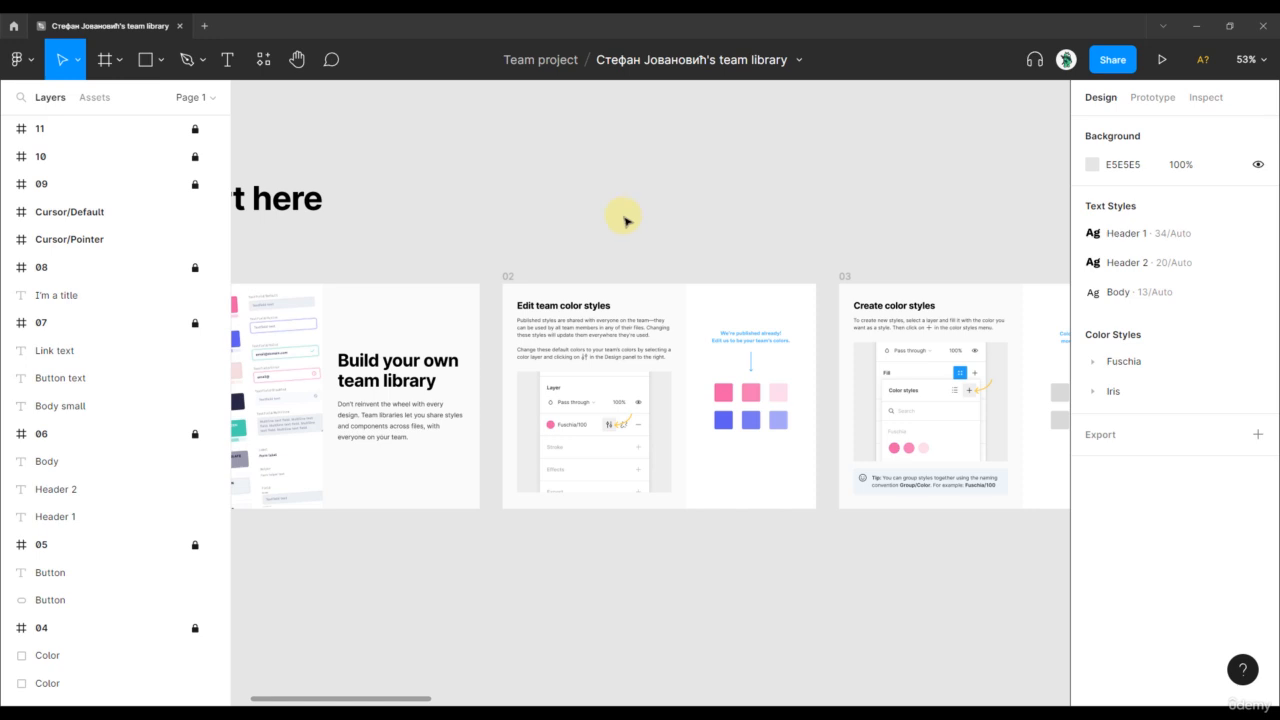
# Step: Search the plugins for "ruri" and open the details of the Ruri – Splines plugin
pyautogui.click(265, 70)
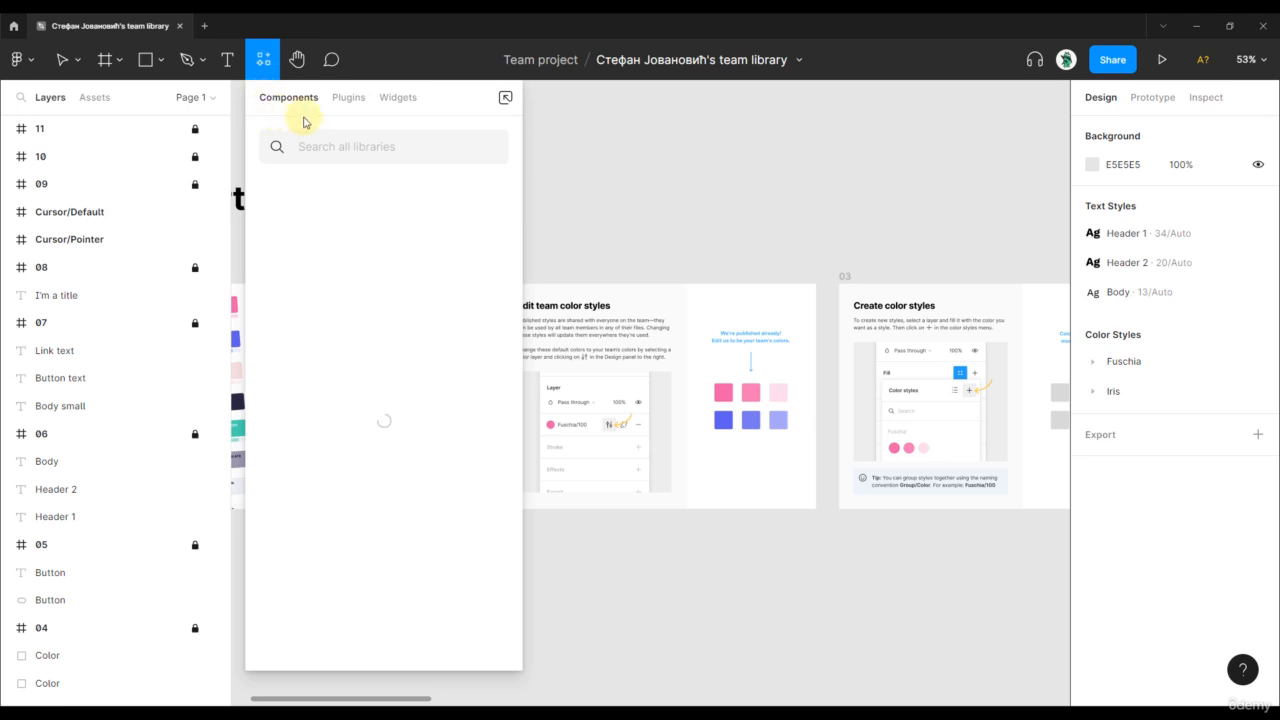
pyautogui.click(345, 100)
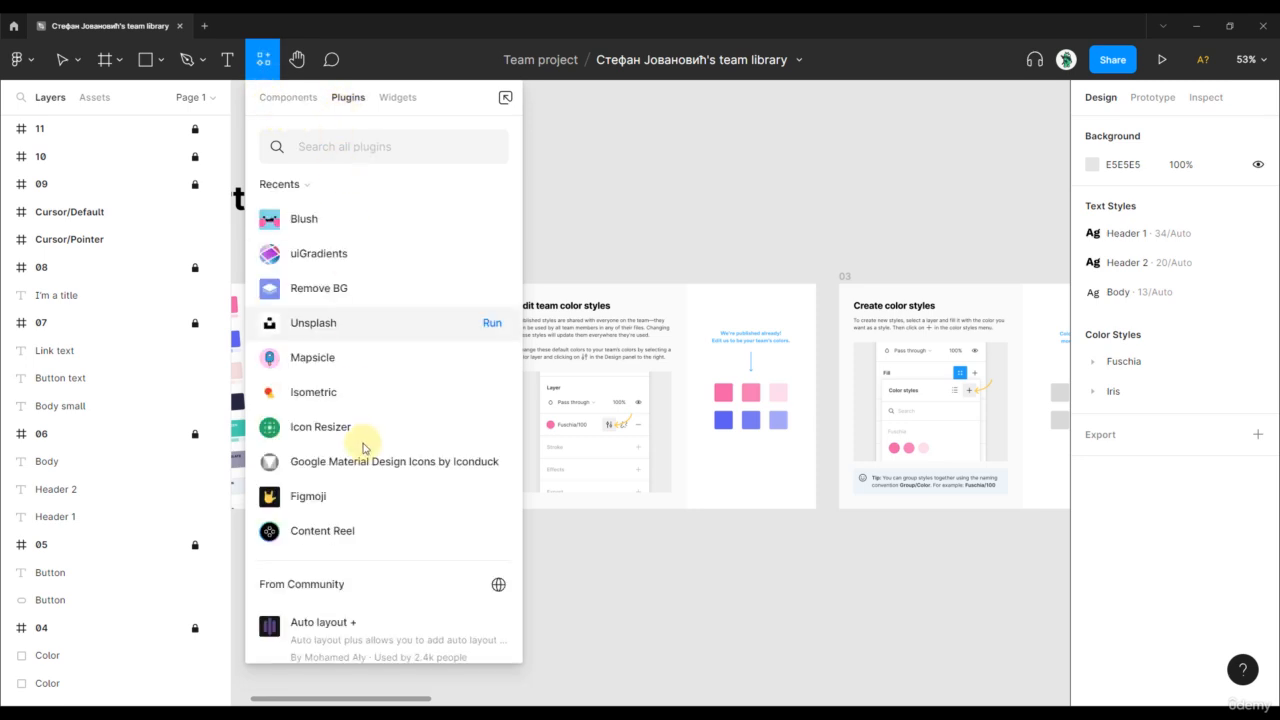
pyautogui.scroll(-8, 375, 545)
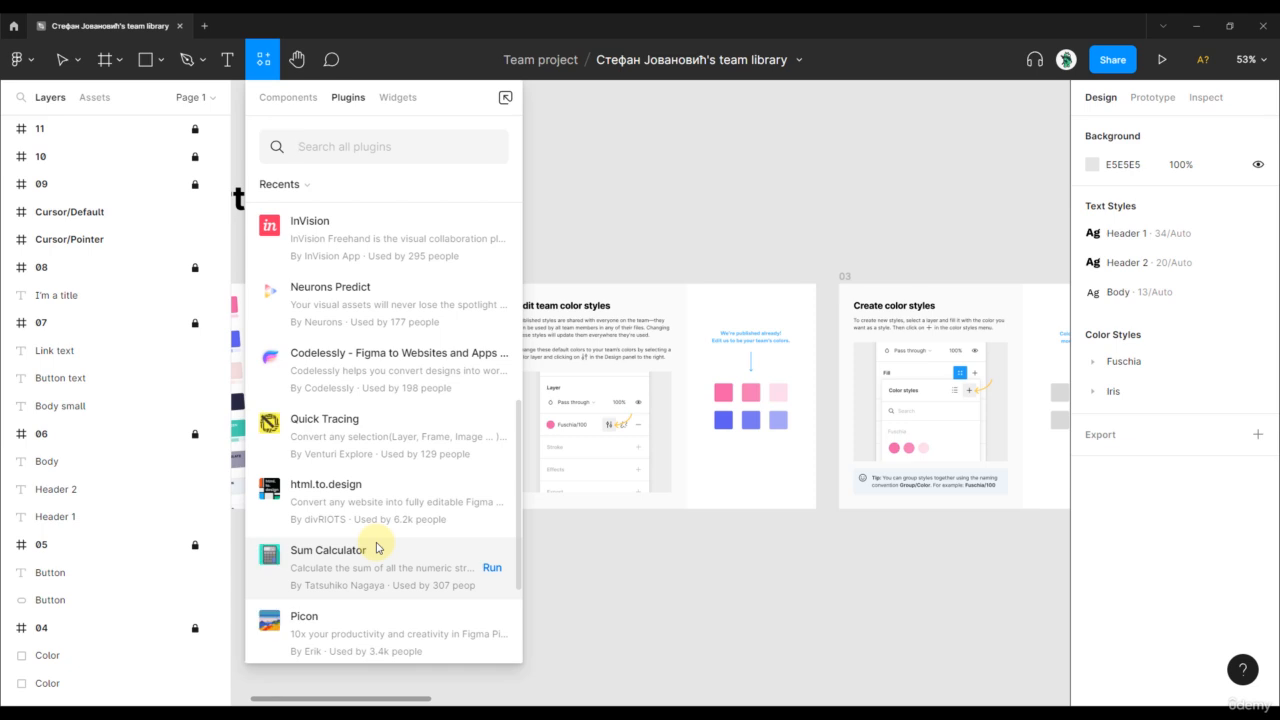
pyautogui.scroll(8, 376, 545)
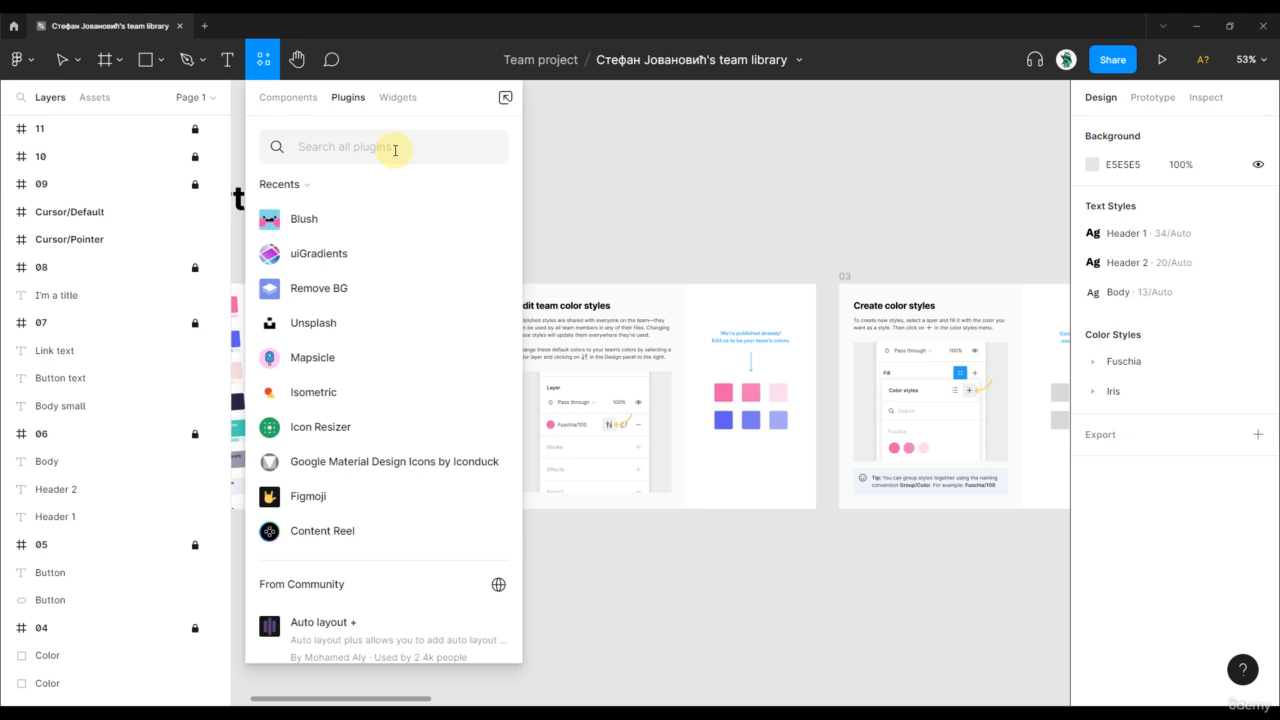
pyautogui.write('ruri')
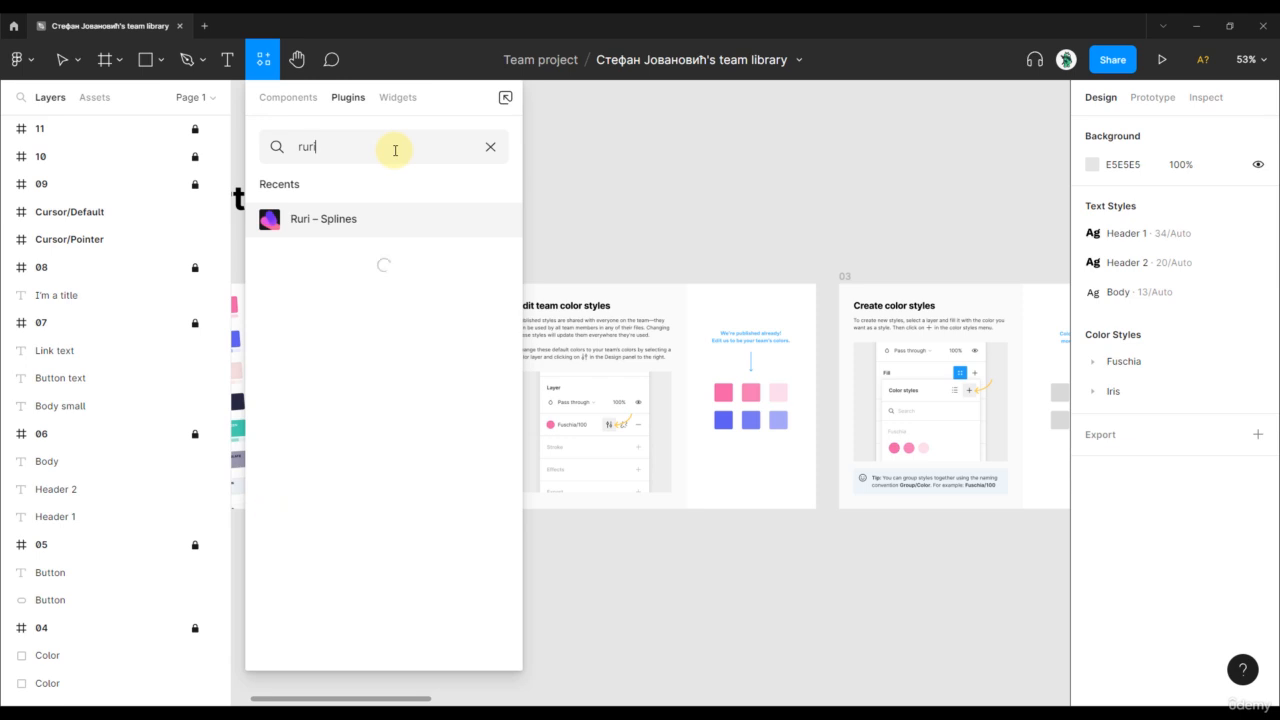
pyautogui.click(345, 217)
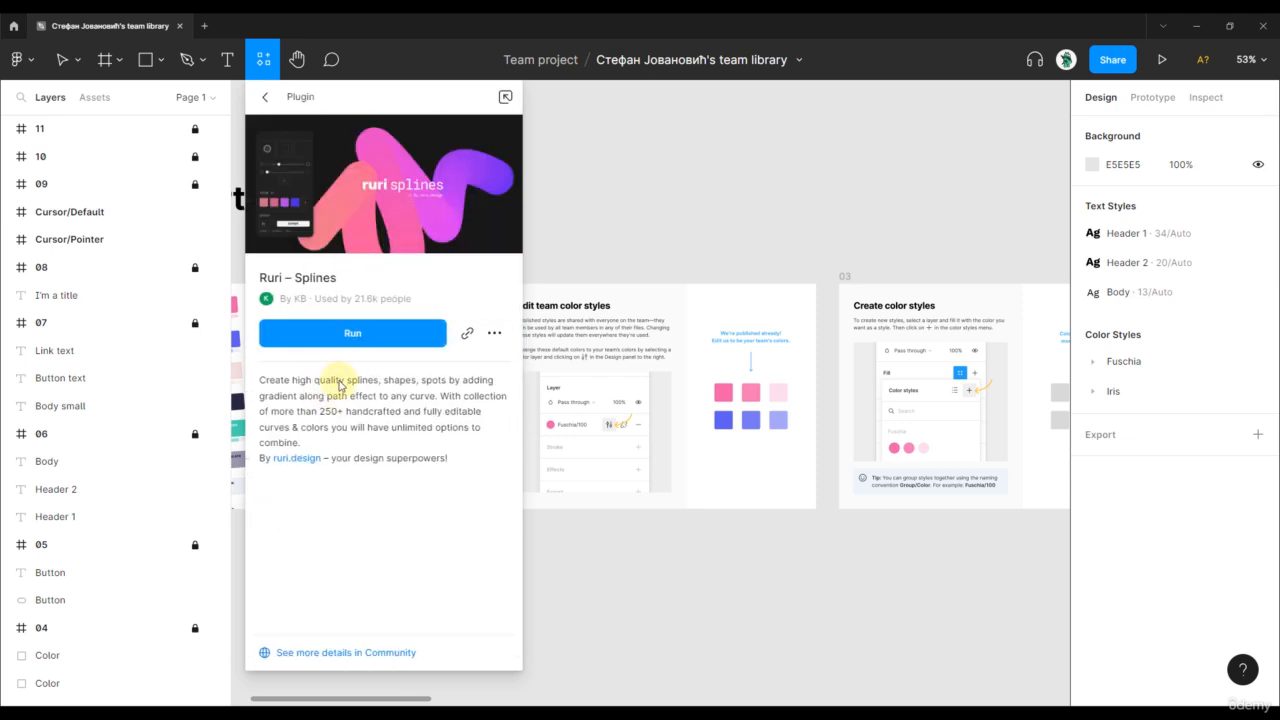
# Step: Read the Ruri – Splines description, run the plugin and shift its window slightly
pyautogui.moveTo(306, 382); pyautogui.dragTo(364, 390)
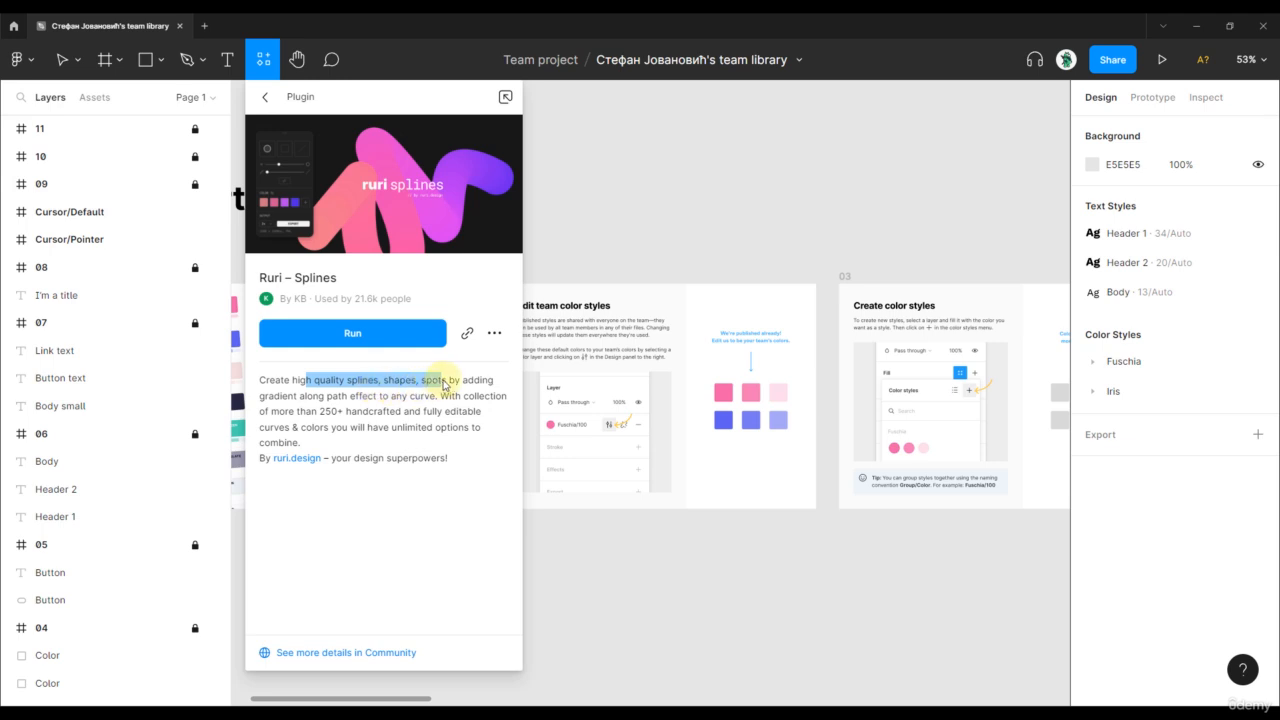
pyautogui.moveTo(444, 386); pyautogui.dragTo(404, 396)
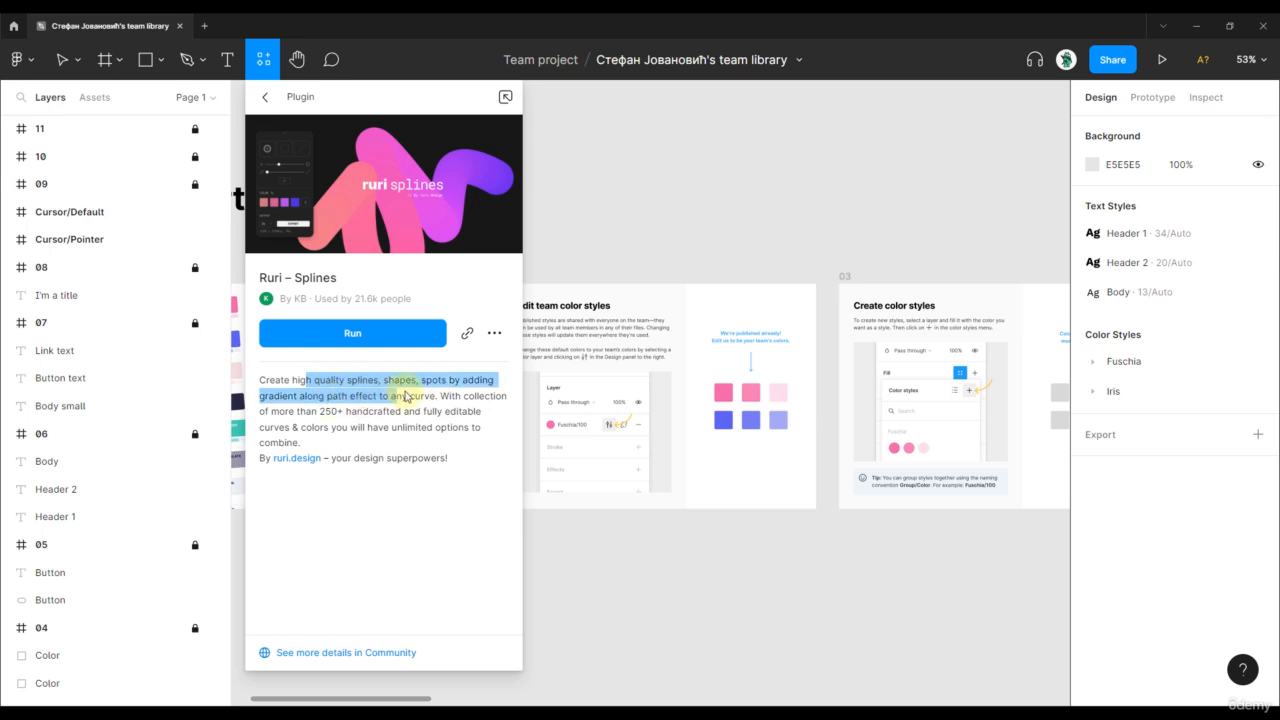
pyautogui.click(373, 334)
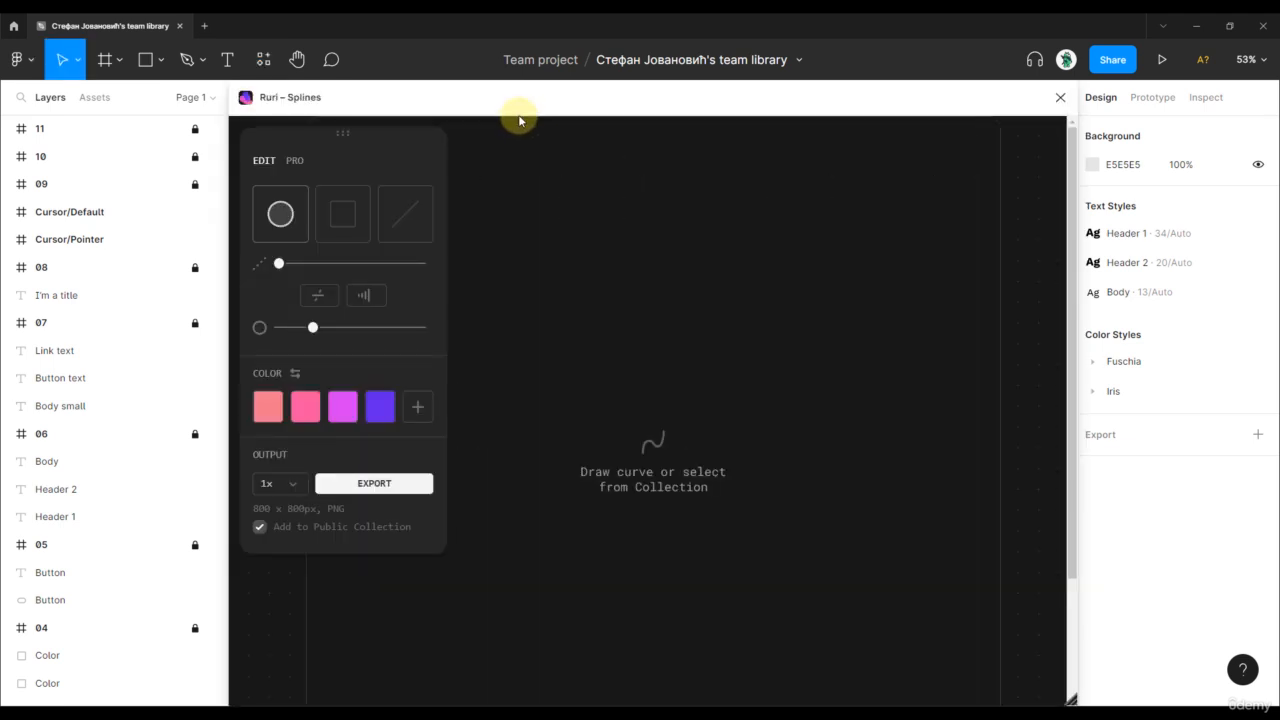
pyautogui.moveTo(545, 105); pyautogui.dragTo(548, 108)
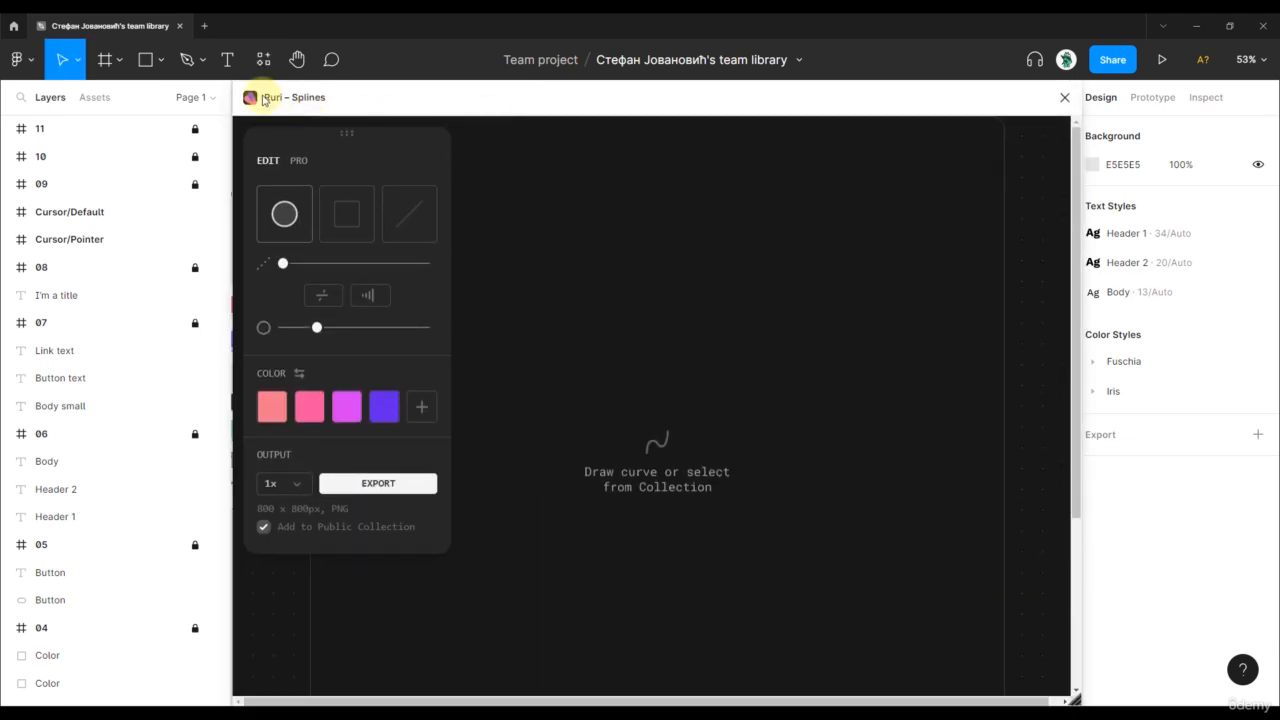
pyautogui.moveTo(374, 94)
pyautogui.mouseDown()
pyautogui.moveTo(374, 106)
pyautogui.moveTo(376, 94)
pyautogui.mouseUp()
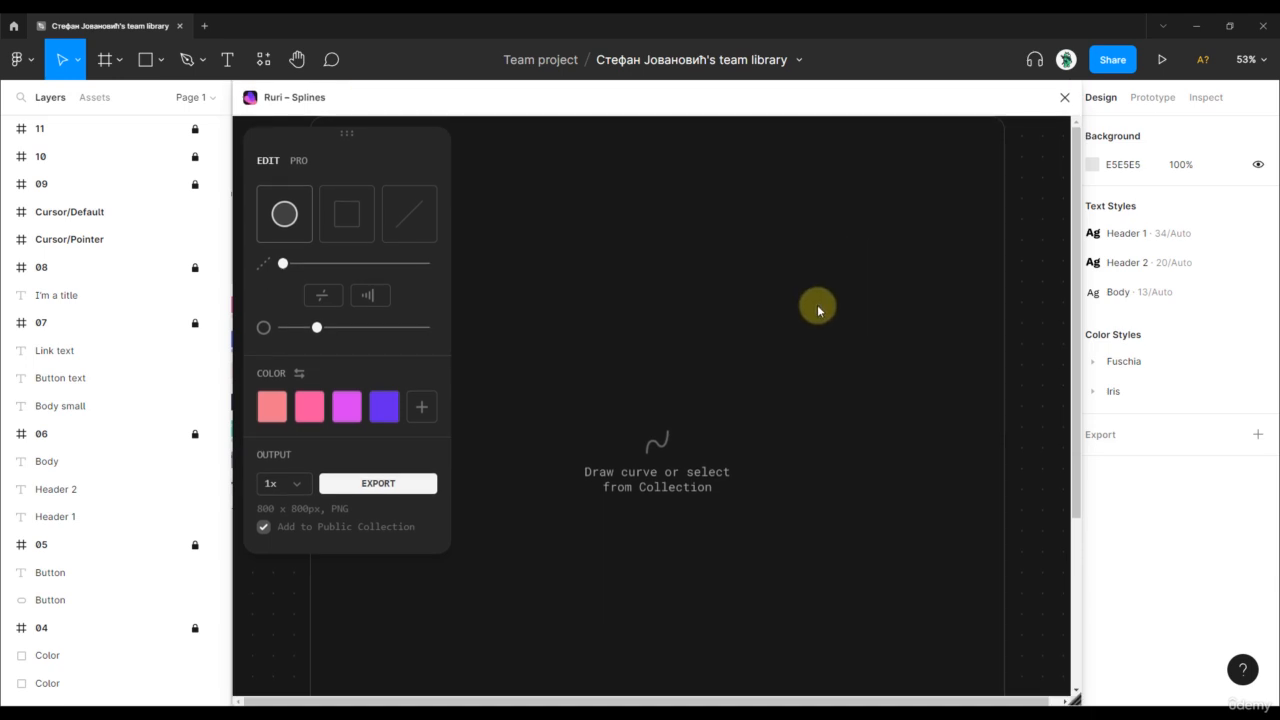
# Step: Try the square and line brush shapes for the spline
pyautogui.scroll(-5, 584, 383)
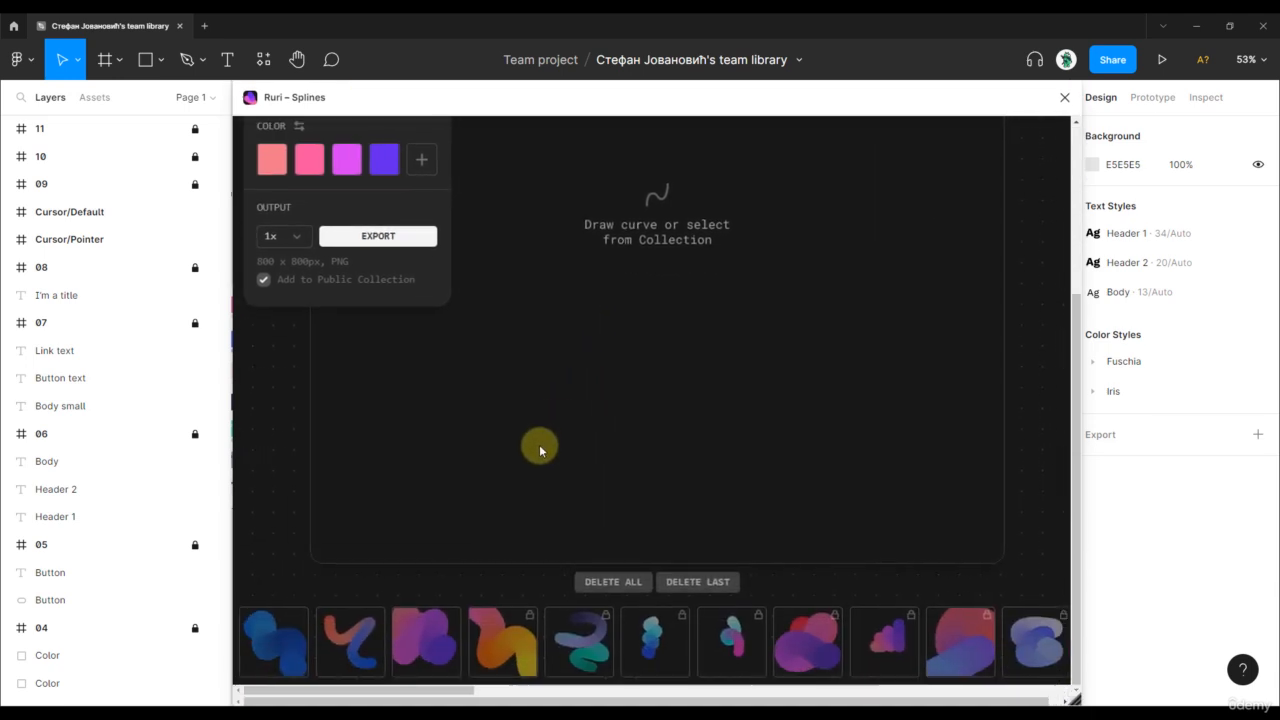
pyautogui.scroll(5, 532, 457)
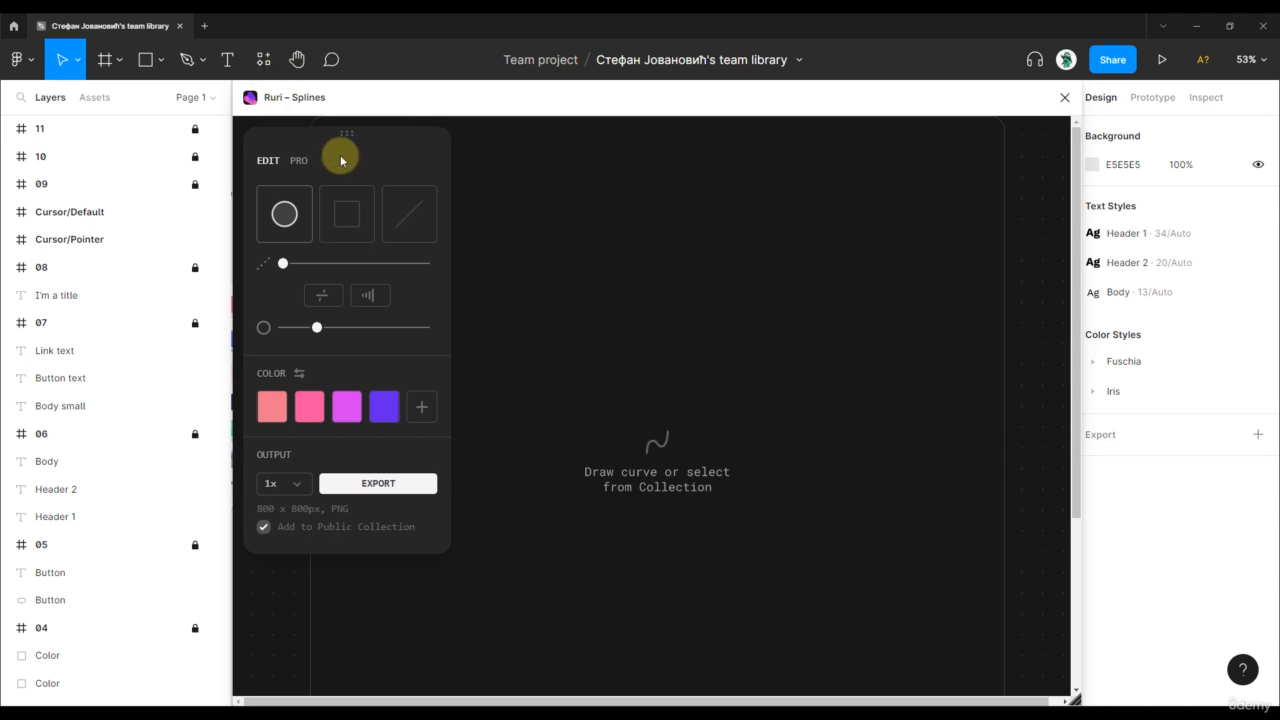
pyautogui.click(335, 217)
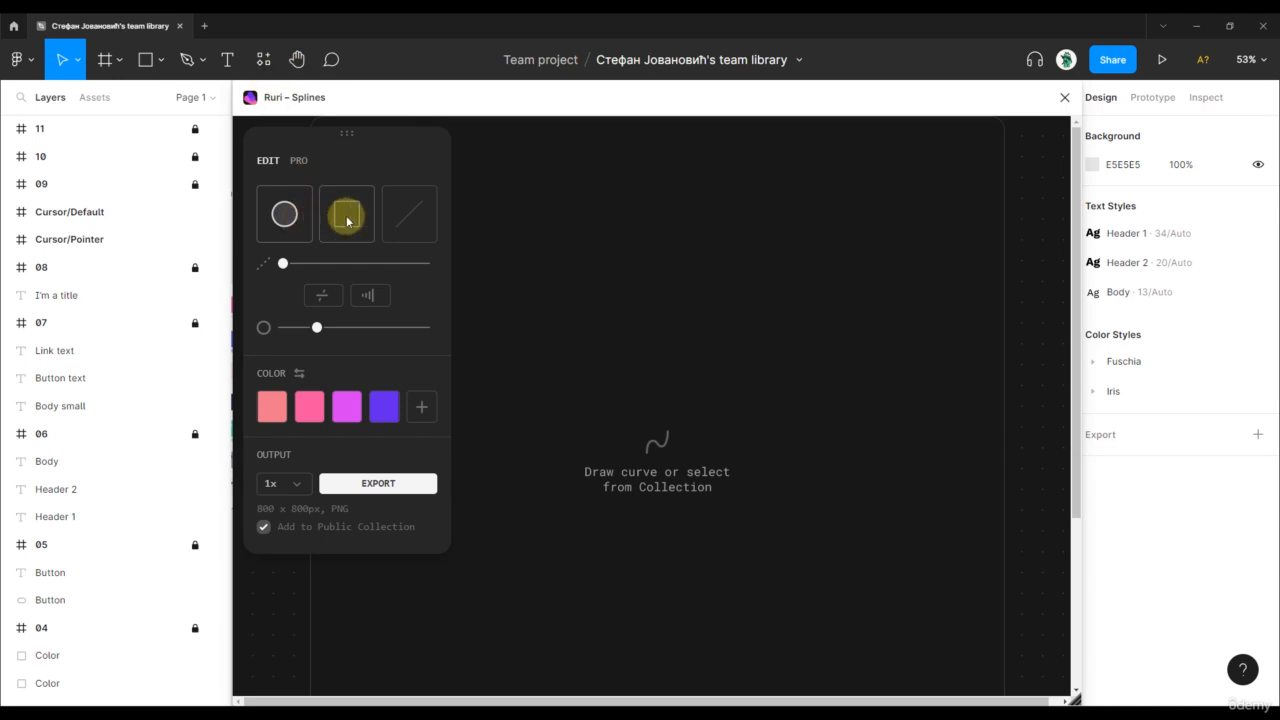
pyautogui.click(407, 224)
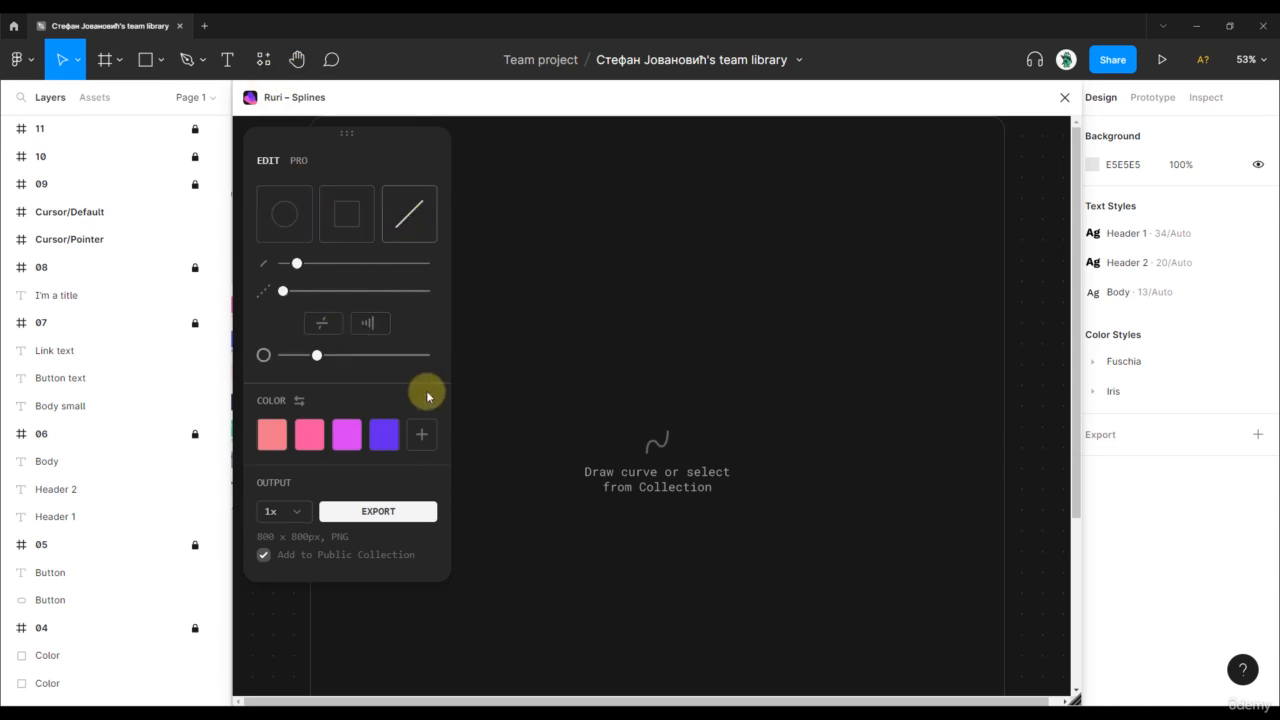
# Step: Browse the preset collection and load its first preset, the blue curve, onto the canvas
pyautogui.scroll(-3, 398, 350)
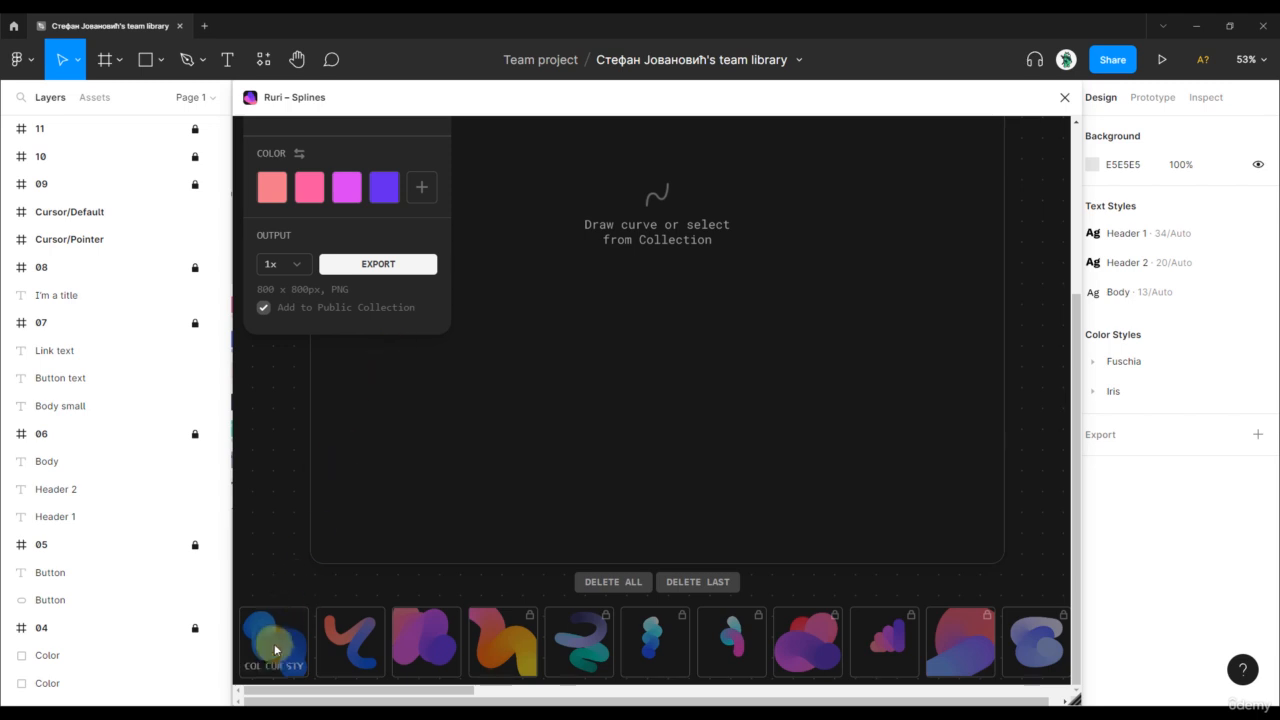
pyautogui.hscroll(5, 696, 651)
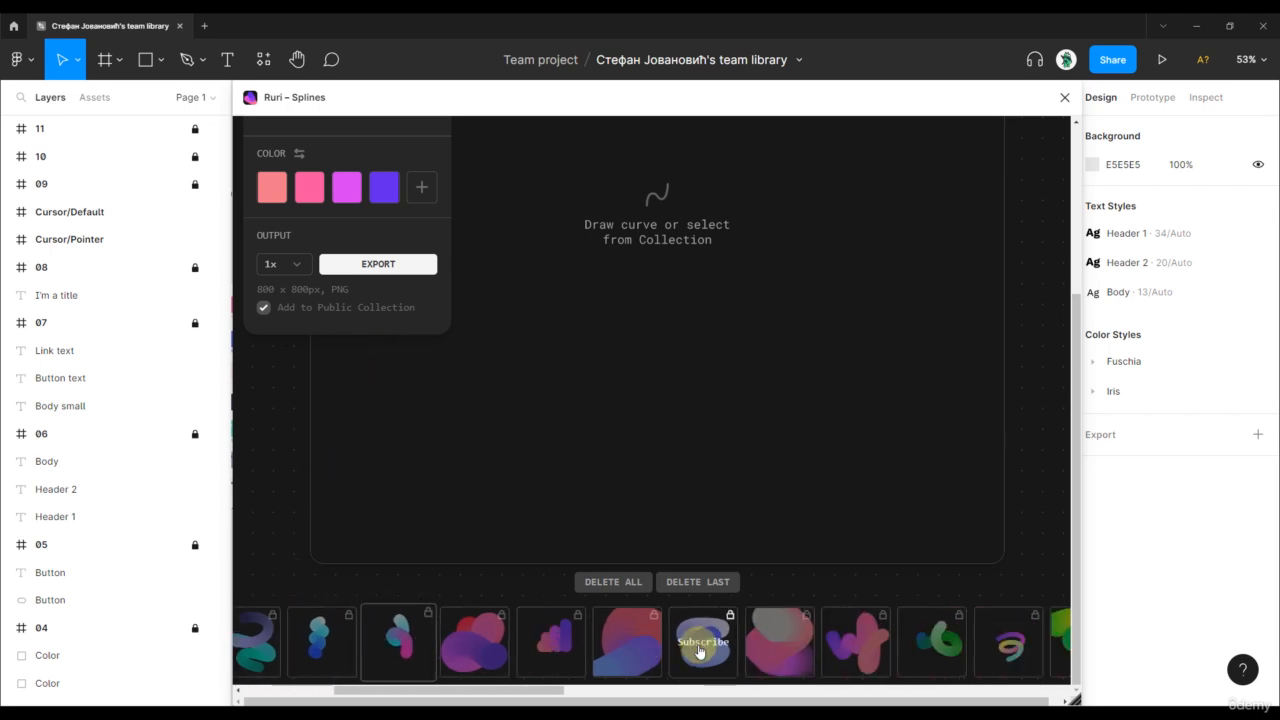
pyautogui.hscroll(-2, 575, 656)
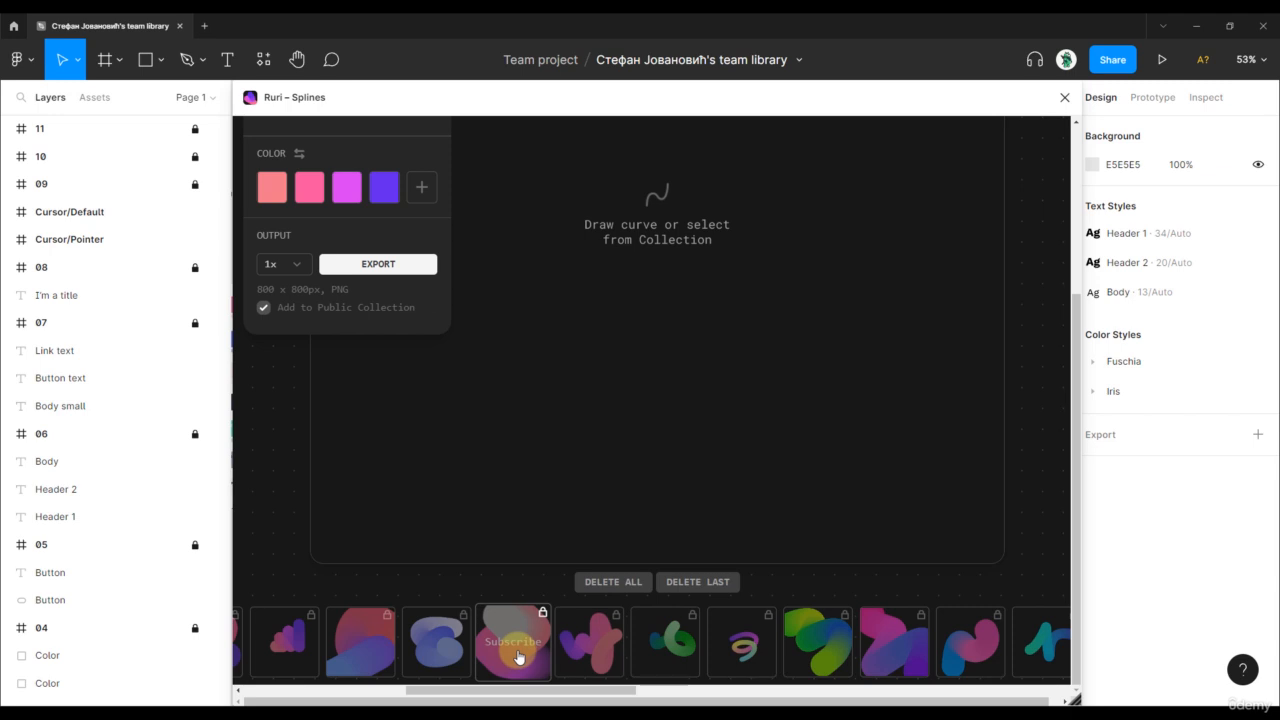
pyautogui.hscroll(-4, 517, 655)
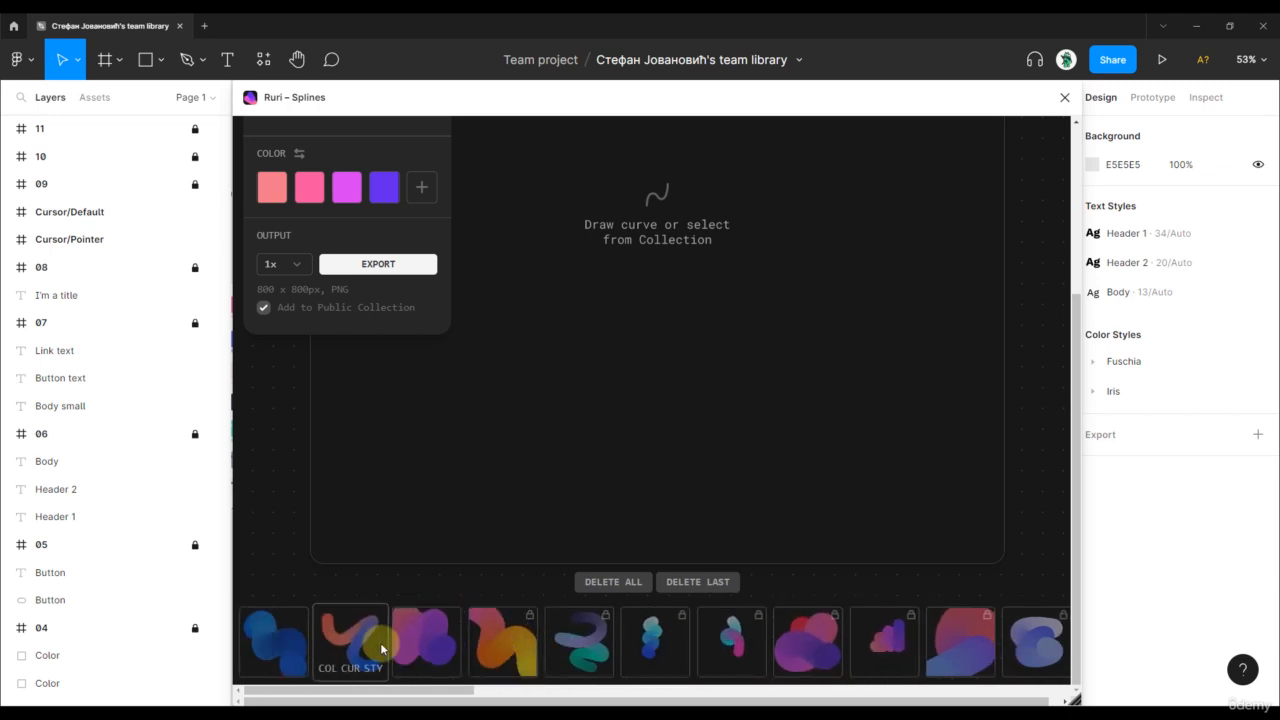
pyautogui.click(280, 641)
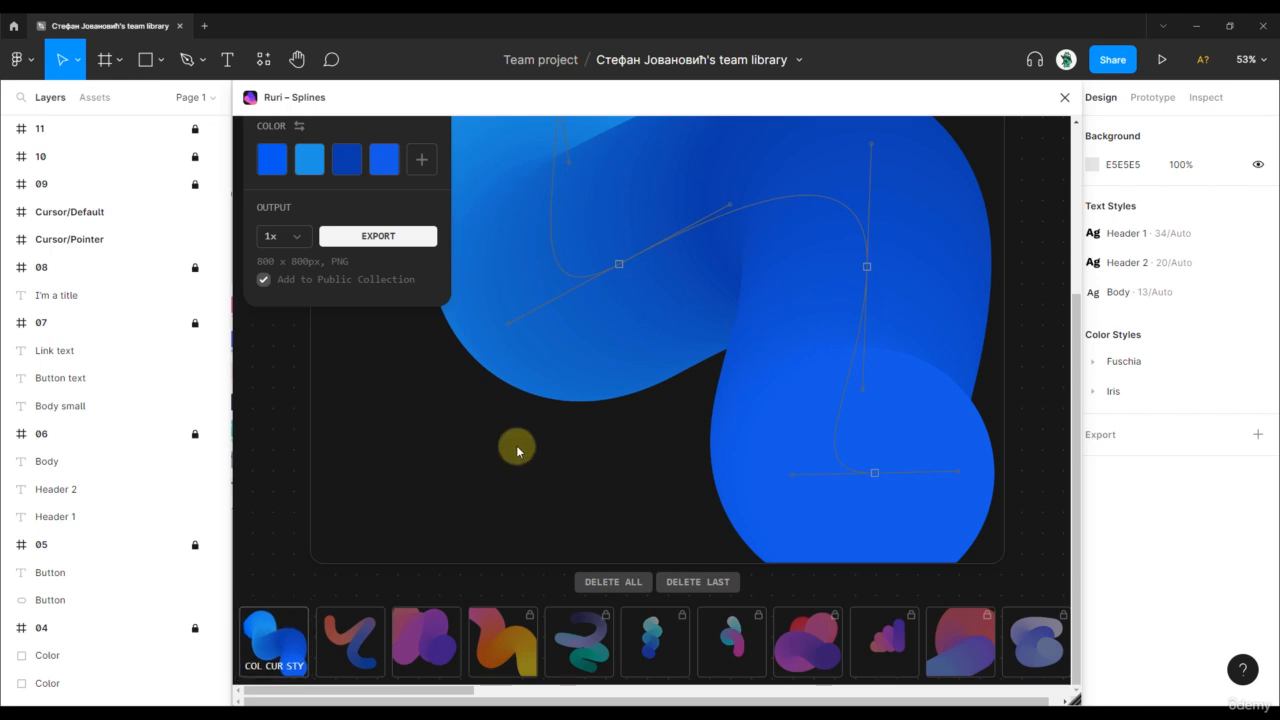
pyautogui.scroll(3, 516, 445)
pyautogui.scroll(1, 687, 337)
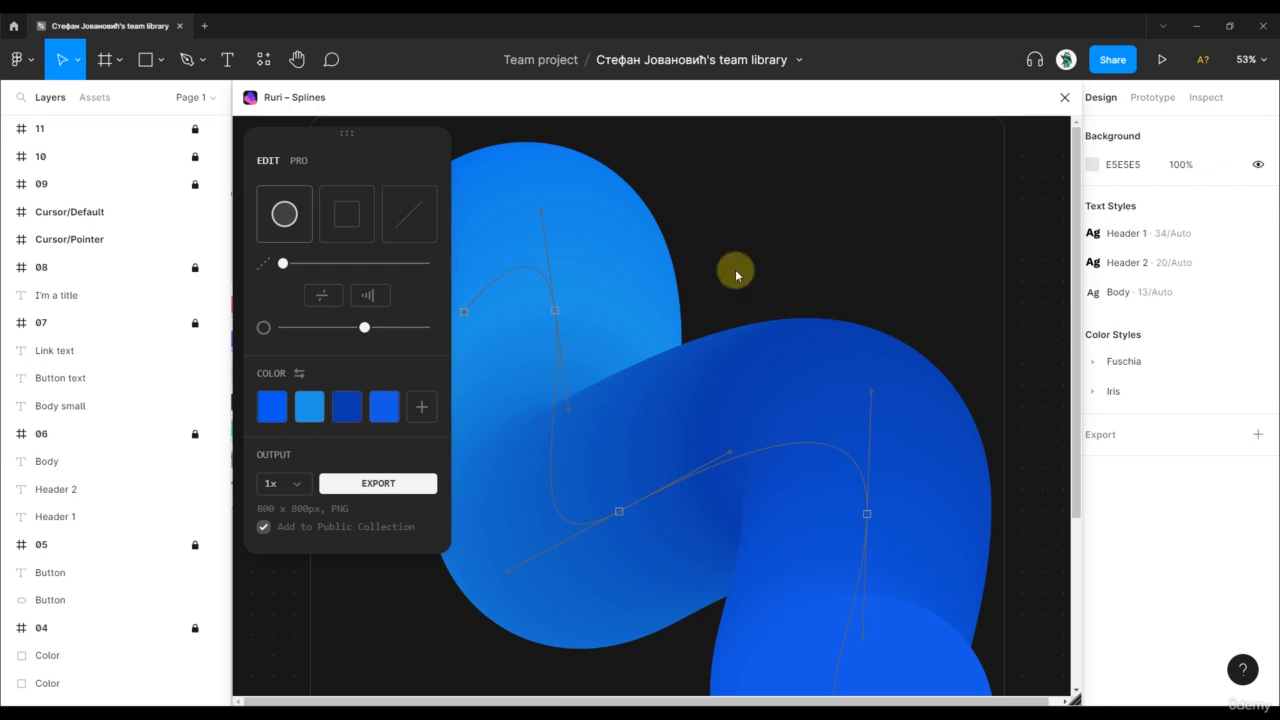
pyautogui.scroll(-3, 640, 290)
pyautogui.scroll(3, 690, 450)
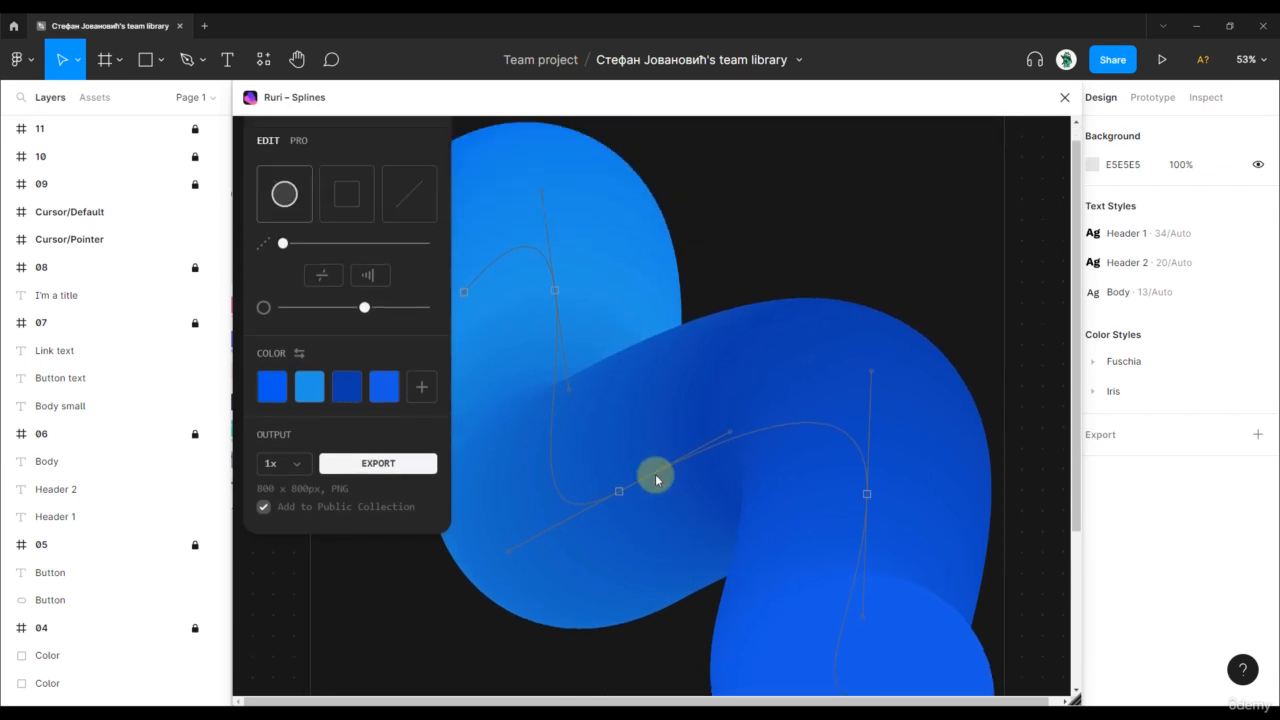
# Step: Extend the blue curve with two more points and lengthen the direction handles of the last one to bend it
pyautogui.click(675, 255)
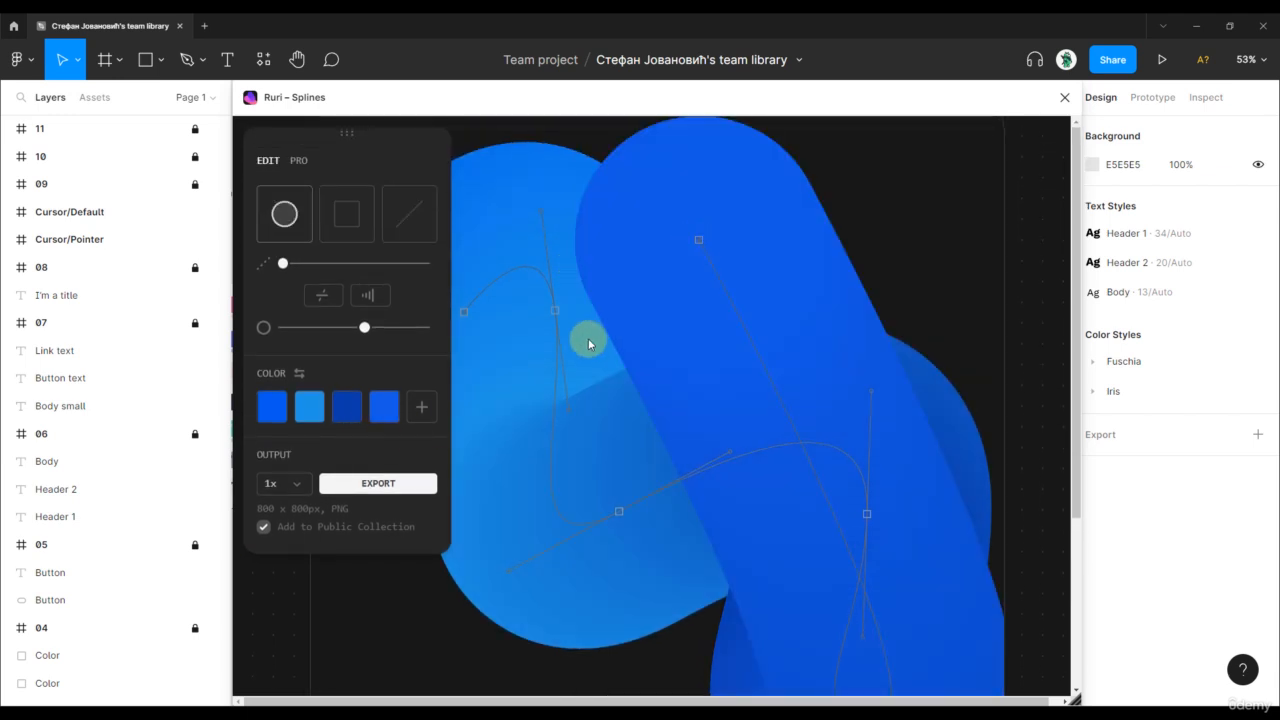
pyautogui.moveTo(497, 547); pyautogui.dragTo(497, 673)
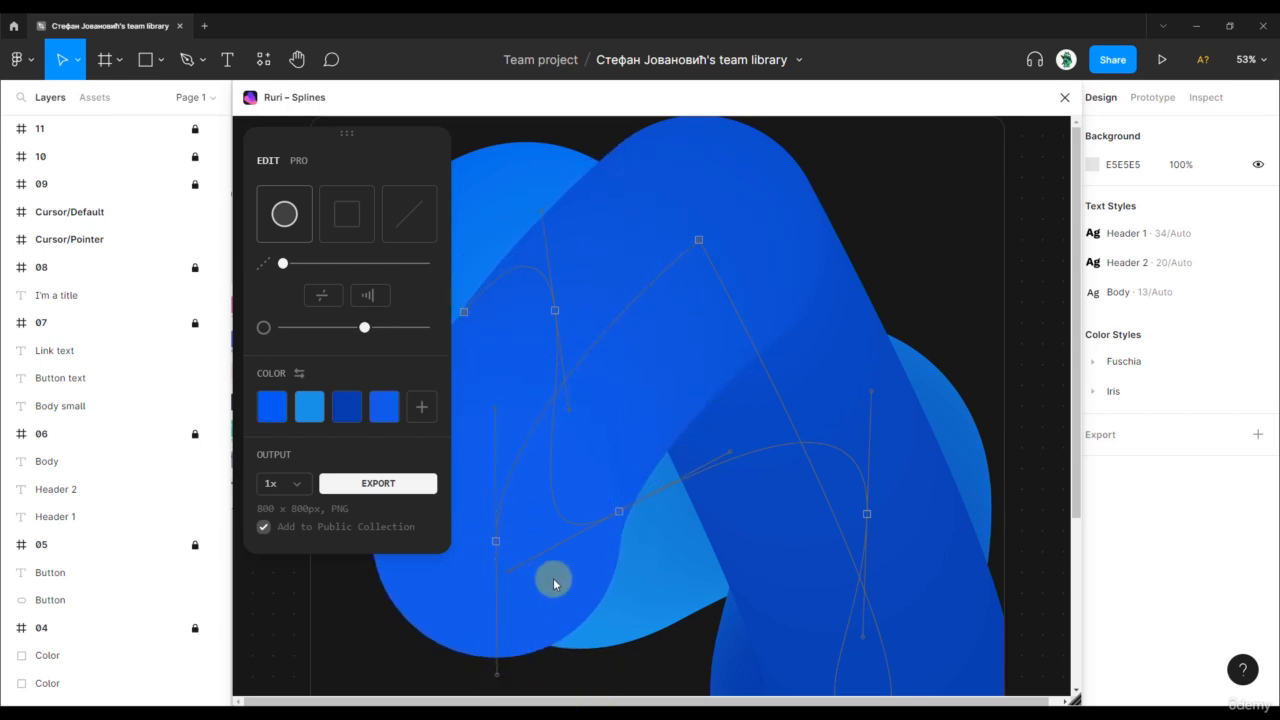
pyautogui.scroll(-2, 580, 506)
pyautogui.scroll(-4, 488, 463)
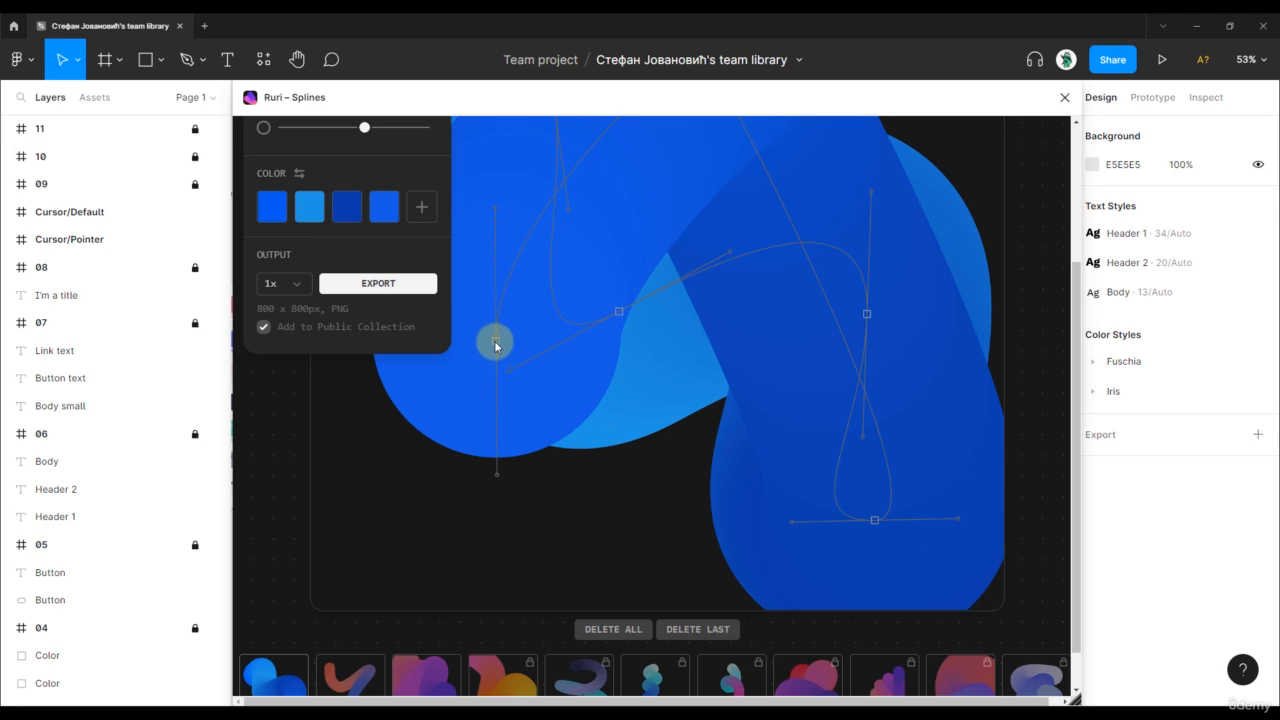
pyautogui.moveTo(496, 342); pyautogui.dragTo(494, 339)
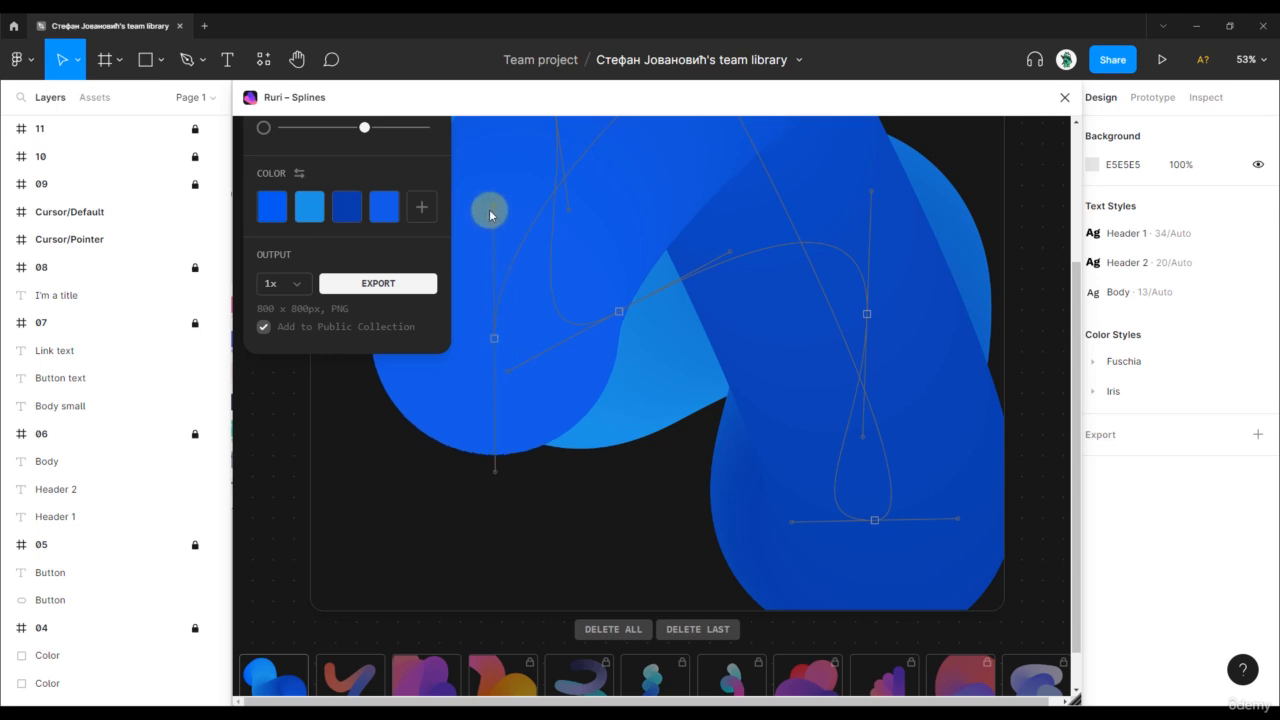
pyautogui.moveTo(493, 207); pyautogui.dragTo(515, 116)
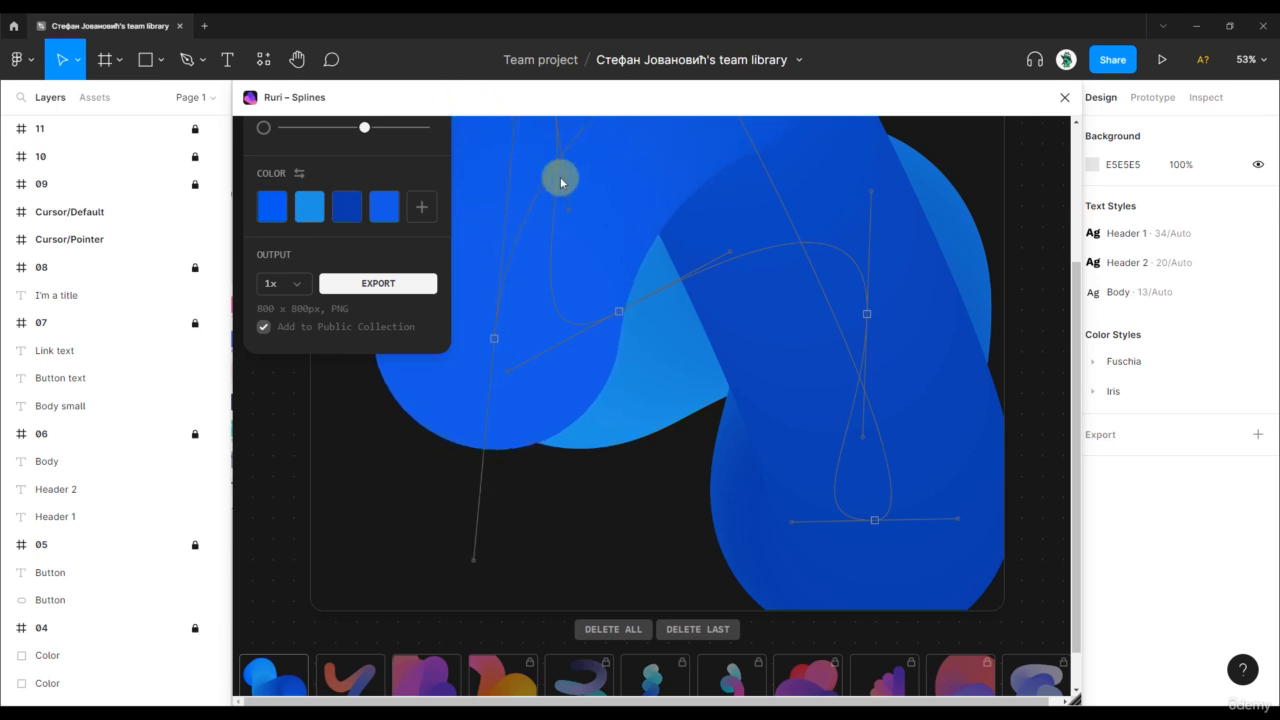
pyautogui.scroll(4, 660, 298)
pyautogui.scroll(3, 660, 298)
pyautogui.moveTo(514, 318); pyautogui.dragTo(463, 122)
# Step: Add four more points to the curve, zigzagging across the middle and upper part of the canvas
pyautogui.click(847, 535)
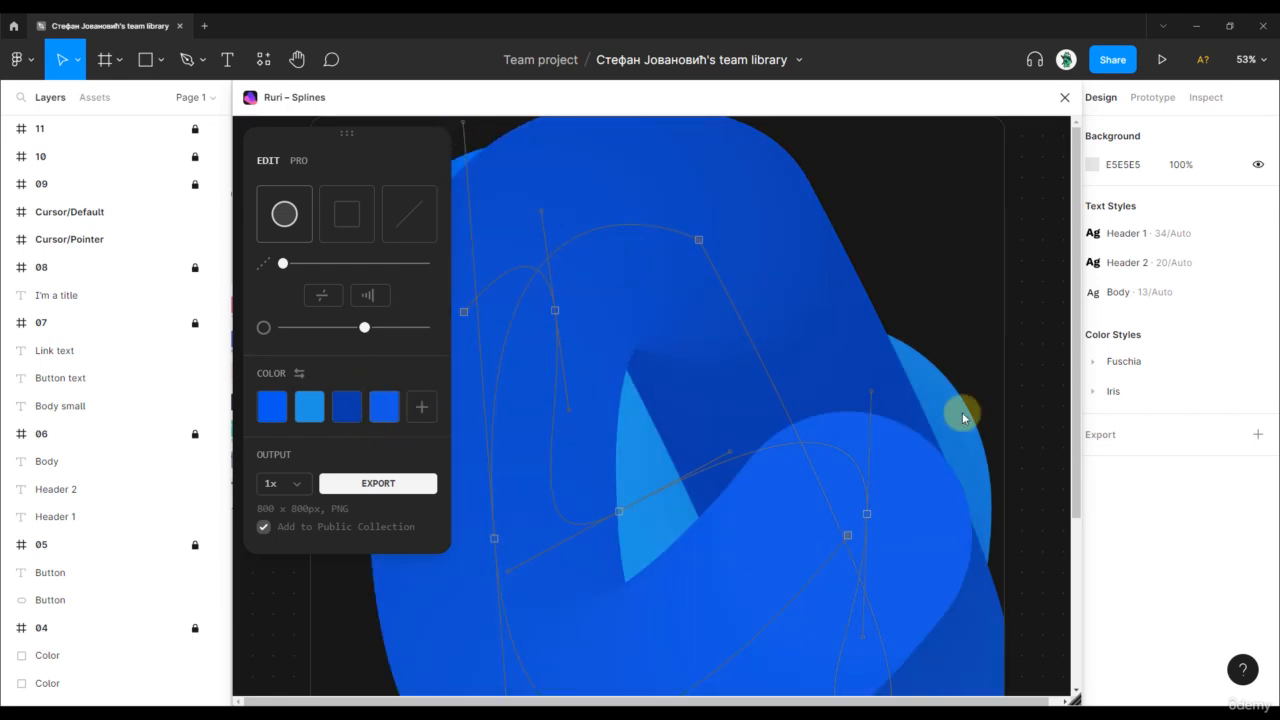
pyautogui.click(940, 210)
pyautogui.click(683, 158)
pyautogui.click(597, 365)
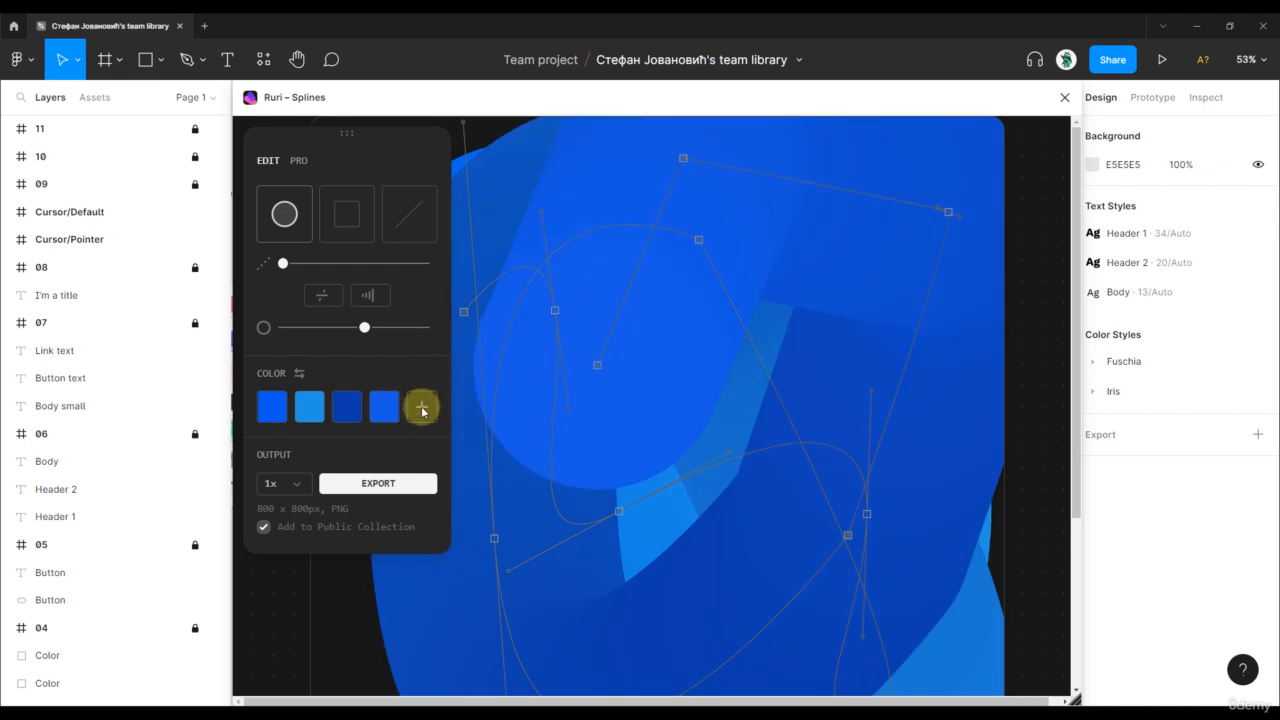
# Step: Delete the entire curve from the spline canvas
pyautogui.scroll(-3, 640, 374)
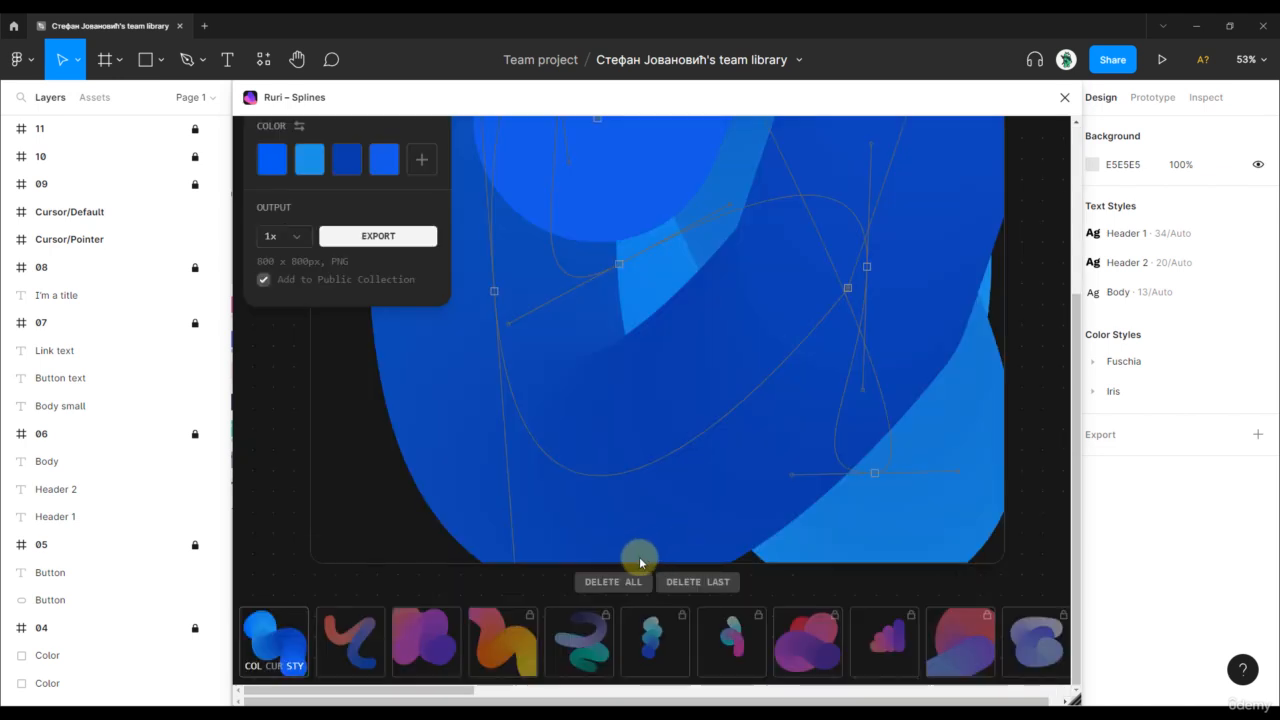
pyautogui.click(623, 588)
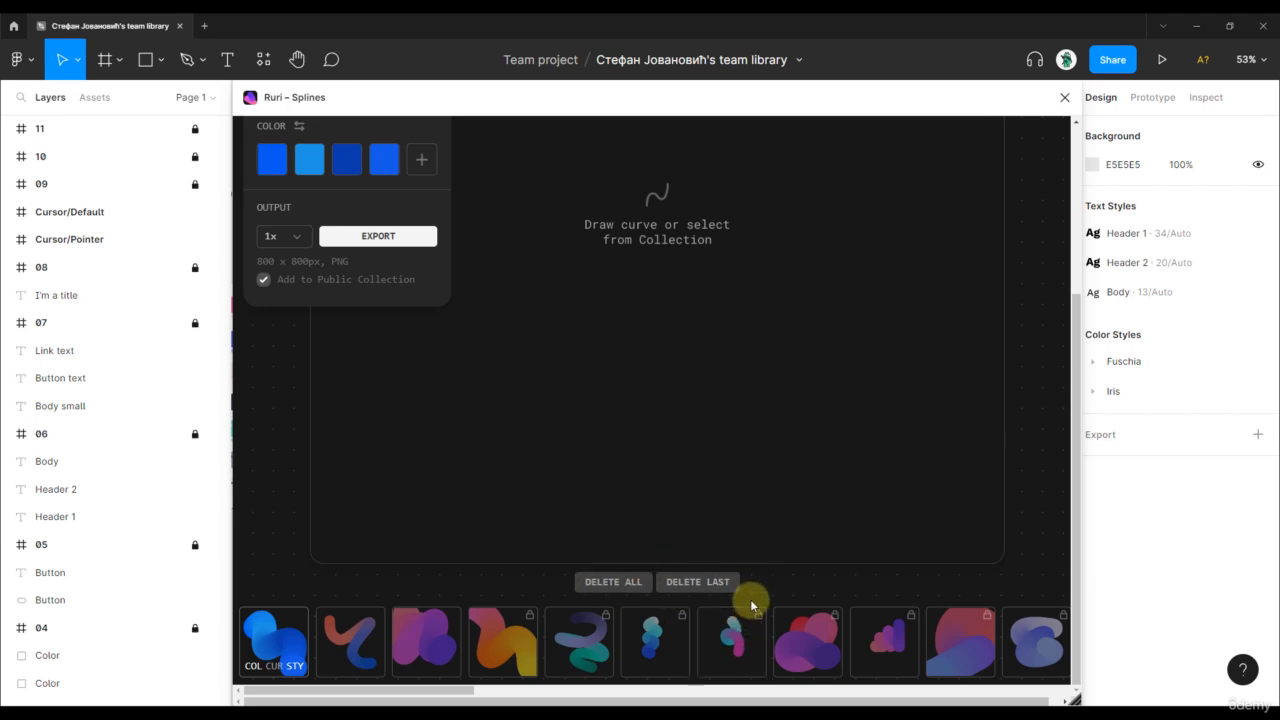
# Step: Try out a fifth gradient color and remove it together with the fourth one
pyautogui.scroll(3, 751, 336)
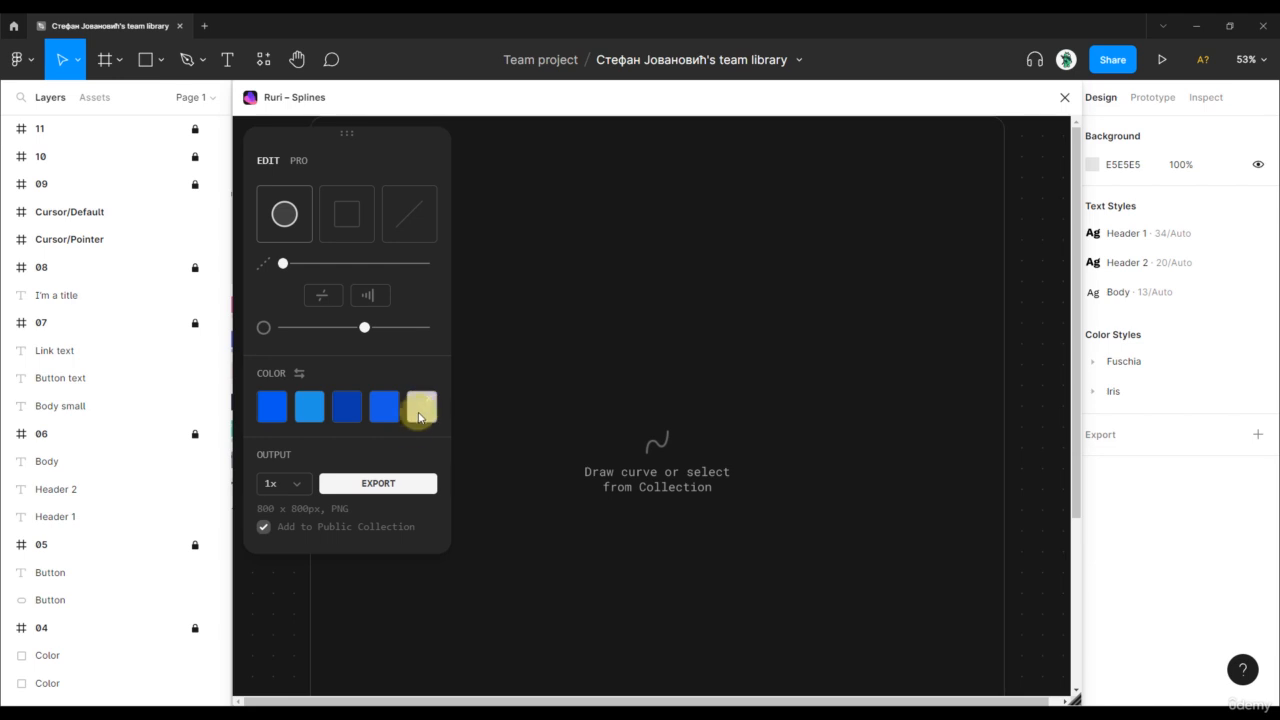
pyautogui.click(420, 410)
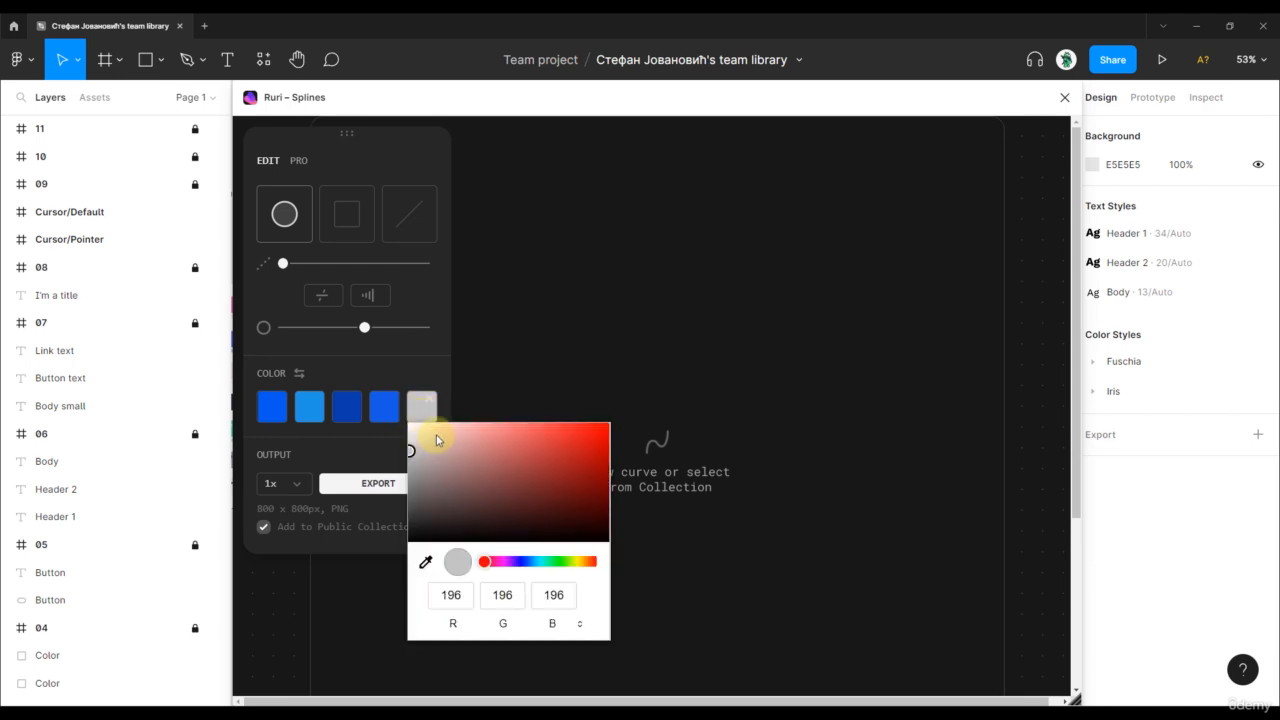
pyautogui.click(427, 400)
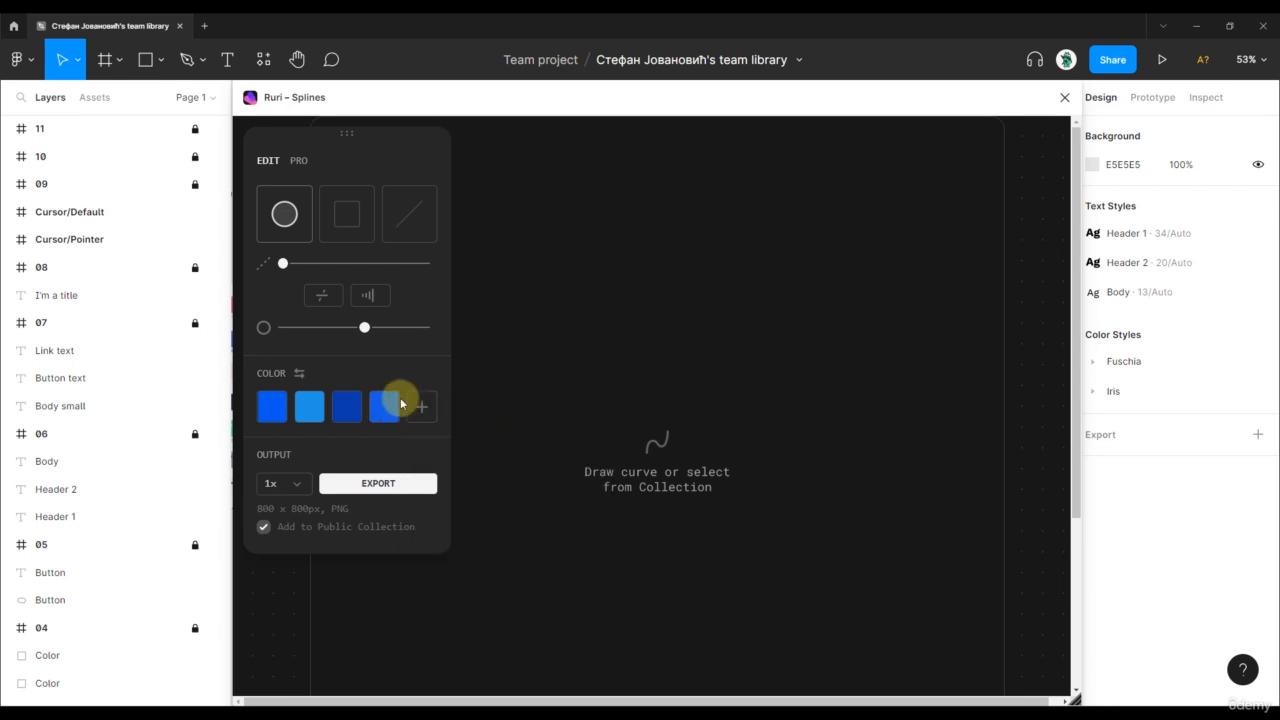
pyautogui.click(391, 401)
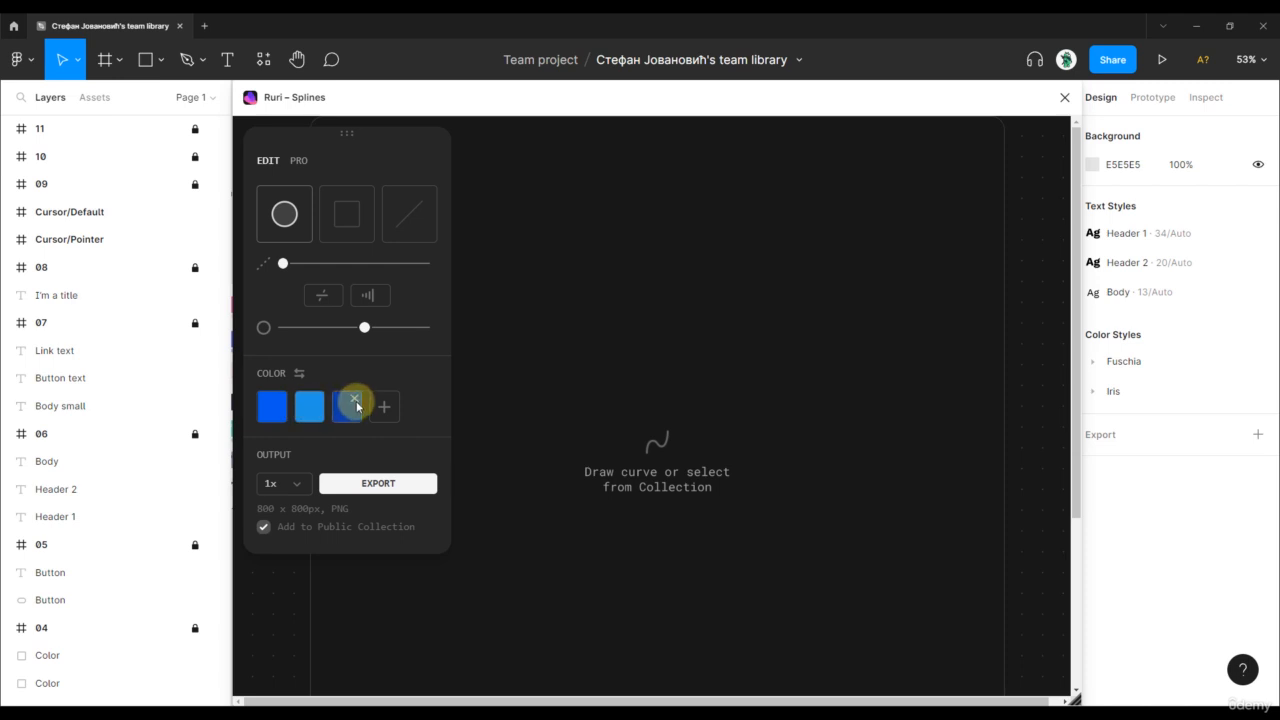
# Step: Remove the third gradient color and change the first one from blue to a bright purple
pyautogui.click(356, 400)
pyautogui.click(271, 405)
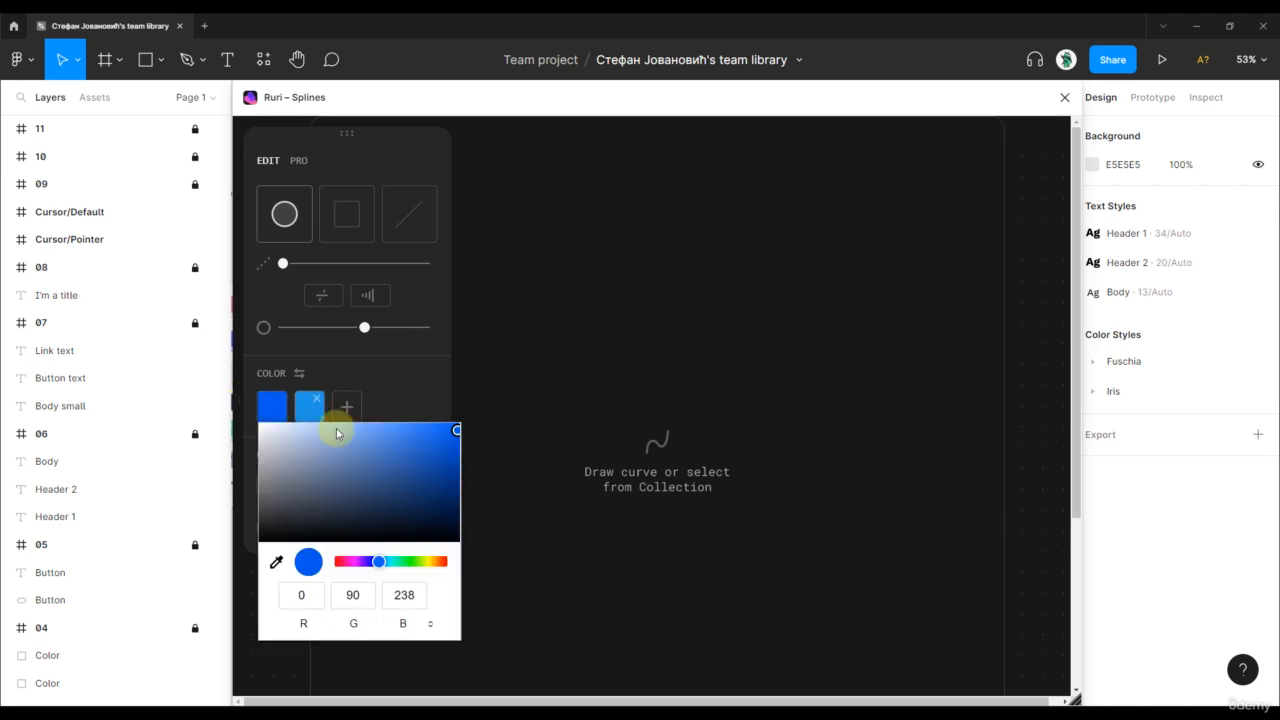
pyautogui.moveTo(378, 561); pyautogui.dragTo(362, 562)
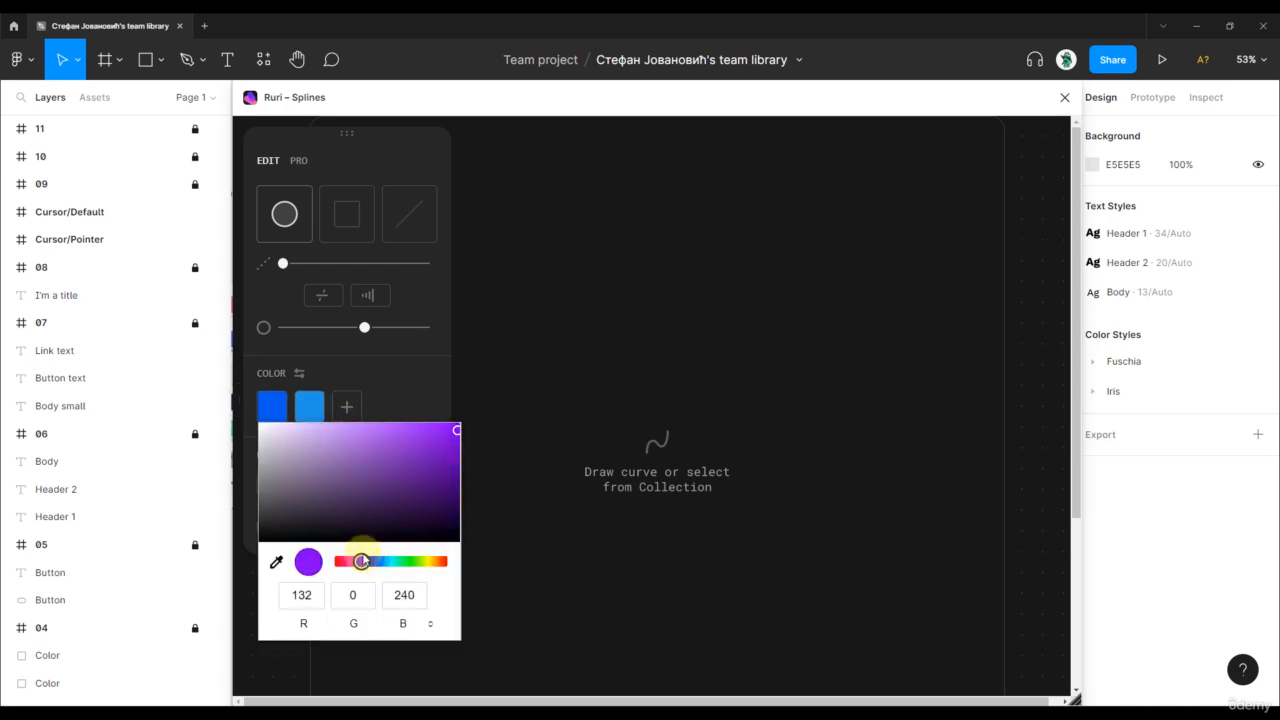
pyautogui.click(441, 427)
# Step: Brighten the second gradient color to RGB 51, 173, 255
pyautogui.click(316, 406)
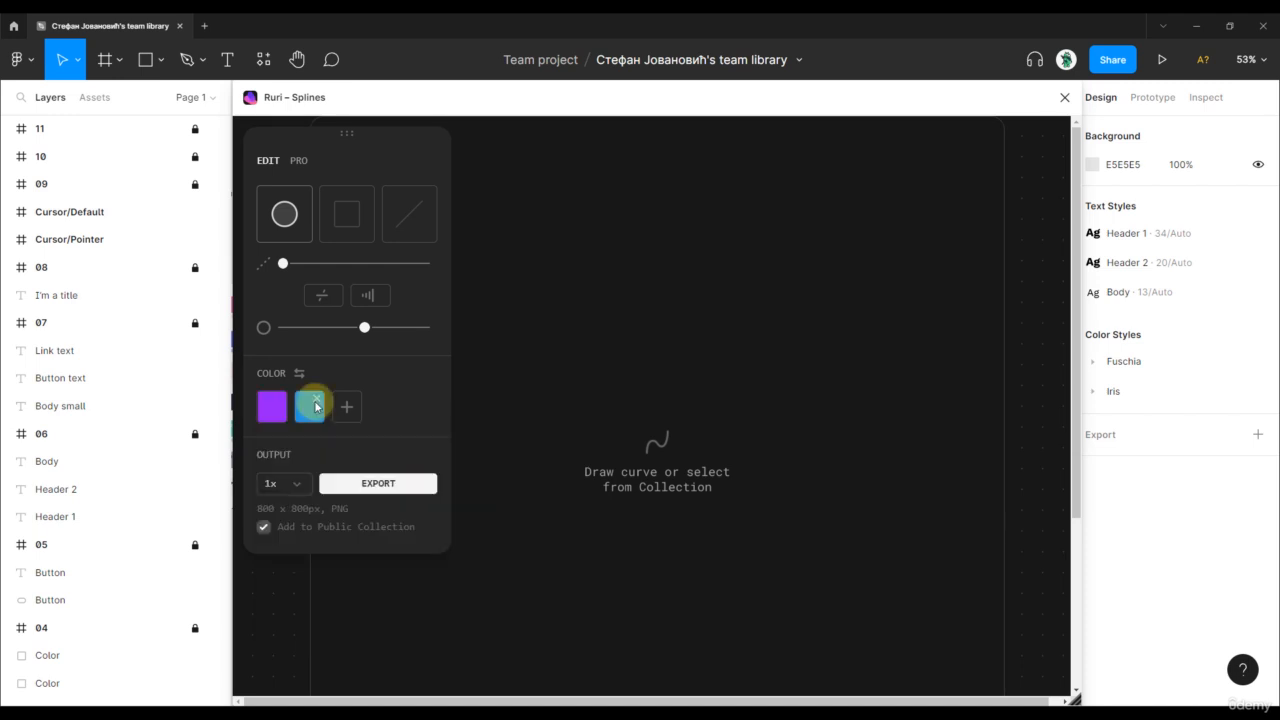
pyautogui.click(312, 408)
pyautogui.moveTo(457, 440); pyautogui.dragTo(451, 414)
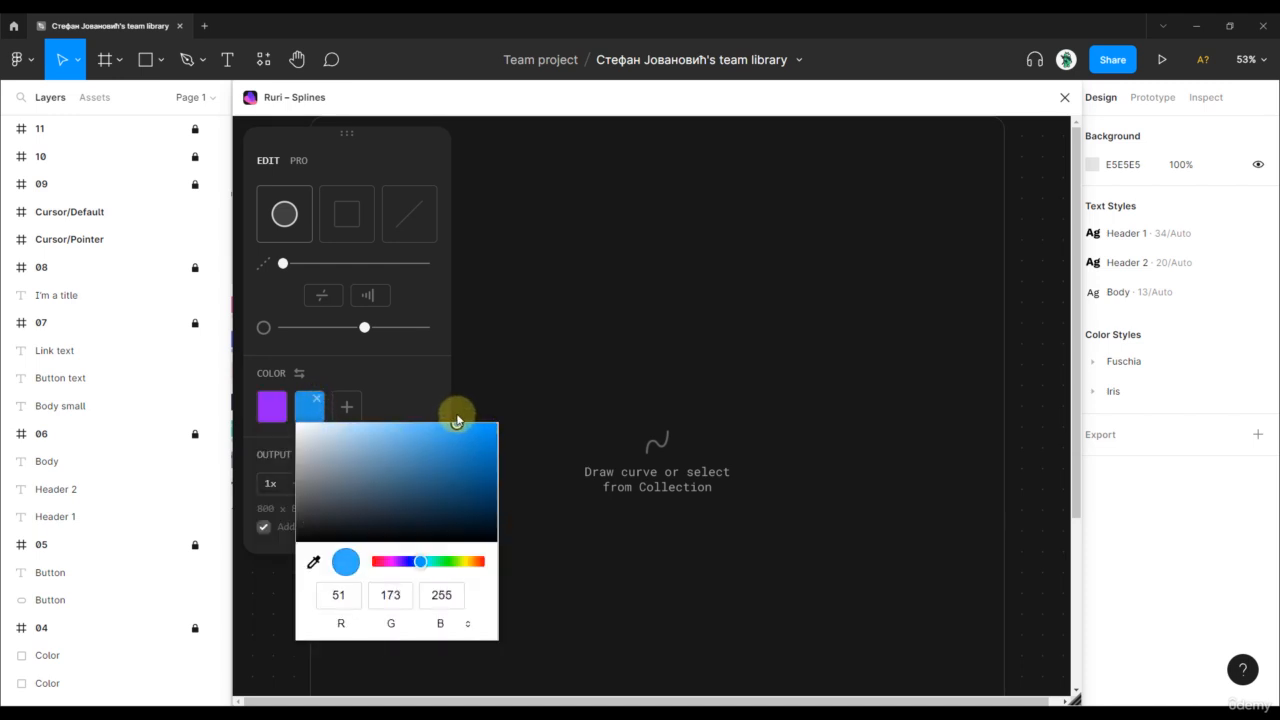
pyautogui.click(394, 382)
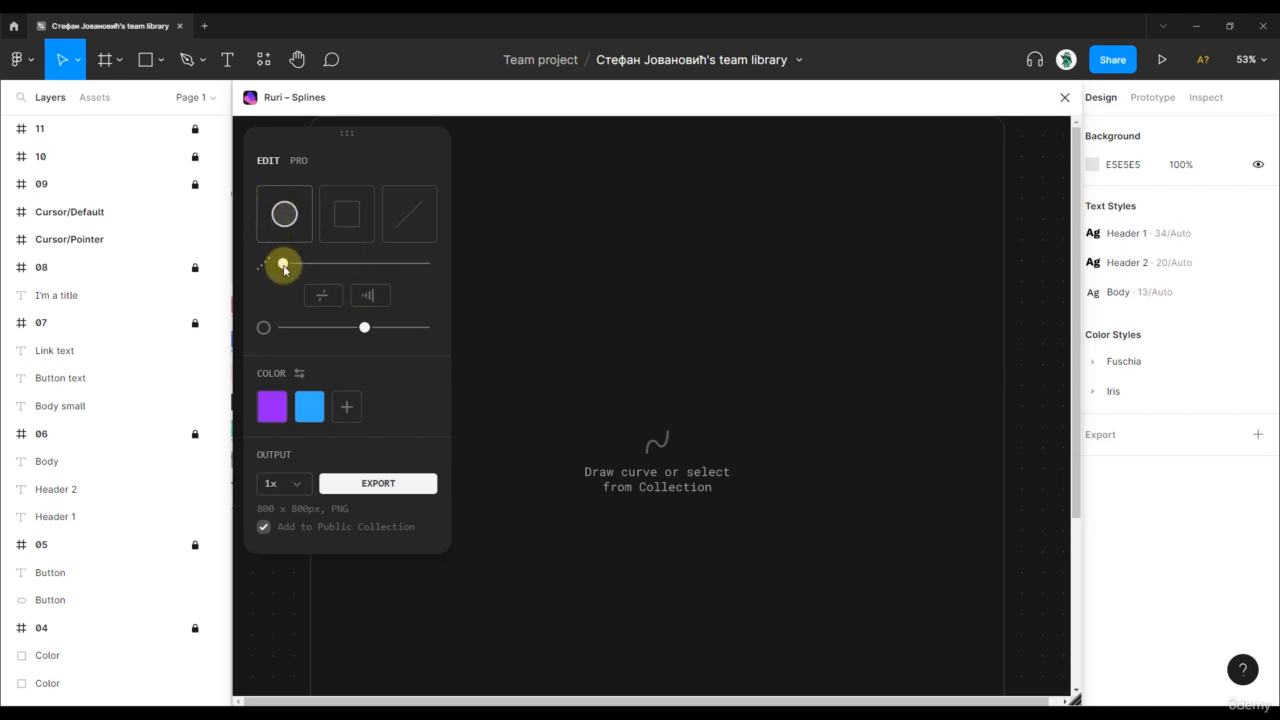
# Step: Slightly reduce the spline thickness and draw a three-point curve that bulges to the right and ends near the lower middle of the canvas
pyautogui.moveTo(281, 263)
pyautogui.mouseDown()
pyautogui.moveTo(318, 265)
pyautogui.moveTo(282, 265)
pyautogui.mouseUp()
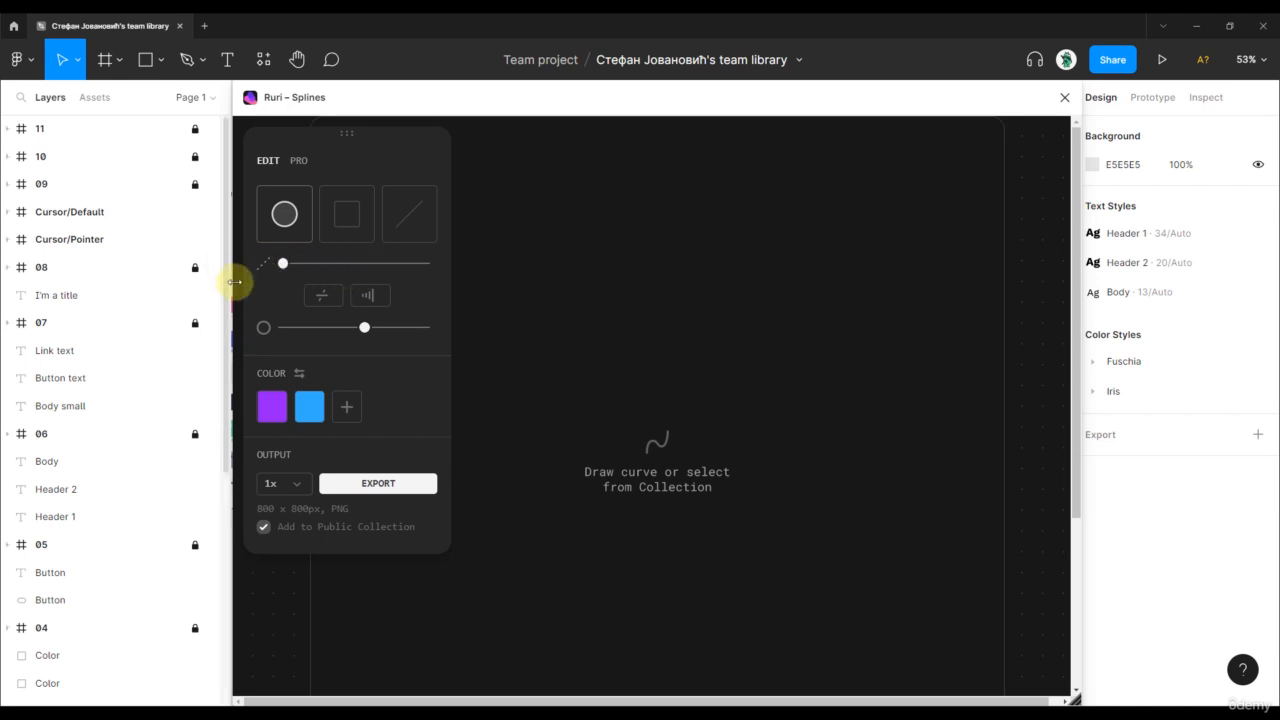
pyautogui.moveTo(363, 328); pyautogui.dragTo(359, 327)
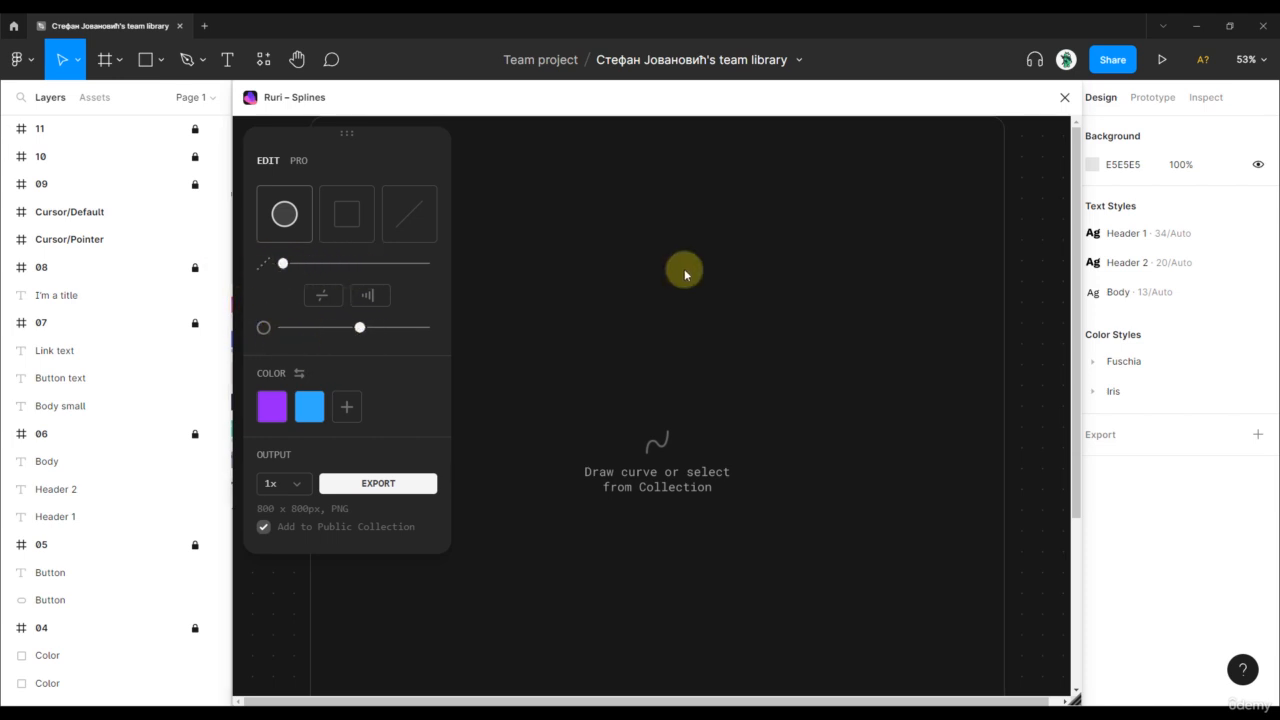
pyautogui.click(512, 207)
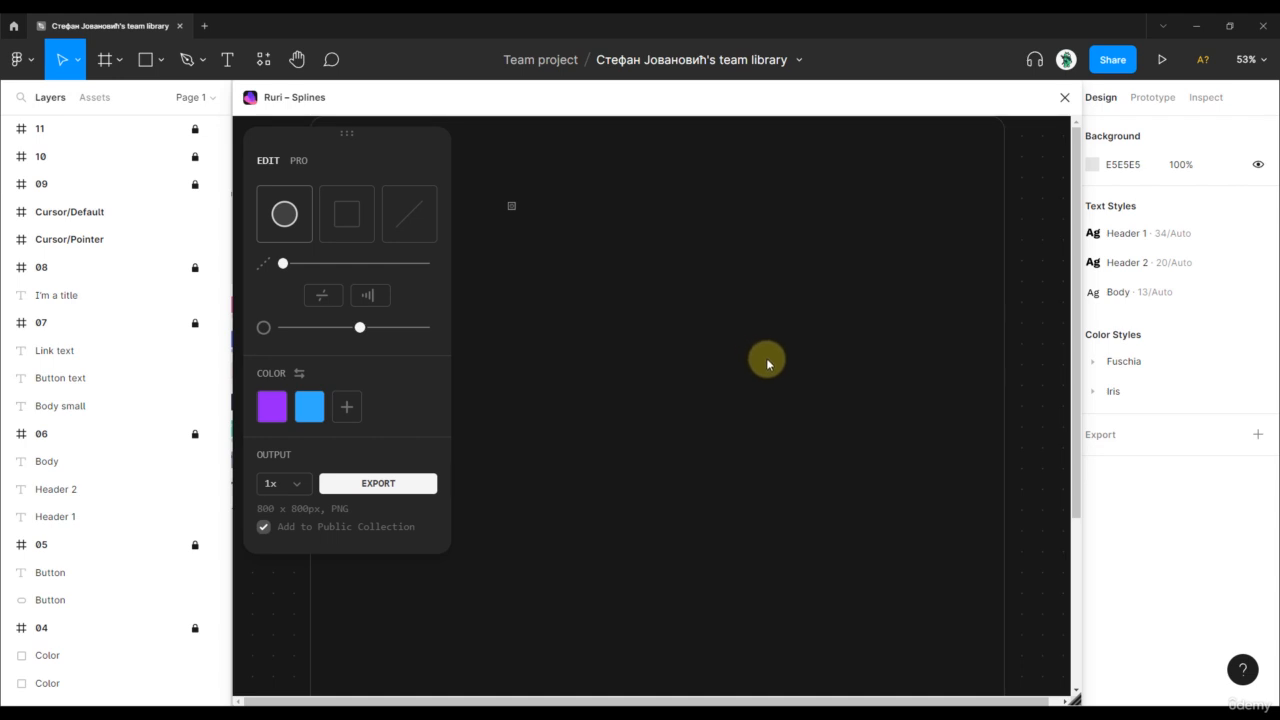
pyautogui.moveTo(798, 391); pyautogui.dragTo(780, 594)
pyautogui.click(566, 611)
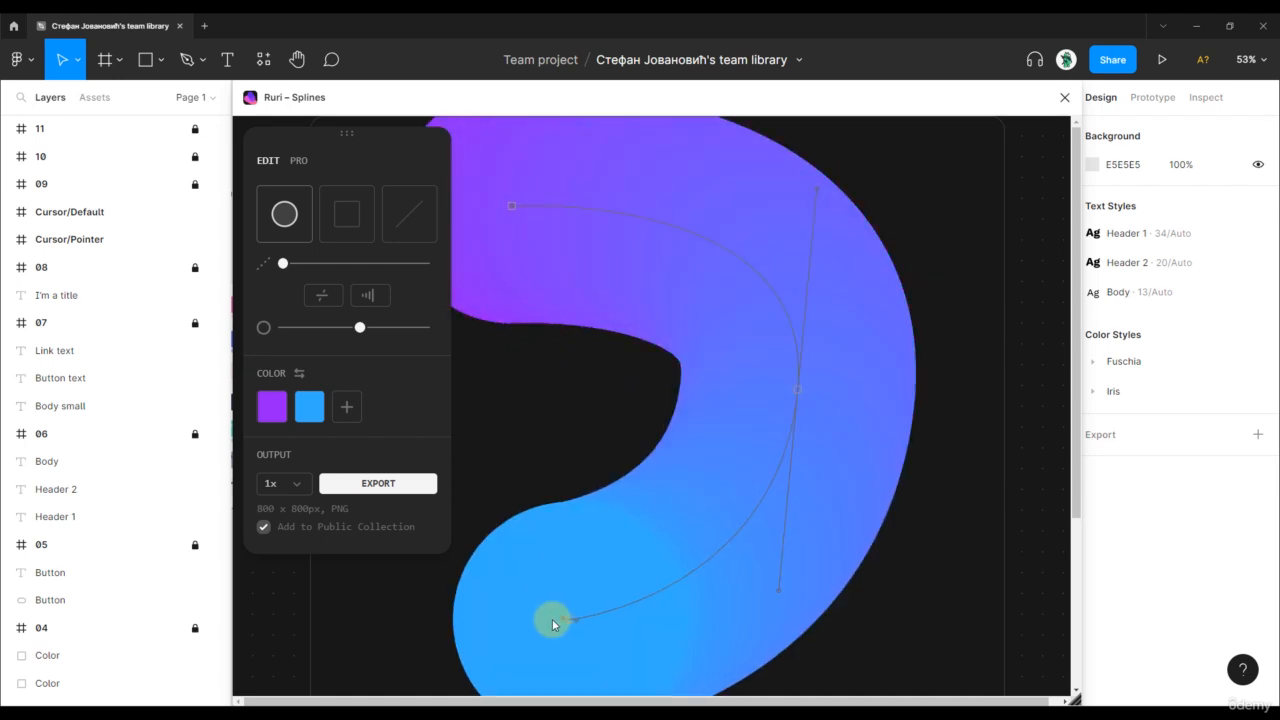
# Step: Extend the curve with lower-right and upper-right points, move its second point left and shift its start point up and left
pyautogui.scroll(-3, 410, 640)
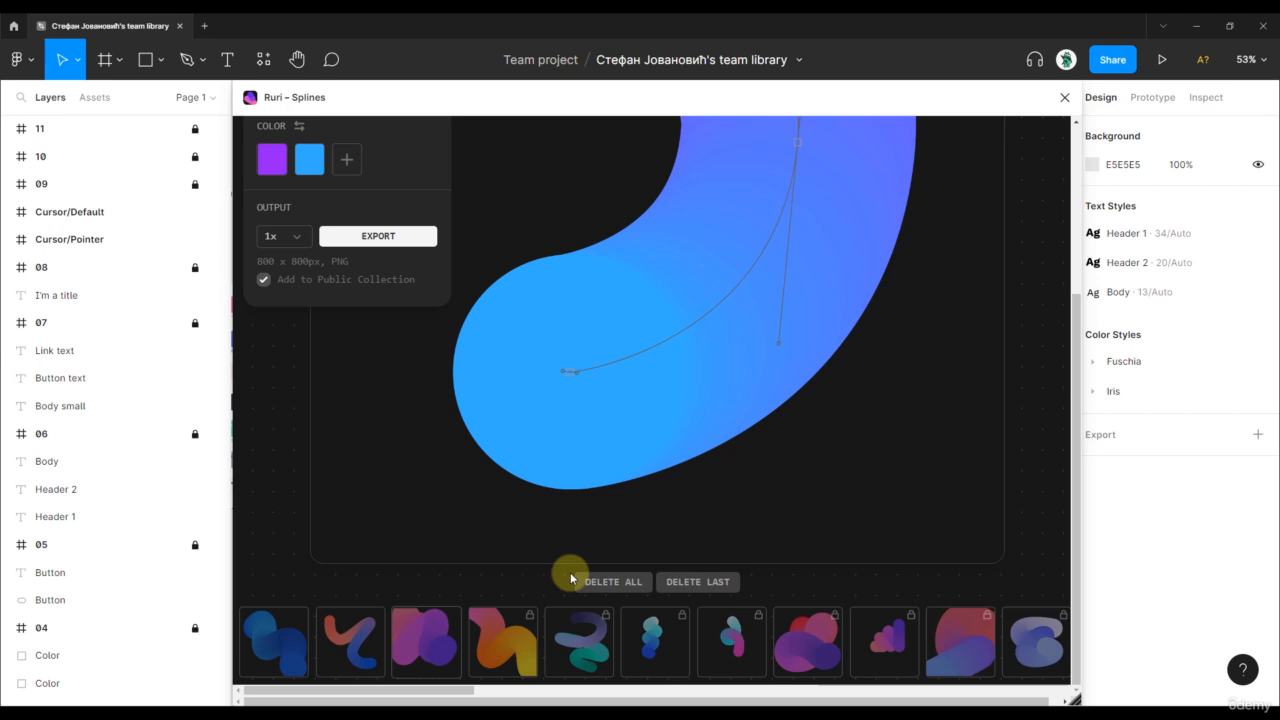
pyautogui.click(909, 520)
pyautogui.scroll(3, 914, 471)
pyautogui.click(936, 199)
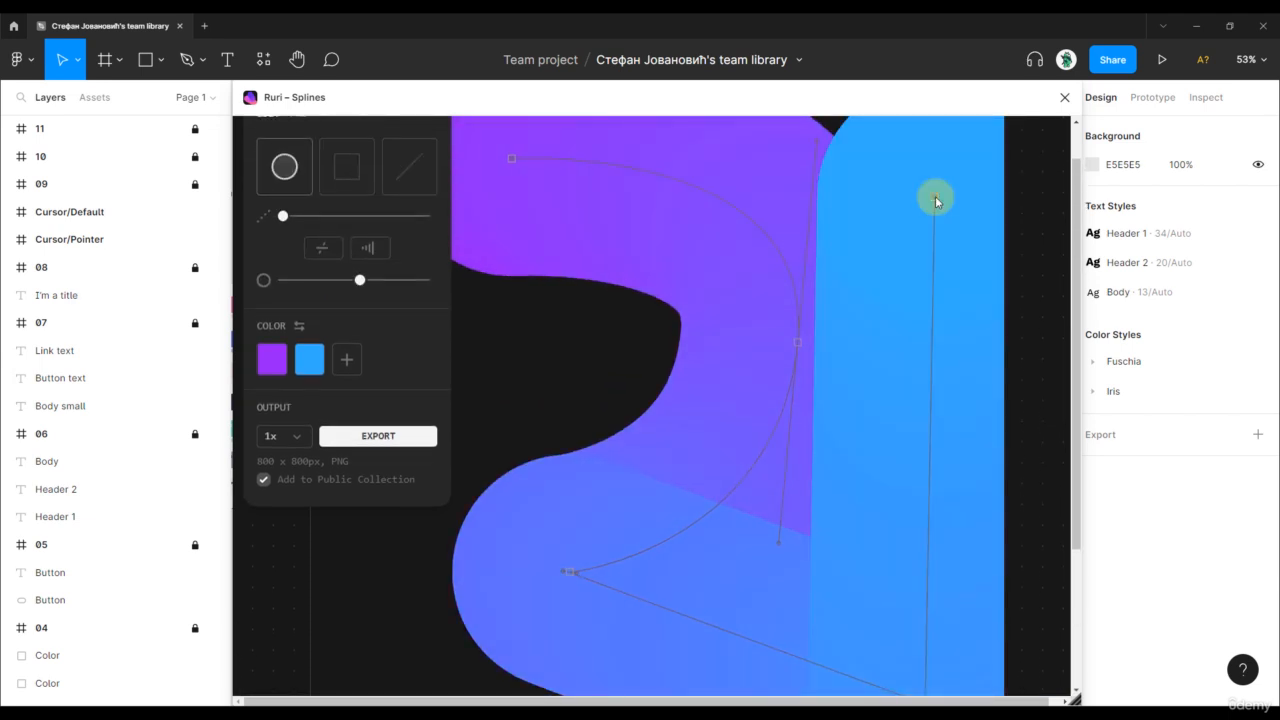
pyautogui.scroll(1, 507, 256)
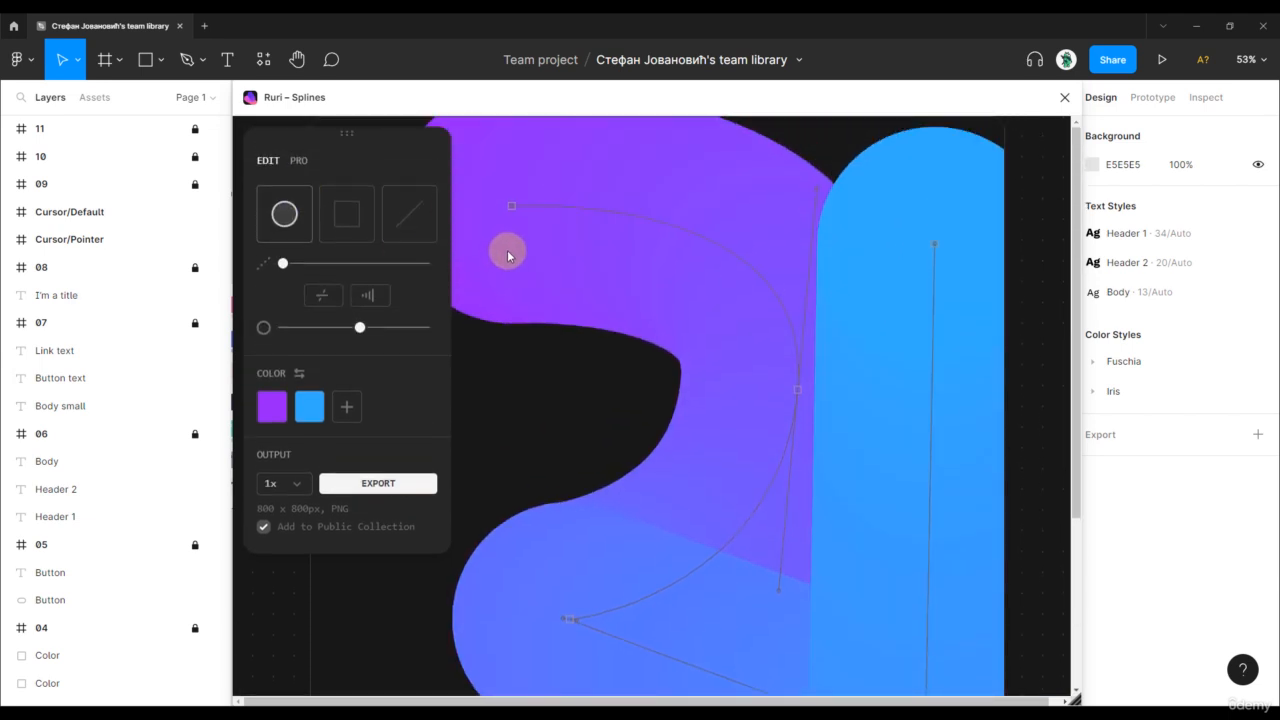
pyautogui.moveTo(794, 388); pyautogui.dragTo(662, 389)
pyautogui.moveTo(510, 205)
pyautogui.mouseDown()
pyautogui.moveTo(420, 211)
pyautogui.moveTo(449, 200)
pyautogui.moveTo(486, 135)
pyautogui.mouseUp()
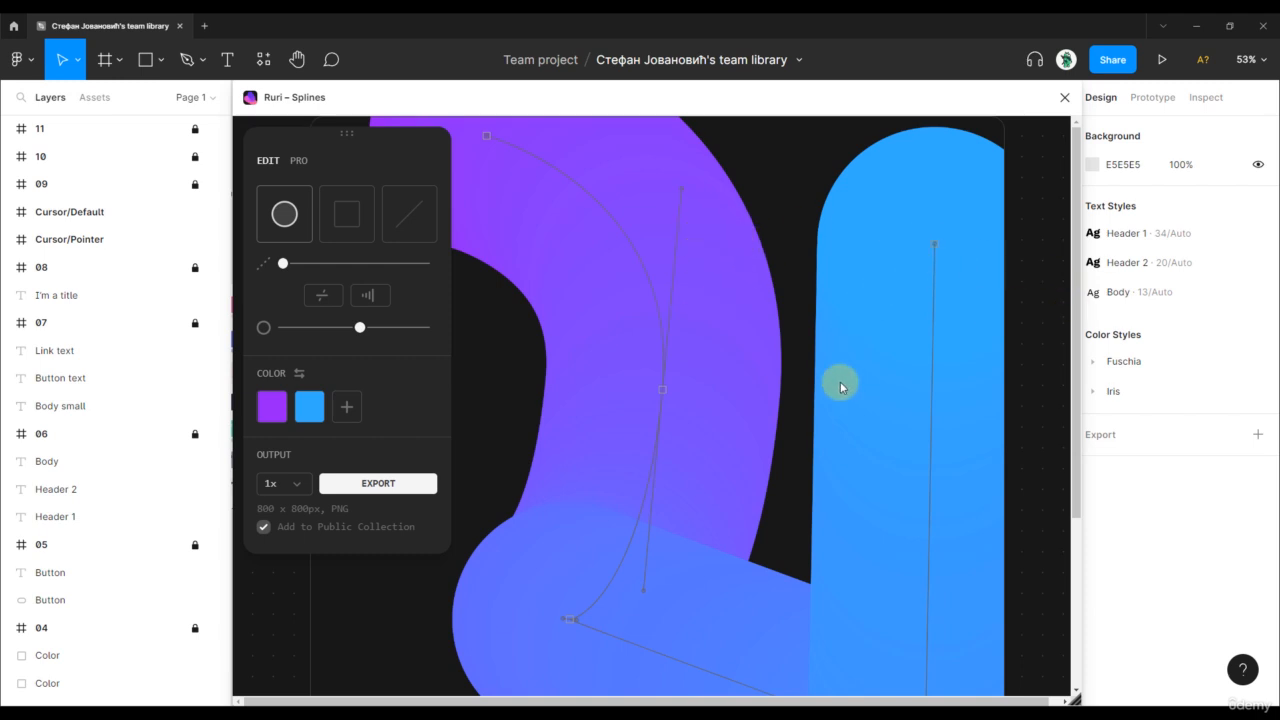
# Step: Export the spline at 1x as an 800 x 800 px PNG and close the Ruri – Splines plugin
pyautogui.scroll(-5, 840, 381)
pyautogui.click(404, 237)
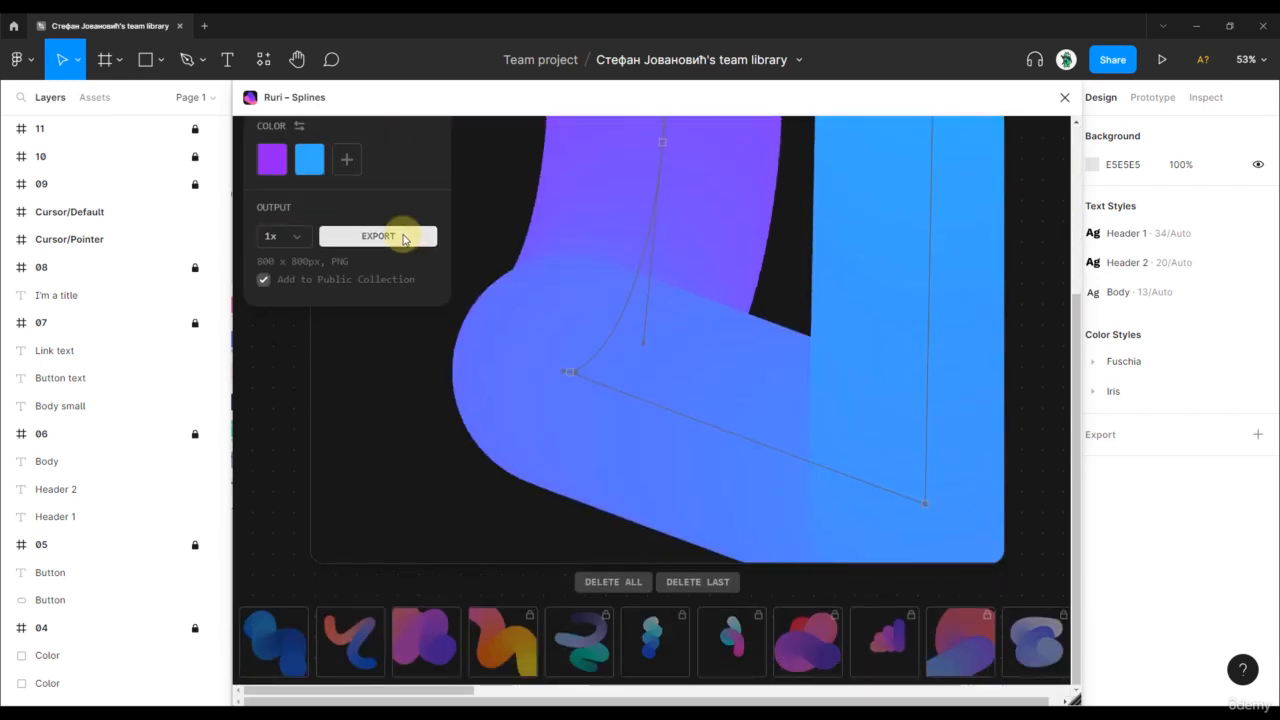
pyautogui.click(1064, 95)
pyautogui.scroll(-5, 765, 270)
pyautogui.click(851, 143)
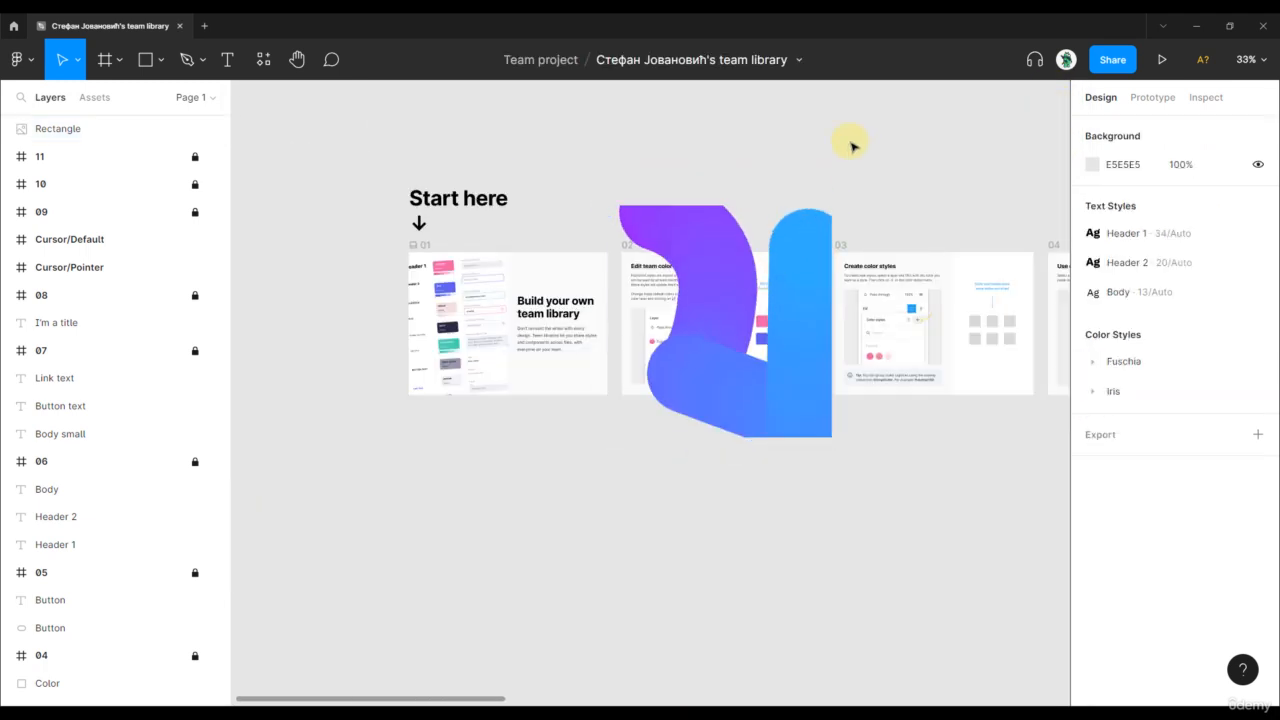
# Step: Move the exported spline image to the empty area above the template frames
pyautogui.scroll(5, 837, 400)
pyautogui.click(712, 448)
pyautogui.moveTo(712, 448); pyautogui.dragTo(695, 240)
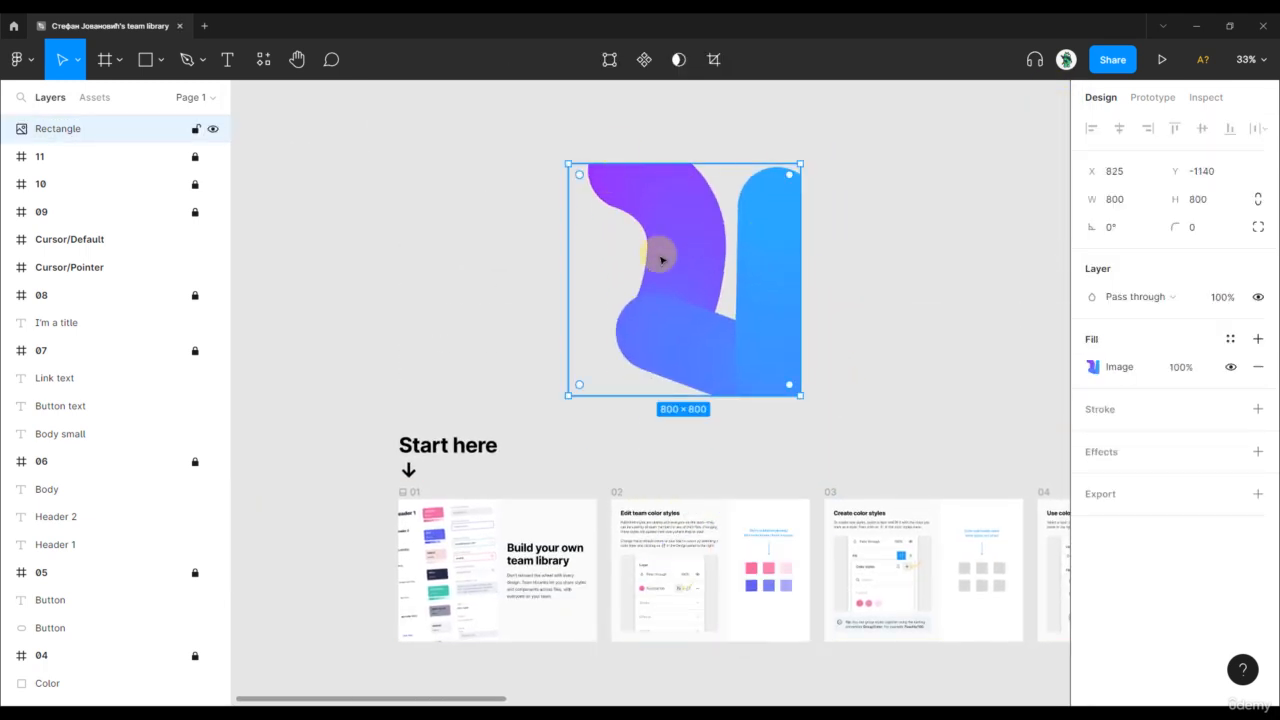
# Step: Examine the exported spline image up close, checking its shape, gradient and cropped edges
pyautogui.scroll(3, 655, 250)
pyautogui.scroll(-3, 932, 268)
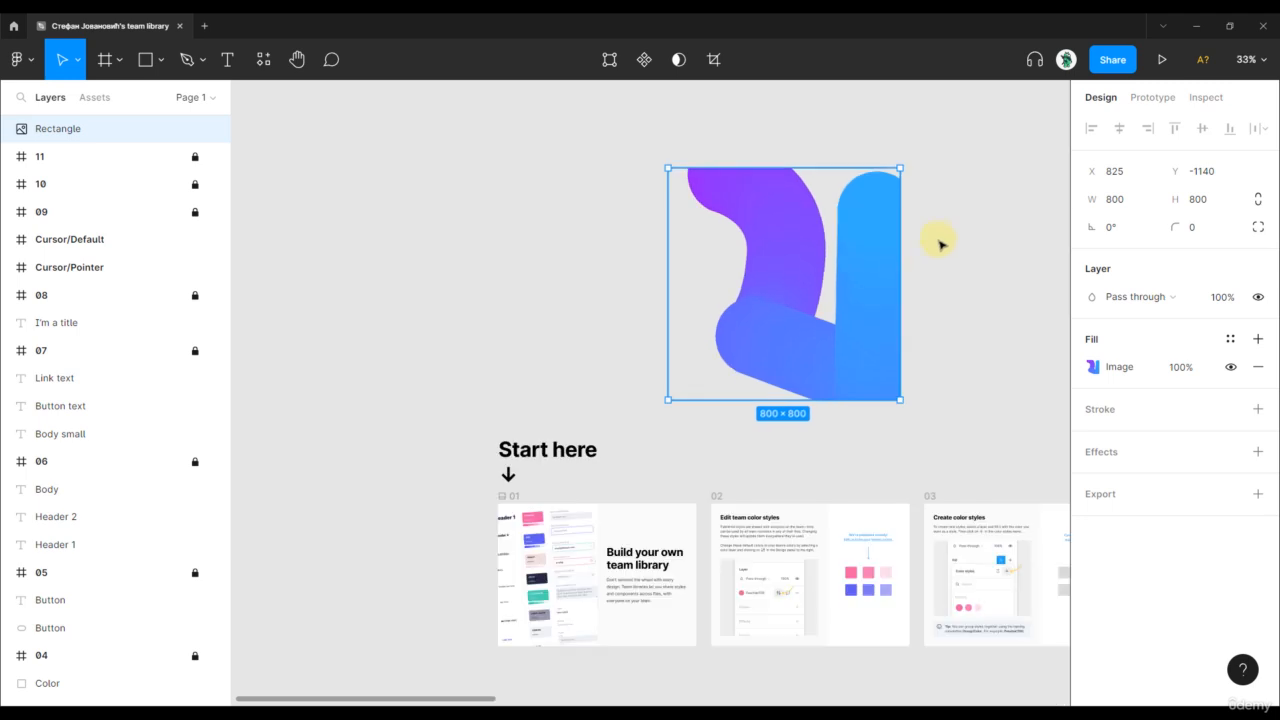
pyautogui.click(940, 245)
pyautogui.hscroll(2, 900, 240)
pyautogui.click(821, 218)
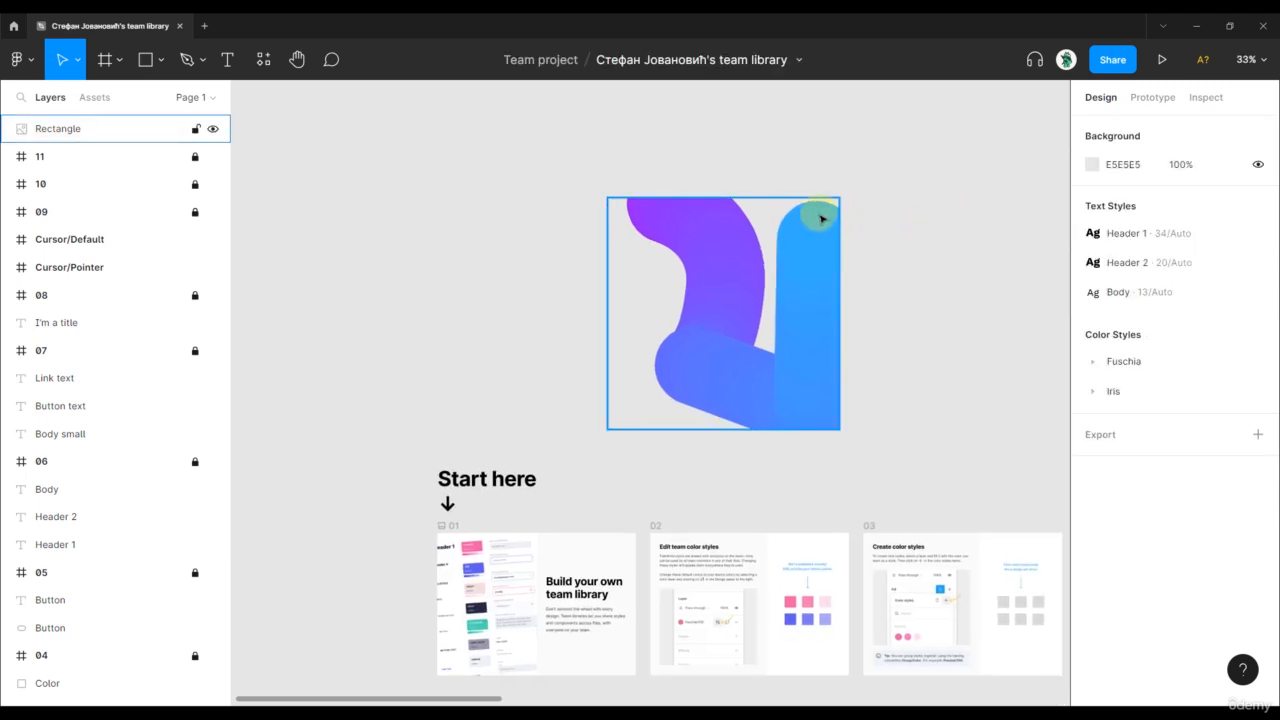
pyautogui.scroll(5, 815, 218)
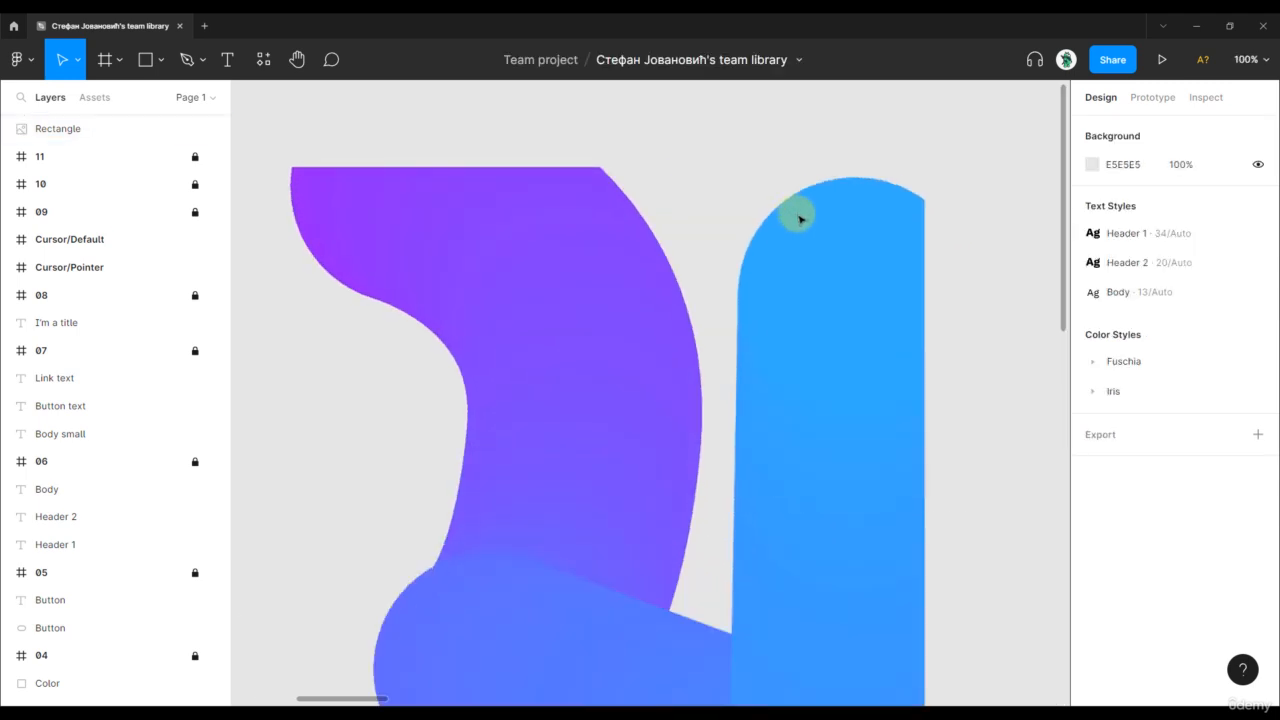
pyautogui.click(800, 218)
pyautogui.scroll(3, 730, 218)
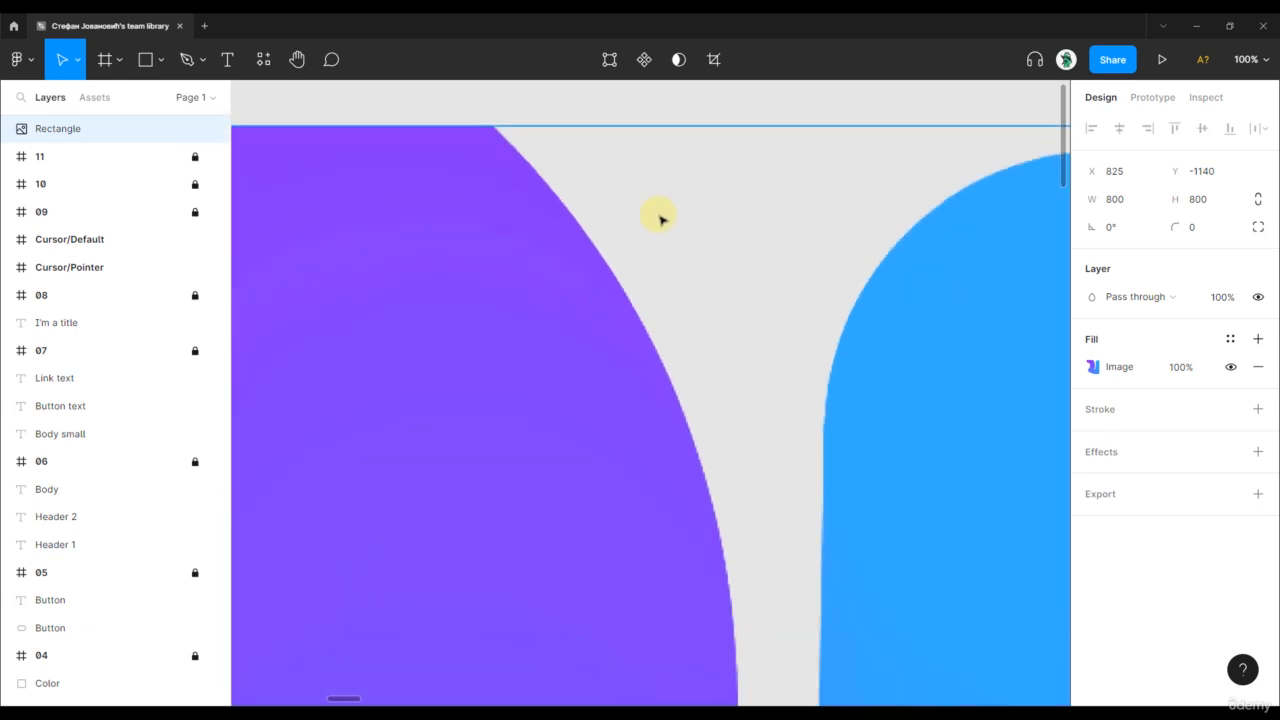
pyautogui.scroll(3, 569, 229)
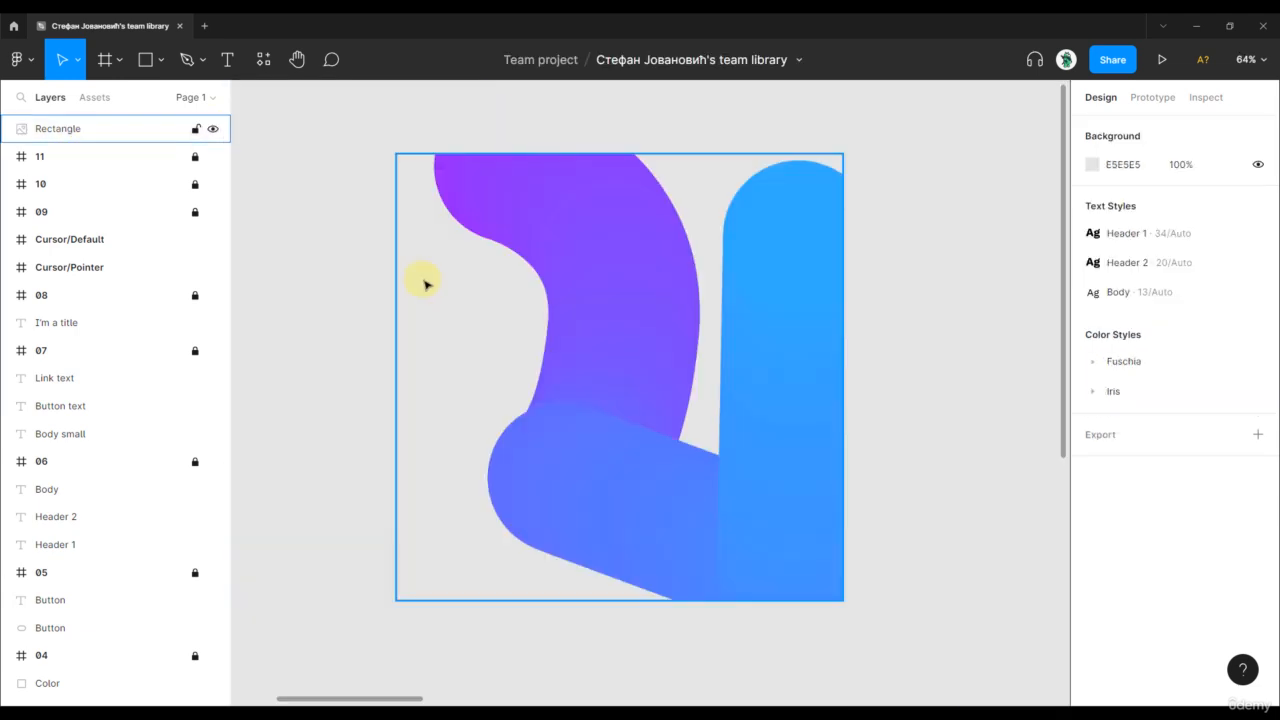
# Step: Delete the exported spline image from the page
pyautogui.scroll(-4, 457, 251)
pyautogui.click(486, 251)
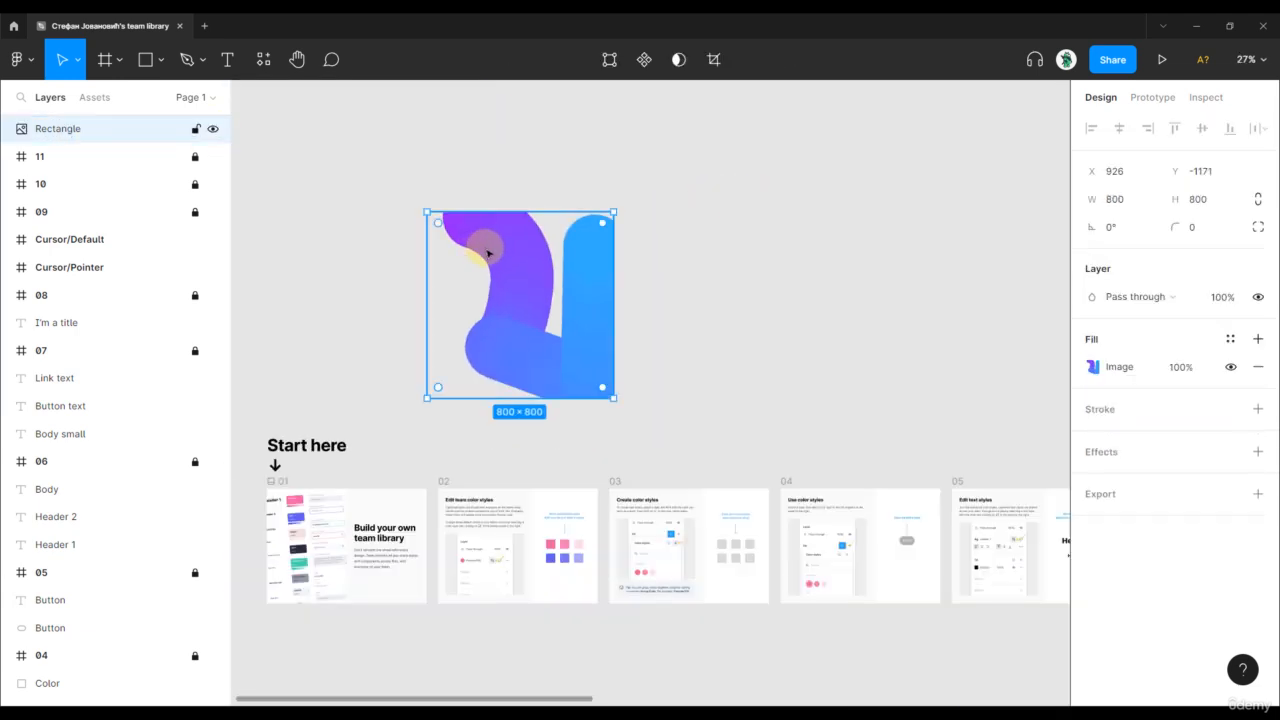
pyautogui.press('Delete')
# Step: Search the plugins for "auto do" and run the Auto Documentation plugin
pyautogui.click(263, 59)
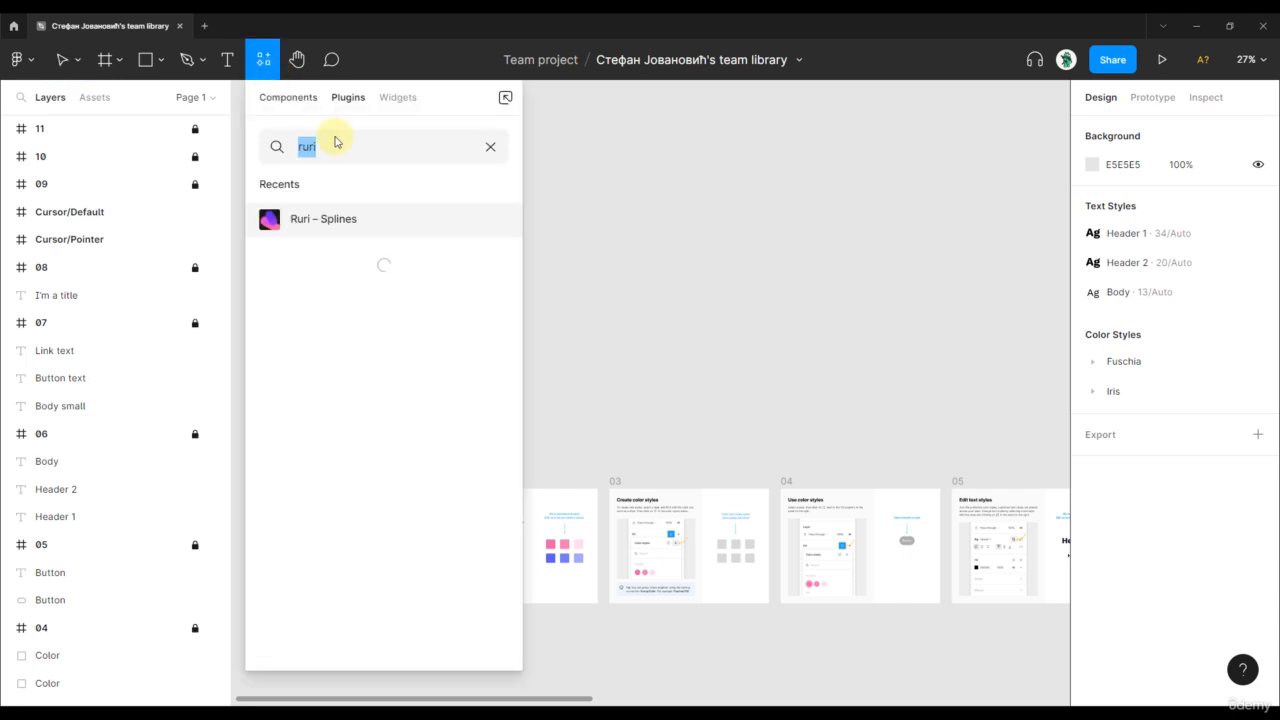
pyautogui.write('auto do')
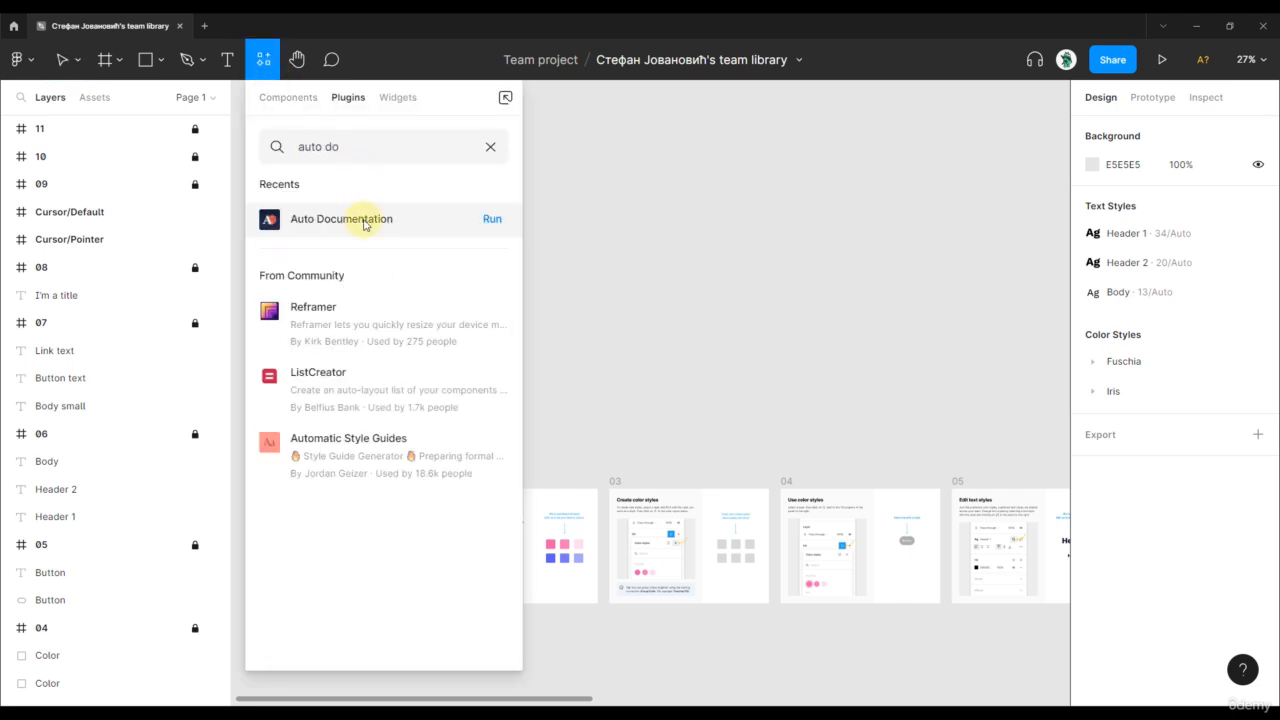
pyautogui.click(364, 224)
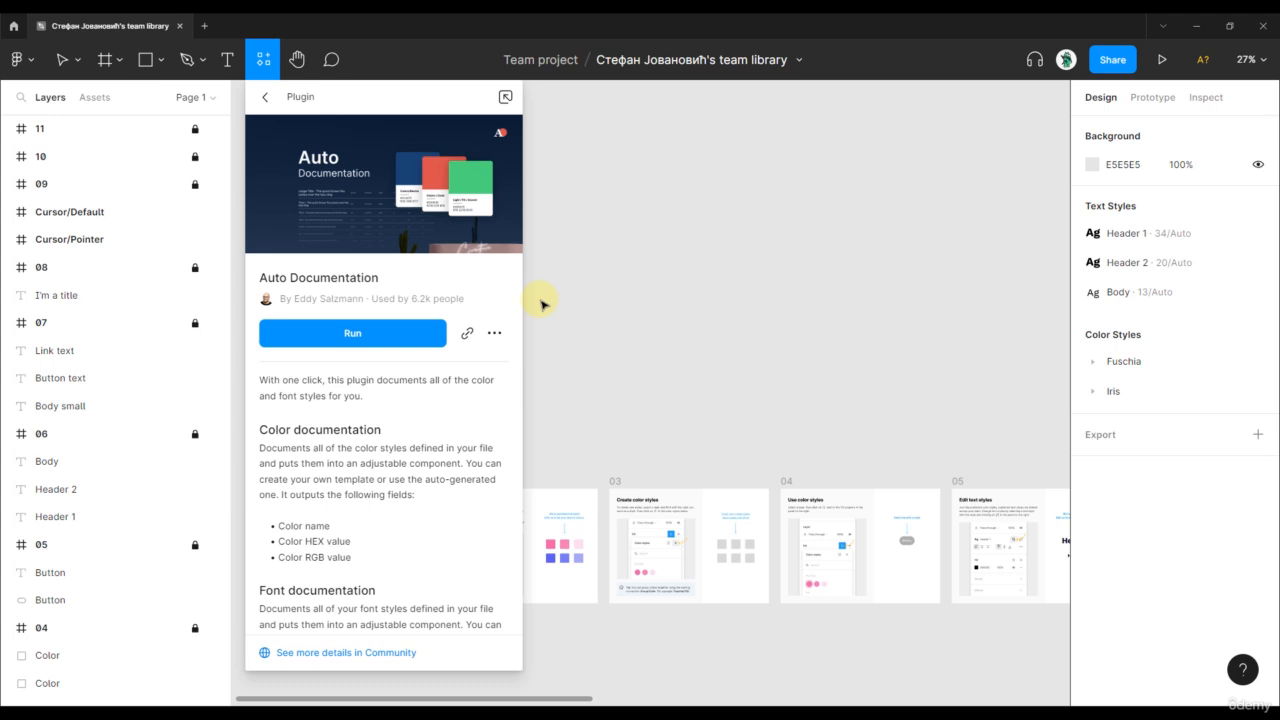
pyautogui.click(352, 334)
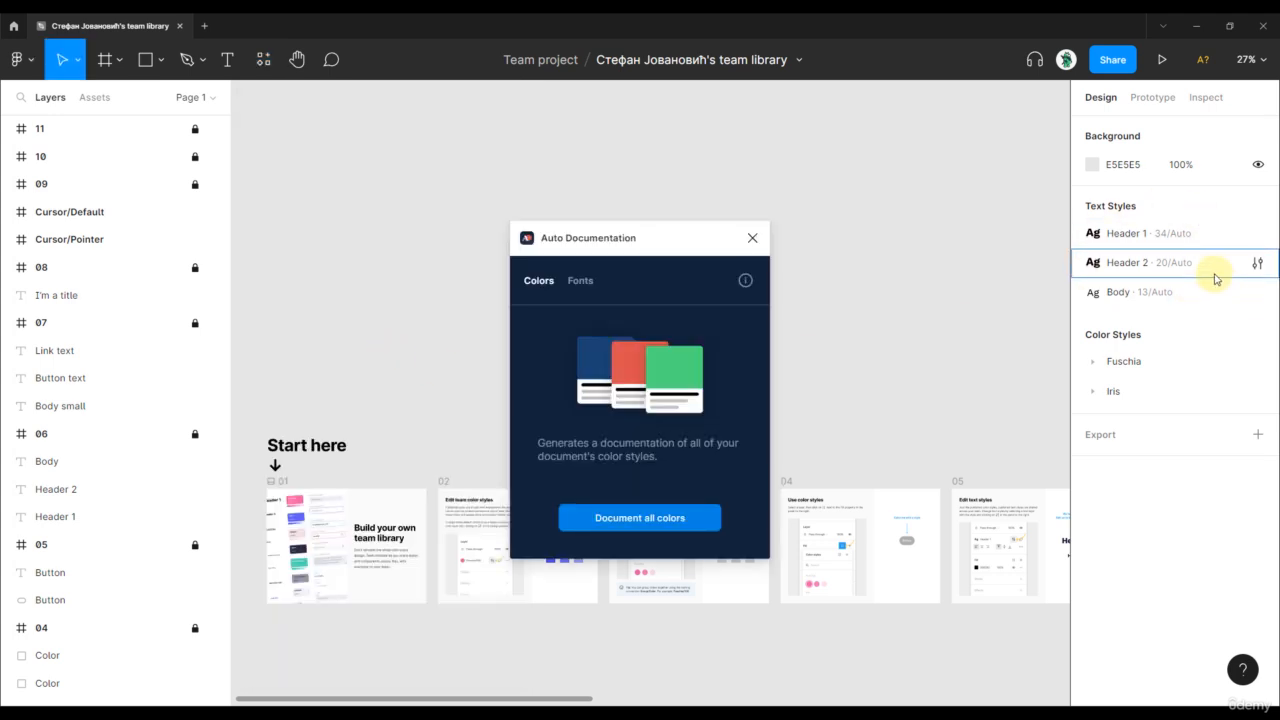
# Step: Expand the Fuschia and Iris color style groups and move the Auto Documentation window above the template frames
pyautogui.click(1094, 364)
pyautogui.click(1093, 477)
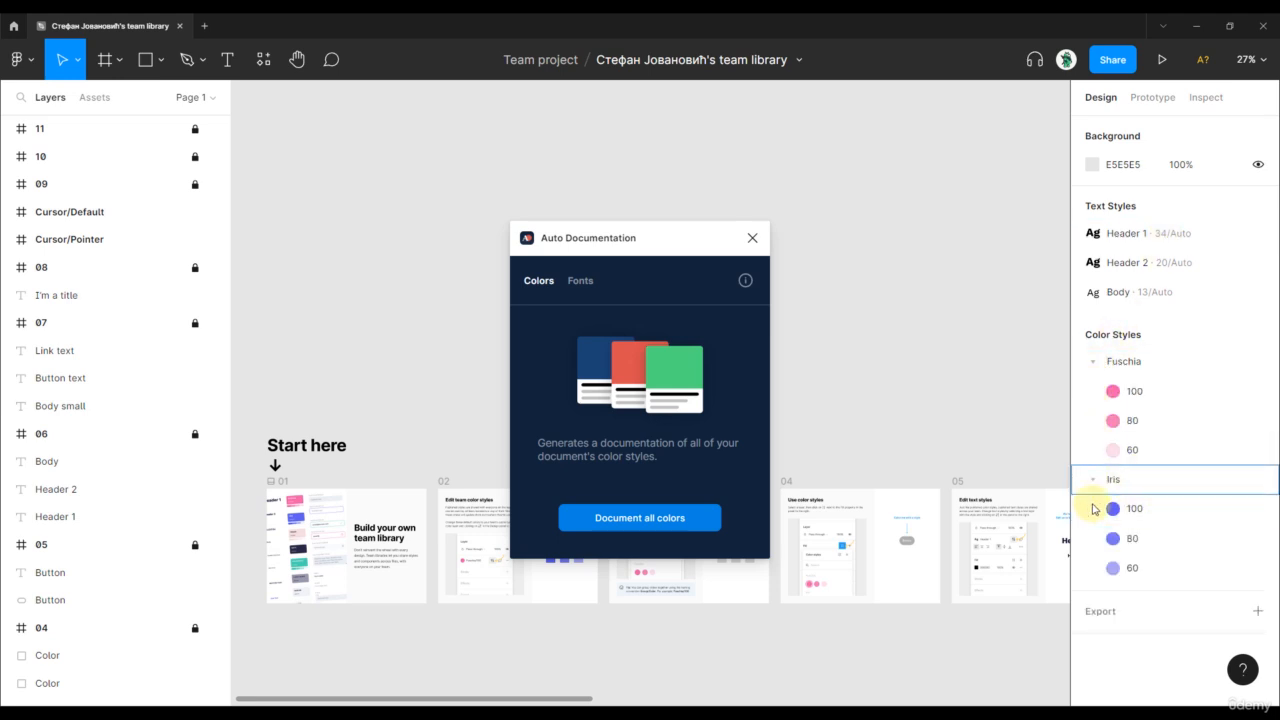
pyautogui.moveTo(691, 241); pyautogui.dragTo(786, 123)
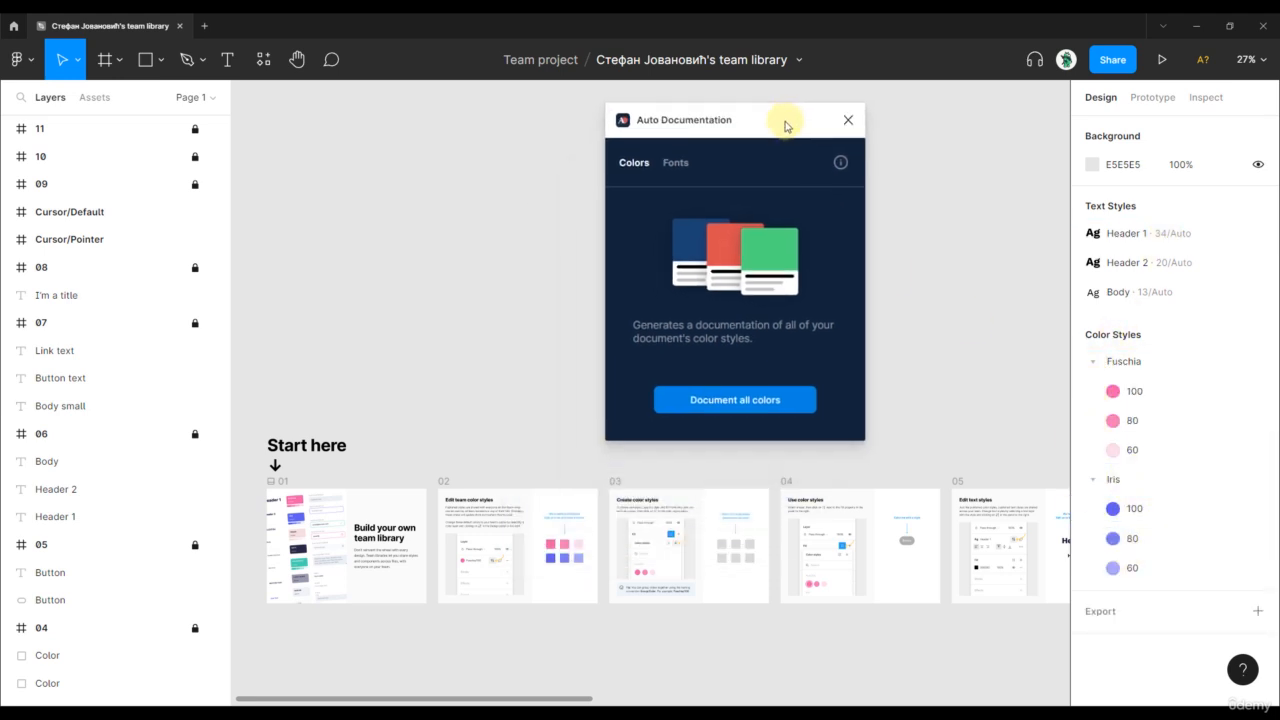
# Step: Generate documentation of all the document's color styles with Auto Documentation and close the plugin
pyautogui.click(666, 168)
pyautogui.click(634, 163)
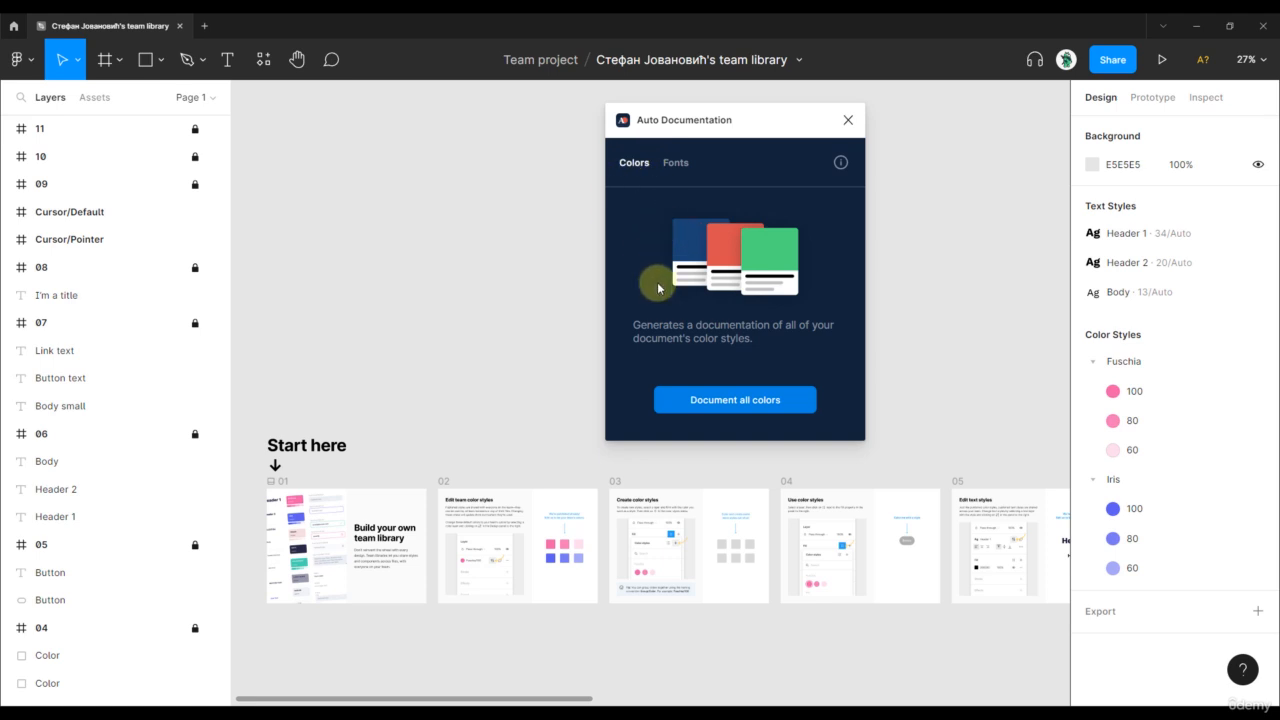
pyautogui.click(737, 405)
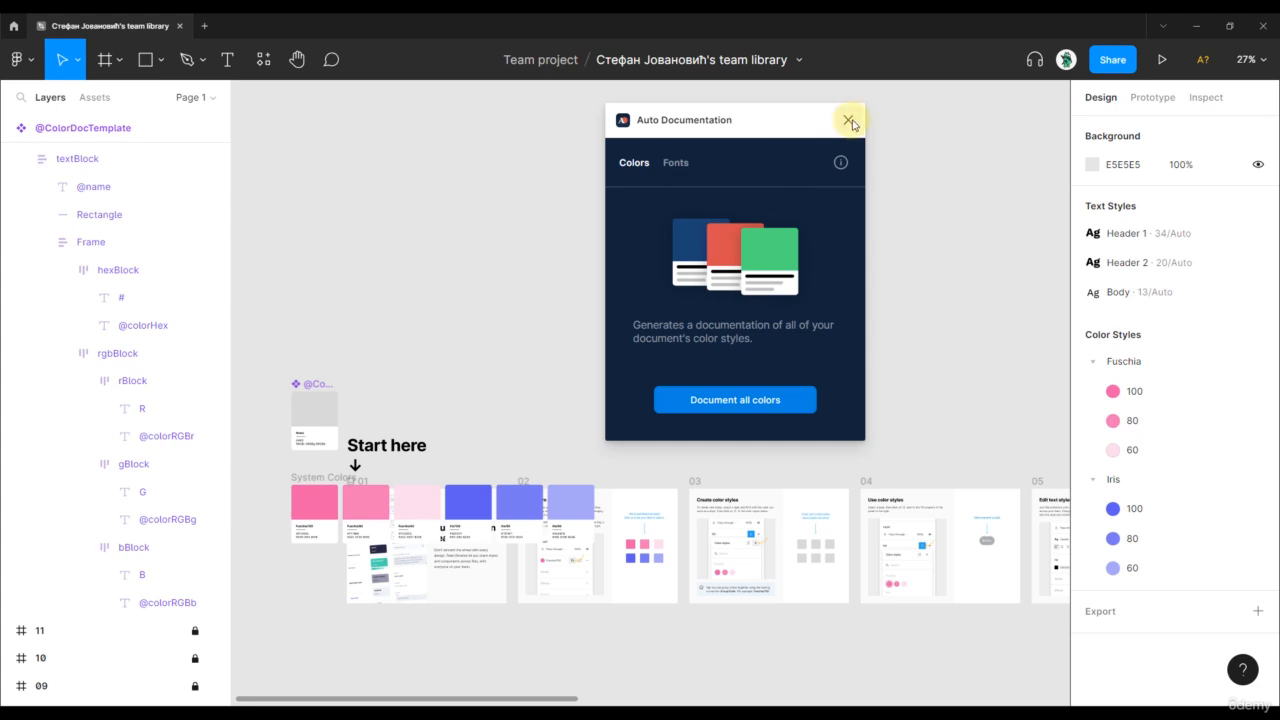
pyautogui.moveTo(784, 122); pyautogui.dragTo(889, 122)
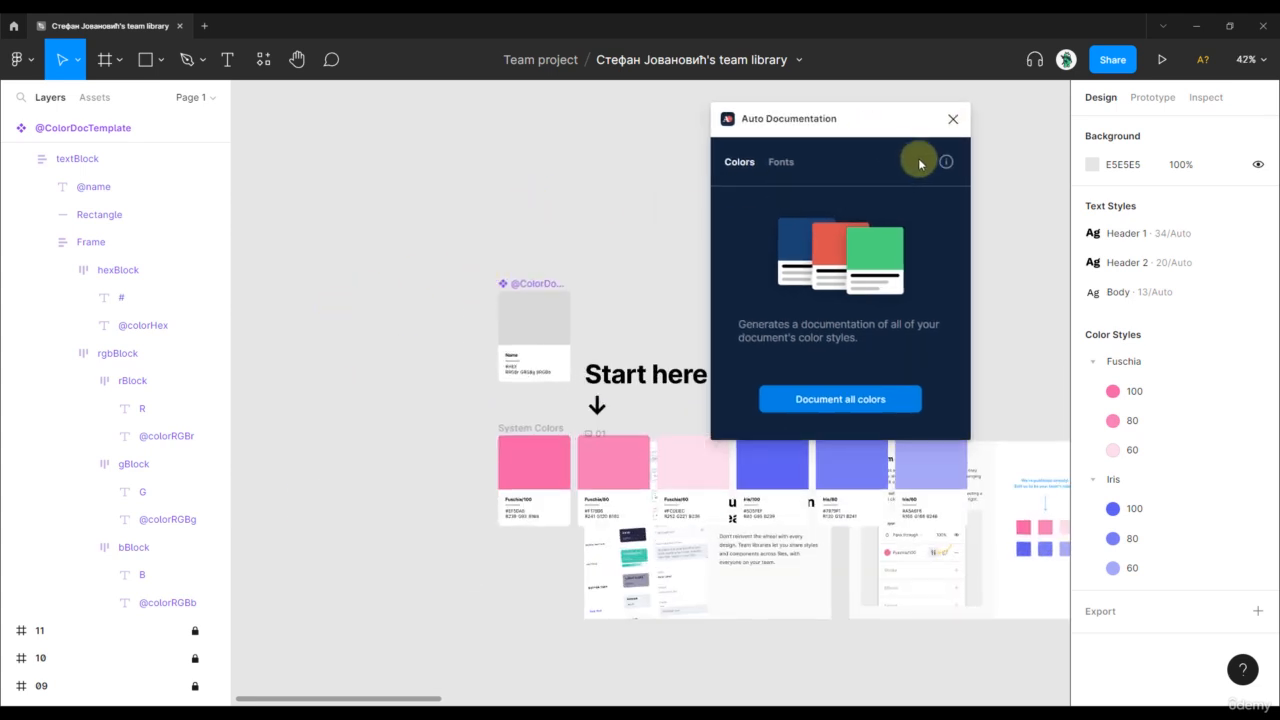
pyautogui.click(953, 119)
pyautogui.click(479, 368)
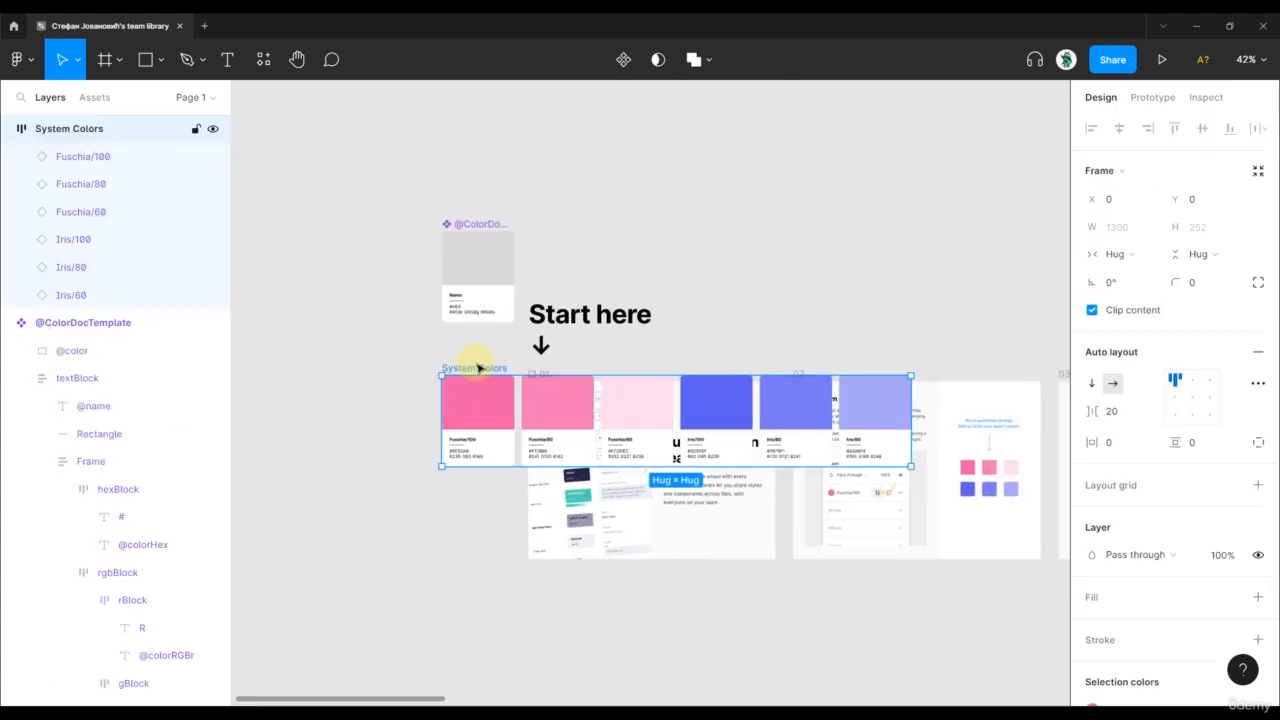
pyautogui.keyDown('shift'); pyautogui.click(468, 235); pyautogui.keyUp('shift')
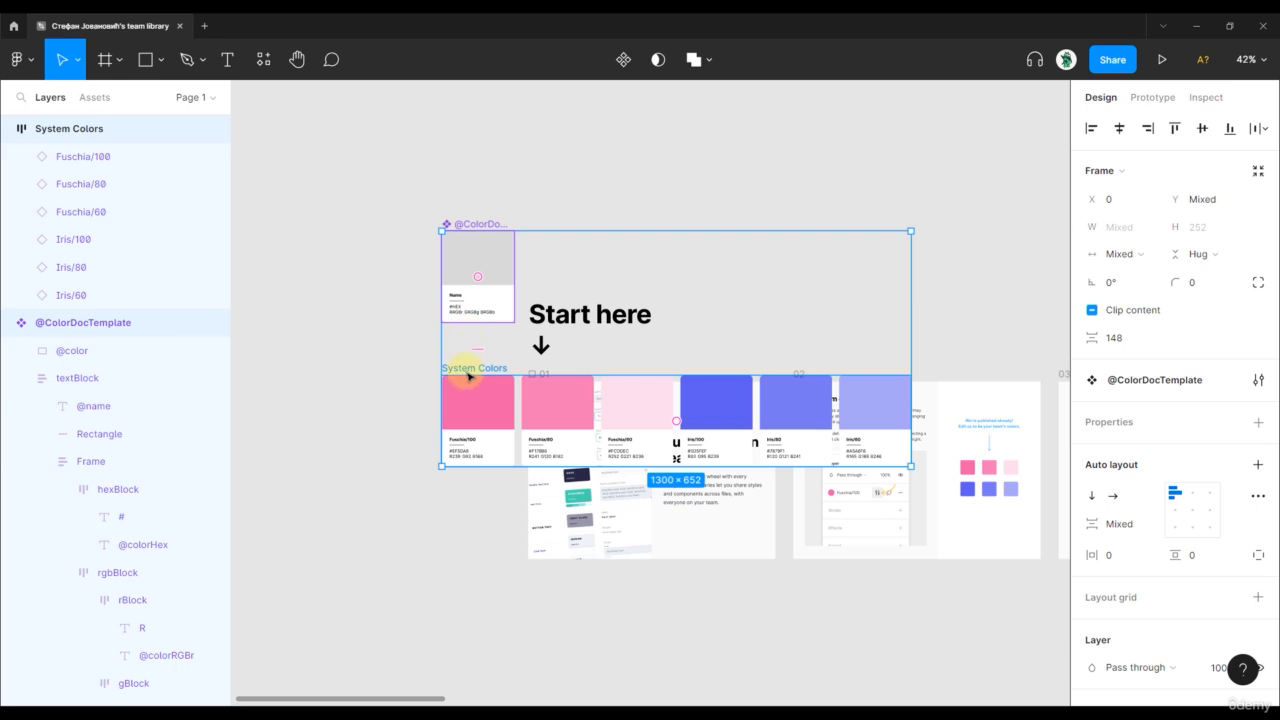
pyautogui.moveTo(462, 323); pyautogui.dragTo(440, 116)
pyautogui.scroll(4, 483, 386)
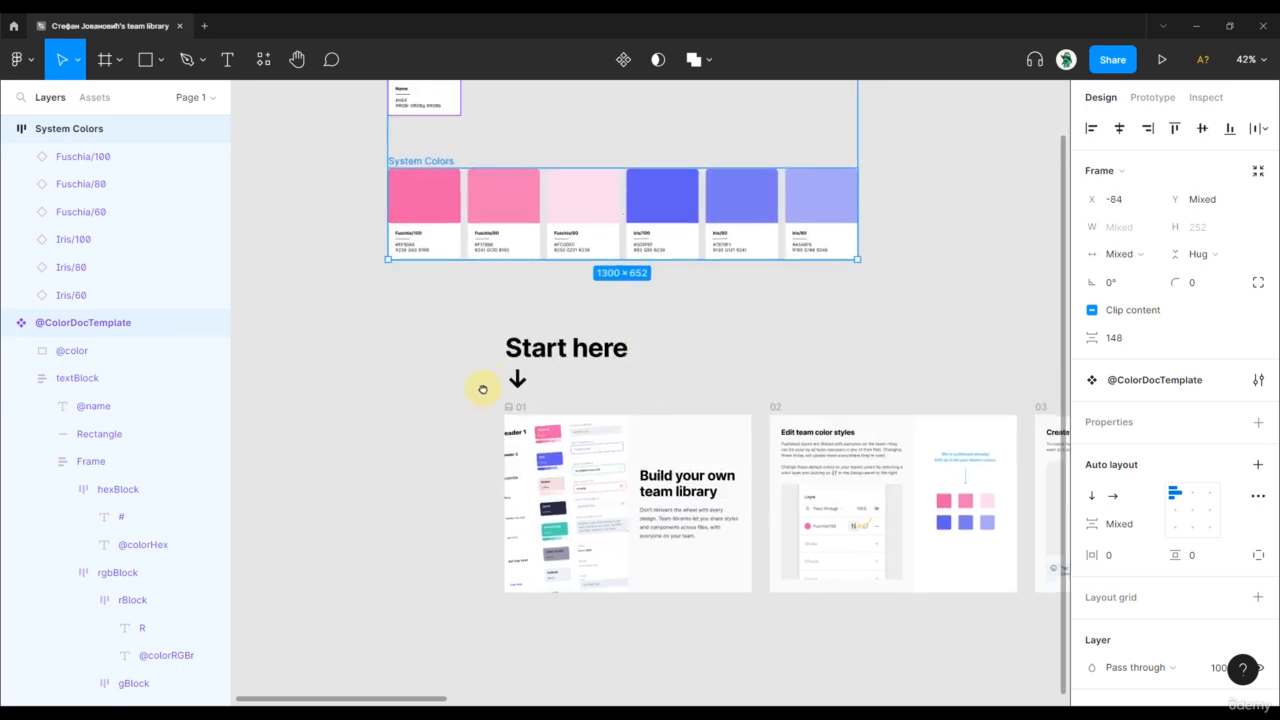
pyautogui.click(456, 262)
# Step: Examine the names, hex codes and RGB values on the generated Fuschia color cards
pyautogui.scroll(3, 456, 262)
pyautogui.moveTo(534, 290); pyautogui.dragTo(611, 194)
pyautogui.scroll(5, 425, 375)
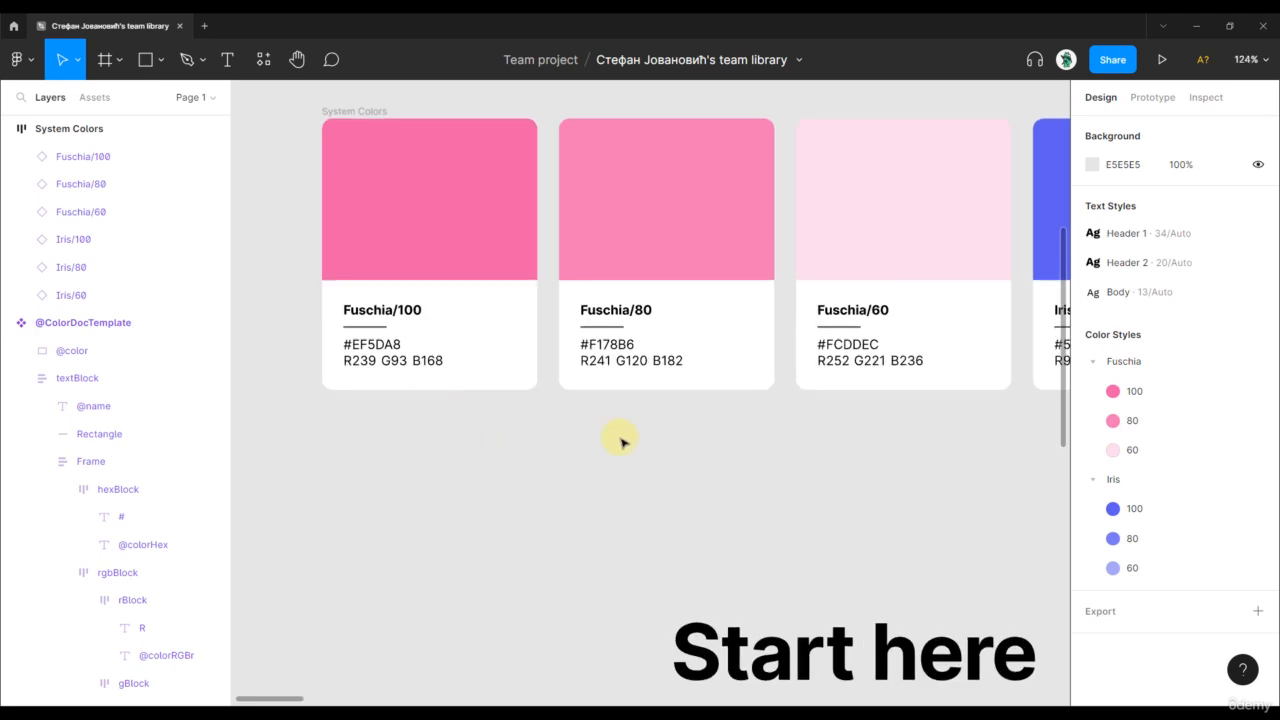
# Step: Inspect the hex code and RGB text layers inside the Fuschia/100 color card and clear the selection
pyautogui.scroll(-2, 568, 427)
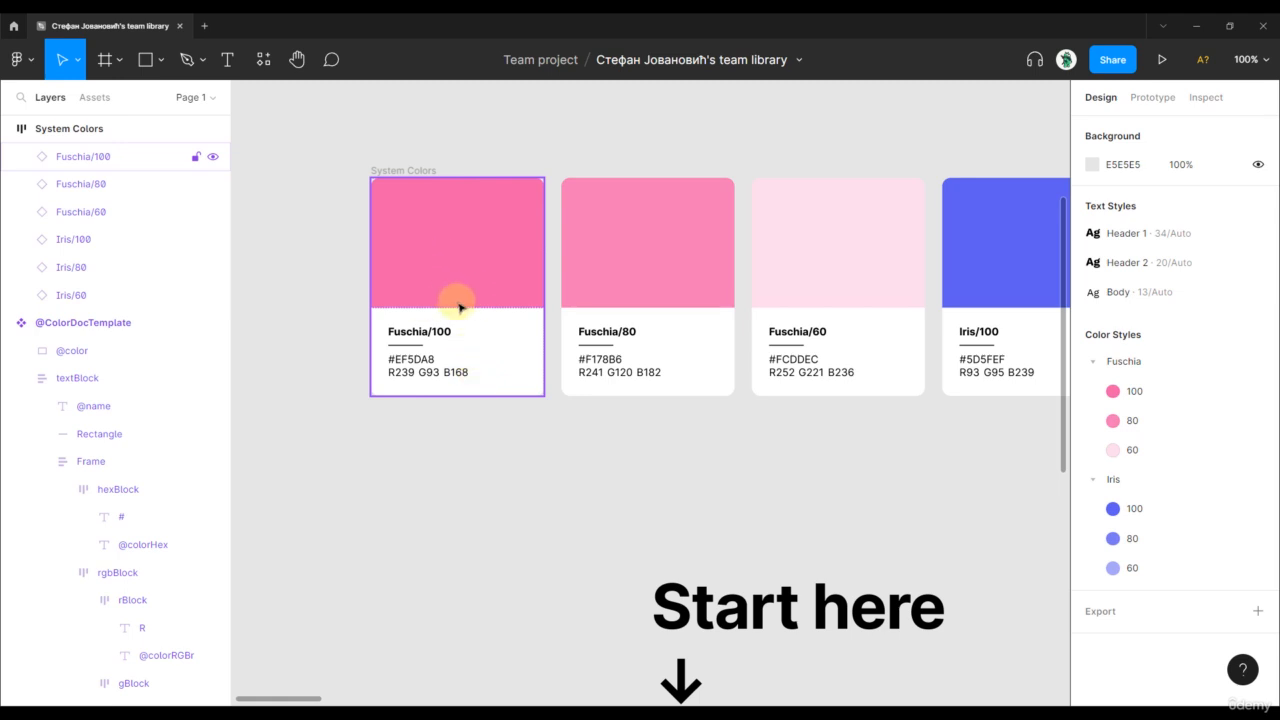
pyautogui.scroll(2, 463, 250)
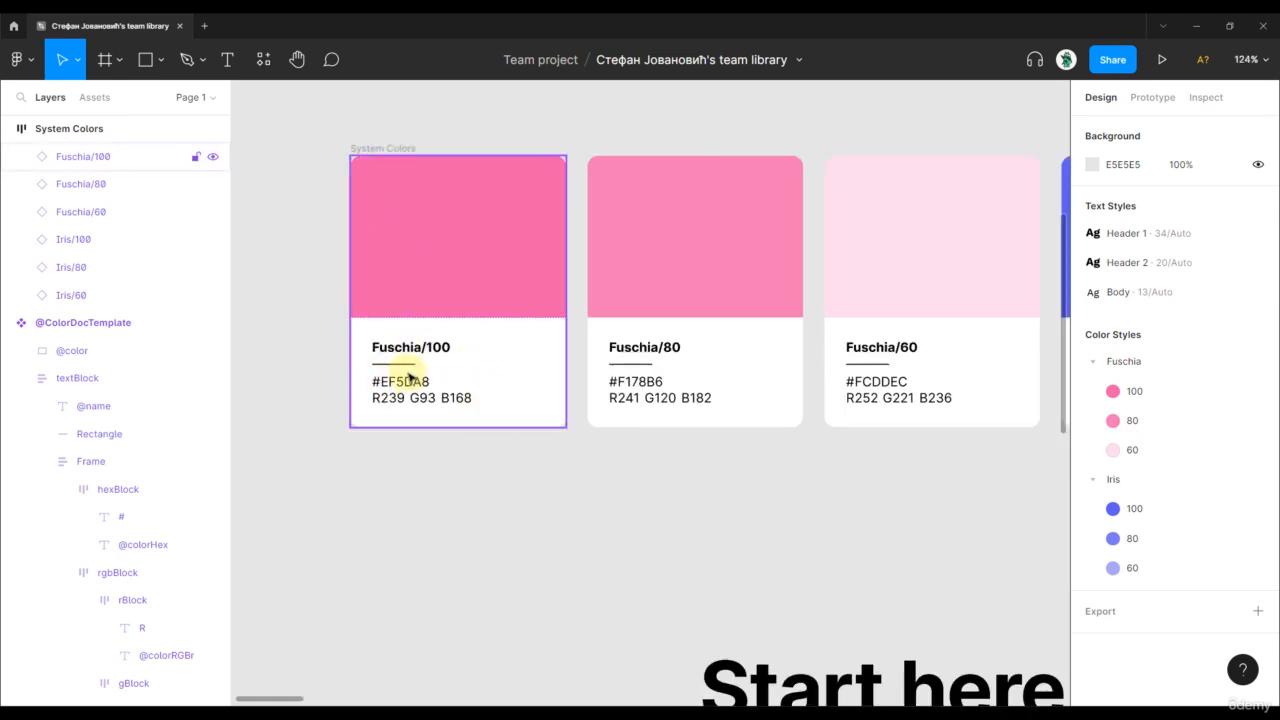
pyautogui.doubleClick(392, 404)
pyautogui.doubleClick(392, 406)
pyautogui.doubleClick(394, 407)
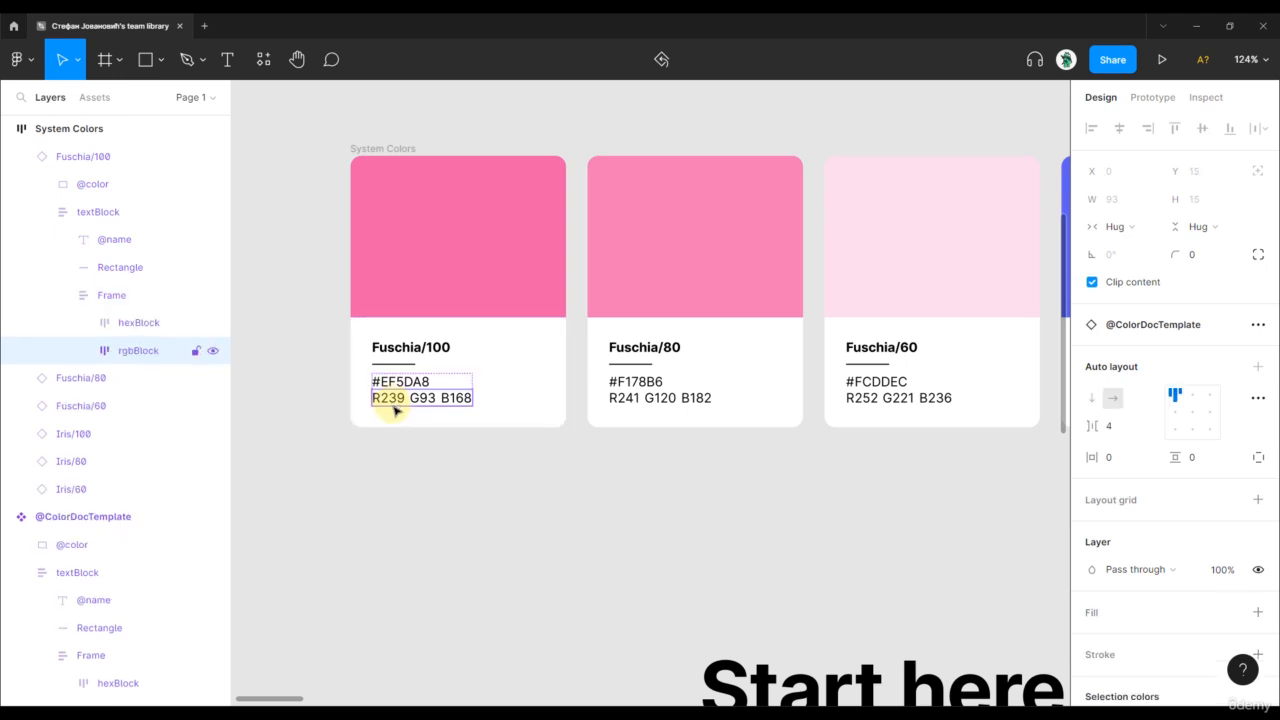
pyautogui.click(494, 462)
pyautogui.scroll(-7, 587, 377)
pyautogui.scroll(3, 666, 291)
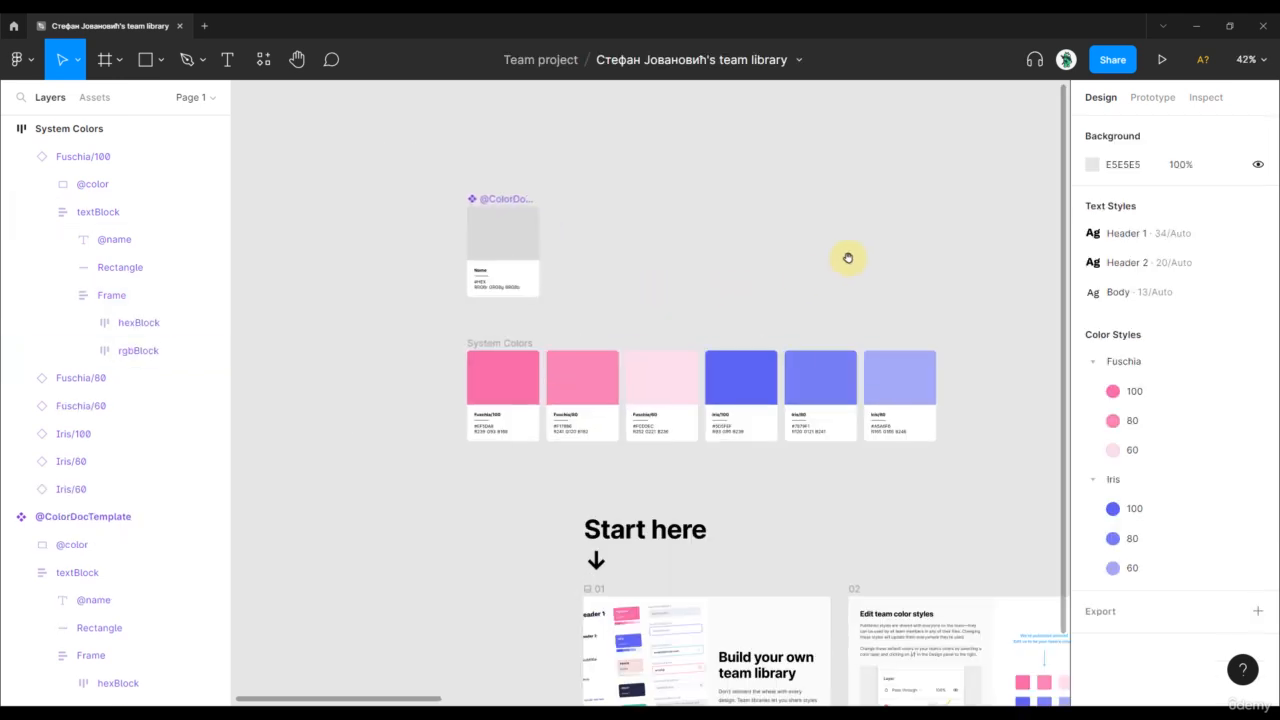
# Step: Generate documentation of all the document's fonts with Auto Documentation, keeping the preview text "The quick brown fox jumps over the lazy dog", and close the plugin
pyautogui.hscroll(2, 847, 258)
pyautogui.scroll(2, 603, 131)
pyautogui.click(263, 60)
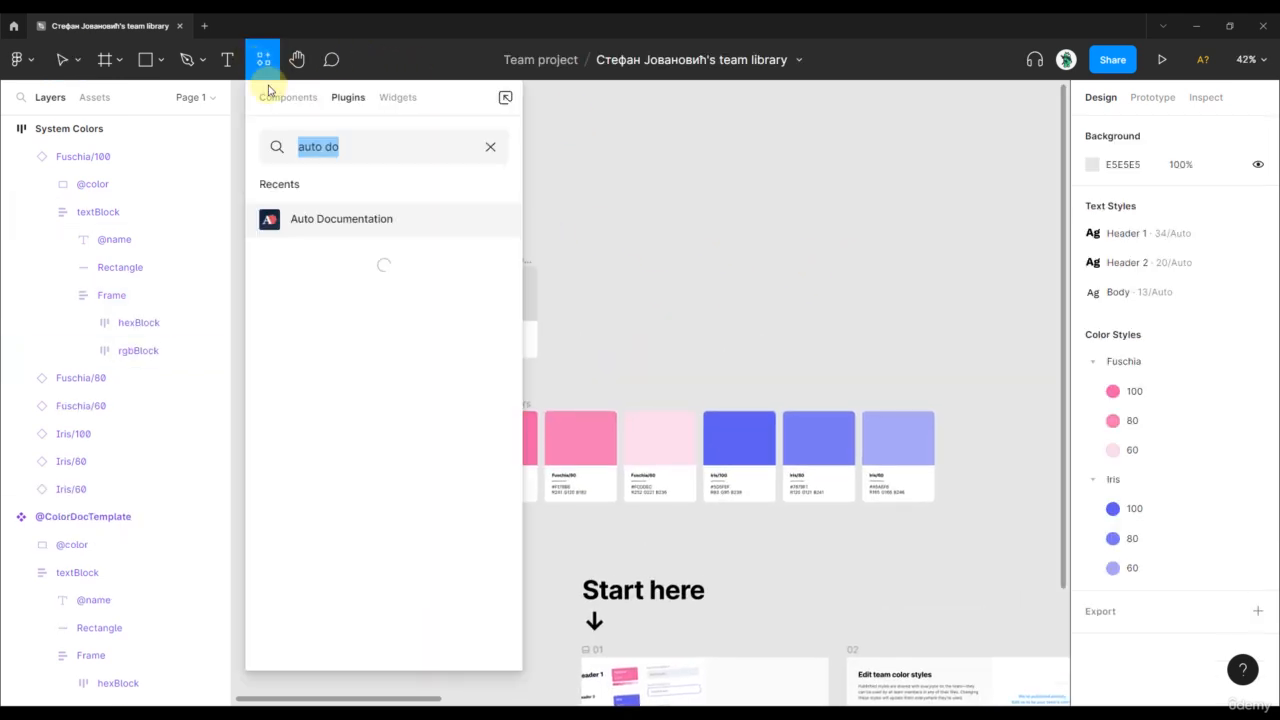
pyautogui.click(337, 217)
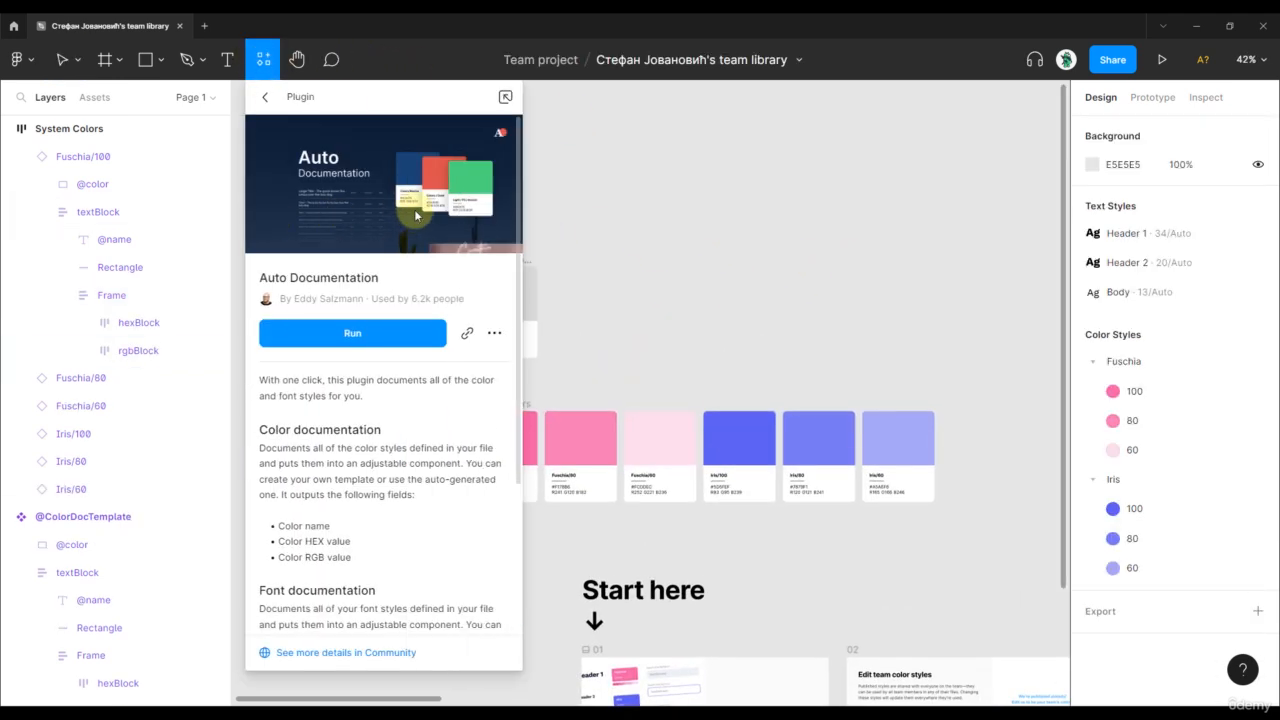
pyautogui.click(351, 334)
pyautogui.click(779, 163)
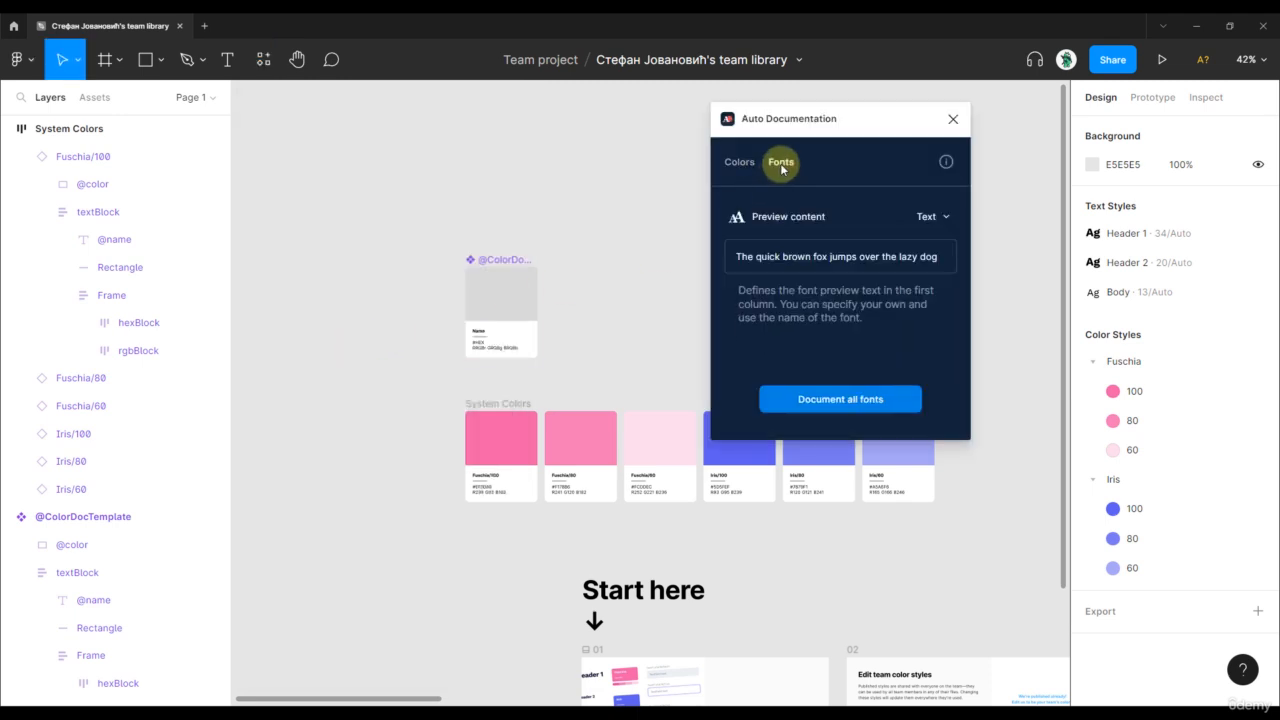
pyautogui.click(852, 409)
pyautogui.click(952, 119)
pyautogui.scroll(-2, 826, 260)
pyautogui.moveTo(757, 202); pyautogui.dragTo(634, 80)
pyautogui.scroll(2, 560, 328)
pyautogui.moveTo(434, 434); pyautogui.dragTo(391, 283)
pyautogui.moveTo(418, 212); pyautogui.dragTo(403, 140)
pyautogui.scroll(2, 510, 145)
pyautogui.click(547, 130)
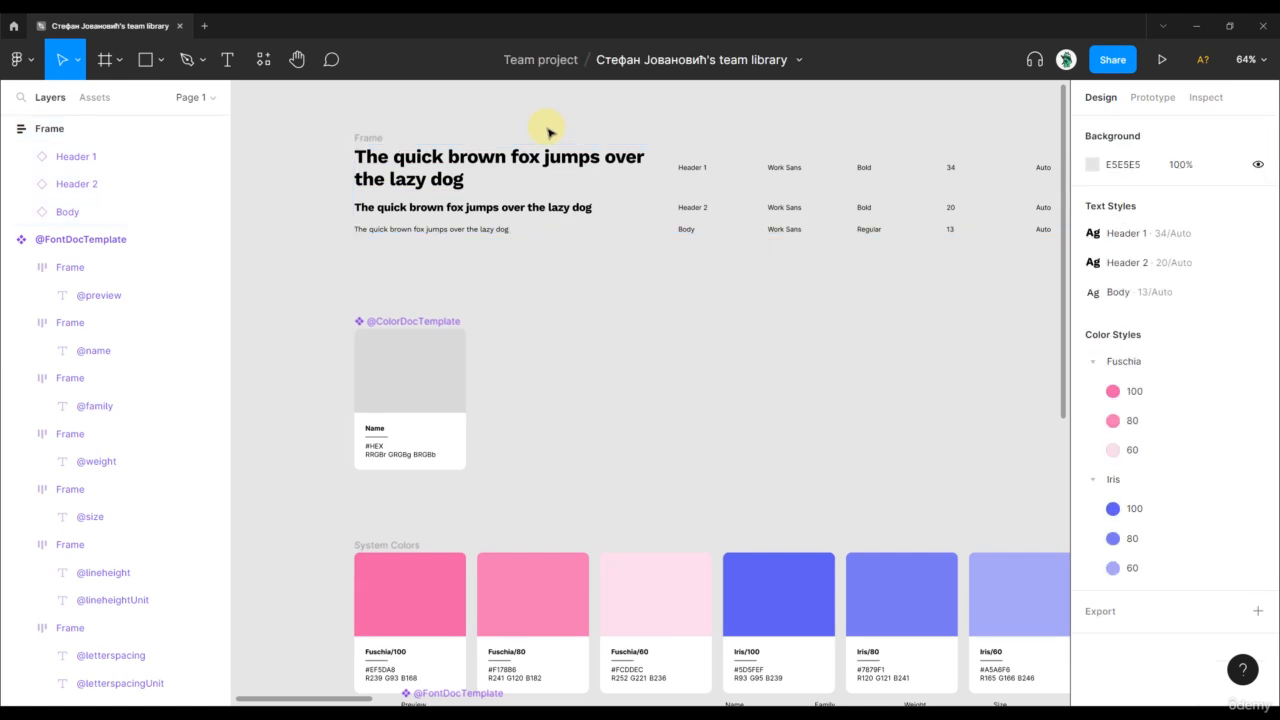
# Step: Examine the preview text, style name, family, weight, size, line height and letter spacing in each font documentation row
pyautogui.scroll(-2, 575, 185)
pyautogui.moveTo(590, 222); pyautogui.dragTo(543, 269)
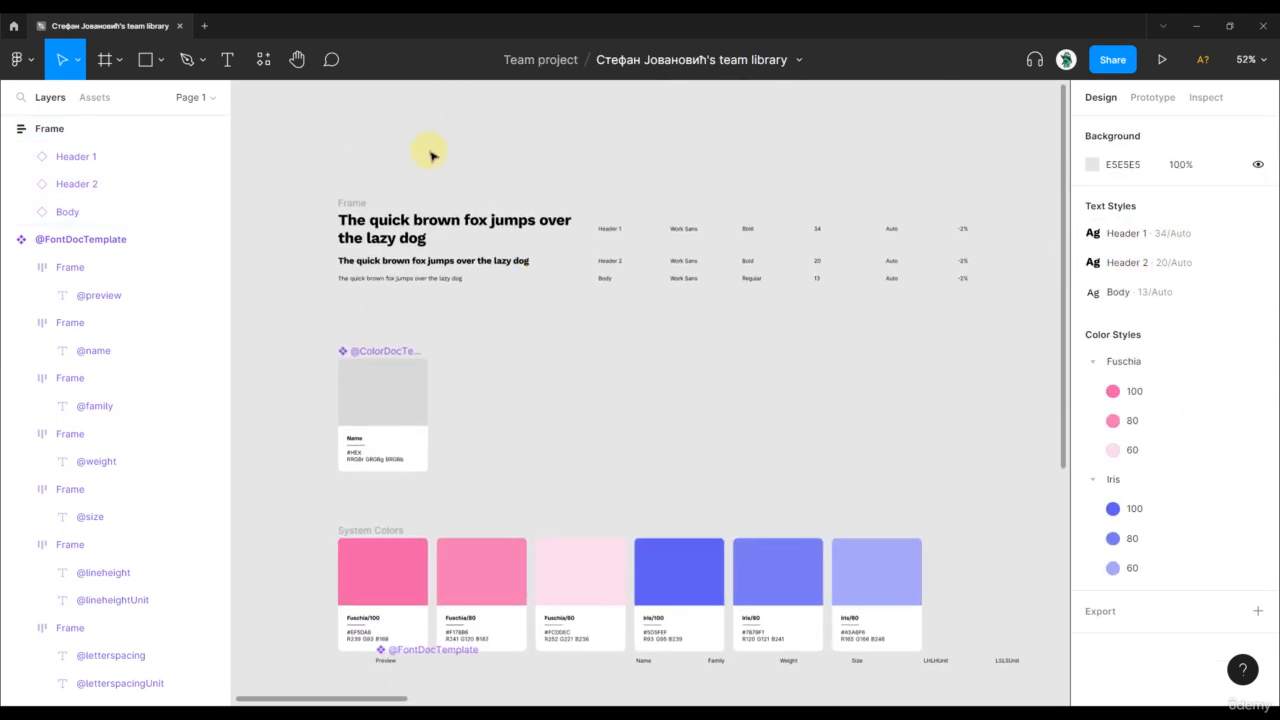
pyautogui.scroll(3, 386, 217)
pyautogui.click(390, 228)
pyautogui.click(390, 228)
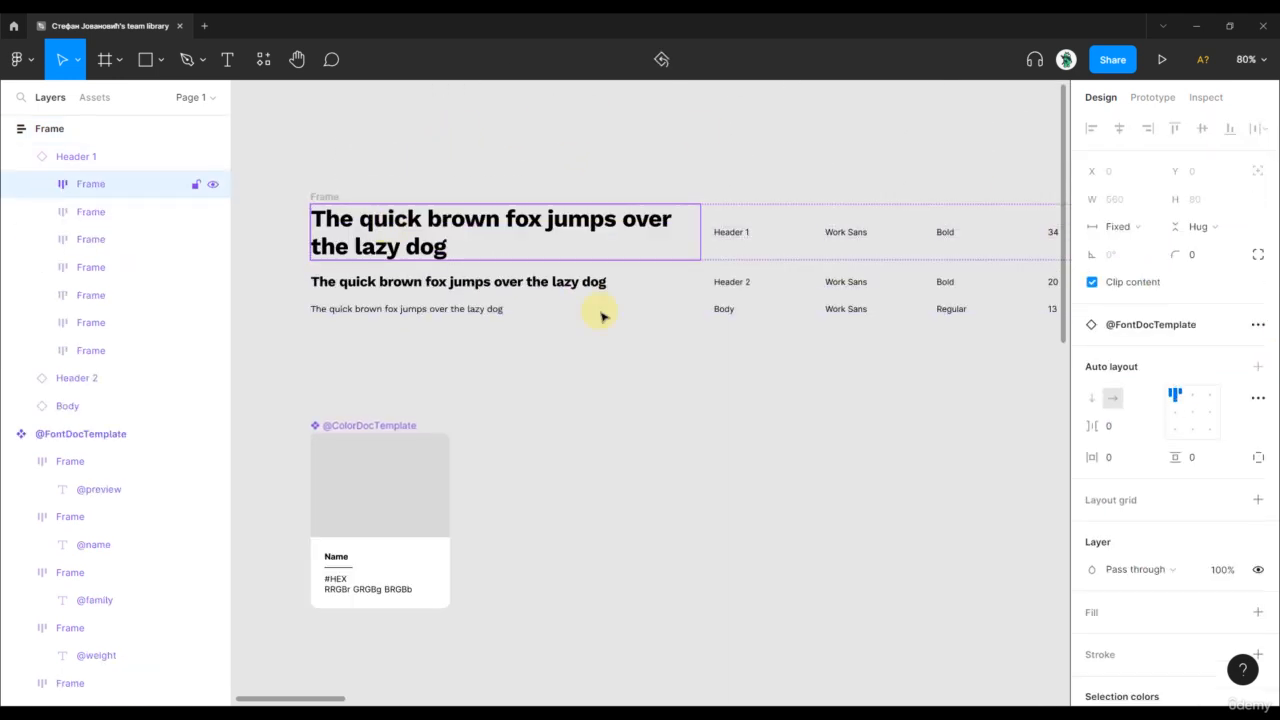
pyautogui.click(595, 218)
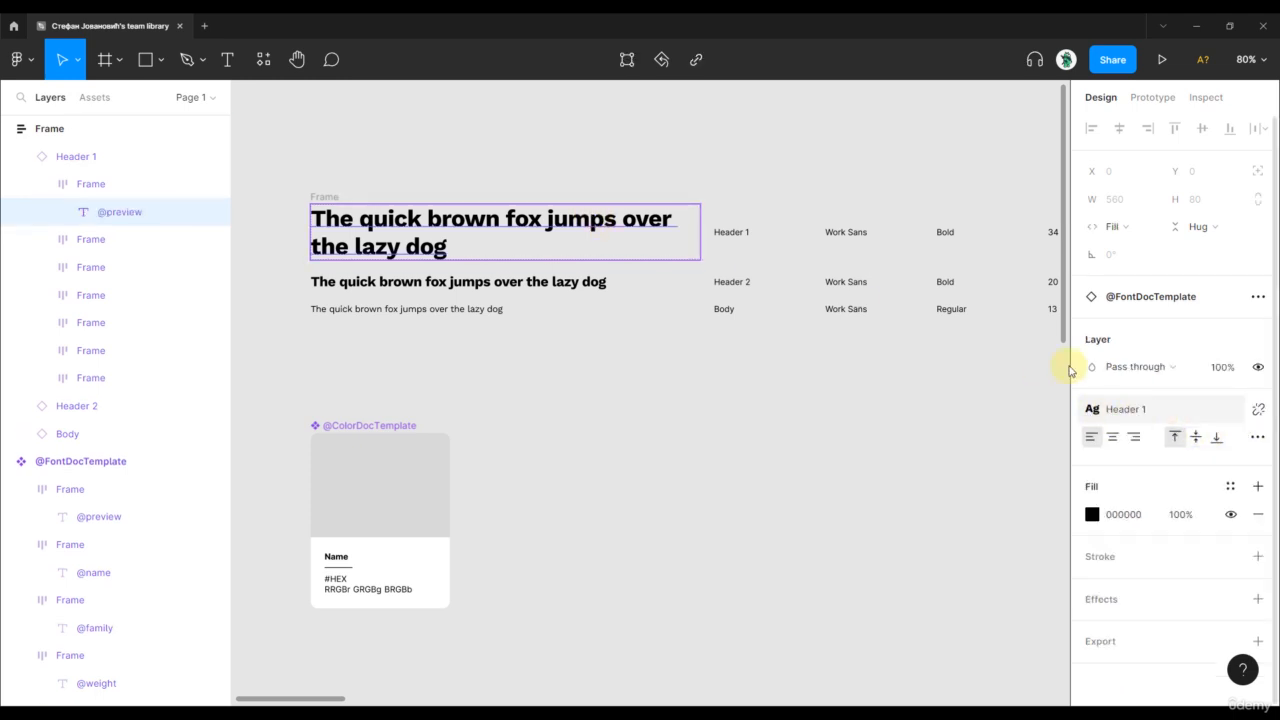
pyautogui.click(943, 151)
pyautogui.hscroll(3, 894, 217)
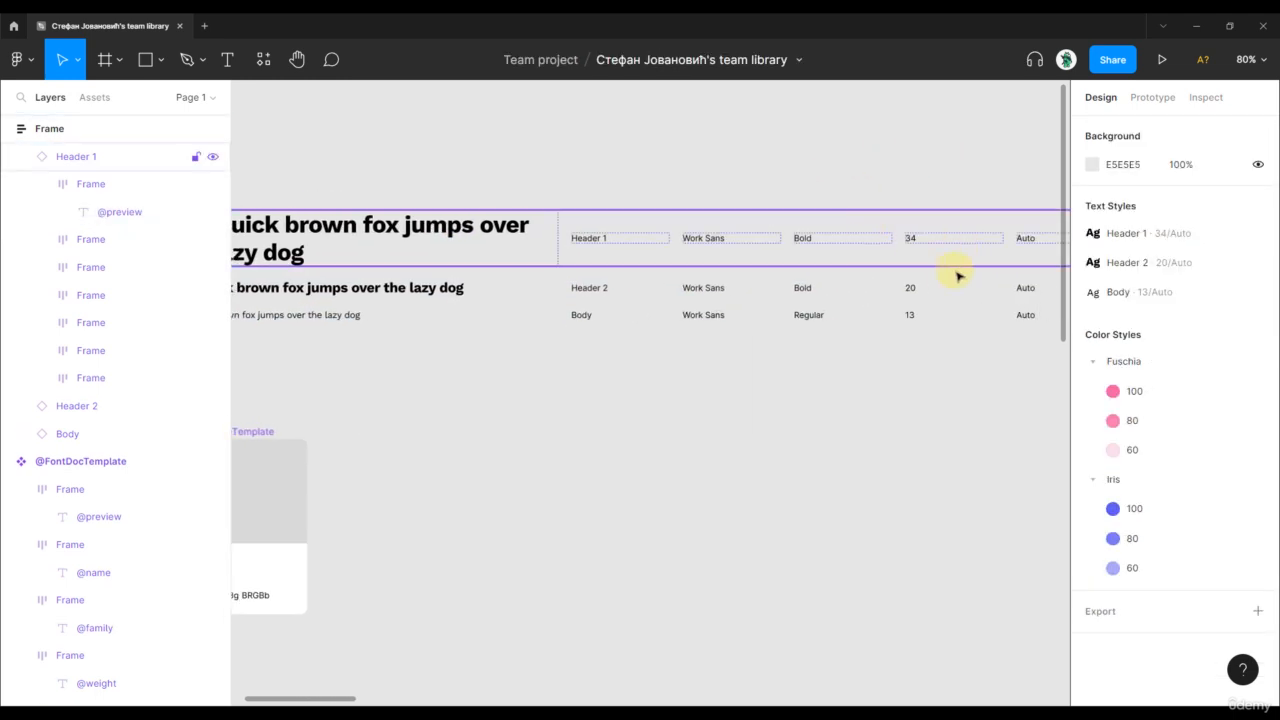
pyautogui.scroll(-1, 956, 270)
pyautogui.moveTo(960, 181); pyautogui.dragTo(874, 157)
pyautogui.moveTo(674, 311); pyautogui.dragTo(692, 311)
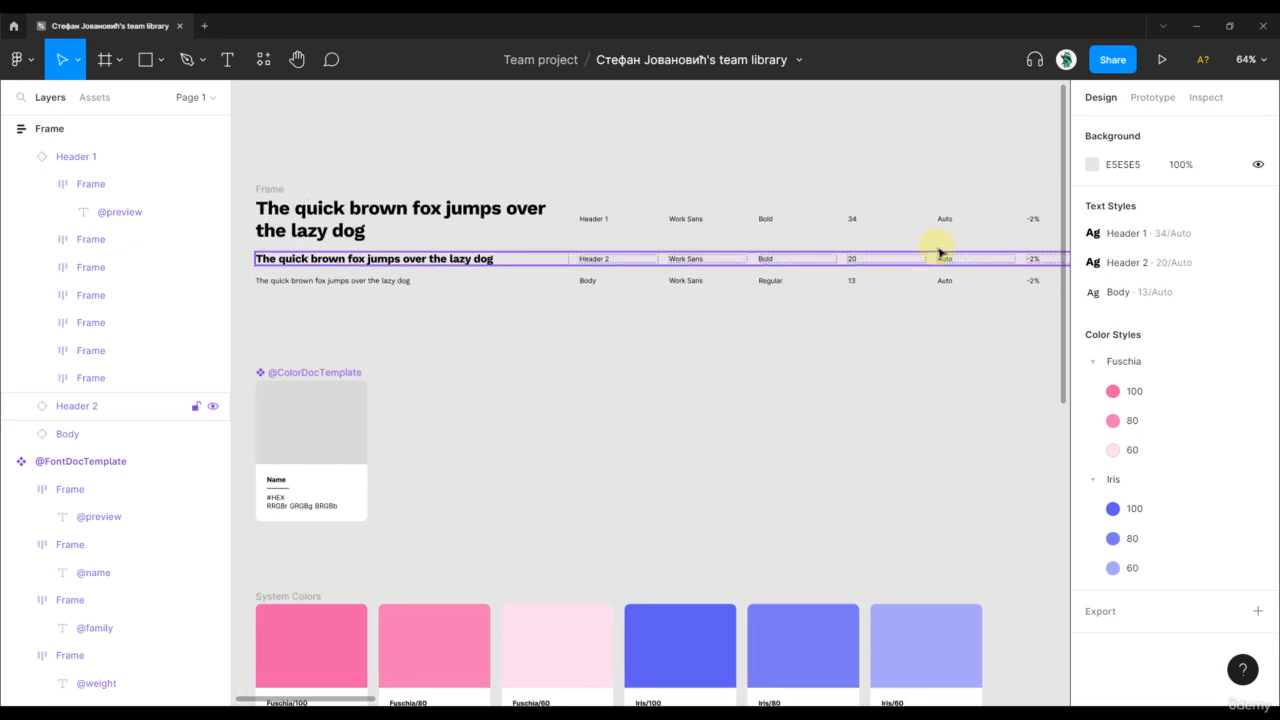
pyautogui.scroll(2, 940, 252)
pyautogui.scroll(-1, 803, 266)
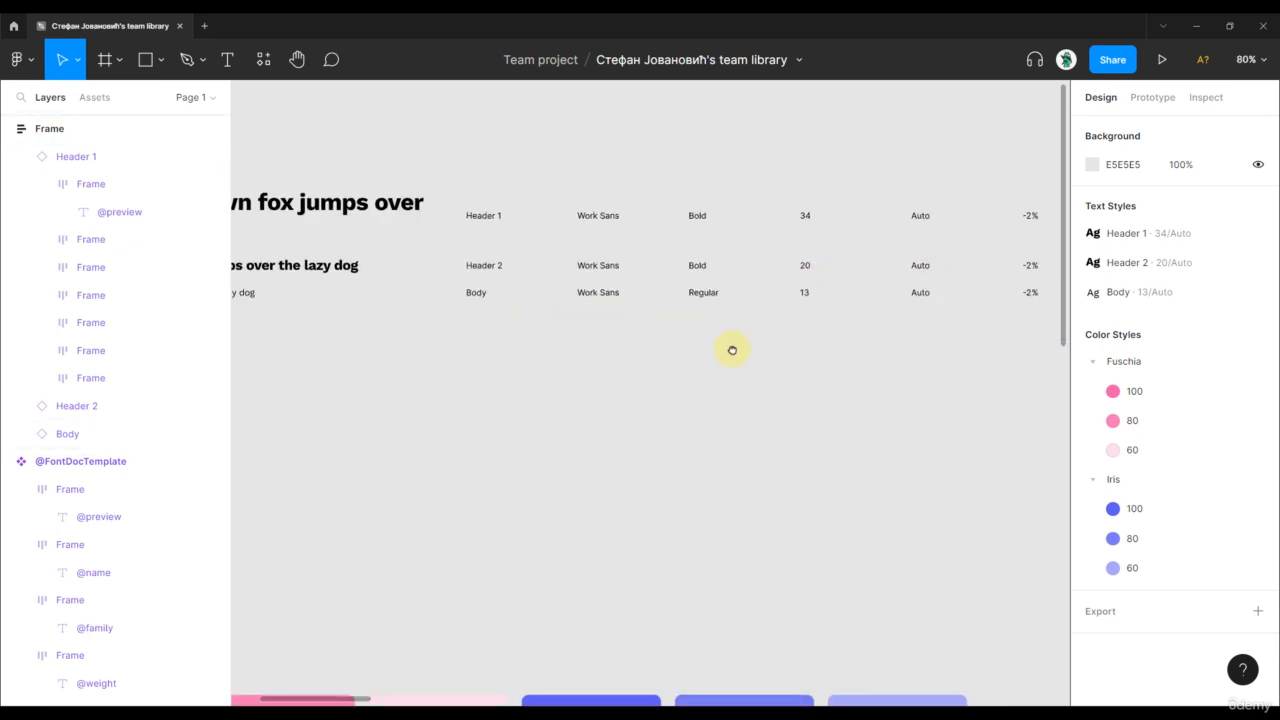
pyautogui.hscroll(-3, 700, 340)
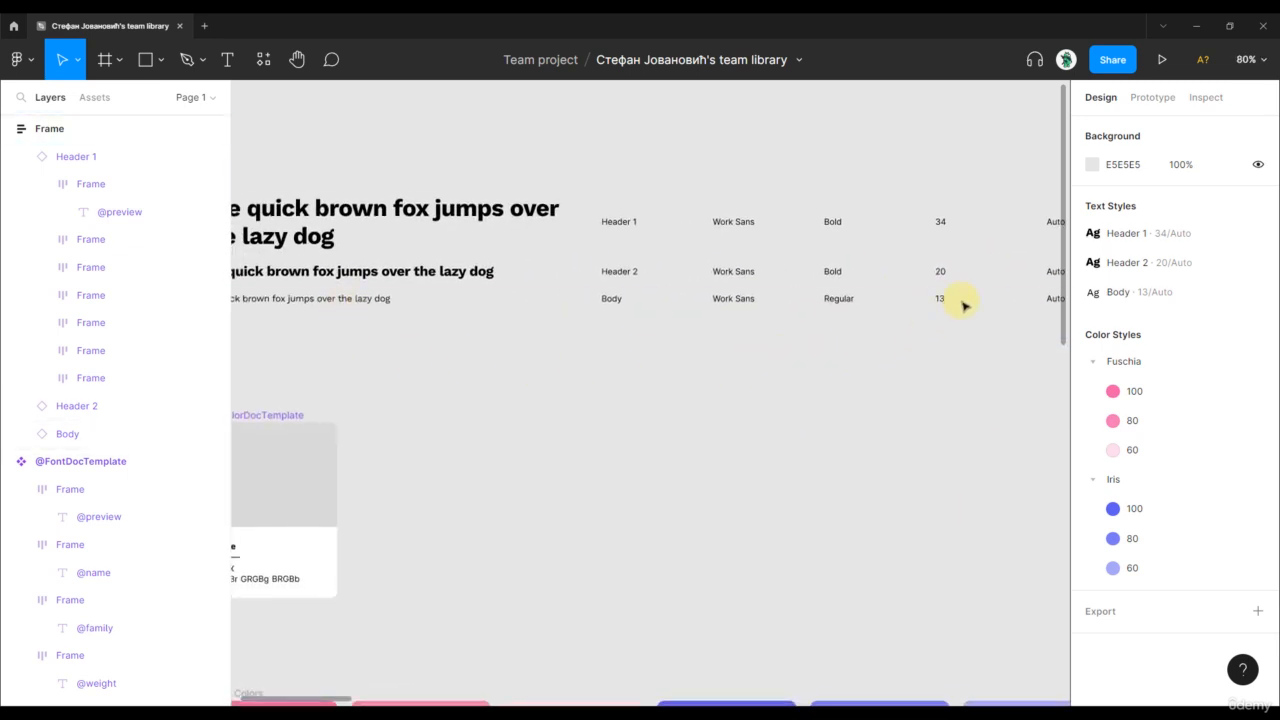
pyautogui.scroll(2, 955, 300)
pyautogui.scroll(-3, 775, 332)
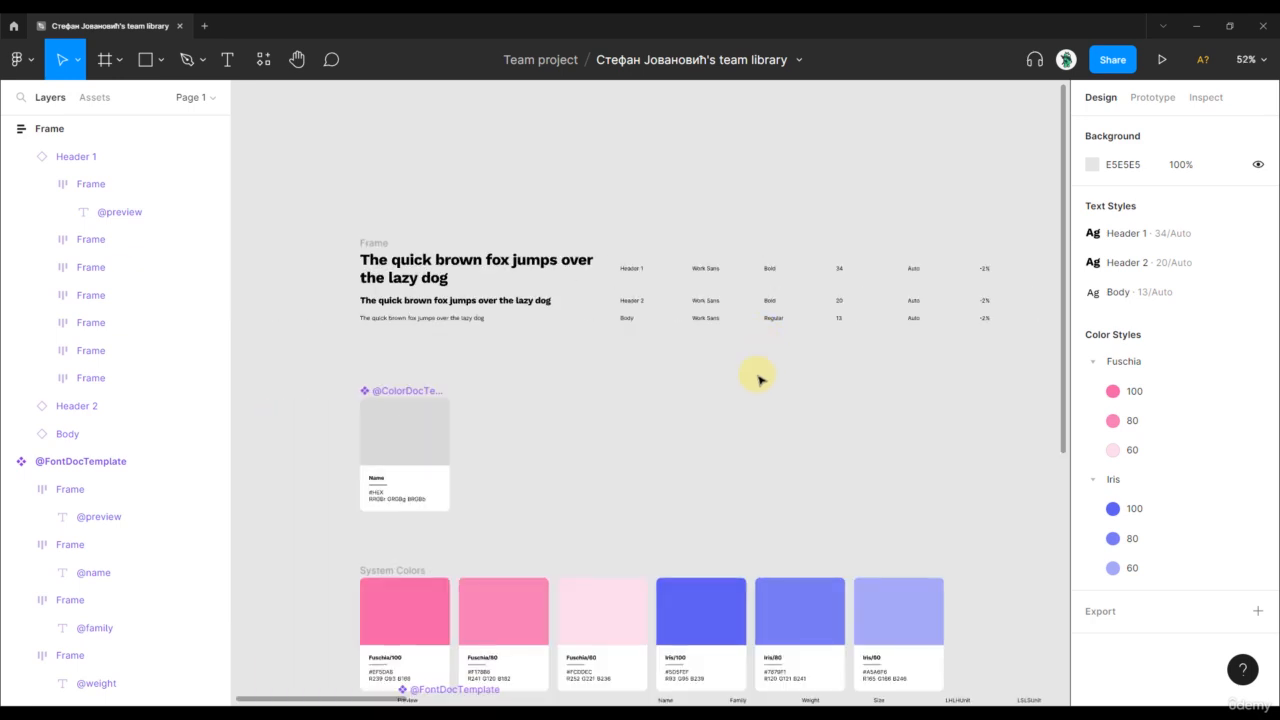
pyautogui.scroll(-1, 700, 360)
pyautogui.hscroll(1, 700, 360)
pyautogui.click(333, 182)
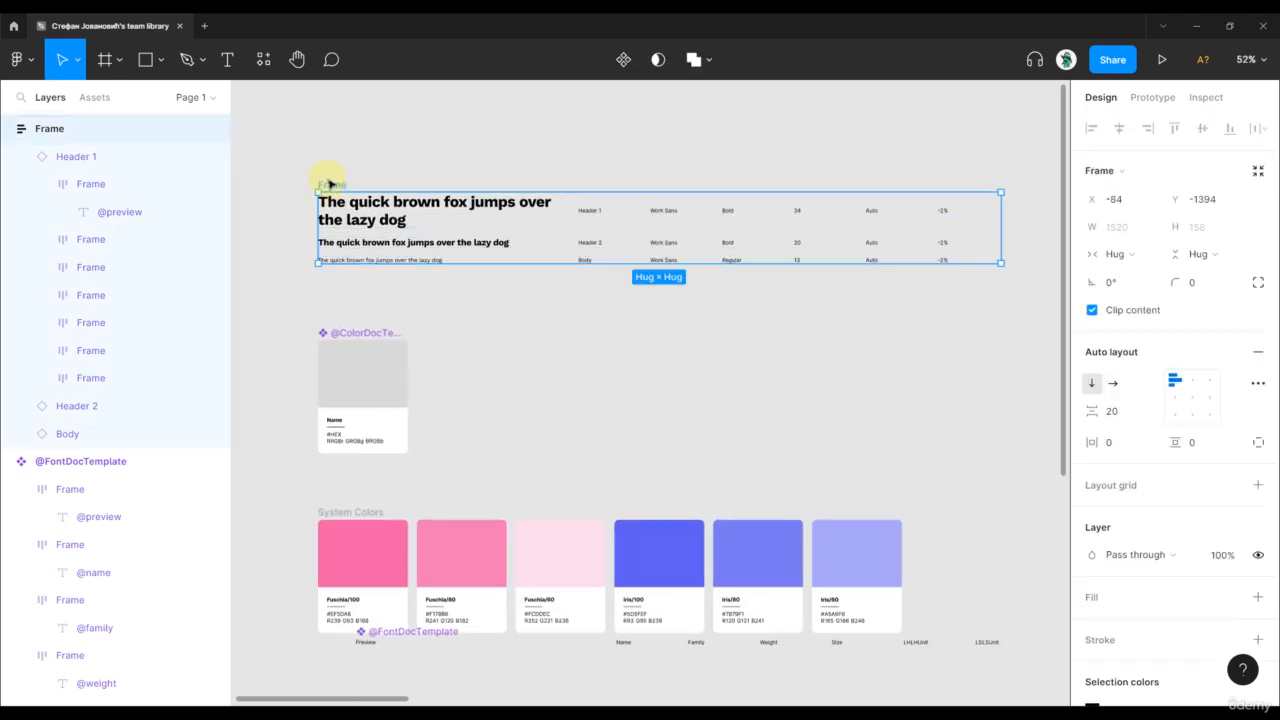
pyautogui.moveTo(330, 183); pyautogui.dragTo(336, 213)
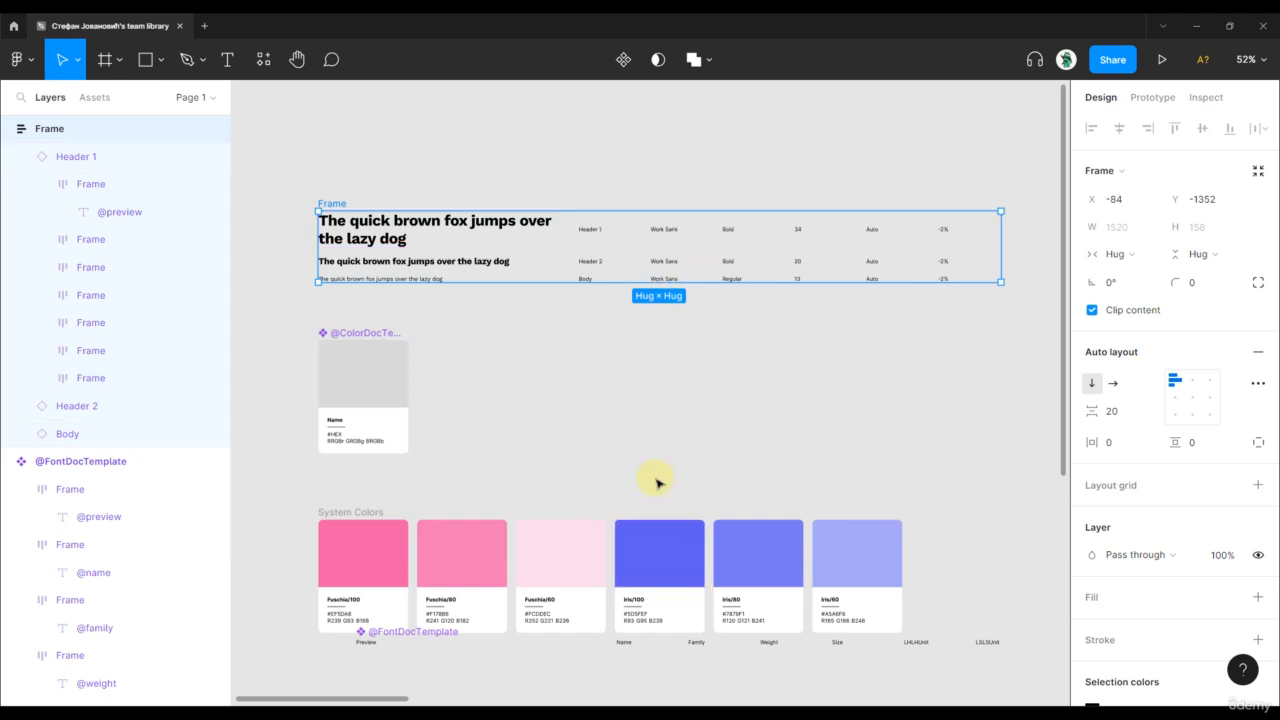
# Step: Delete all the generated font and color documentation together with both templates above the "Start here" heading
pyautogui.scroll(-5, 568, 416)
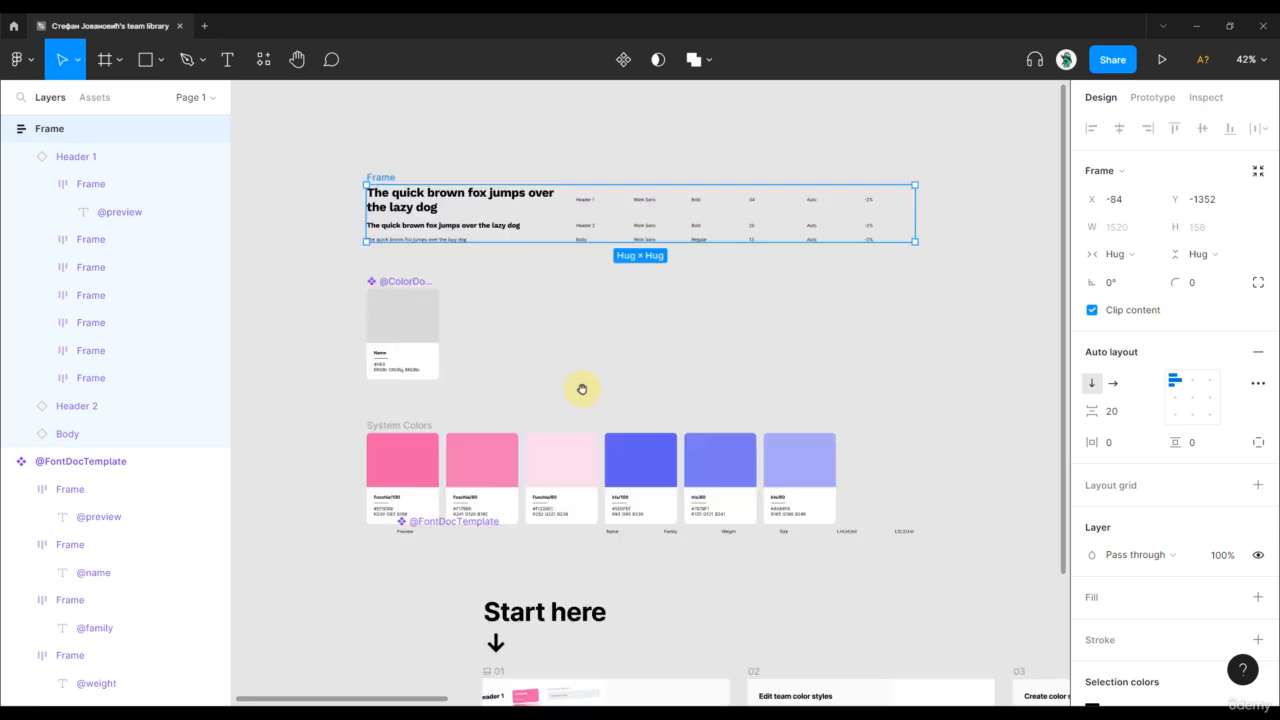
pyautogui.click(565, 530)
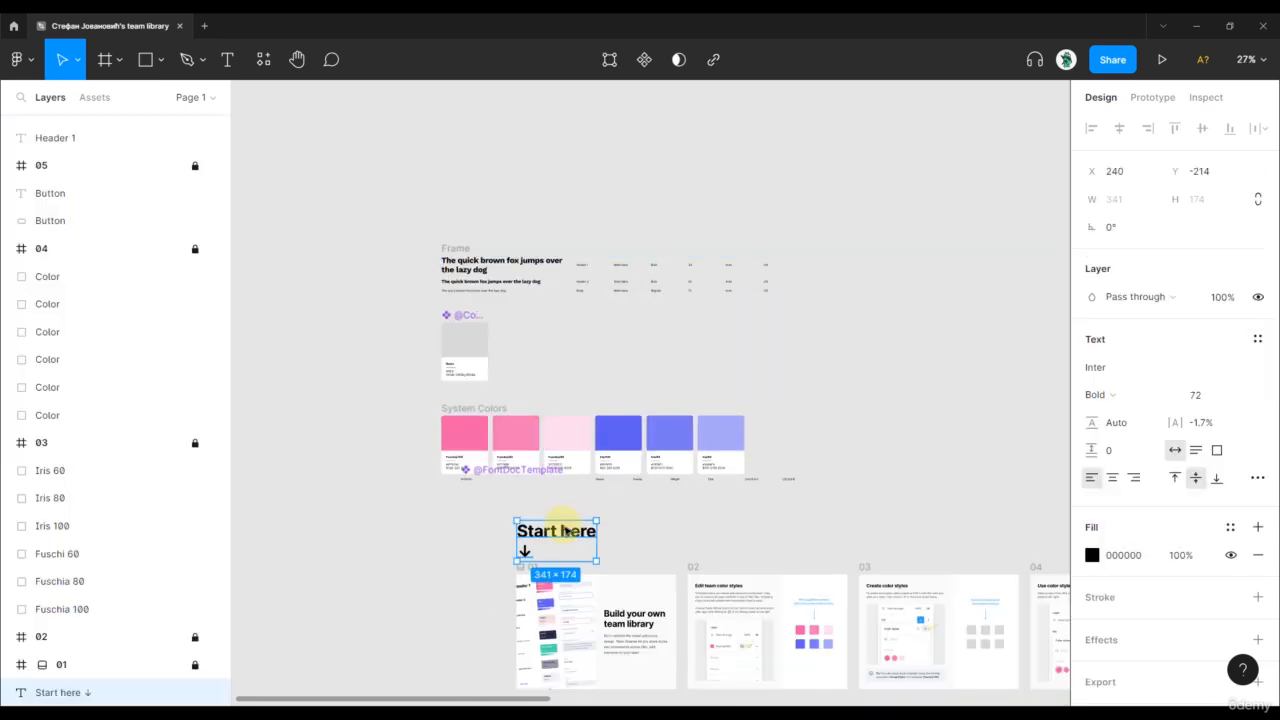
pyautogui.moveTo(381, 198); pyautogui.dragTo(825, 490)
pyautogui.press('Delete')
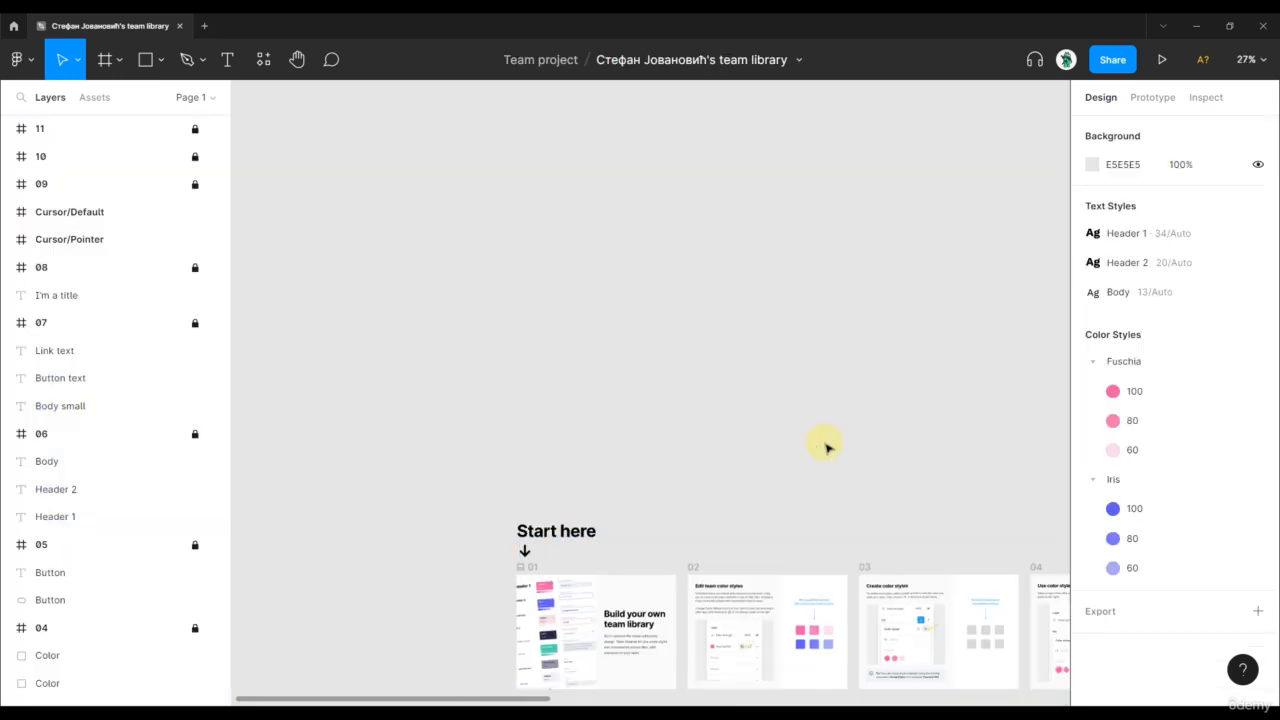
# Step: Search the plugins for "pattern hero", read the Pattern Hero description and close it without running the plugin
pyautogui.scroll(3, 586, 212)
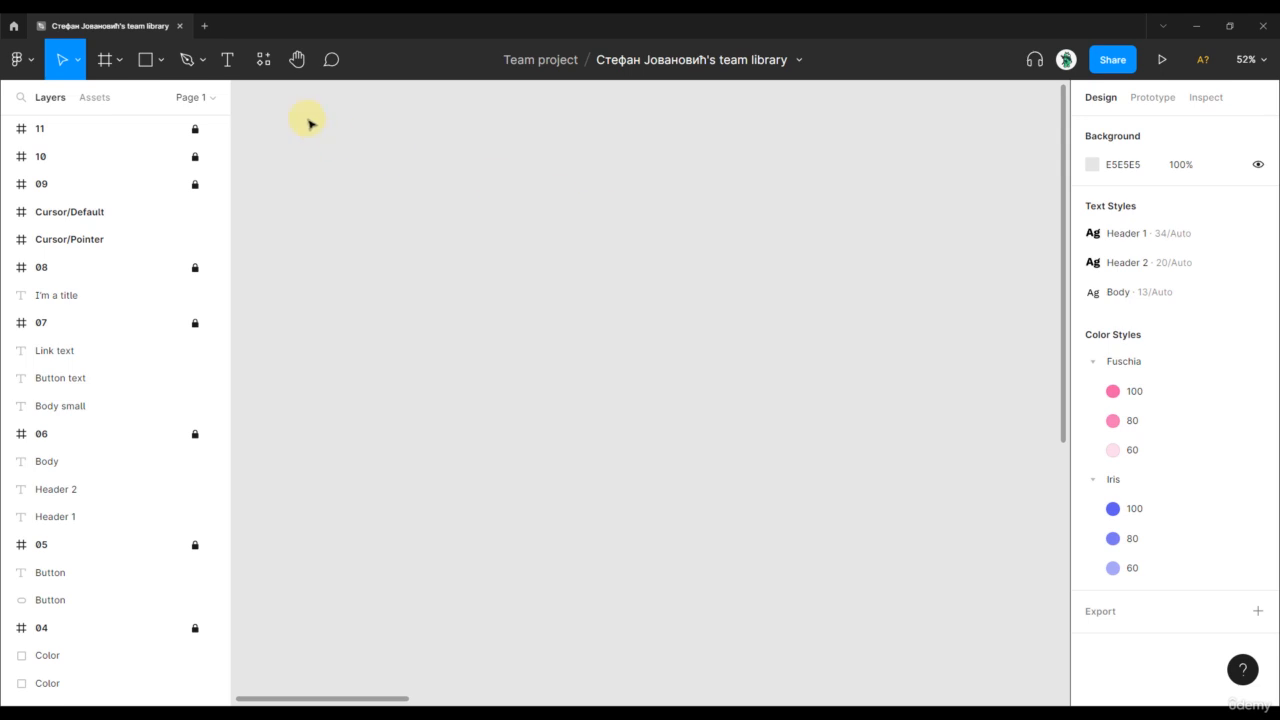
pyautogui.click(263, 59)
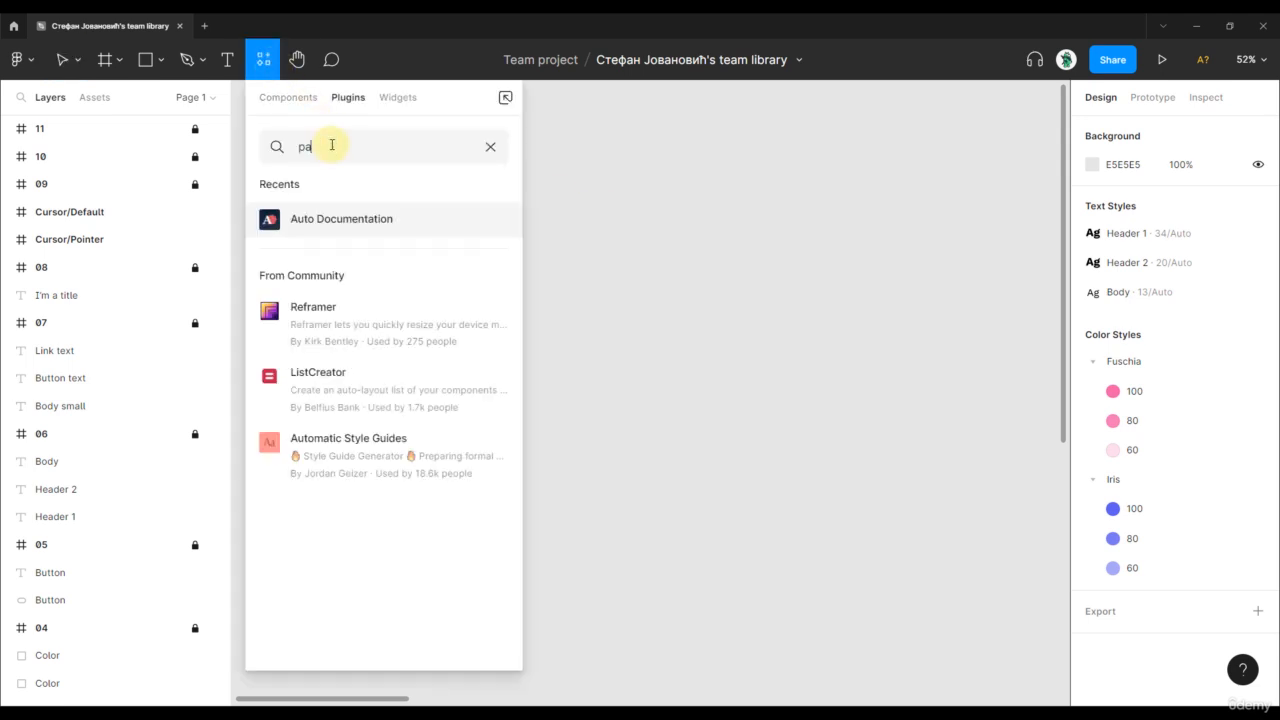
pyautogui.write('pattern ghe')
pyautogui.press('BackSpace')
pyautogui.press('BackSpace')
pyautogui.press('BackSpace')
pyautogui.write('hero')
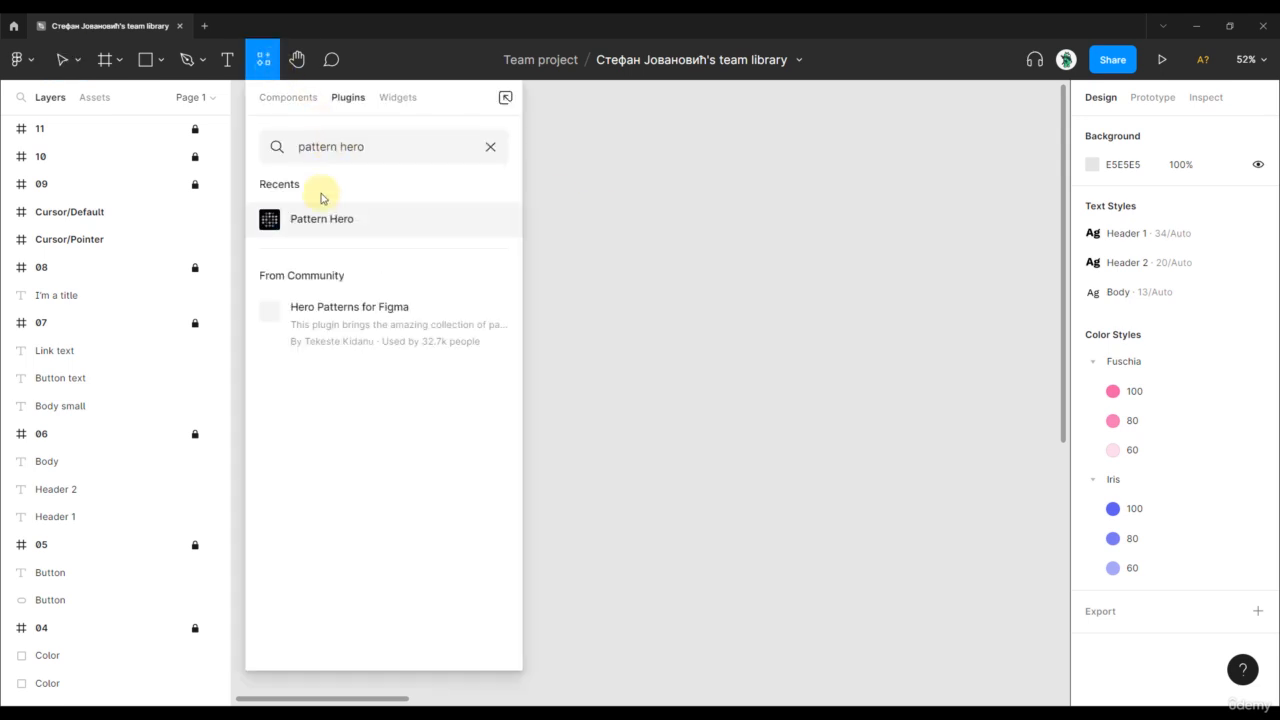
pyautogui.click(323, 217)
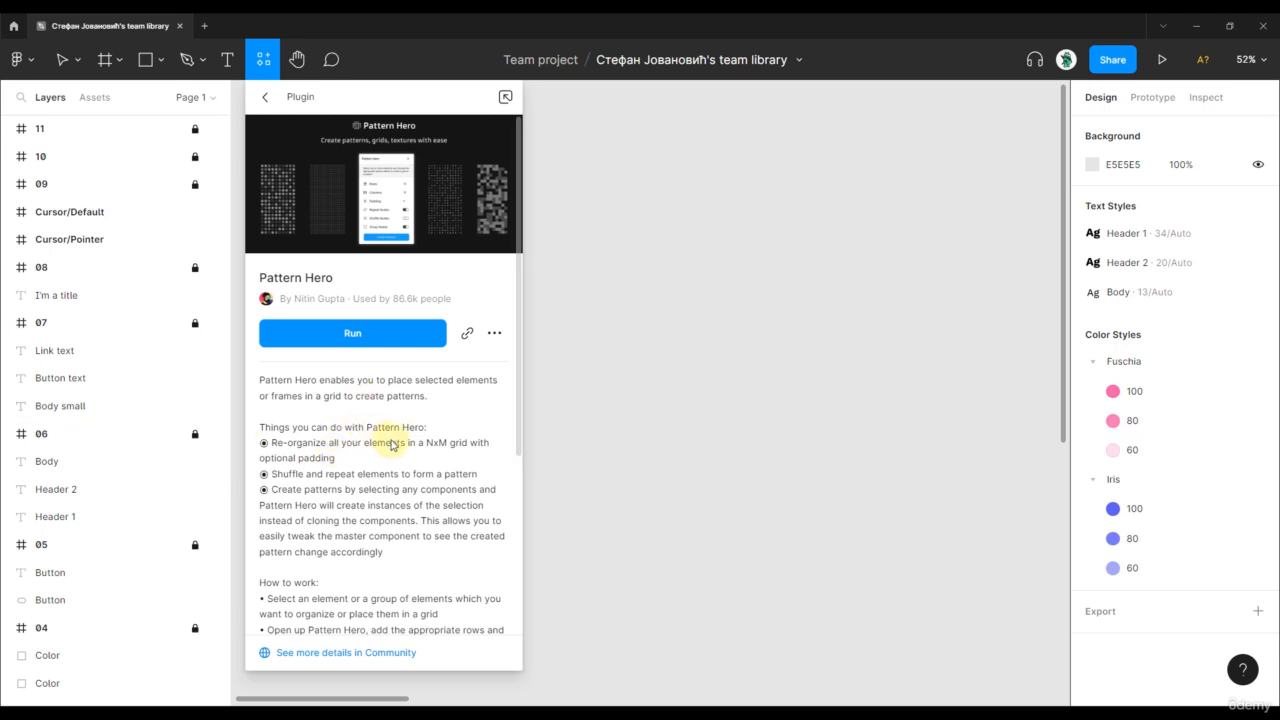
pyautogui.click(596, 282)
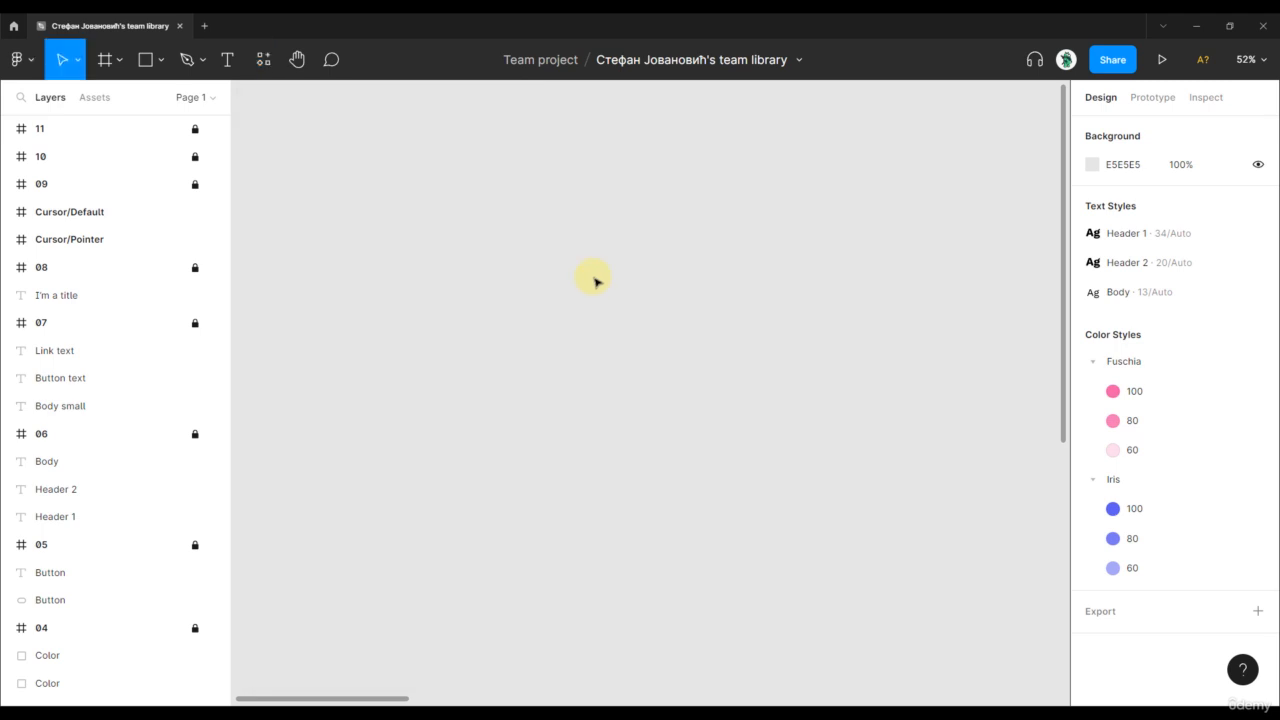
# Step: Draw a 20 × 20 square on the empty canvas and fill it with black
pyautogui.scroll(4, 596, 283)
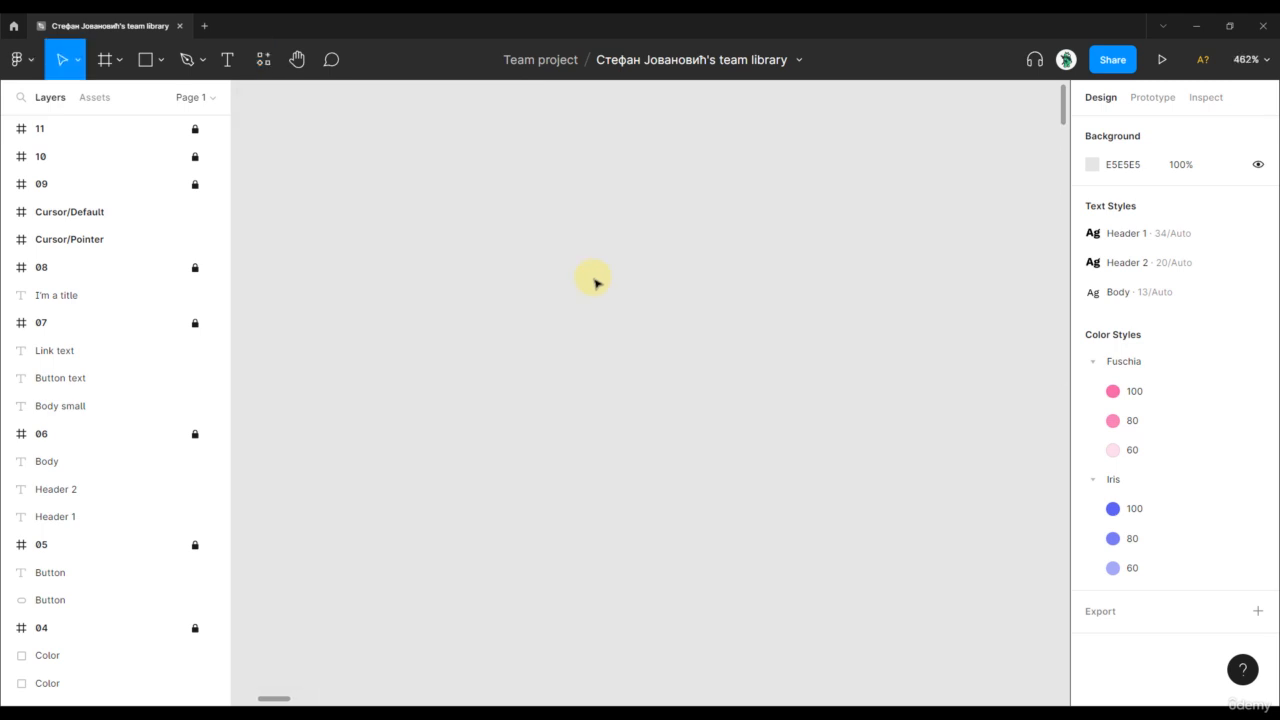
pyautogui.press('r')
pyautogui.moveTo(544, 232); pyautogui.dragTo(599, 313)
pyautogui.click(1084, 369)
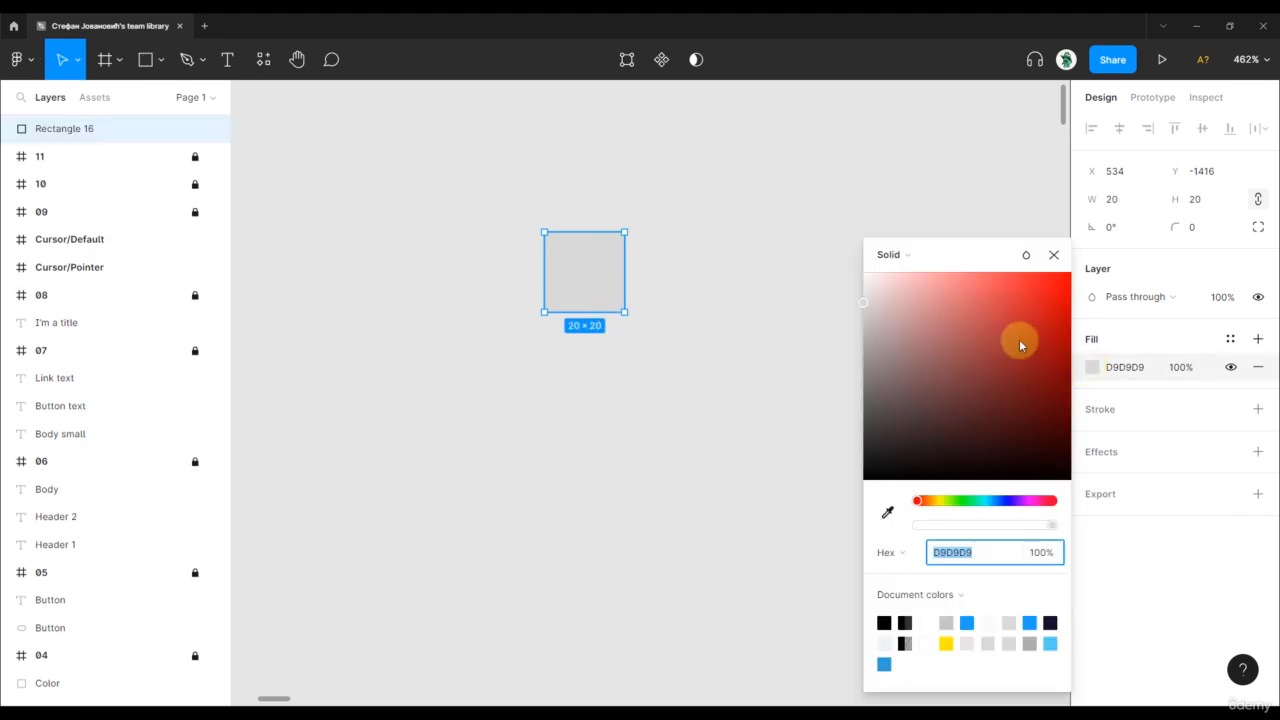
pyautogui.moveTo(1014, 340); pyautogui.dragTo(740, 422)
pyautogui.click(740, 422)
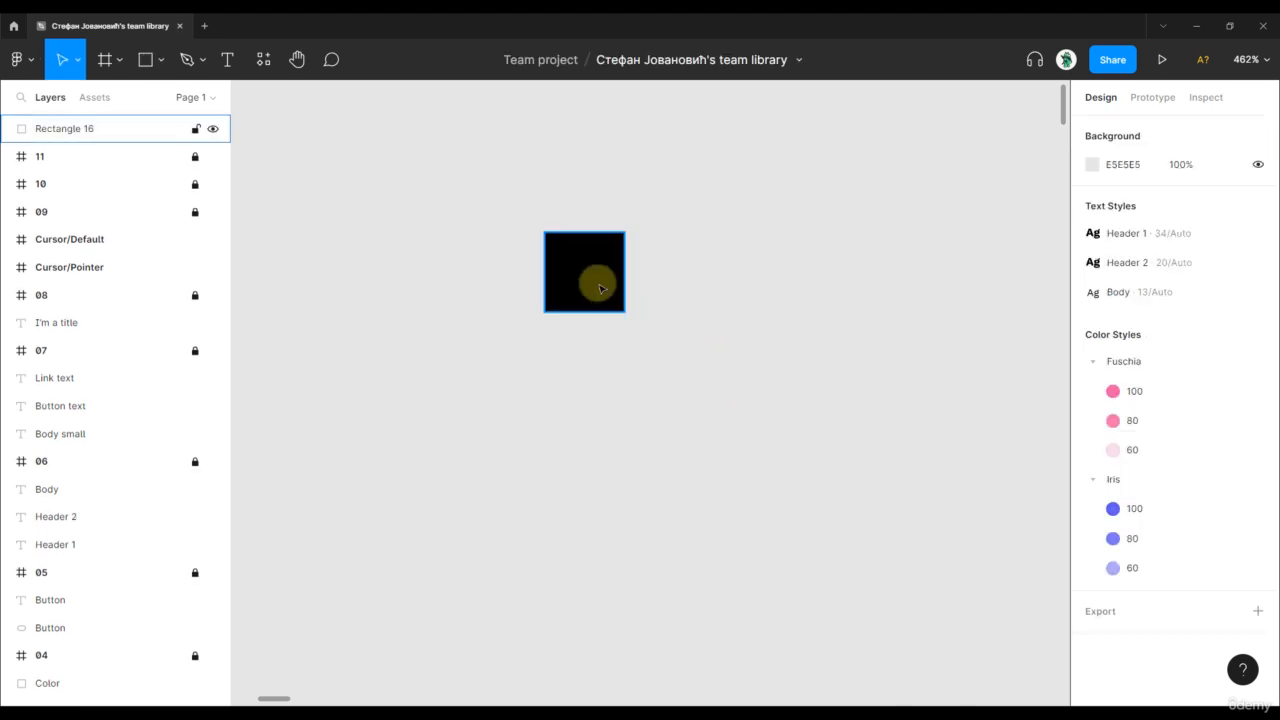
# Step: Draw a circle beside the black square, resize it to 20 × 20 and fill it with black
pyautogui.press('o')
pyautogui.moveTo(692, 280); pyautogui.dragTo(653, 234)
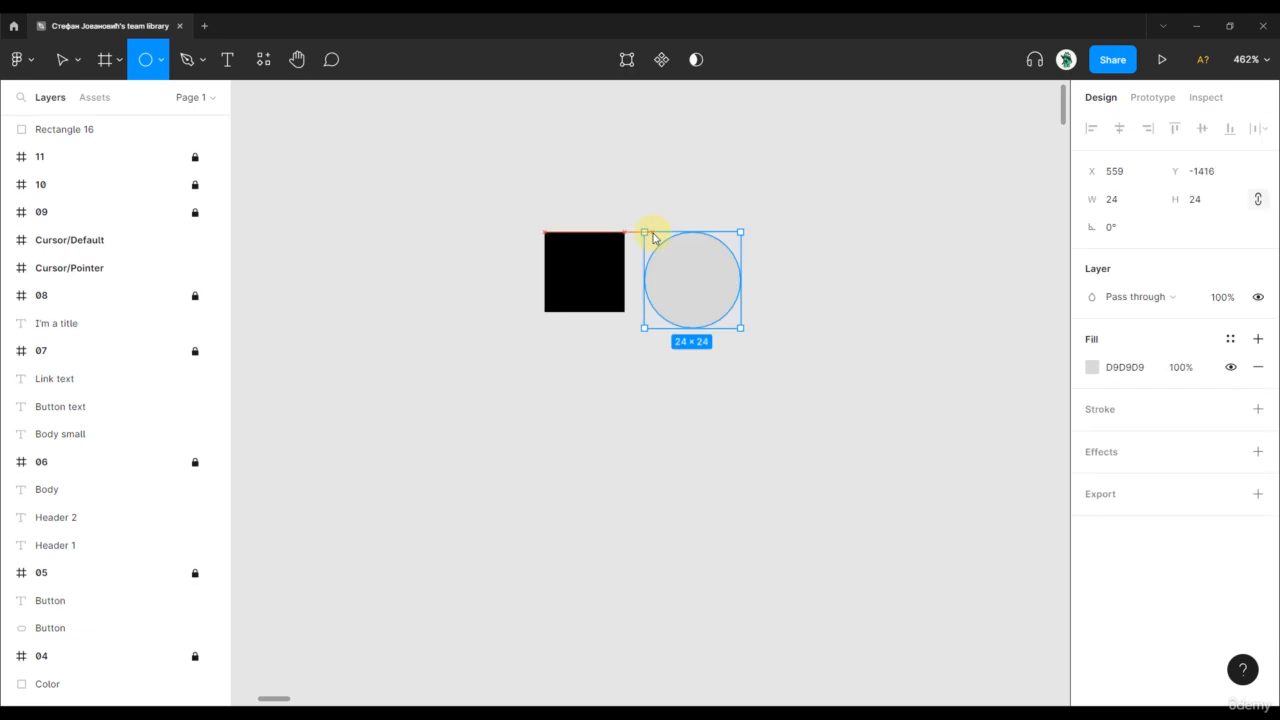
pyautogui.moveTo(740, 328); pyautogui.dragTo(724, 312)
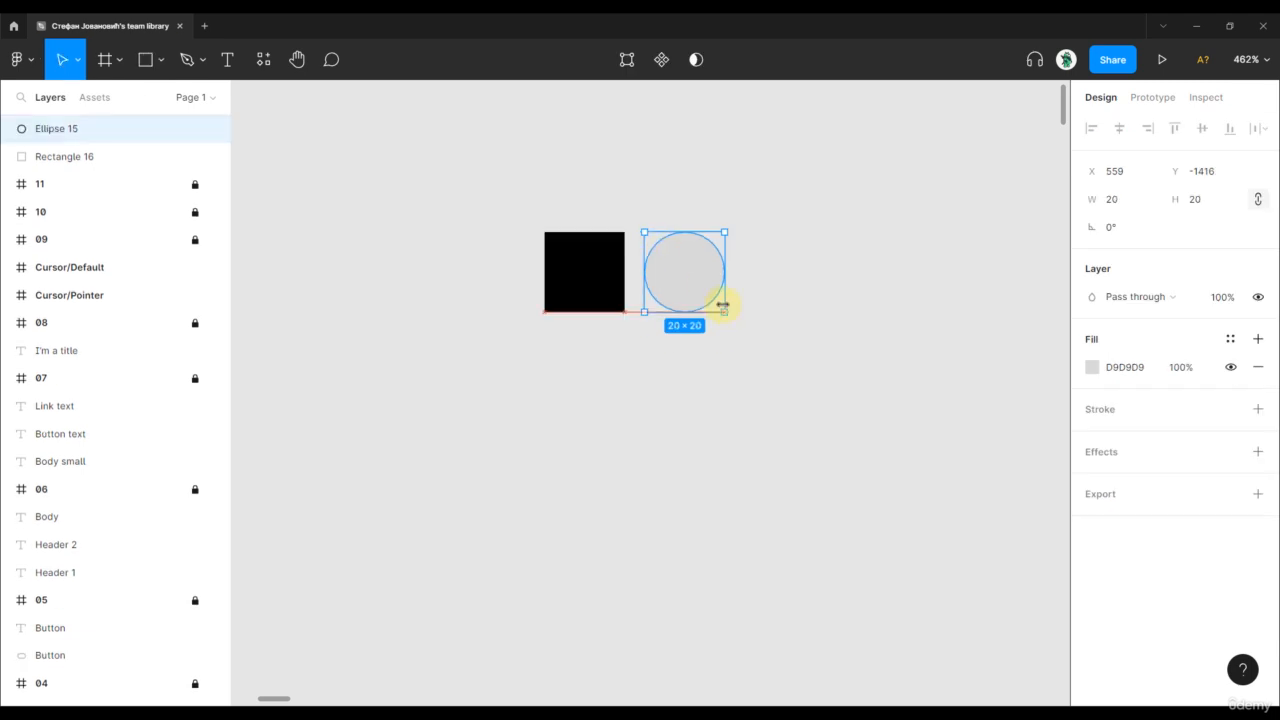
pyautogui.click(1092, 368)
pyautogui.moveTo(927, 427); pyautogui.dragTo(851, 477)
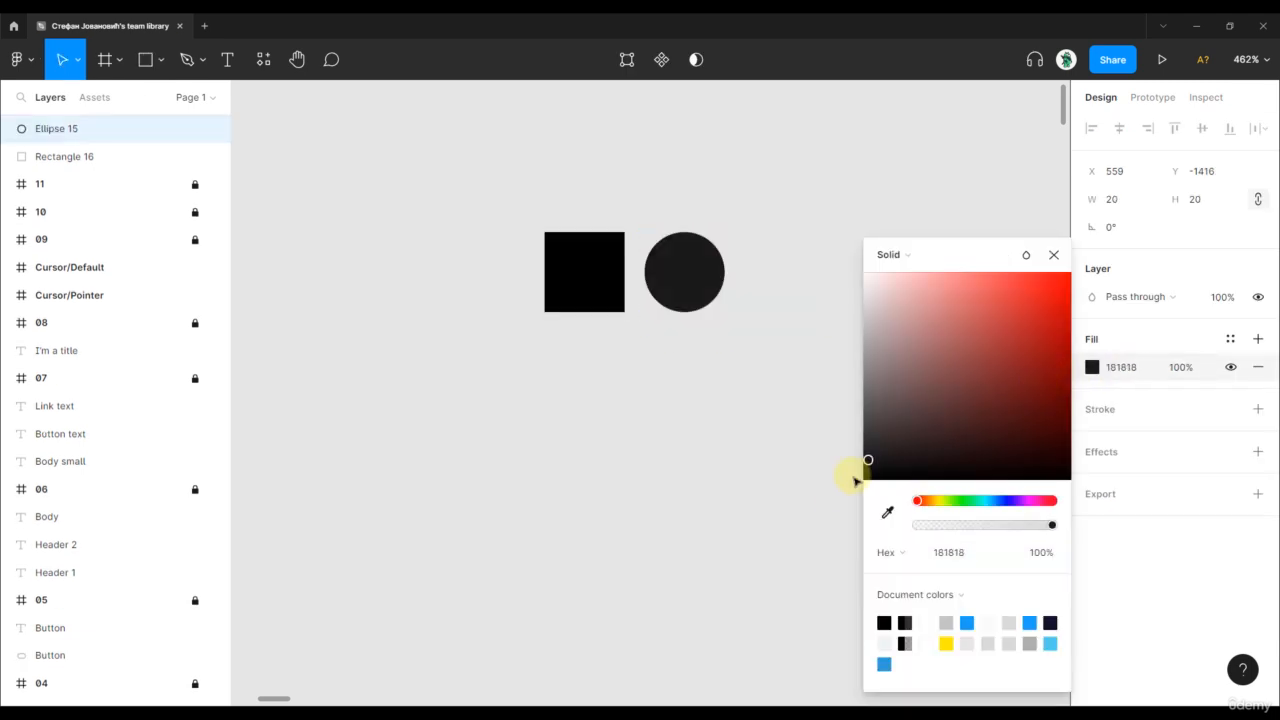
pyautogui.click(789, 391)
# Step: Draw a triangle beside the black circle, resize it to 23 × 20 and fill it with black
pyautogui.hscroll(3, 684, 274)
pyautogui.scroll(1, 684, 274)
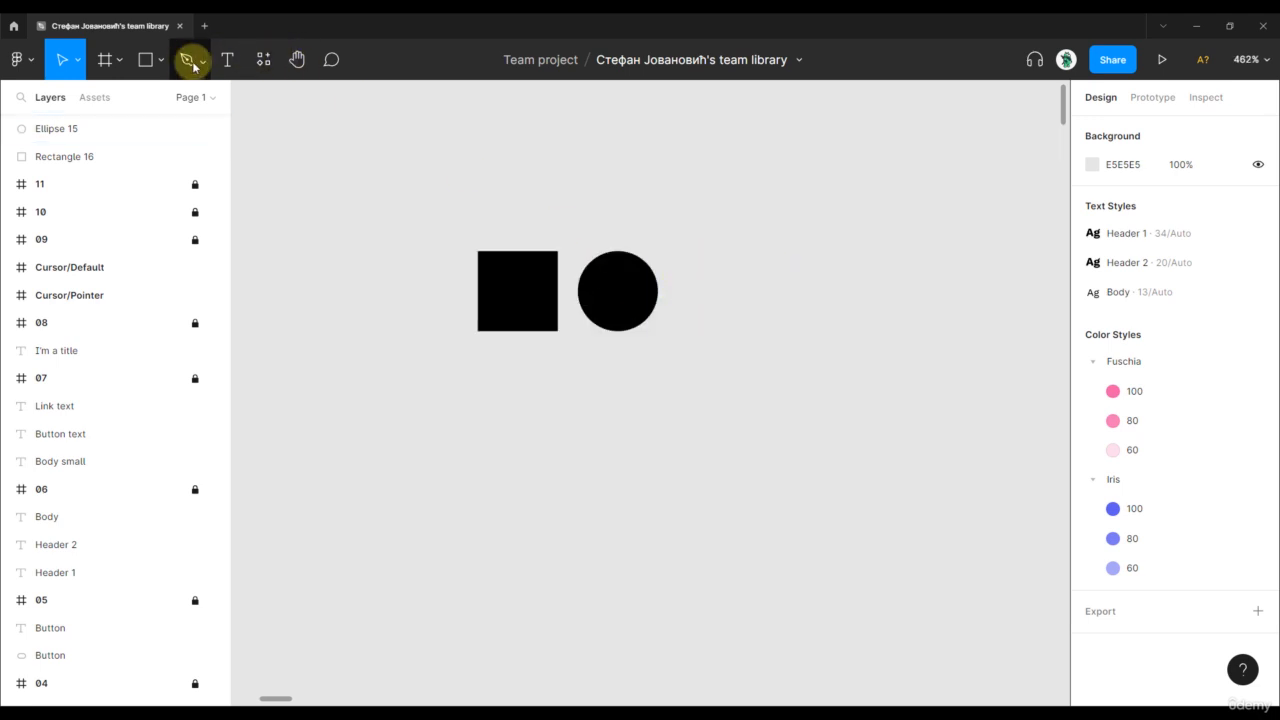
pyautogui.click(160, 60)
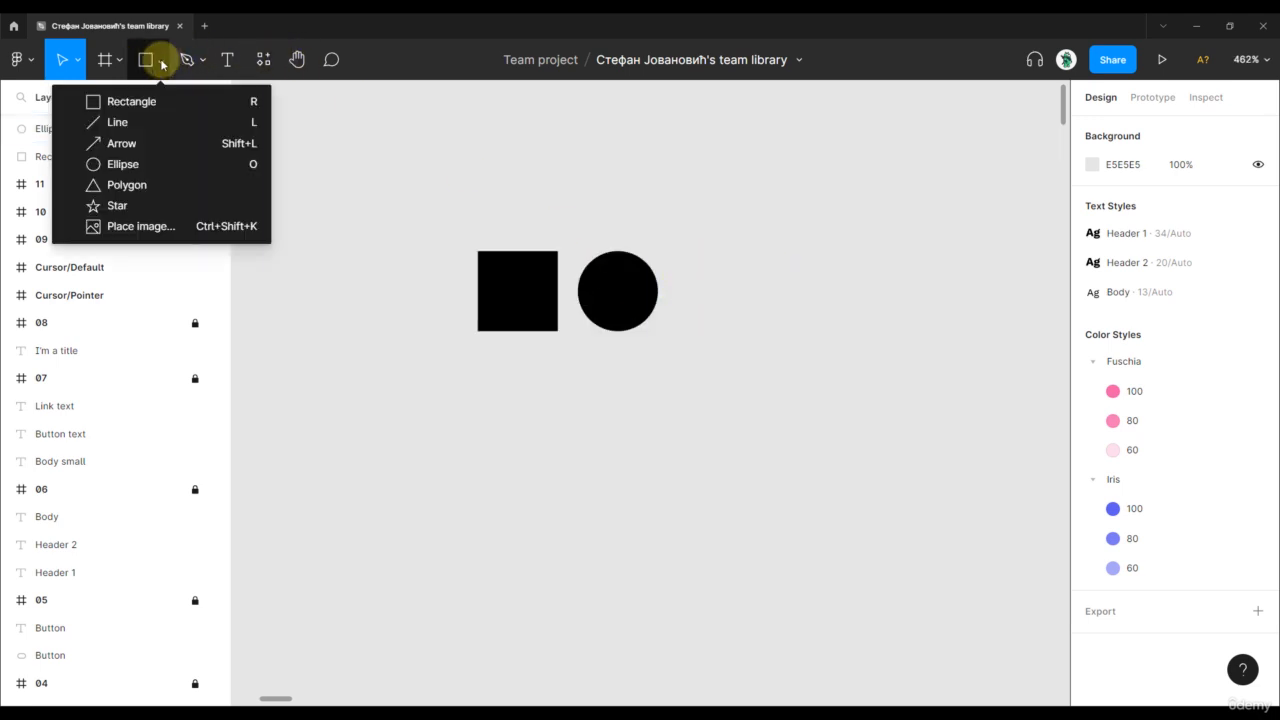
pyautogui.click(125, 185)
pyautogui.moveTo(677, 251); pyautogui.dragTo(748, 358)
pyautogui.rightClick(737, 307)
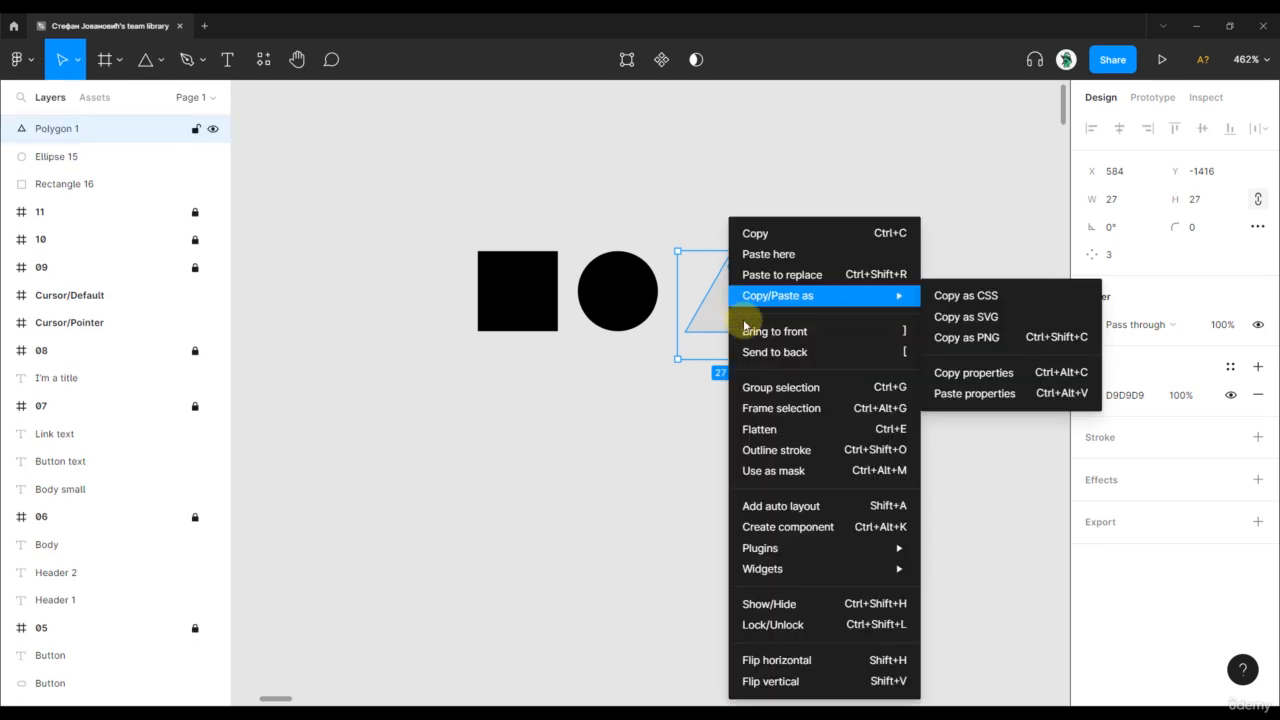
pyautogui.click(766, 429)
pyautogui.moveTo(778, 331); pyautogui.dragTo(778, 331)
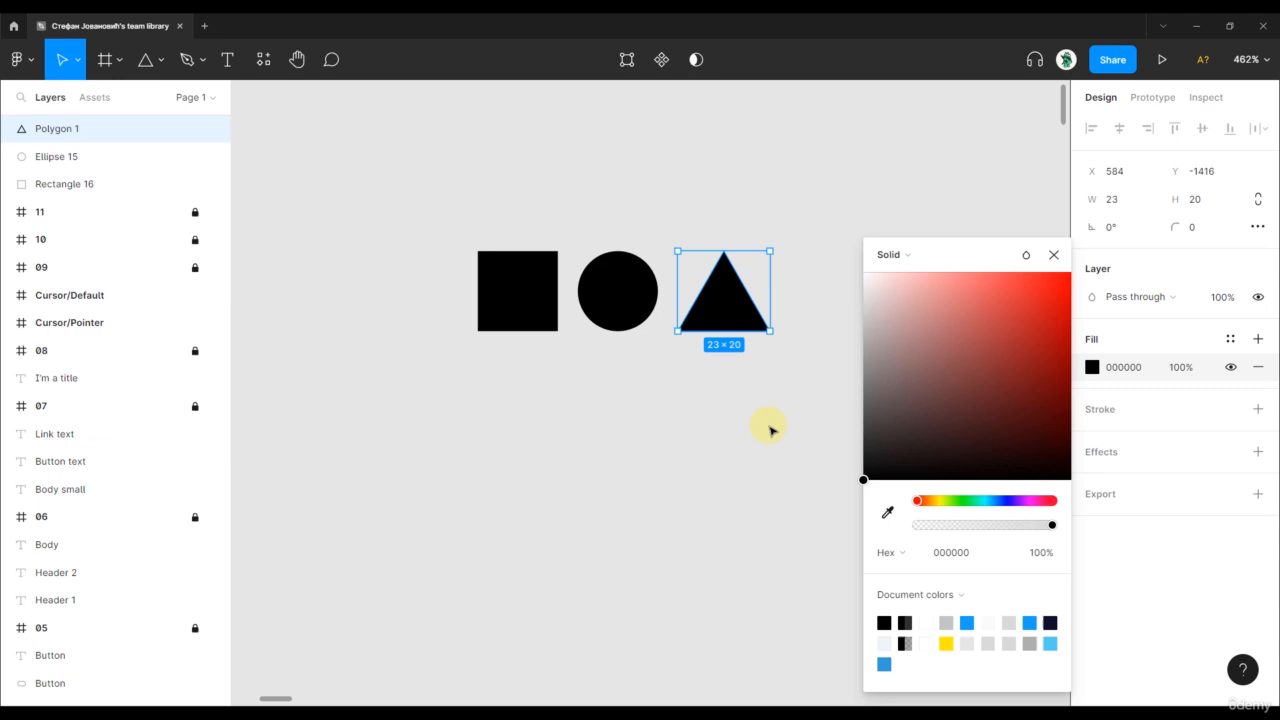
pyautogui.click(769, 429)
# Step: Wrap the square, circle and triangle together in a horizontal auto layout frame
pyautogui.scroll(-5, 771, 400)
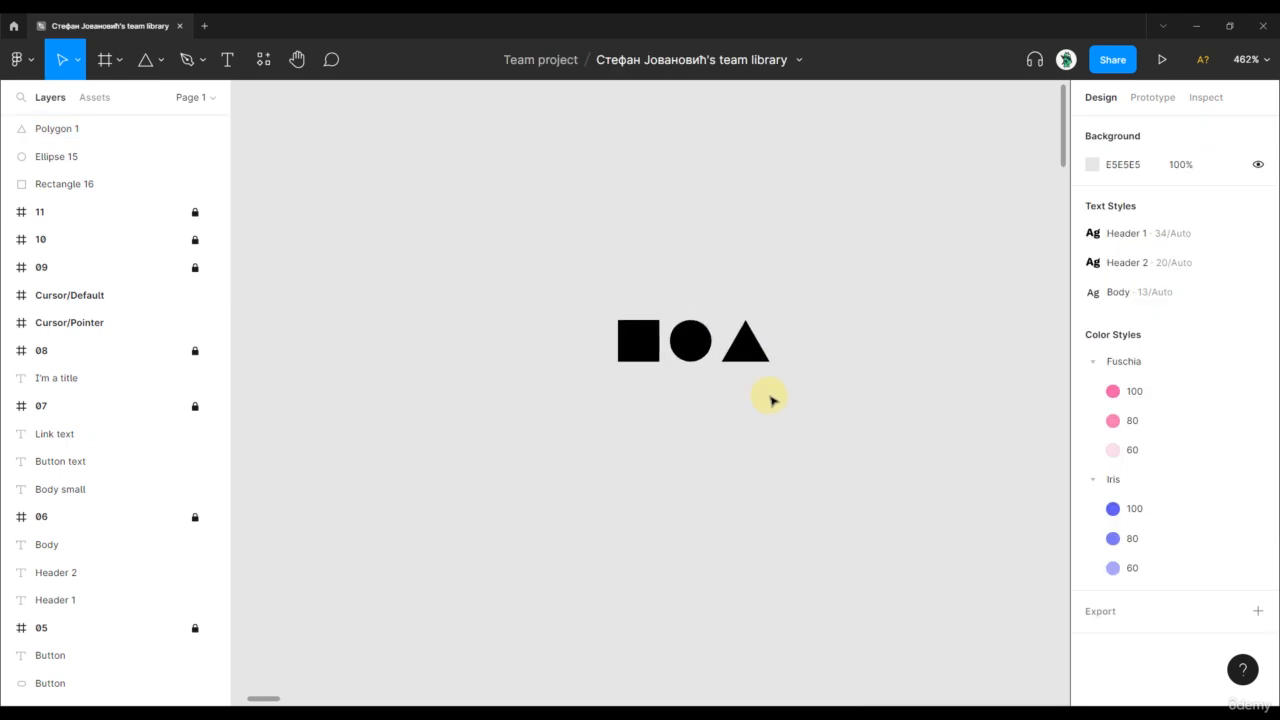
pyautogui.moveTo(886, 418)
pyautogui.mouseDown()
pyautogui.moveTo(723, 360)
pyautogui.moveTo(438, 190)
pyautogui.mouseUp()
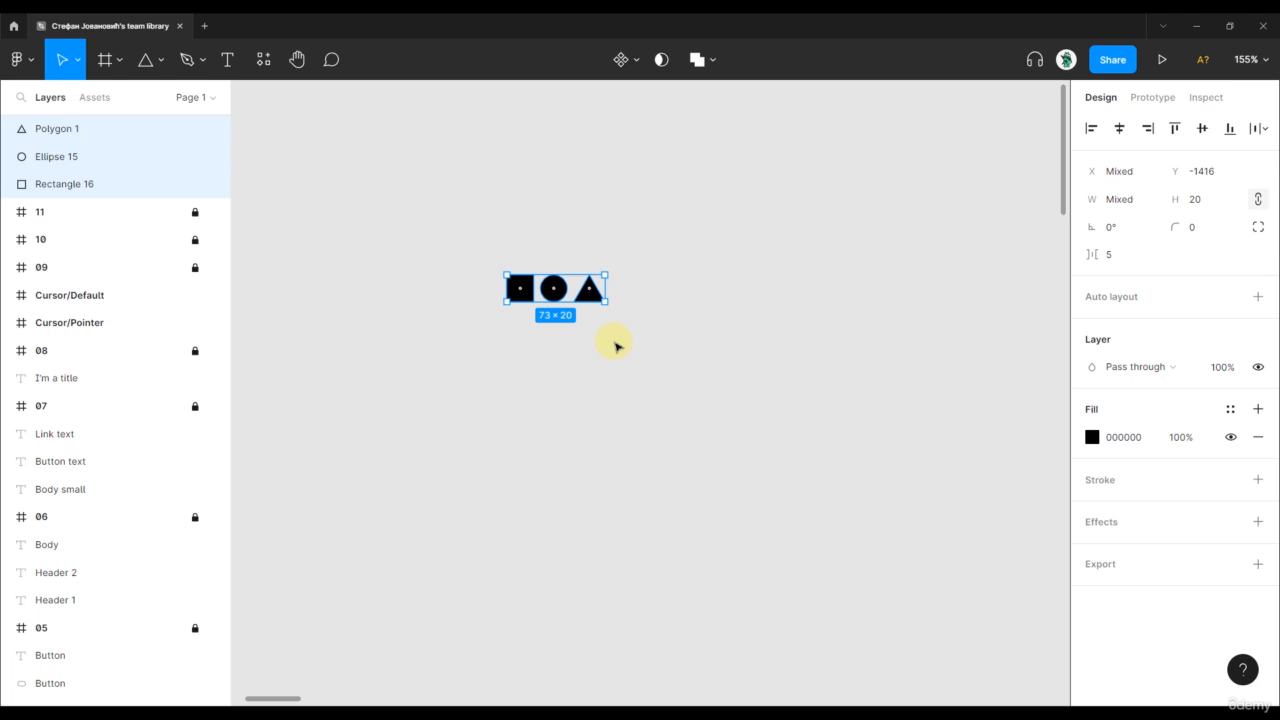
pyautogui.hotkey('shift', 'a')
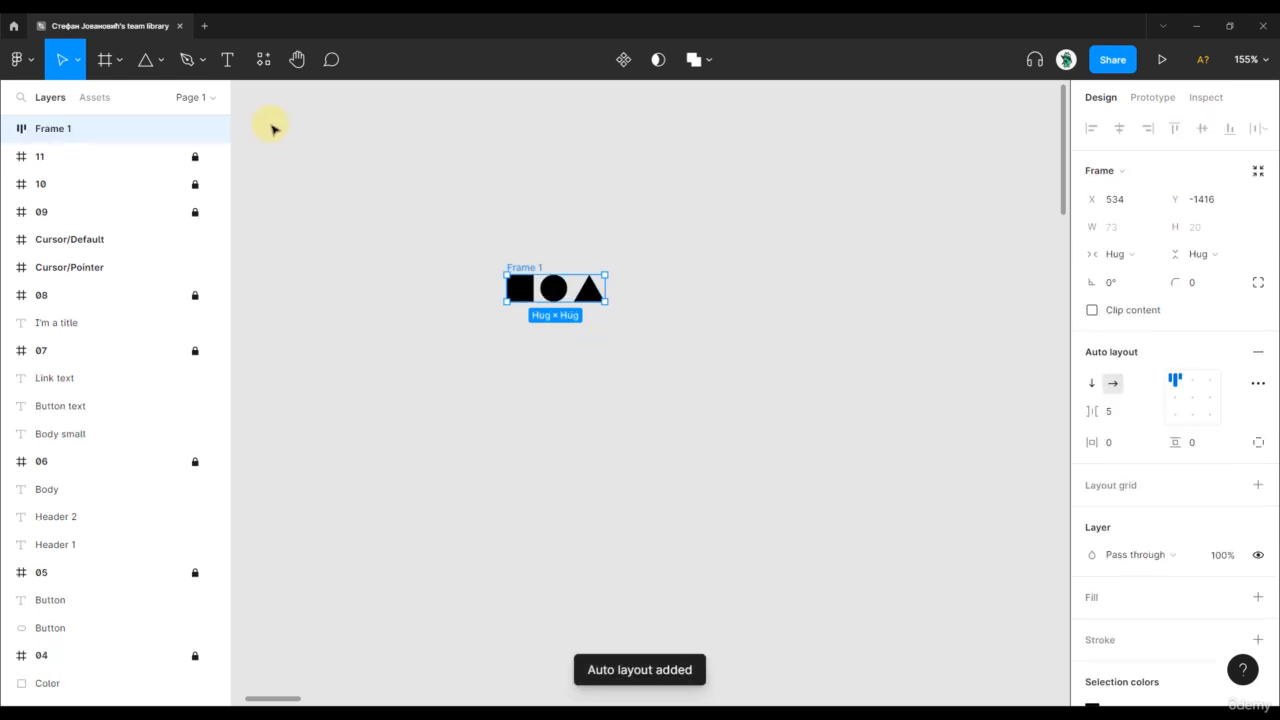
# Step: Create a pattern from the shapes frame with Pattern Hero, using 10 rows, 10 columns and padding 5, and close the plugin
pyautogui.click(263, 59)
pyautogui.click(322, 220)
pyautogui.click(394, 337)
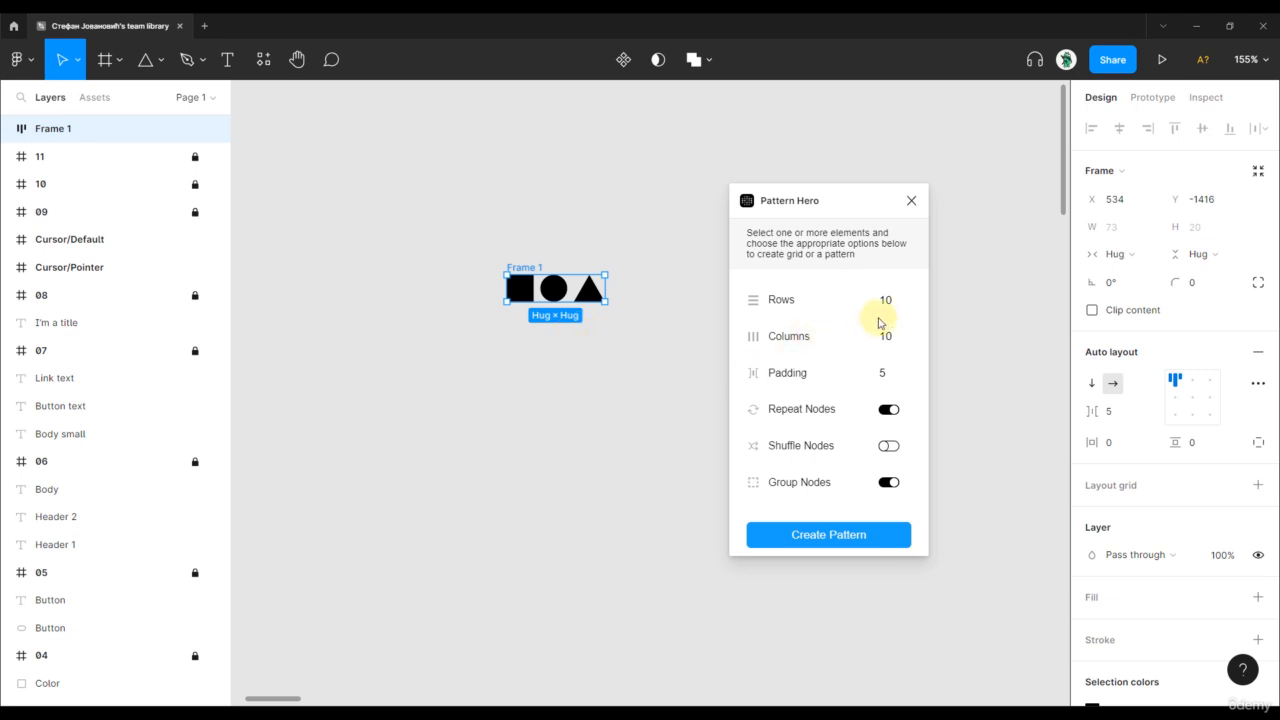
pyautogui.click(842, 543)
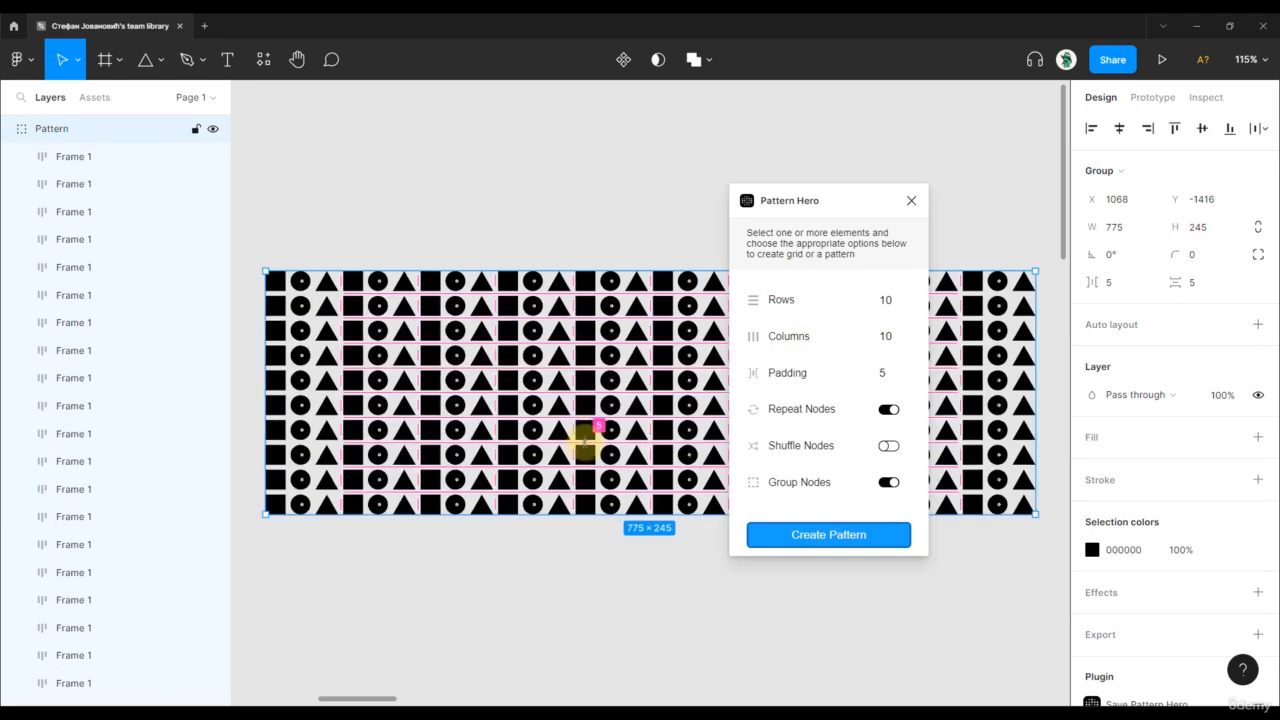
pyautogui.scroll(-3, 586, 438)
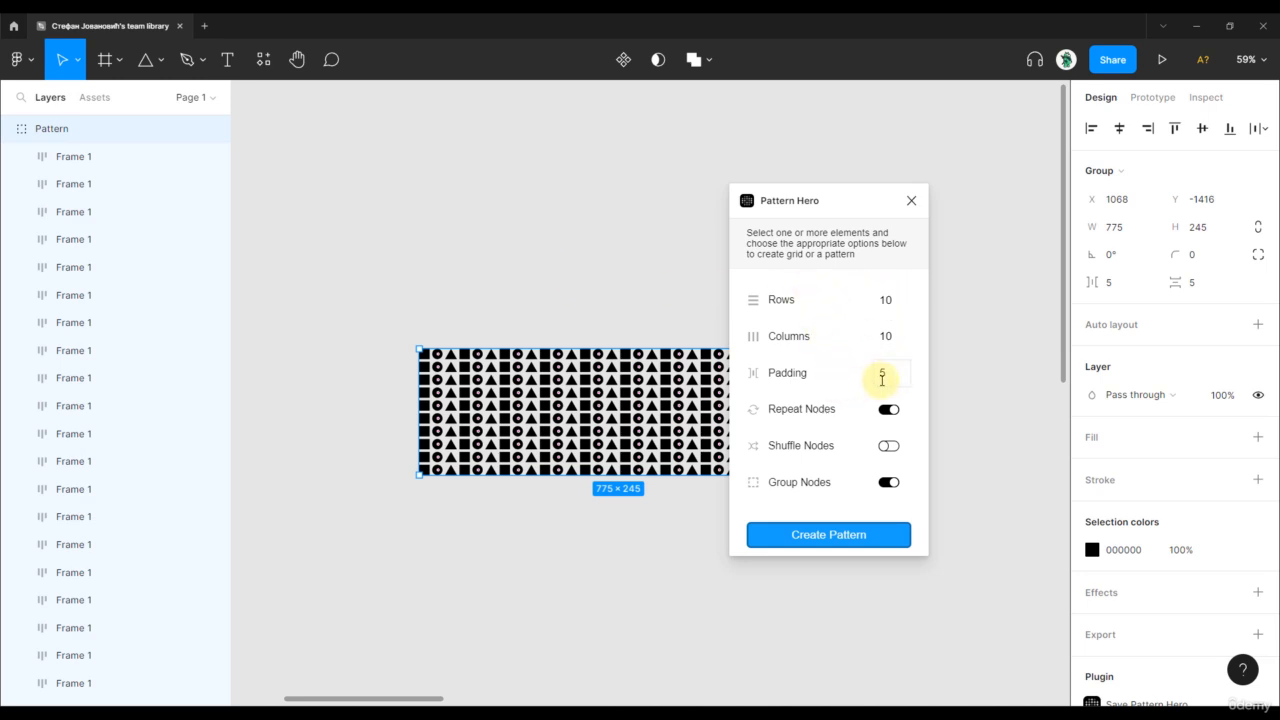
pyautogui.scroll(3, 808, 394)
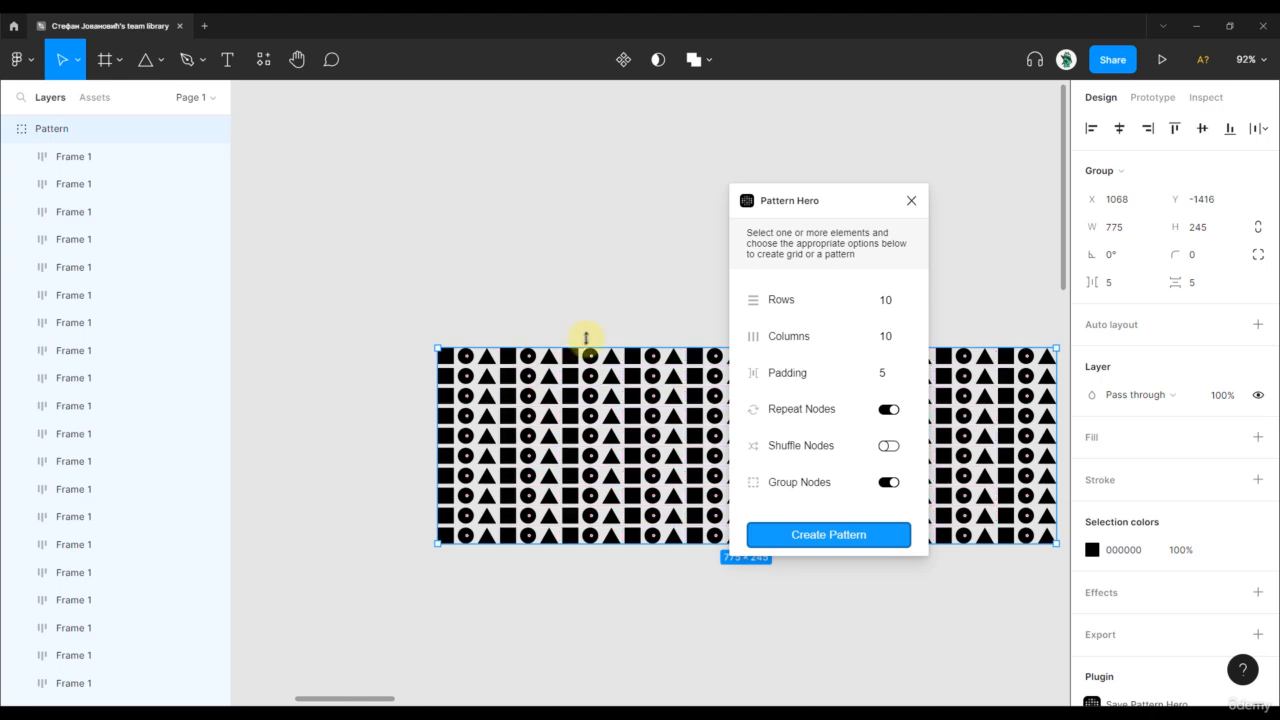
pyautogui.scroll(1, 526, 222)
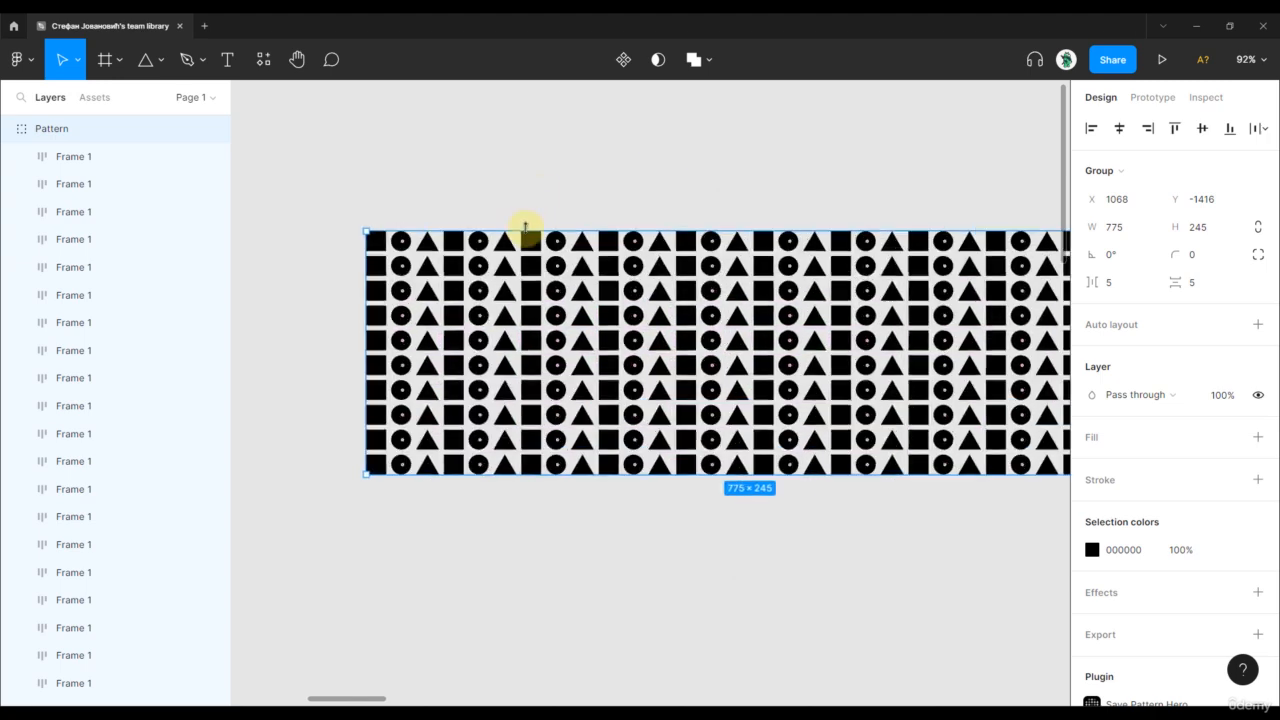
pyautogui.click(545, 191)
pyautogui.scroll(-3, 545, 191)
pyautogui.scroll(1, 533, 190)
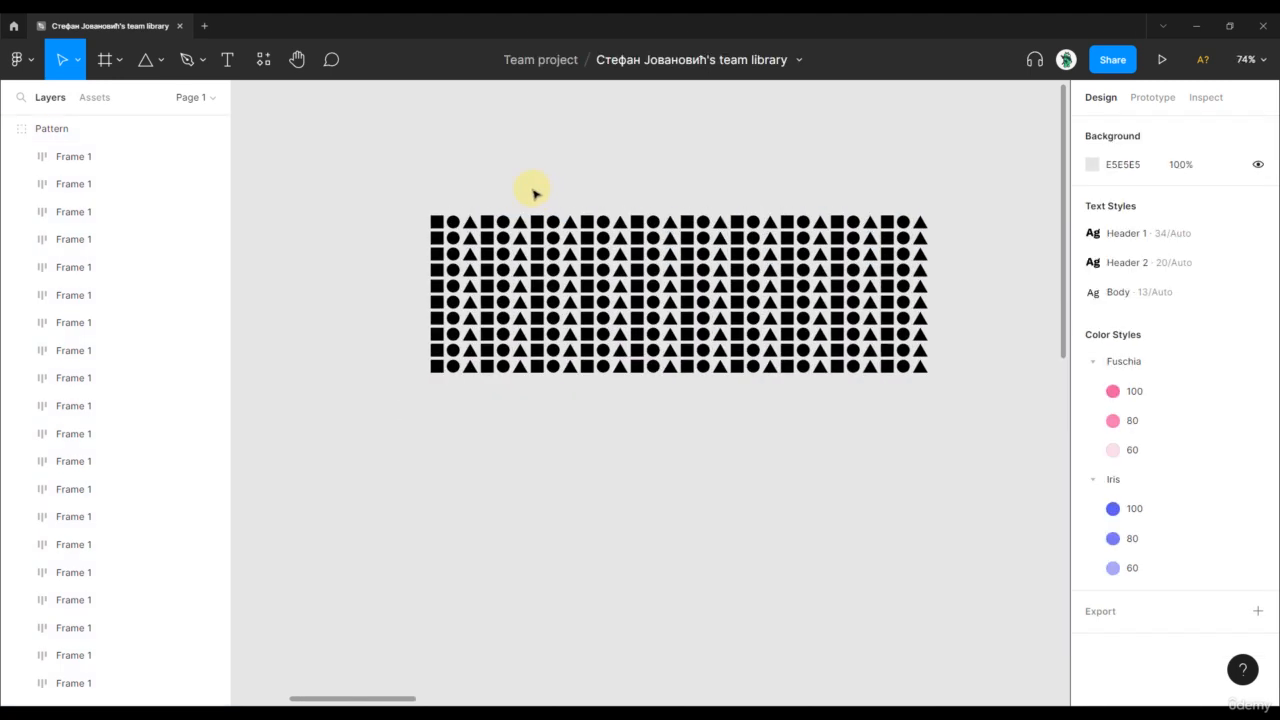
# Step: Try the light grey E1E1E1 on all shapes of the pattern and darken the color again
pyautogui.moveTo(350, 151); pyautogui.dragTo(974, 420)
pyautogui.click(1092, 550)
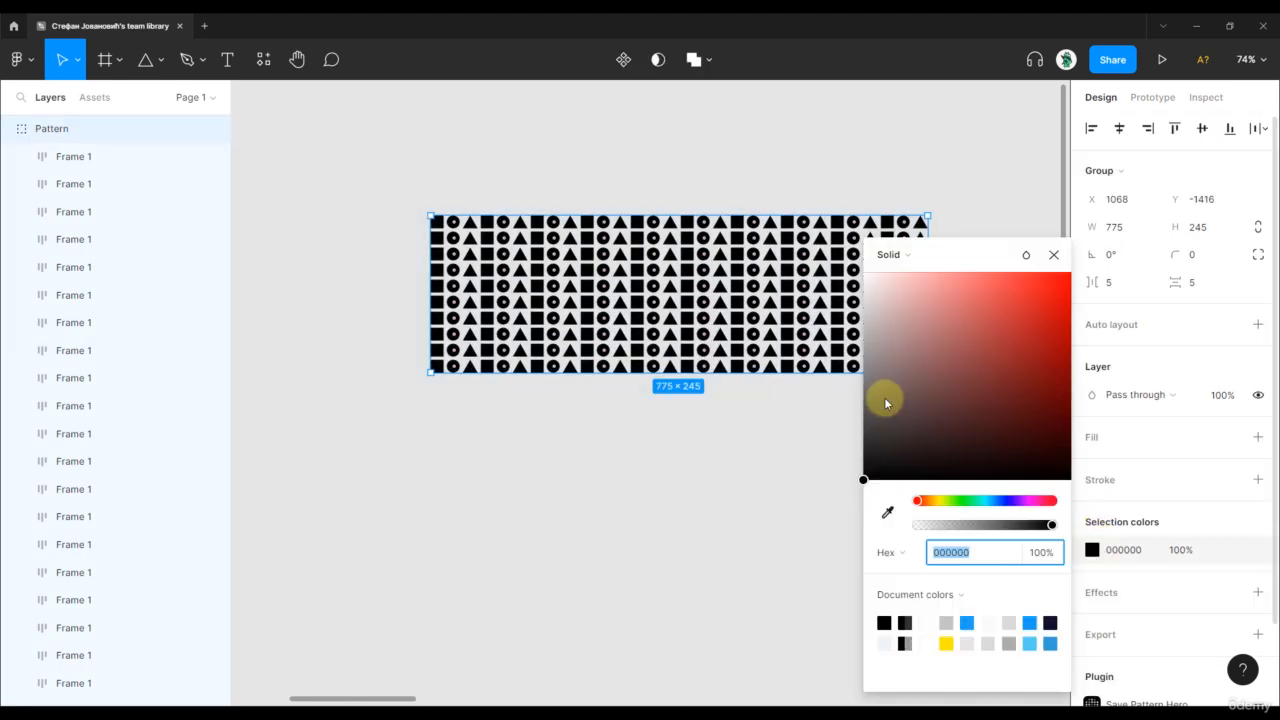
pyautogui.moveTo(884, 403); pyautogui.dragTo(763, 298)
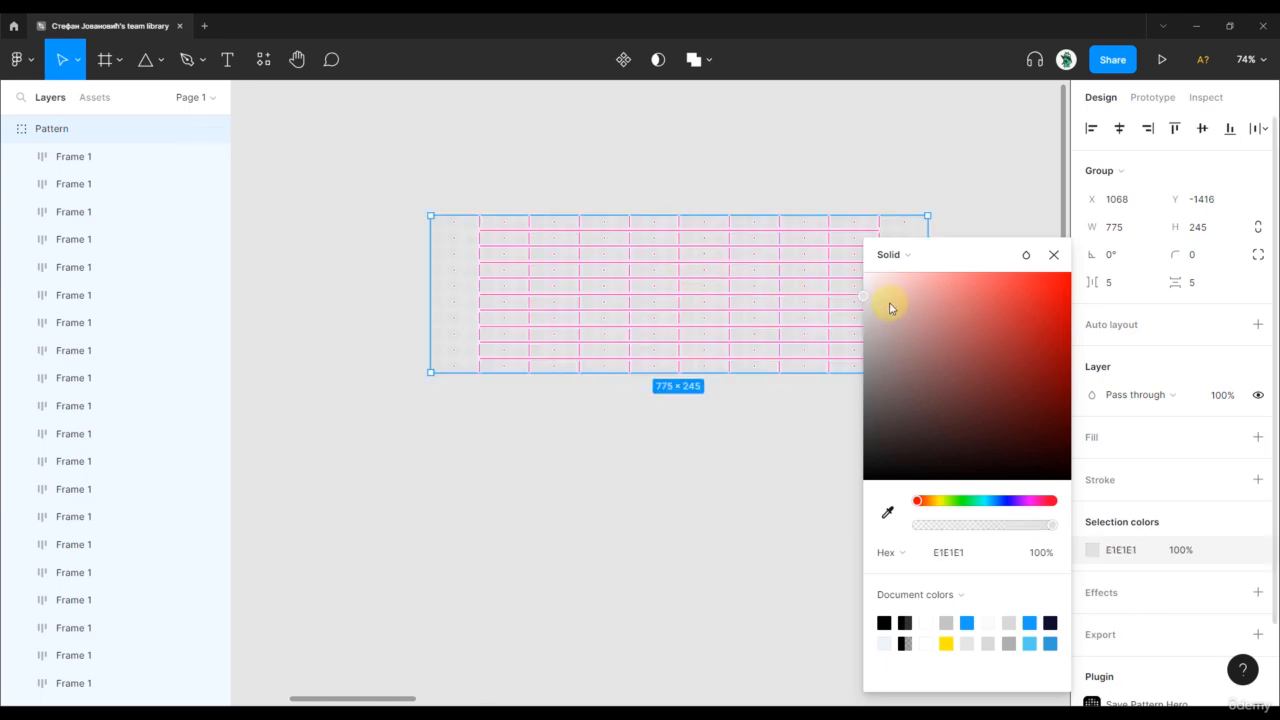
pyautogui.moveTo(886, 309); pyautogui.dragTo(749, 476)
# Step: Delete the whole pattern of squares, circles and triangles from the canvas
pyautogui.click(740, 482)
pyautogui.scroll(-2, 739, 449)
pyautogui.scroll(2, 755, 453)
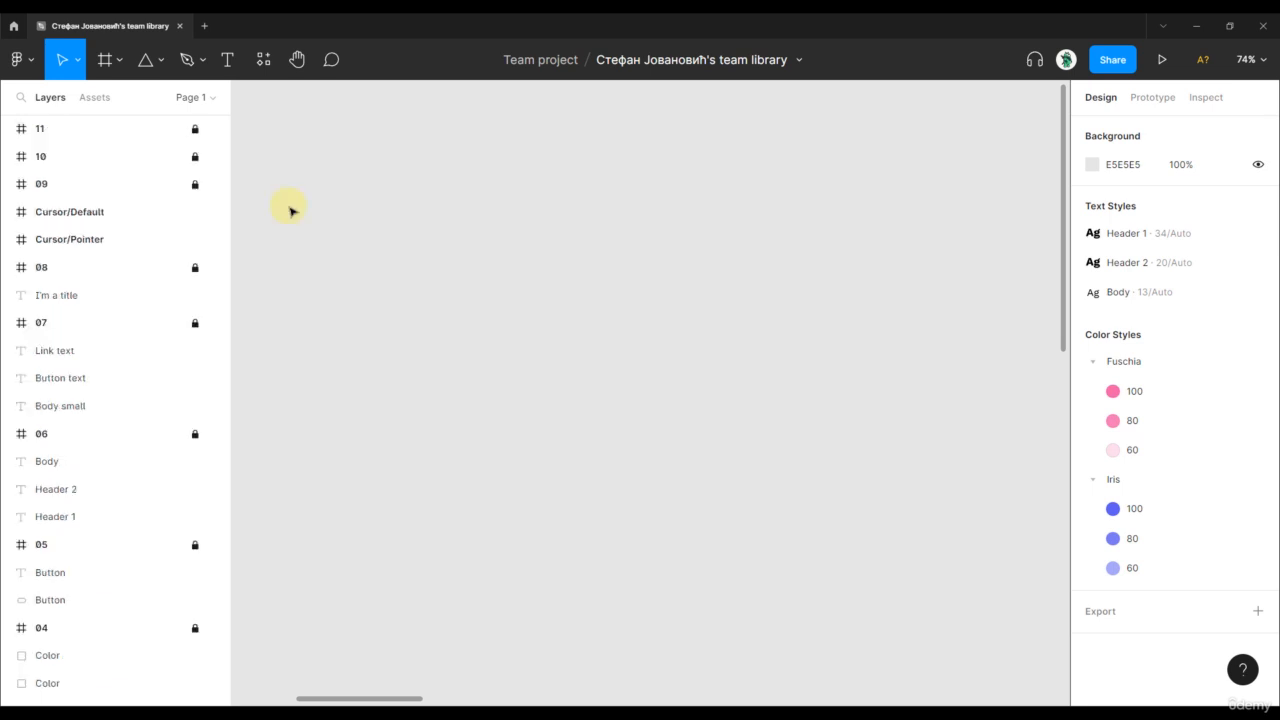
# Step: Search the plugins for "chartline", read the Chartline description and run the plugin
pyautogui.click(266, 59)
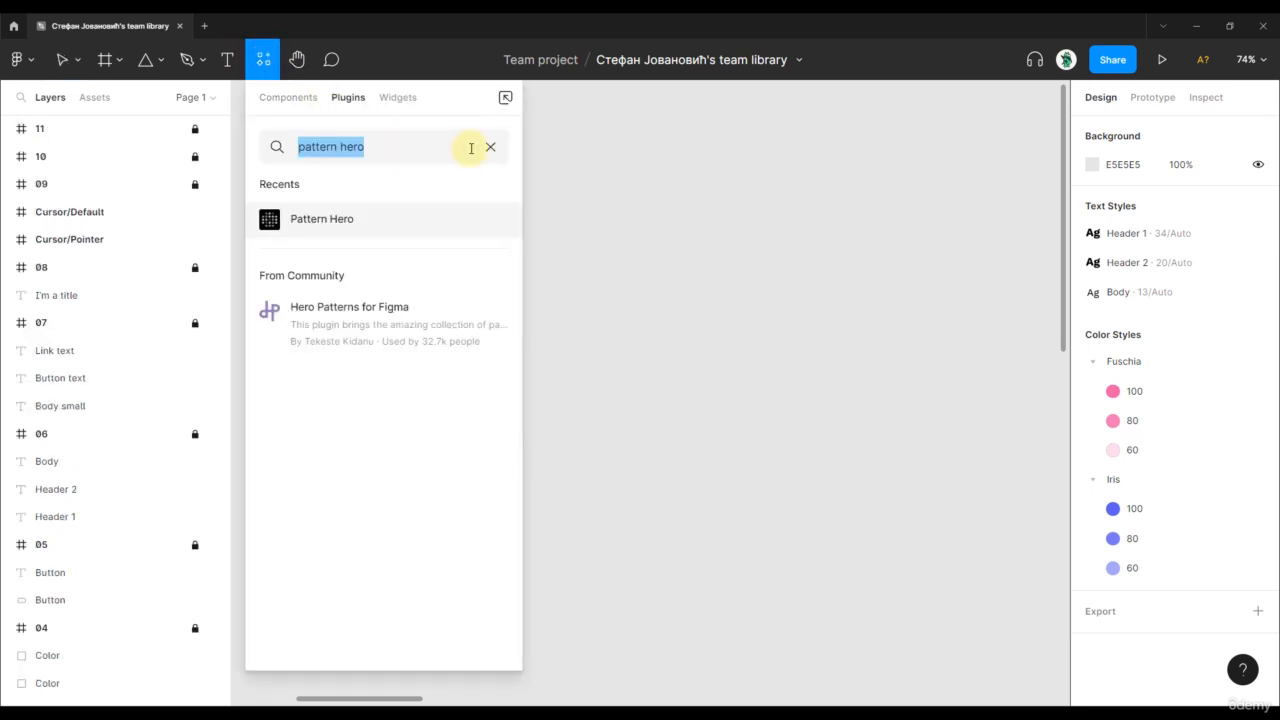
pyautogui.write('chartline')
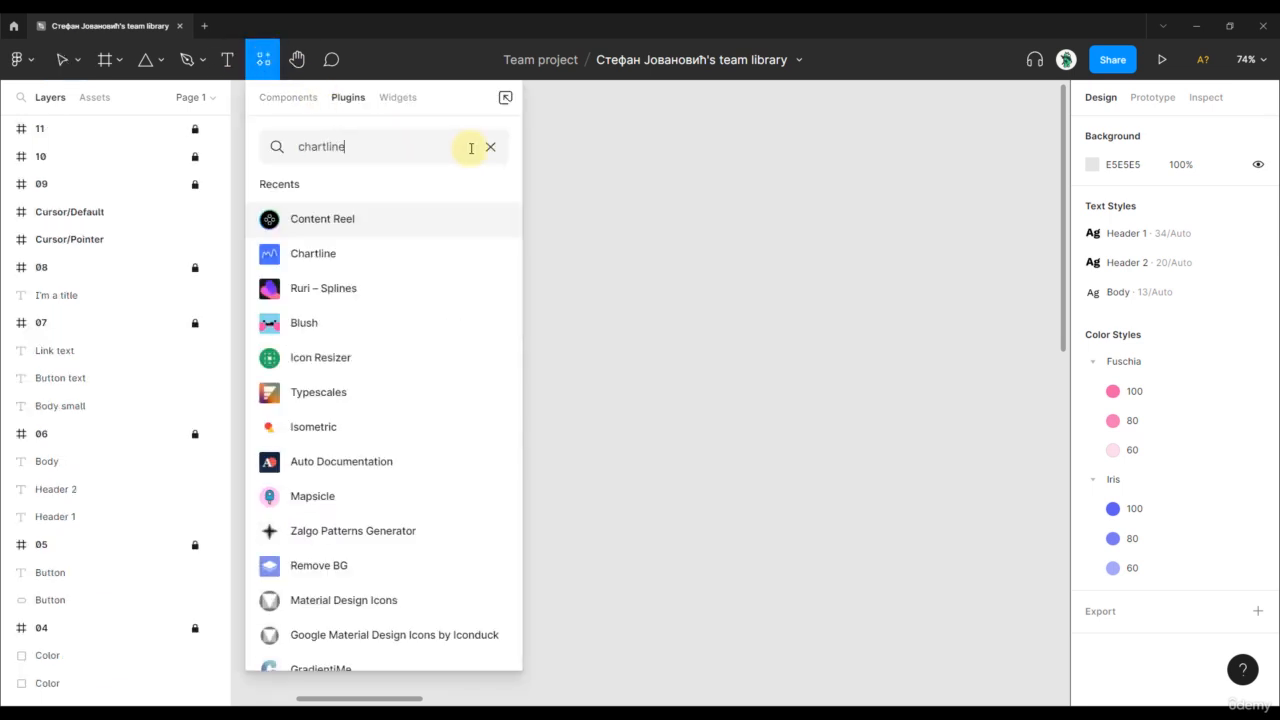
pyautogui.click(373, 219)
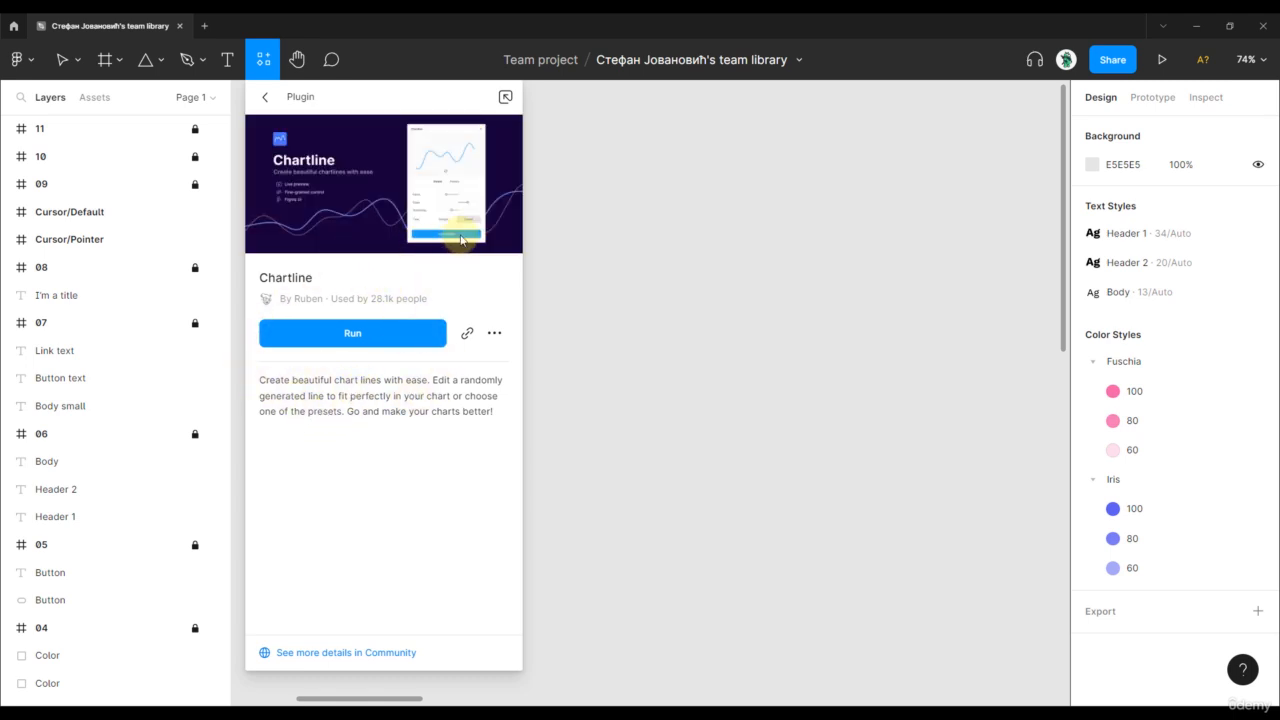
pyautogui.click(408, 337)
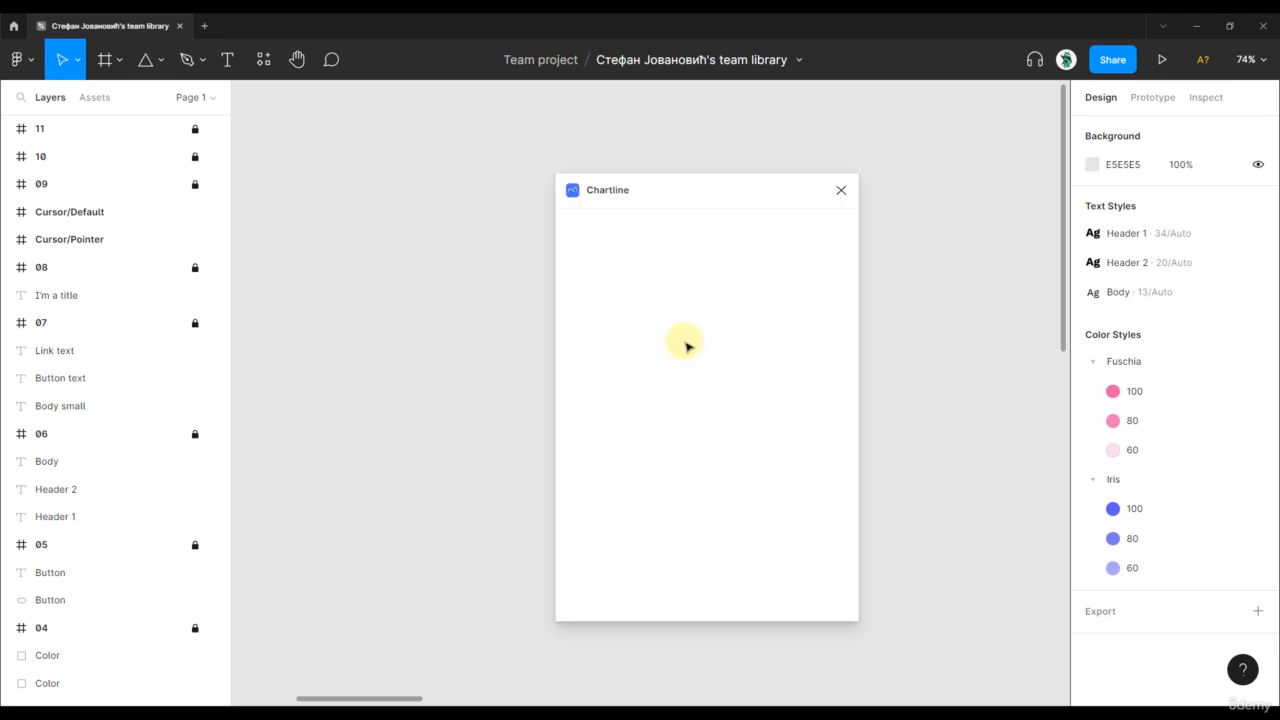
pyautogui.moveTo(728, 208); pyautogui.dragTo(818, 161)
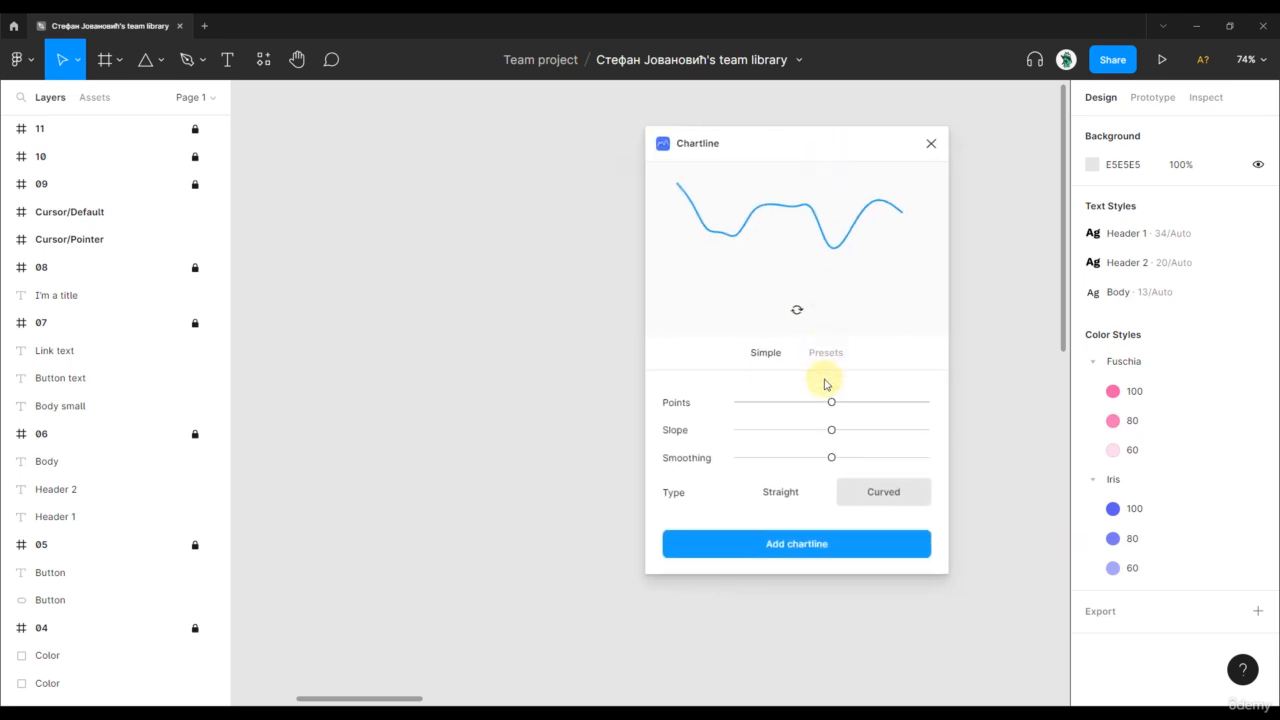
# Step: Preview the Sine wave, Normal distribution, S-curve and Tone burst presets in Chartline
pyautogui.click(810, 352)
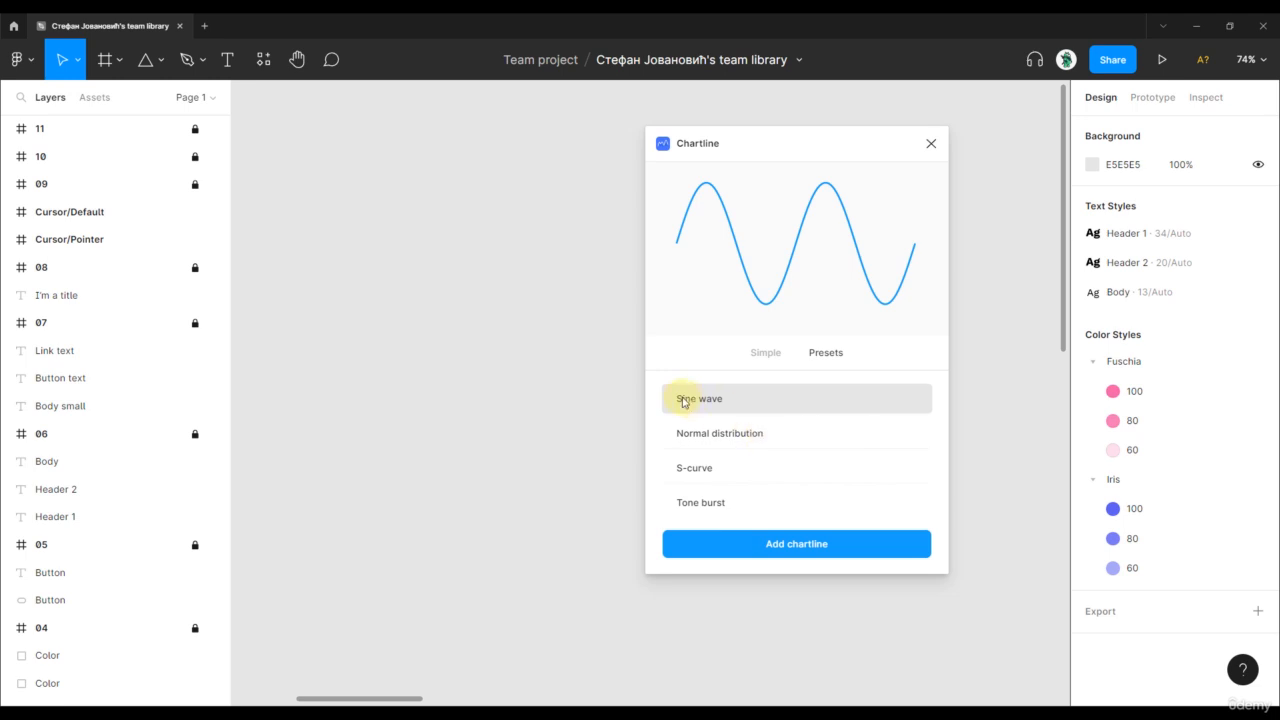
pyautogui.click(725, 440)
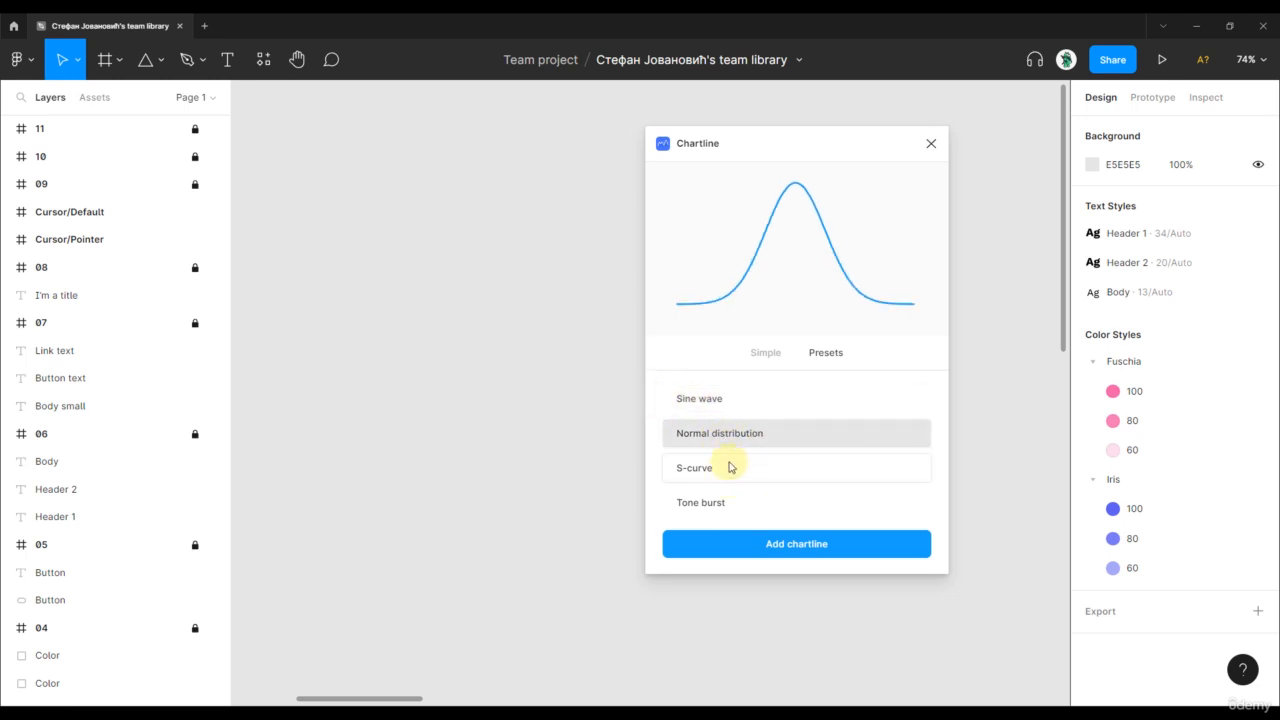
pyautogui.click(729, 467)
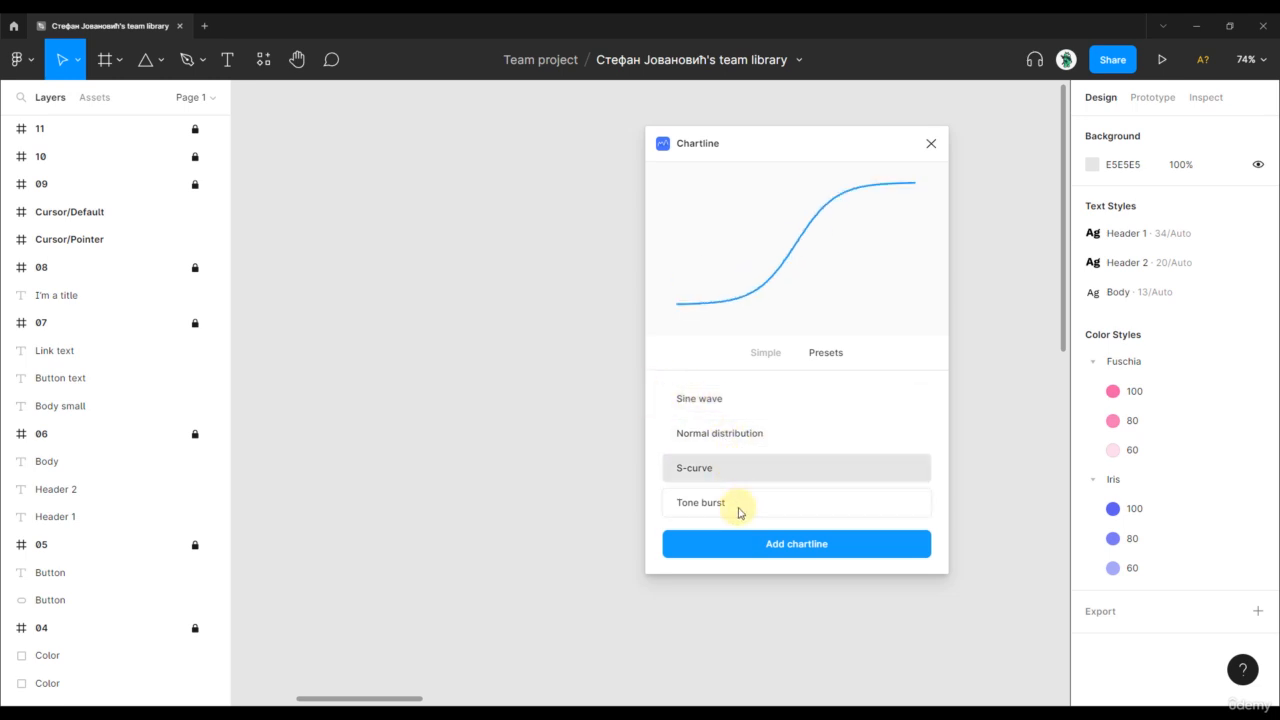
pyautogui.click(740, 508)
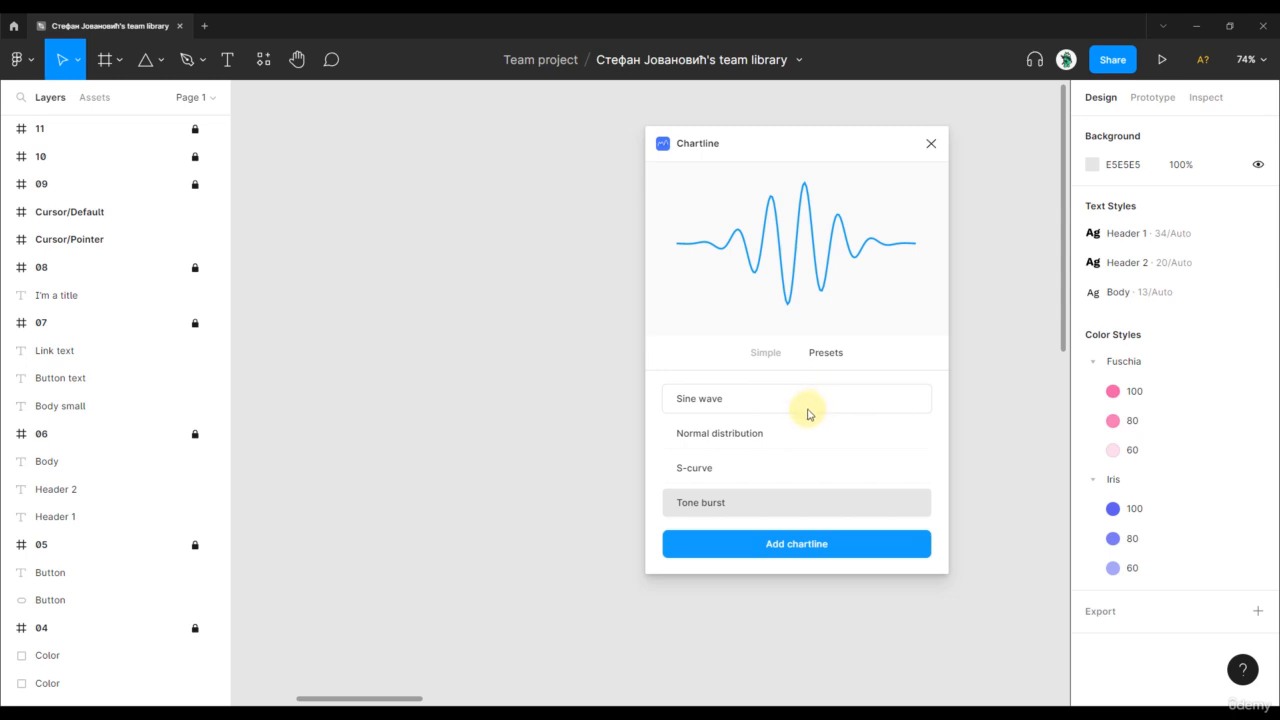
# Step: Configure a simple chartline with Points and Slope at their minimum, trying minimum Smoothing and the Straight type before choosing Curved
pyautogui.click(780, 361)
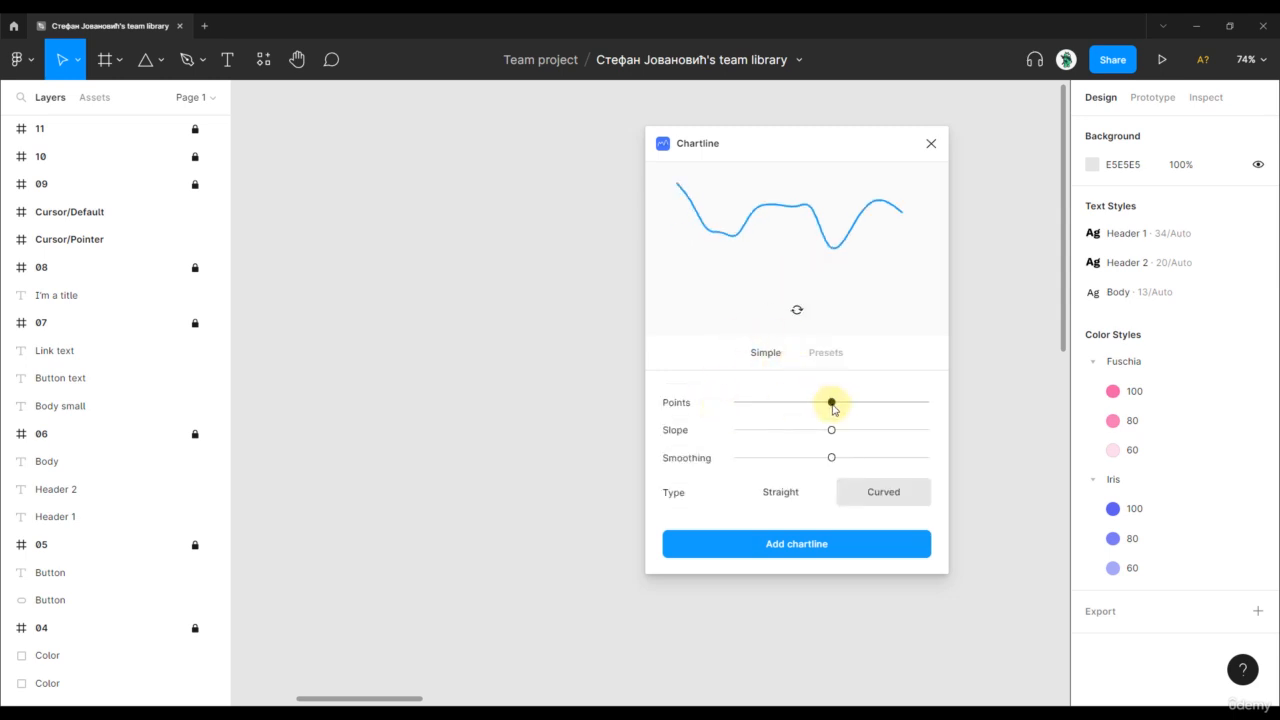
pyautogui.moveTo(833, 408); pyautogui.dragTo(728, 407)
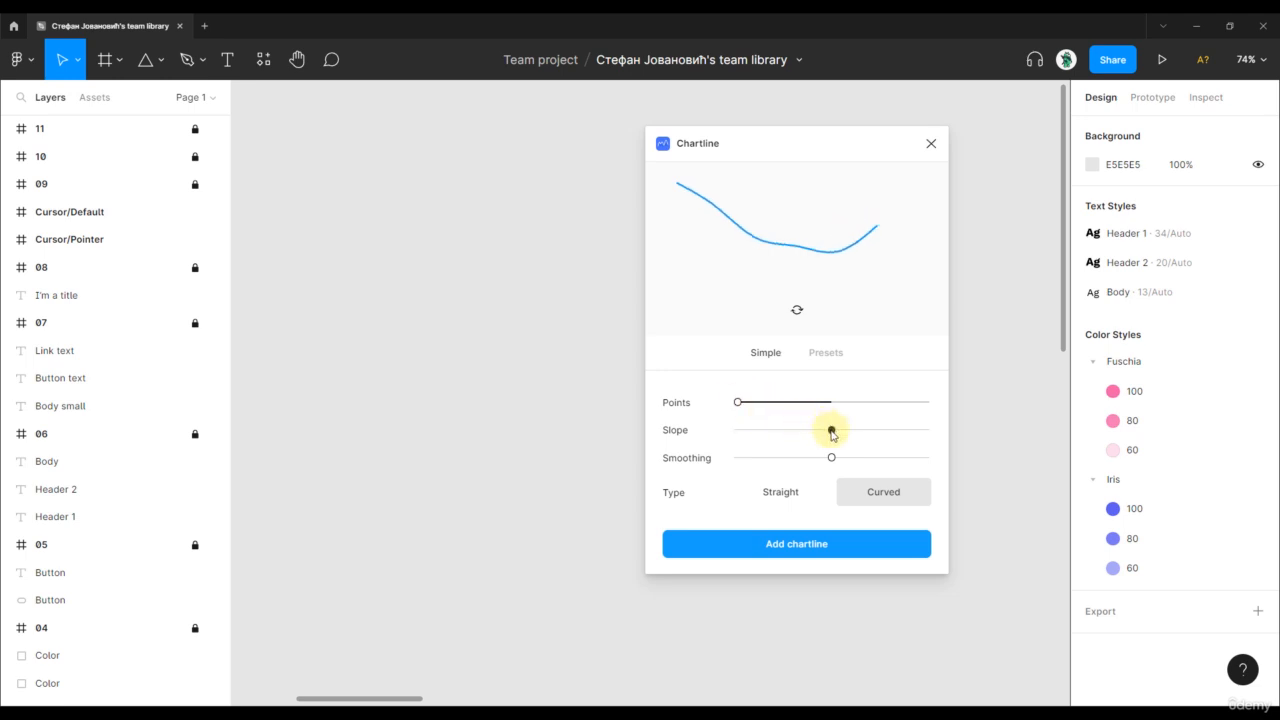
pyautogui.moveTo(831, 433); pyautogui.dragTo(741, 428)
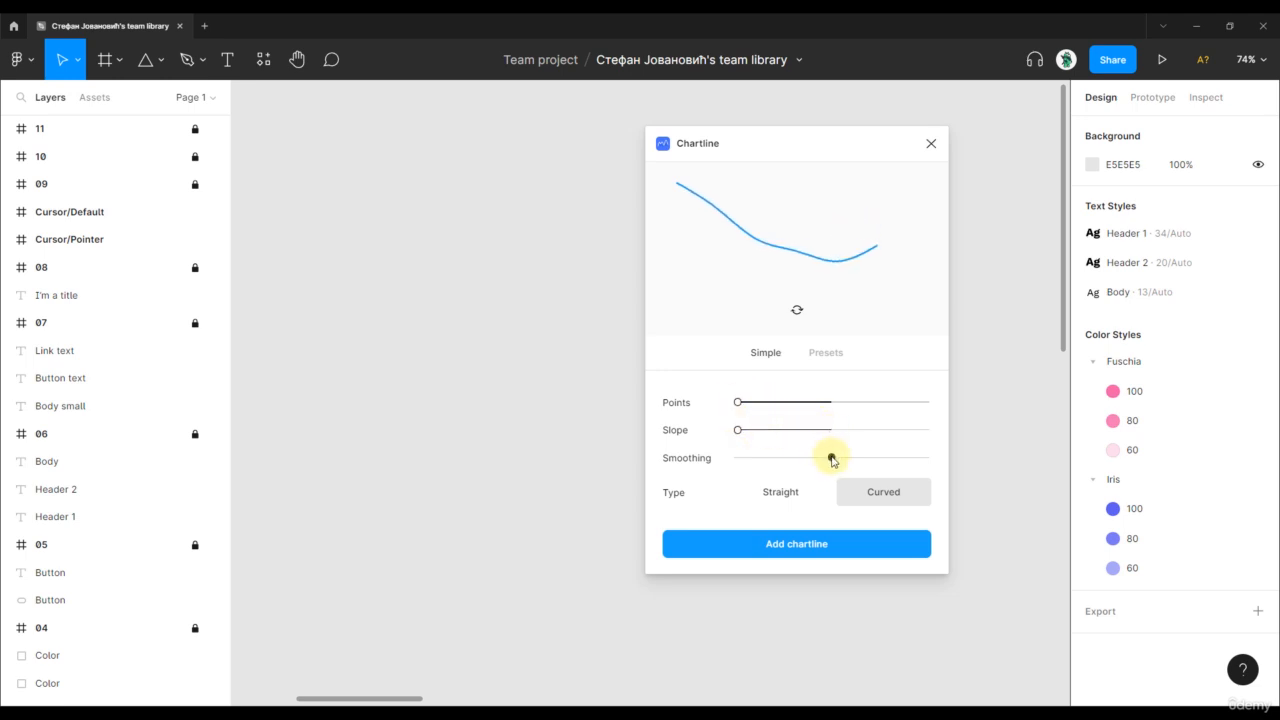
pyautogui.moveTo(831, 457); pyautogui.dragTo(689, 445)
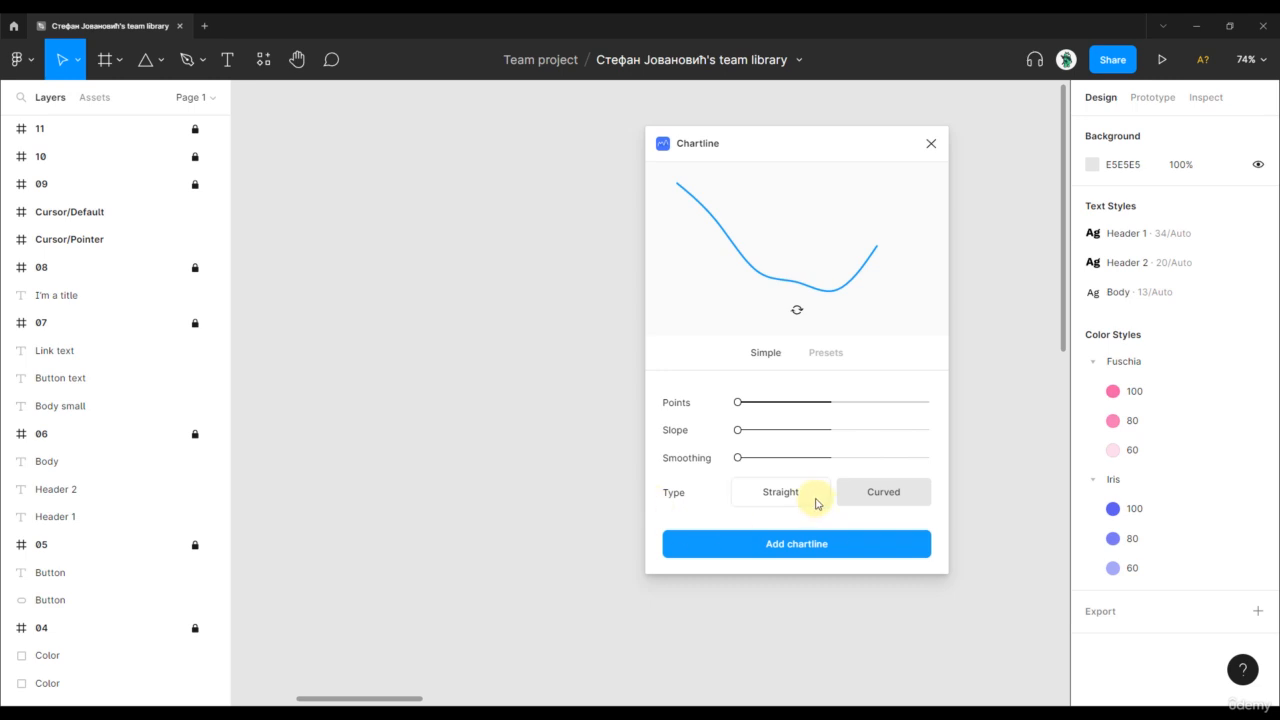
pyautogui.click(778, 491)
pyautogui.click(896, 499)
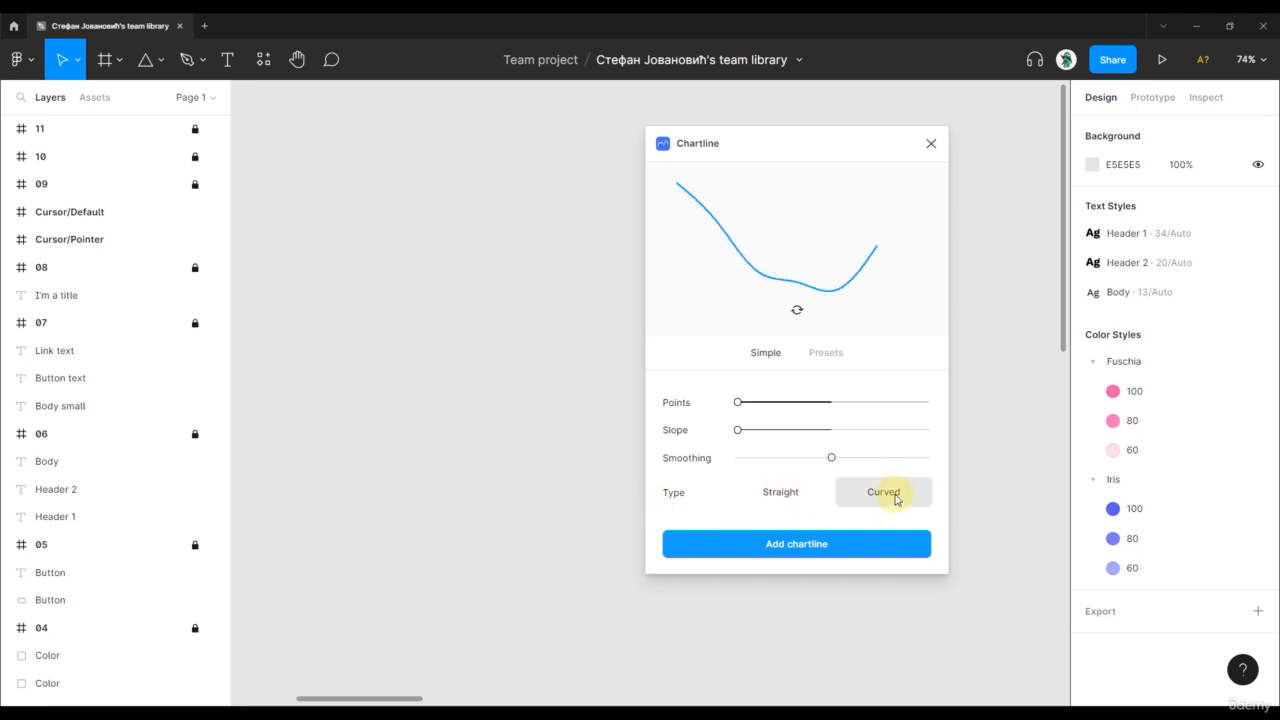
# Step: Add the curved chartline to the canvas and close the Chartline plugin
pyautogui.click(824, 558)
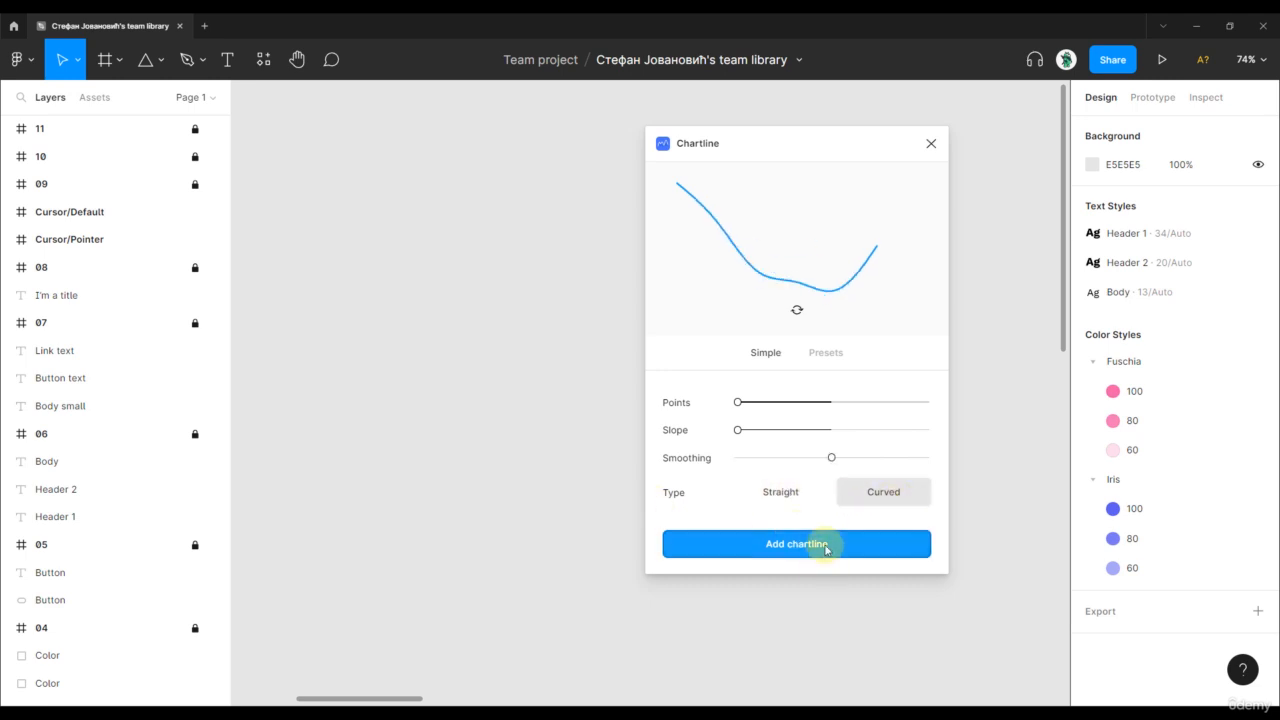
pyautogui.moveTo(677, 448); pyautogui.dragTo(529, 271)
pyautogui.scroll(3, 476, 150)
pyautogui.click(475, 148)
pyautogui.moveTo(473, 144); pyautogui.dragTo(542, 97)
pyautogui.scroll(1, 515, 138)
pyautogui.moveTo(517, 143); pyautogui.dragTo(523, 241)
pyautogui.scroll(2, 735, 363)
# Step: Draw an 8 × 8 circle at the rising end of the chartline and fill it with the line's blue (#18A0FB) sampled from the canvas
pyautogui.press('o')
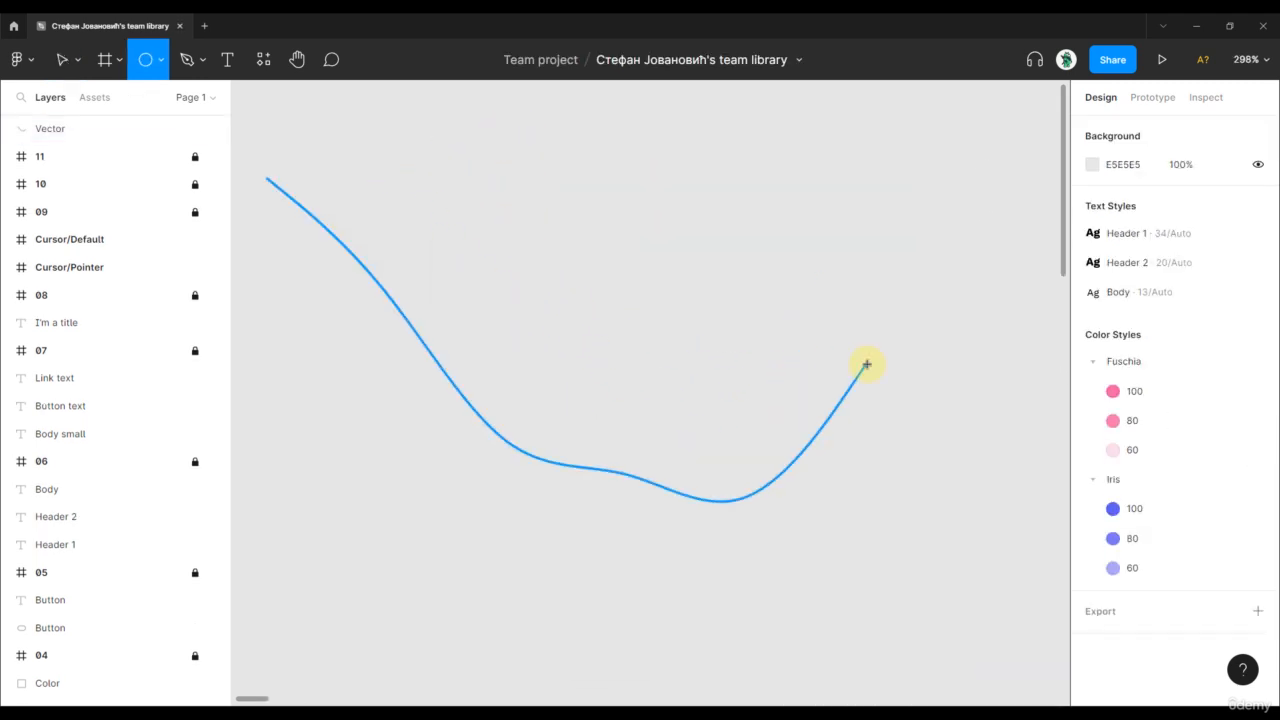
pyautogui.moveTo(866, 364); pyautogui.dragTo(855, 353)
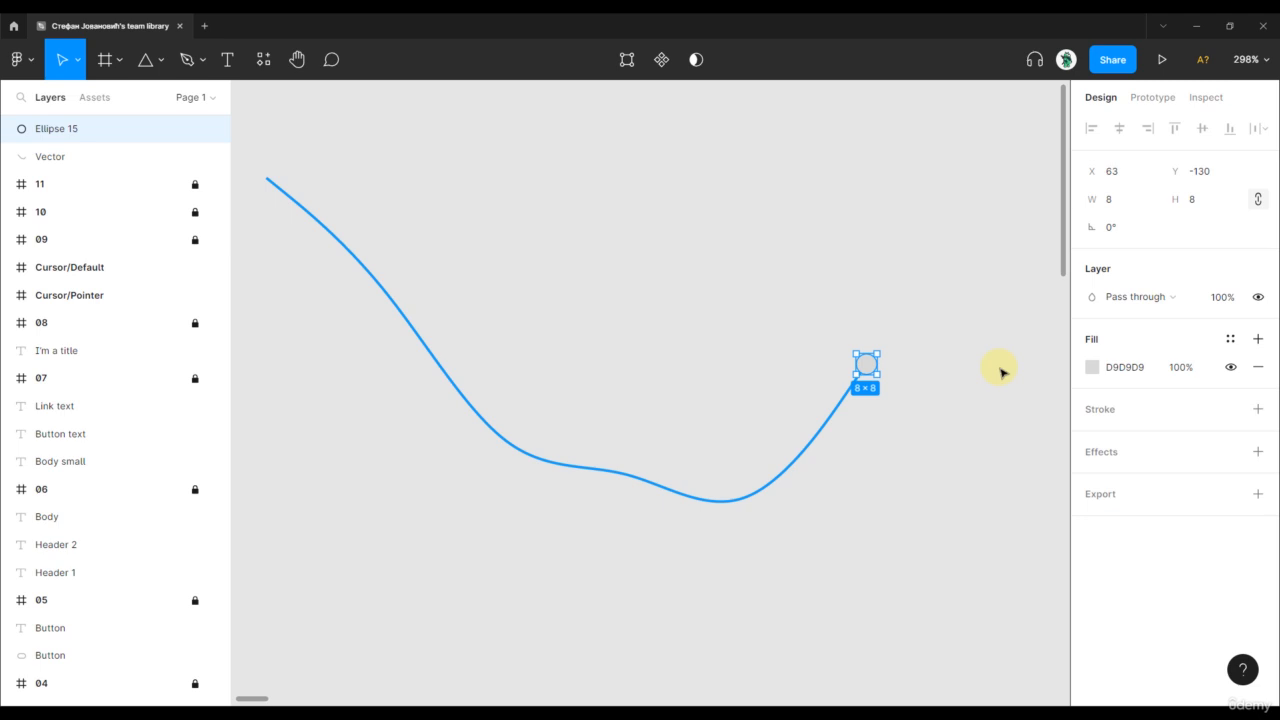
pyautogui.click(1093, 370)
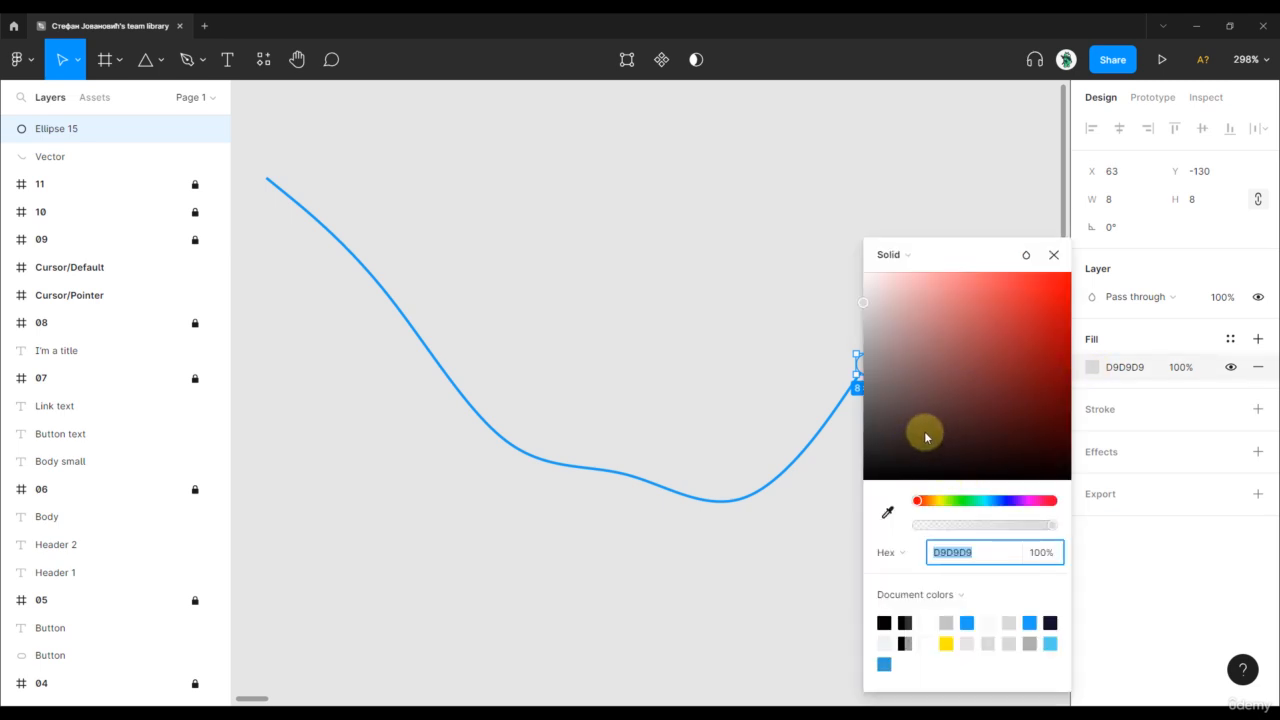
pyautogui.click(887, 512)
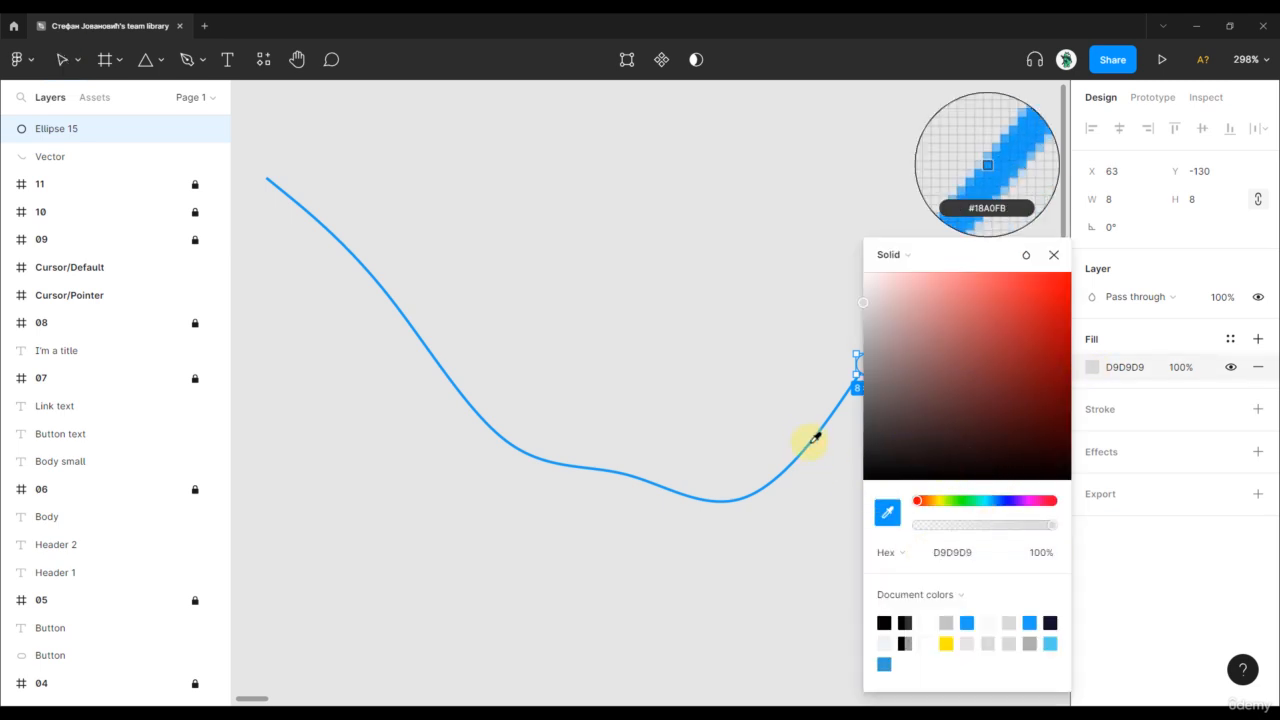
pyautogui.click(815, 438)
pyautogui.click(826, 360)
# Step: Adjust the blue circle on the chartline's end and place three copies at its start and along its lower section
pyautogui.moveTo(866, 364); pyautogui.dragTo(865, 371)
pyautogui.moveTo(483, 217); pyautogui.dragTo(638, 476)
pyautogui.click(660, 357)
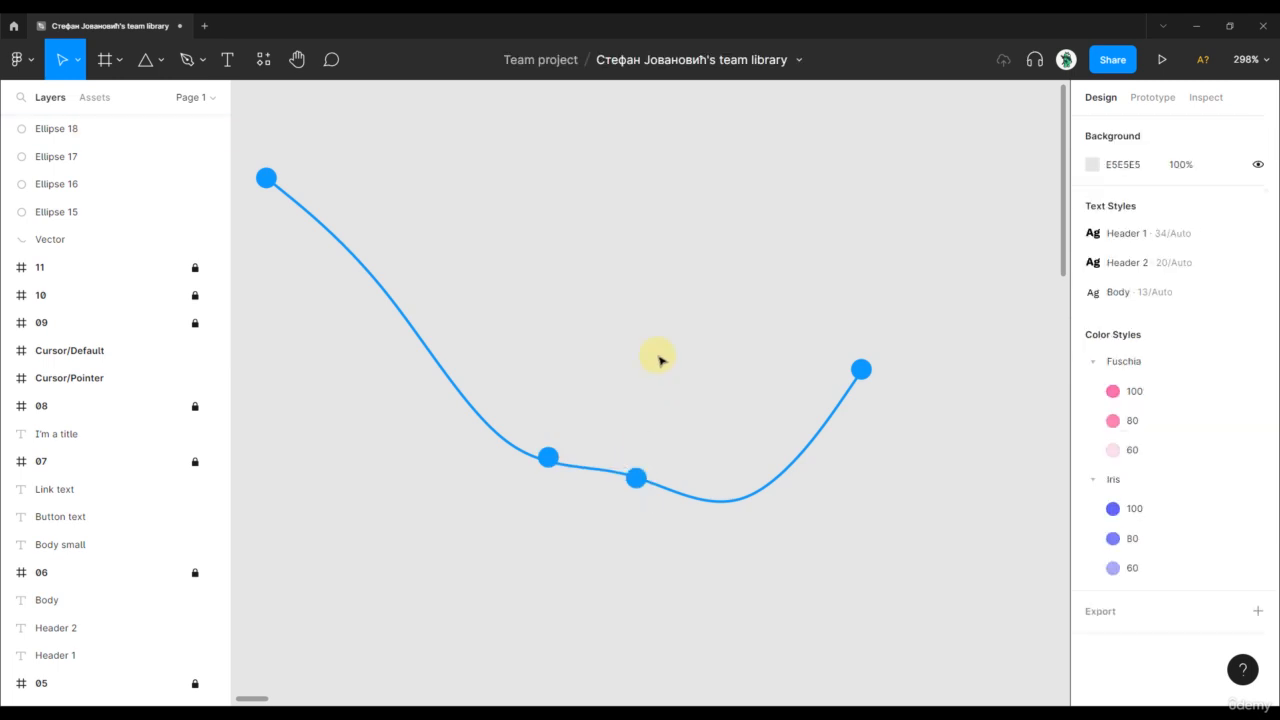
# Step: Search the plugins for "content reel", run Content Reel and look through its favorite content
pyautogui.keyDown('ctrl'); pyautogui.scroll(-5, 660, 357); pyautogui.keyUp('ctrl')
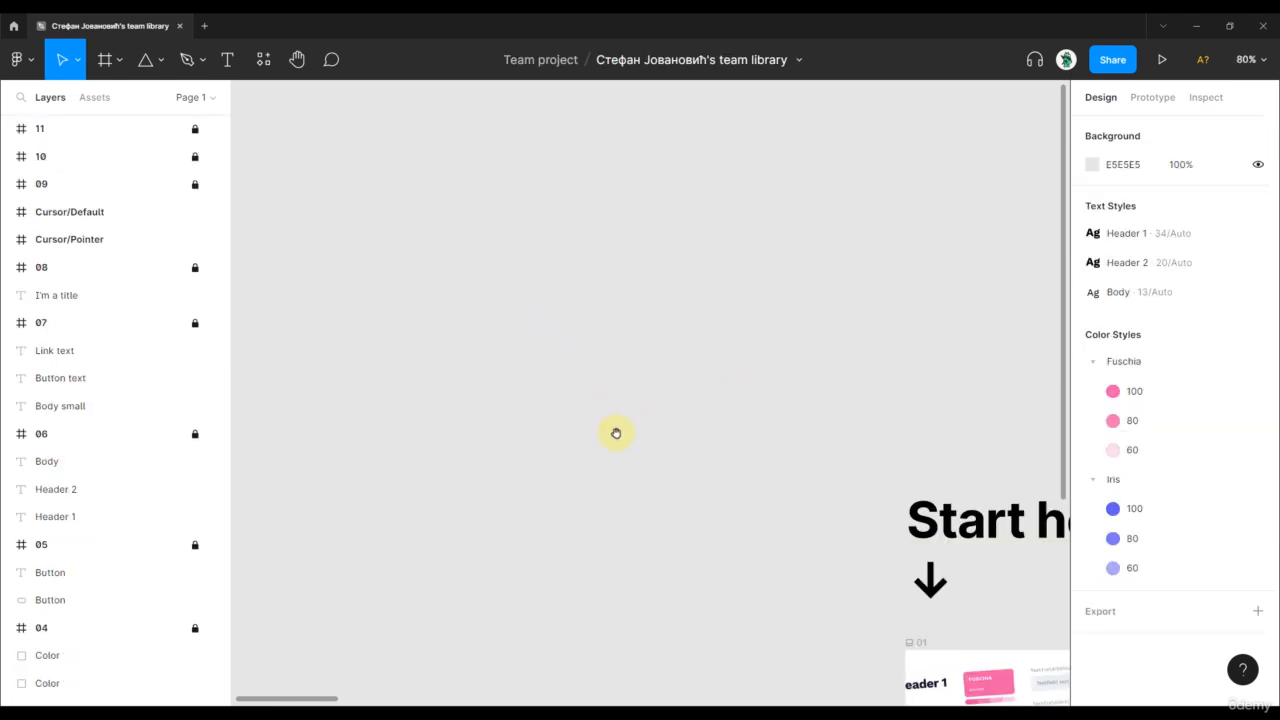
pyautogui.hscroll(2, 614, 431)
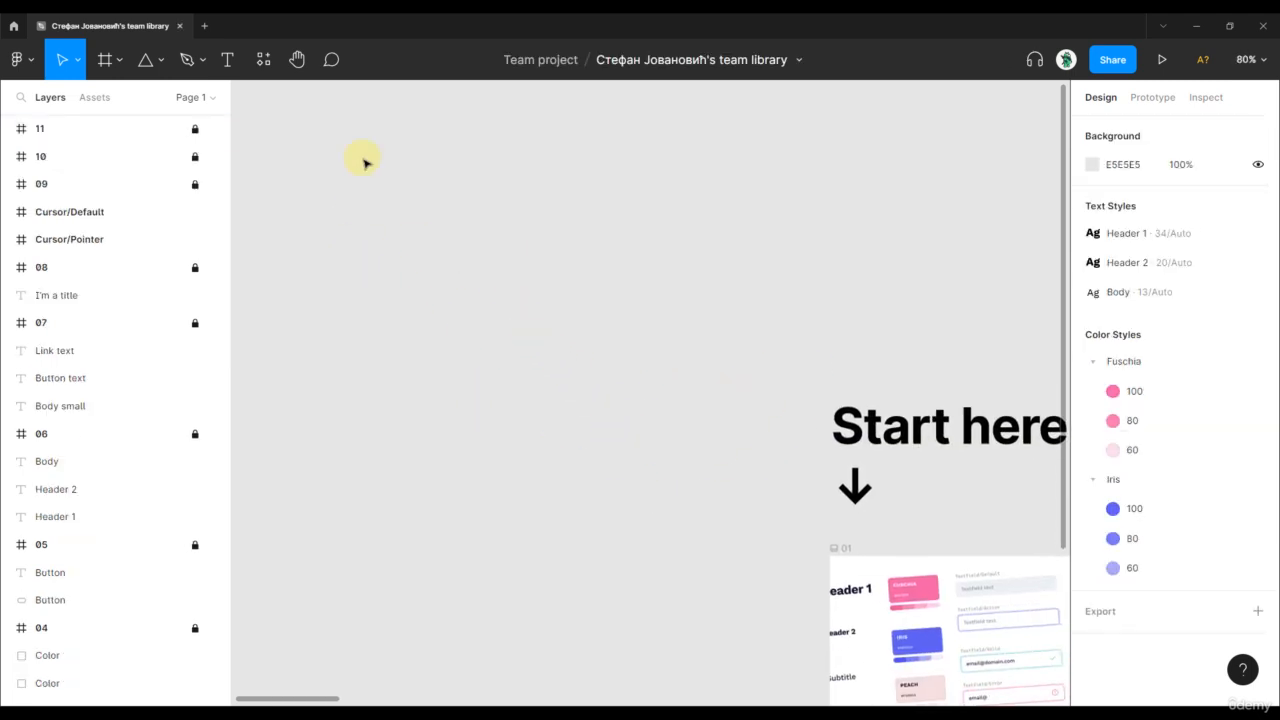
pyautogui.click(264, 60)
pyautogui.write('content reel')
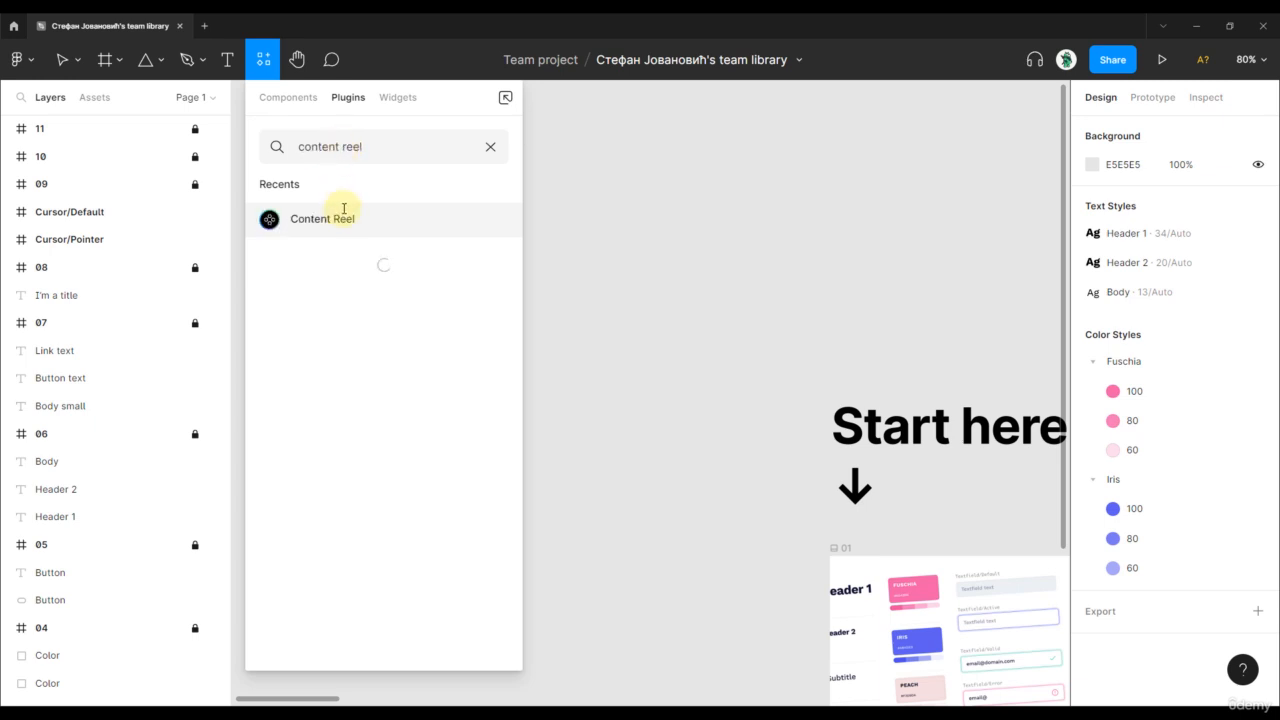
pyautogui.click(322, 219)
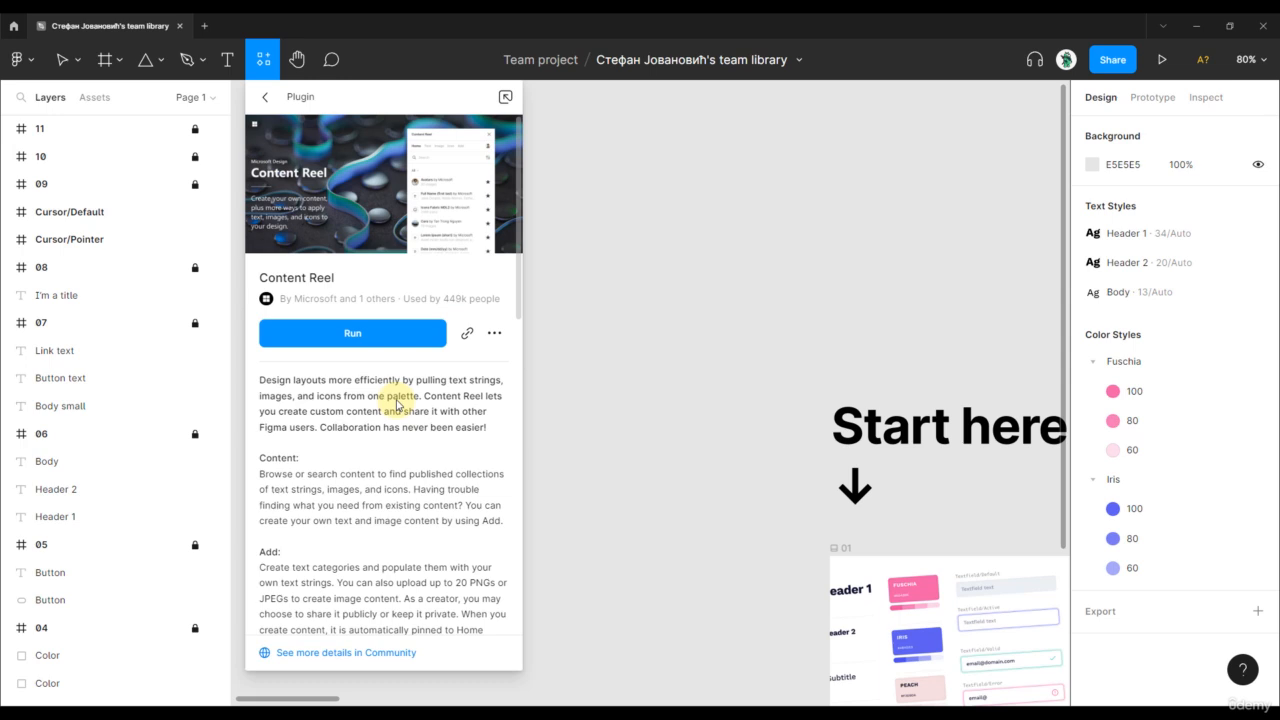
pyautogui.click(371, 331)
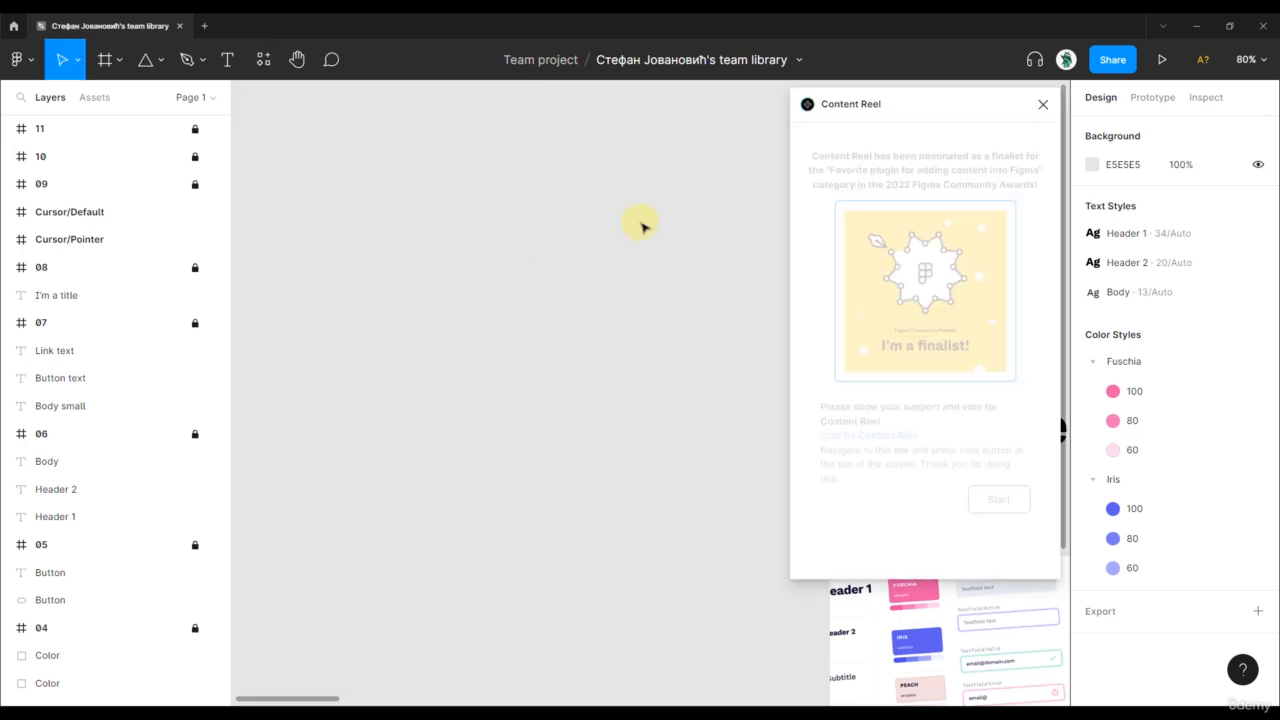
pyautogui.click(997, 505)
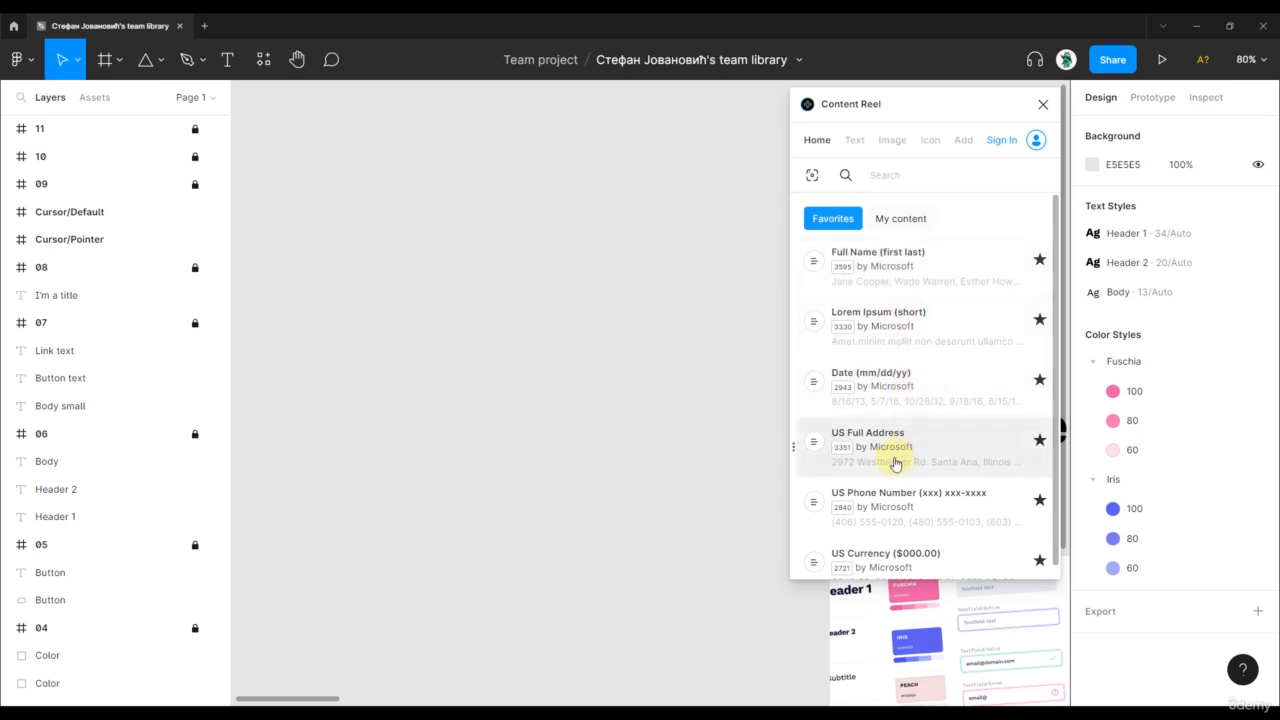
pyautogui.scroll(-1, 923, 517)
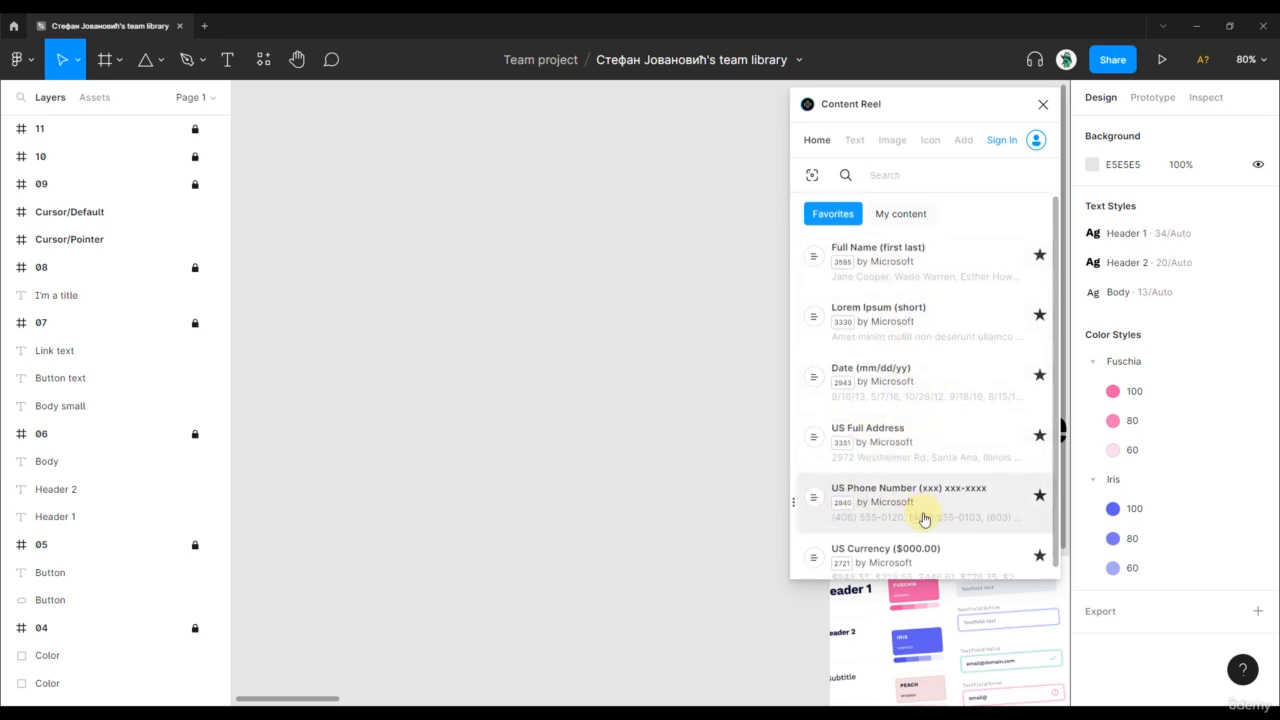
pyautogui.scroll(1, 911, 346)
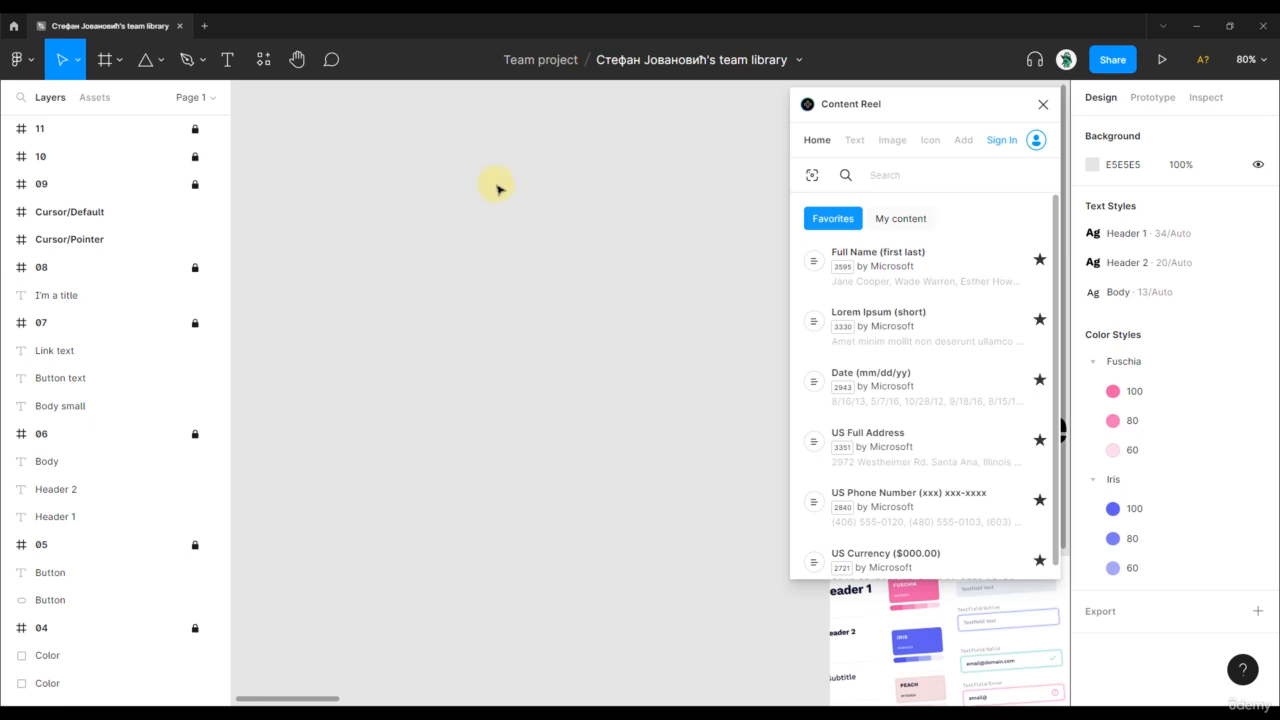
# Step: Add a text layer reading "asdsadsaddssadsa" on the empty canvas above the Start here heading
pyautogui.scroll(3, 493, 189)
pyautogui.press('t')
pyautogui.click(446, 191)
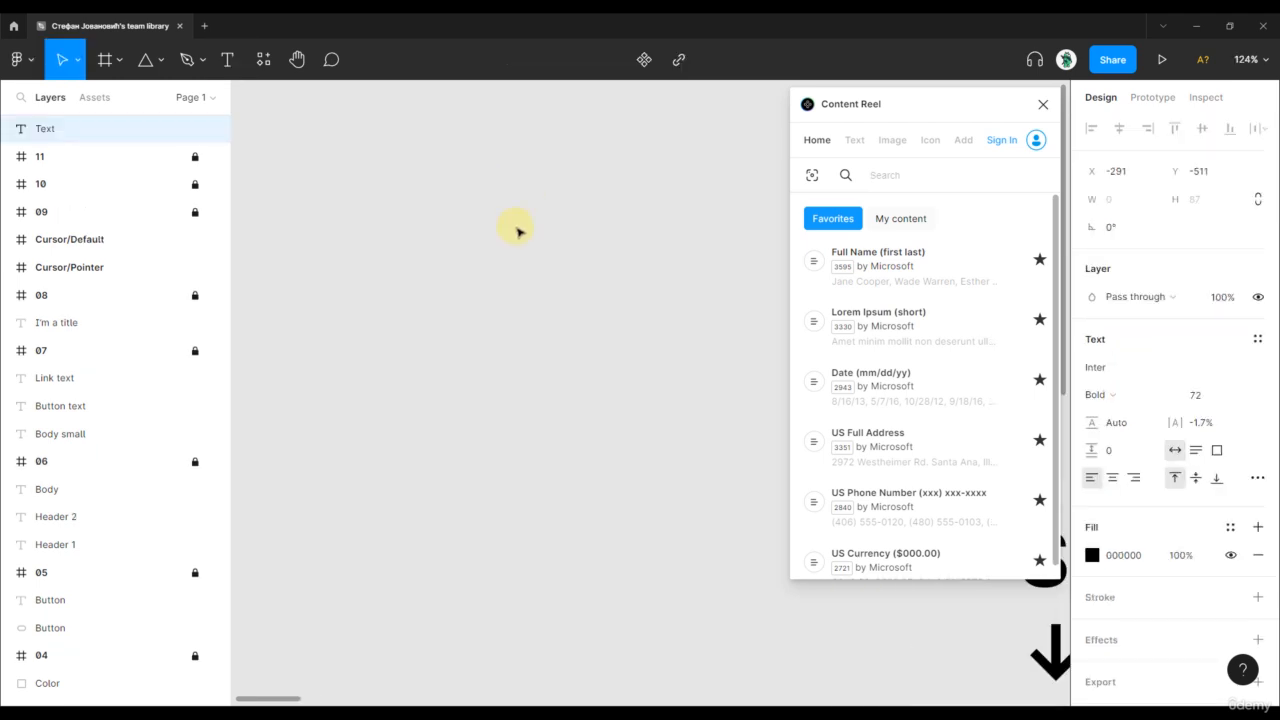
pyautogui.write('asdsadsaddssadsa')
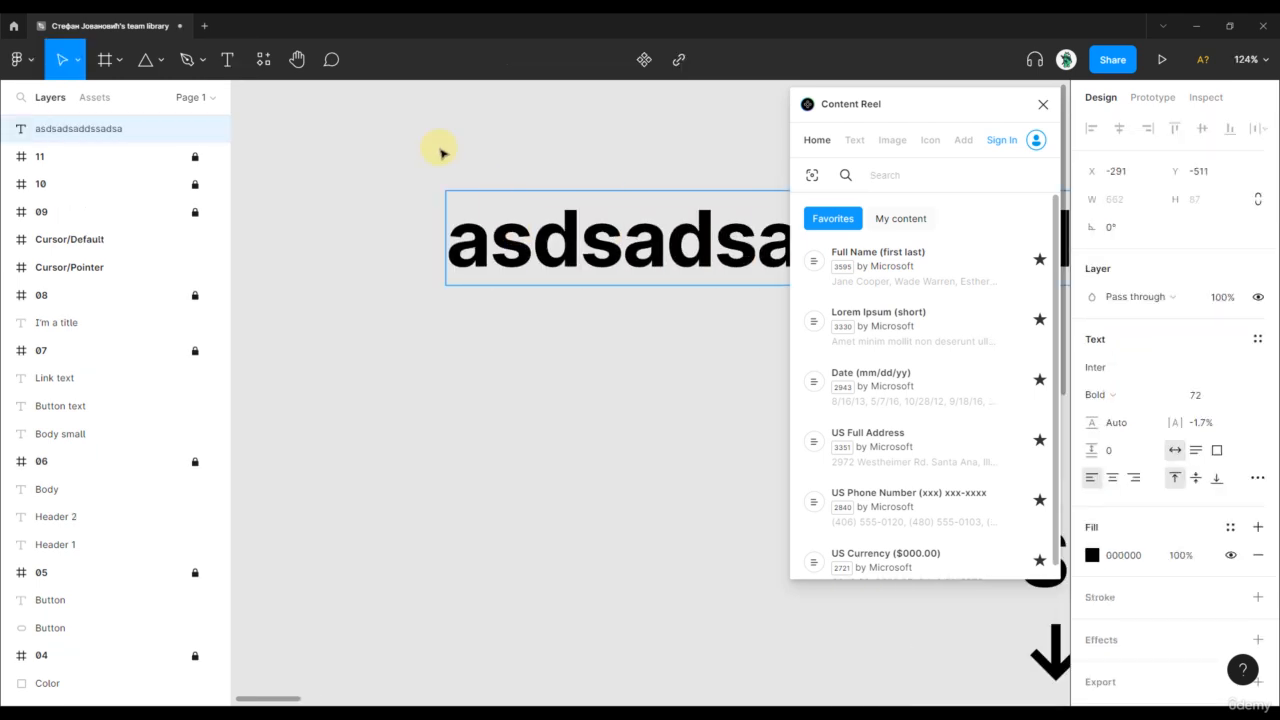
pyautogui.press('Escape')
pyautogui.scroll(-5, 436, 147)
pyautogui.moveTo(552, 126); pyautogui.dragTo(528, 188)
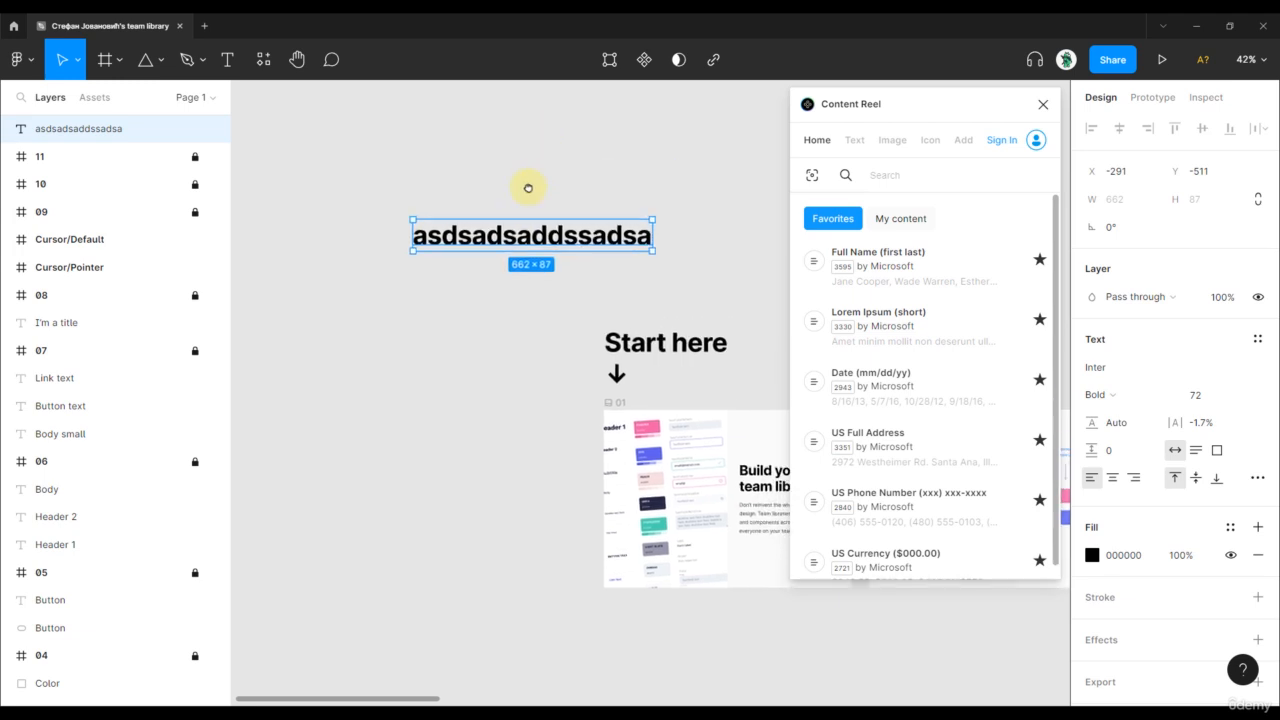
pyautogui.scroll(1, 497, 200)
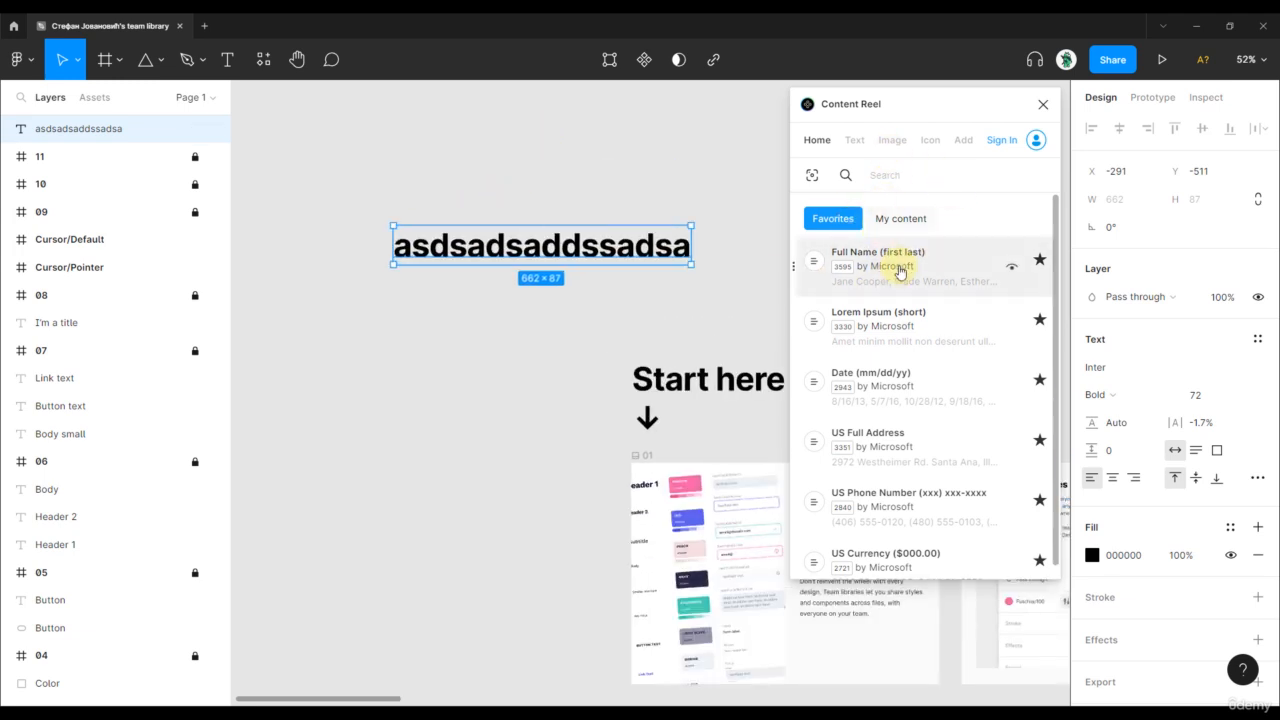
# Step: Fill the text layer with Full Name (first last) content, reapplying it several times for different sample names
pyautogui.click(897, 264)
pyautogui.click(899, 268)
pyautogui.click(899, 268)
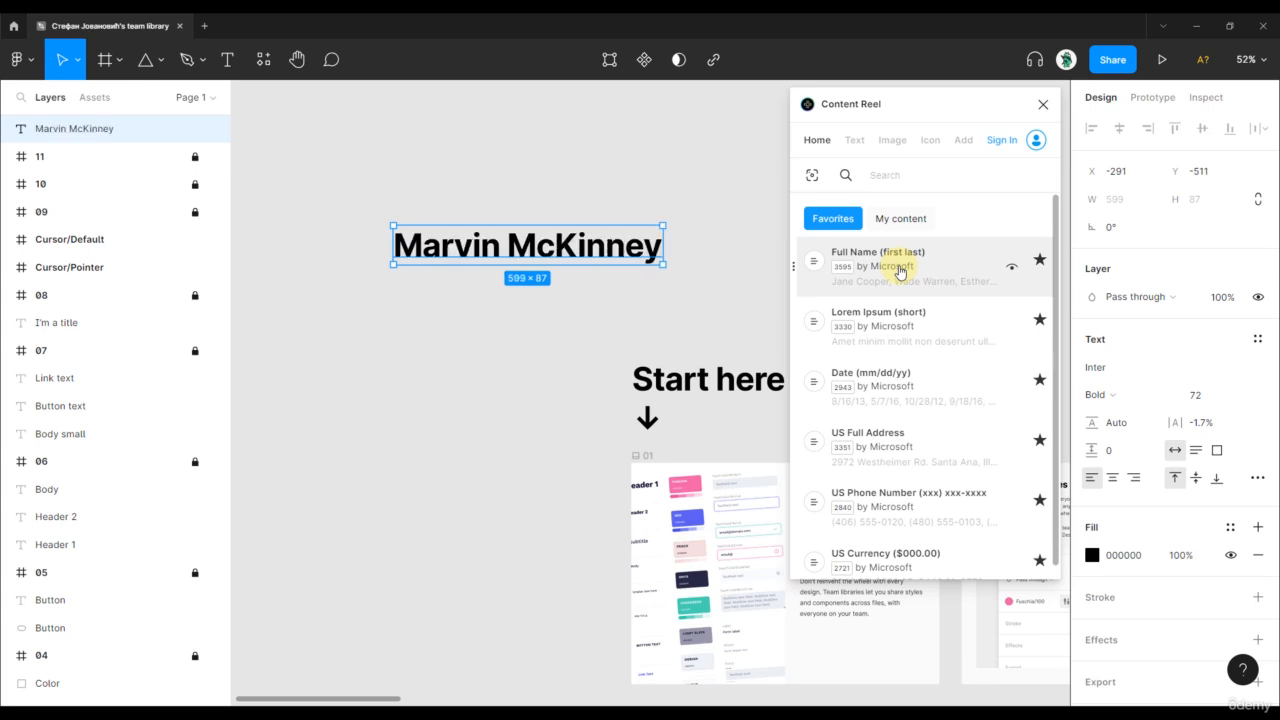
pyautogui.click(899, 268)
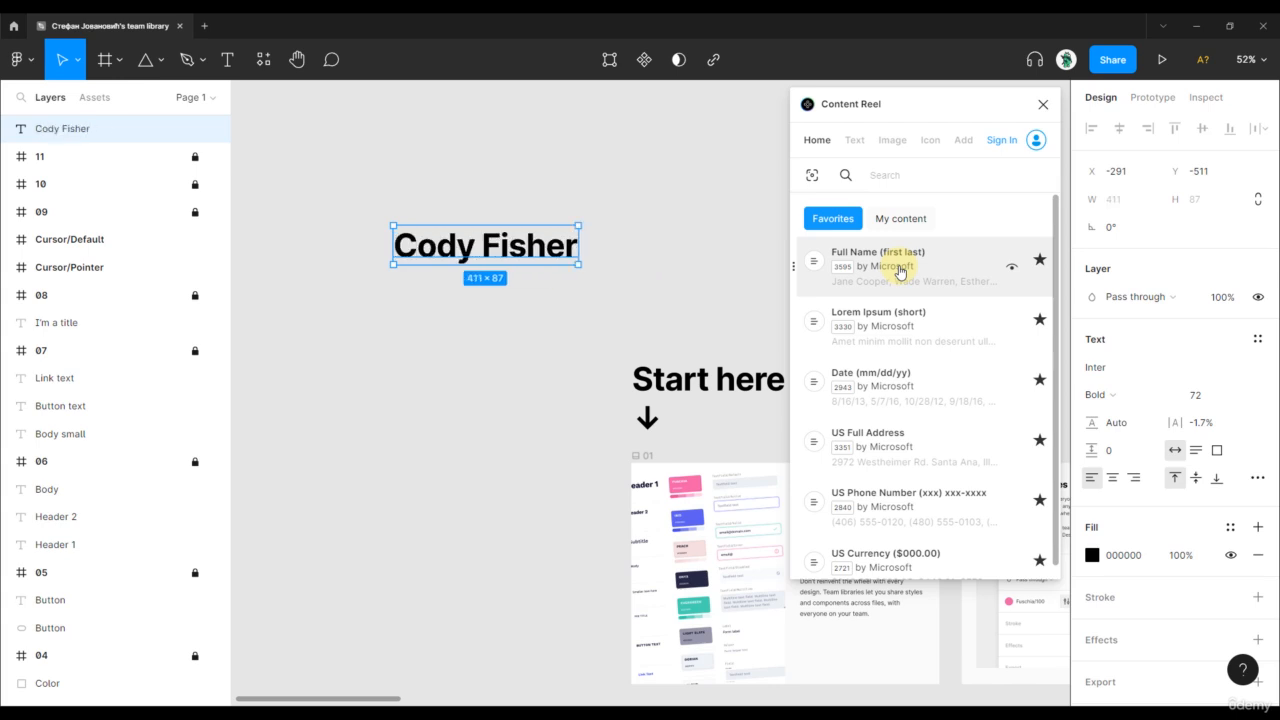
pyautogui.click(899, 268)
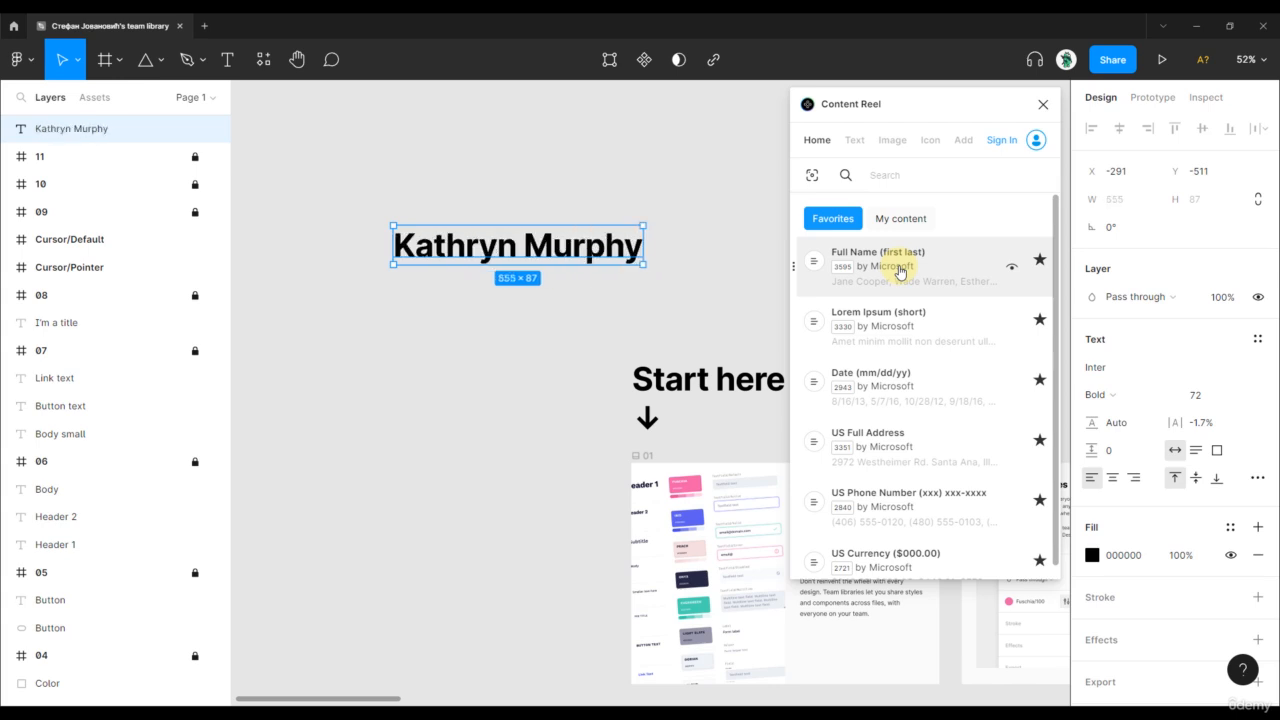
pyautogui.click(899, 268)
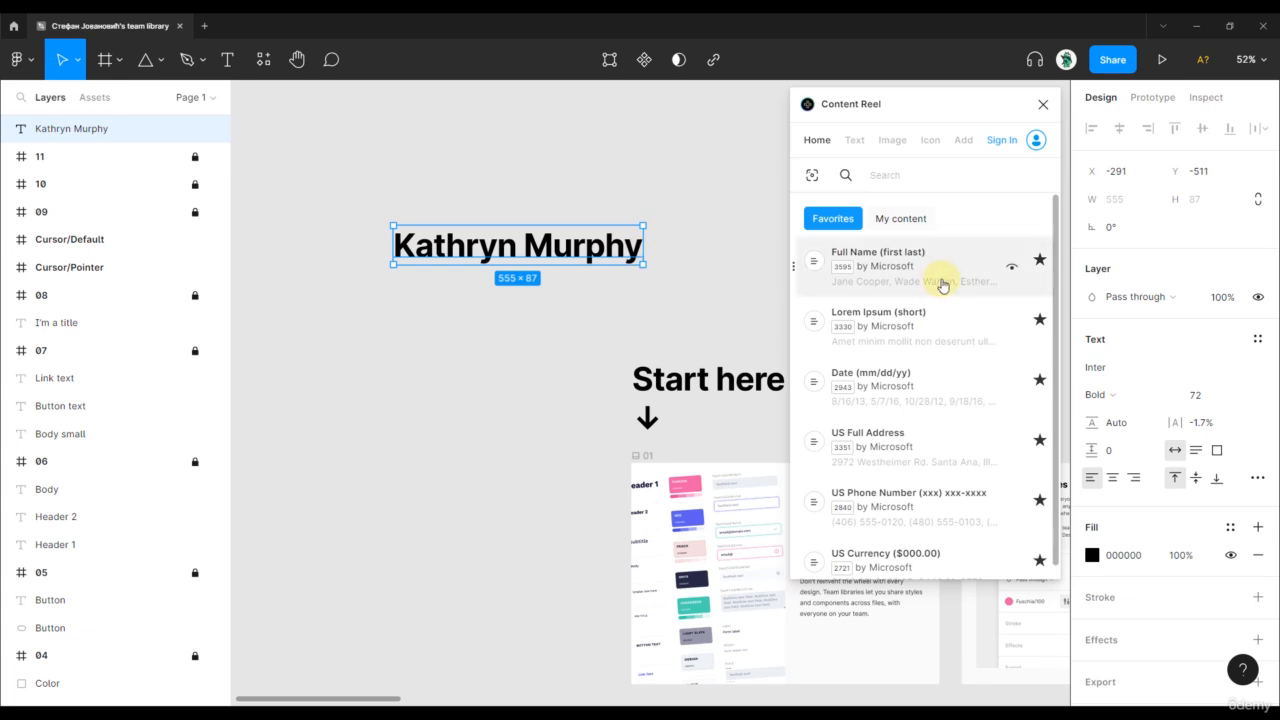
# Step: Replace the text with Lorem Ipsum (short) content and move the layer up and away from the library frames
pyautogui.click(899, 326)
pyautogui.scroll(-5, 646, 331)
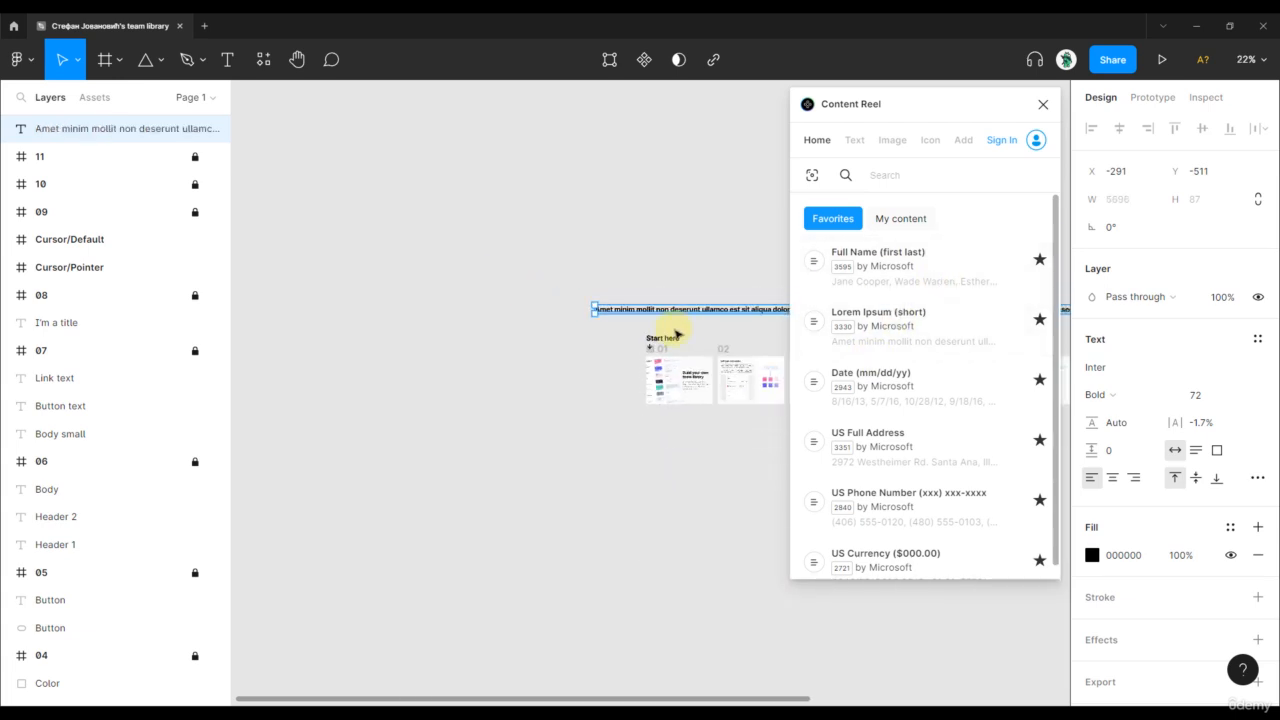
pyautogui.moveTo(697, 311); pyautogui.dragTo(533, 216)
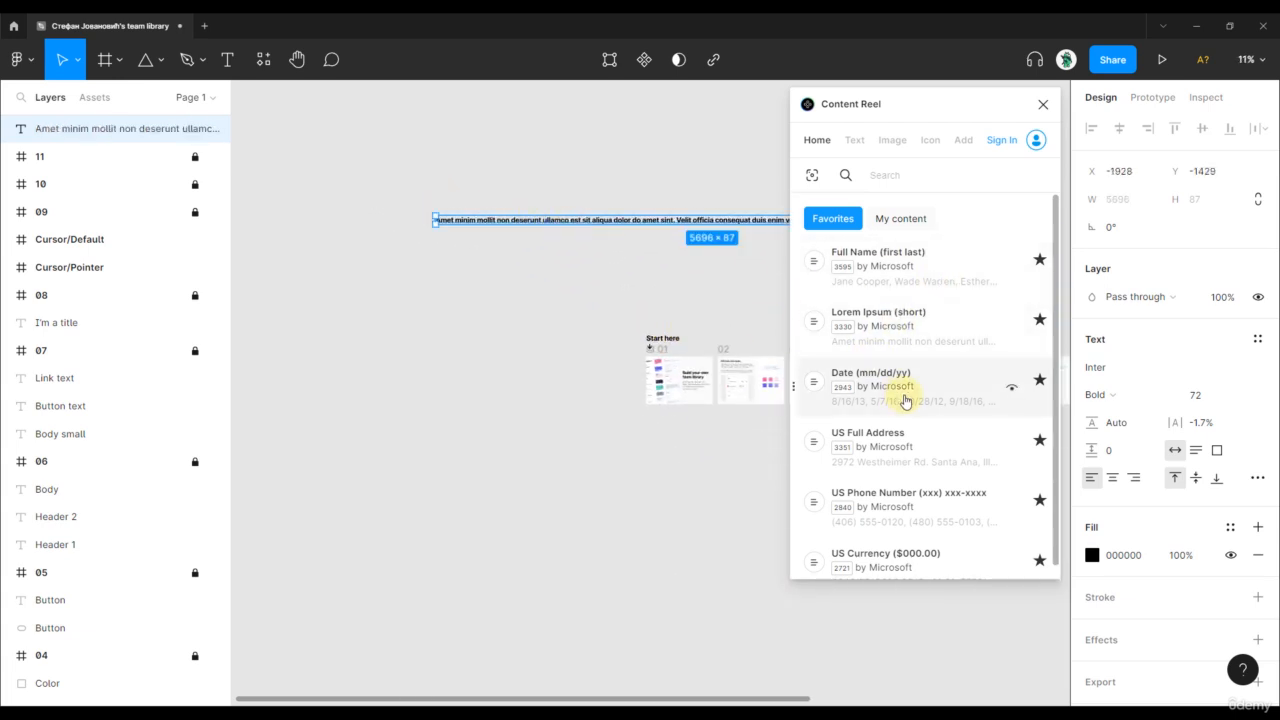
# Step: Try the Date (mm/dd/yy), US Full Address, US Phone Number and US Currency ($000.00) content on the text layer in turn
pyautogui.click(903, 397)
pyautogui.scroll(5, 481, 248)
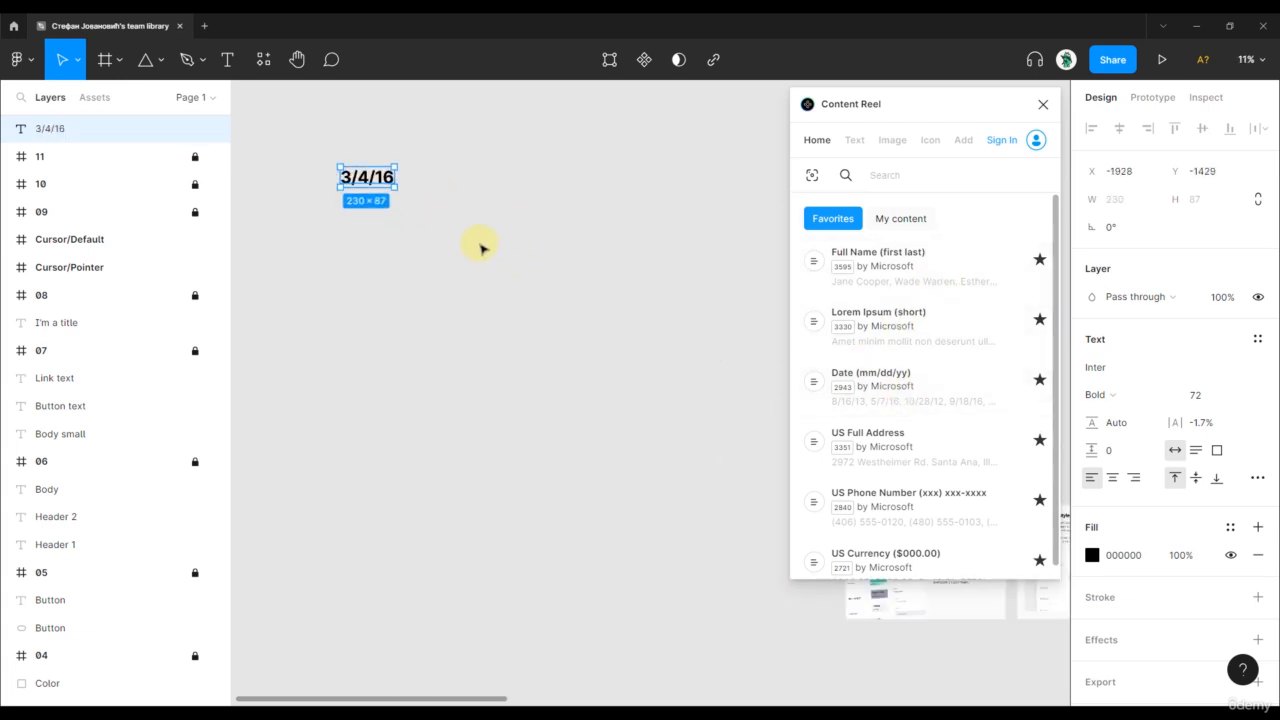
pyautogui.click(898, 438)
pyautogui.click(914, 522)
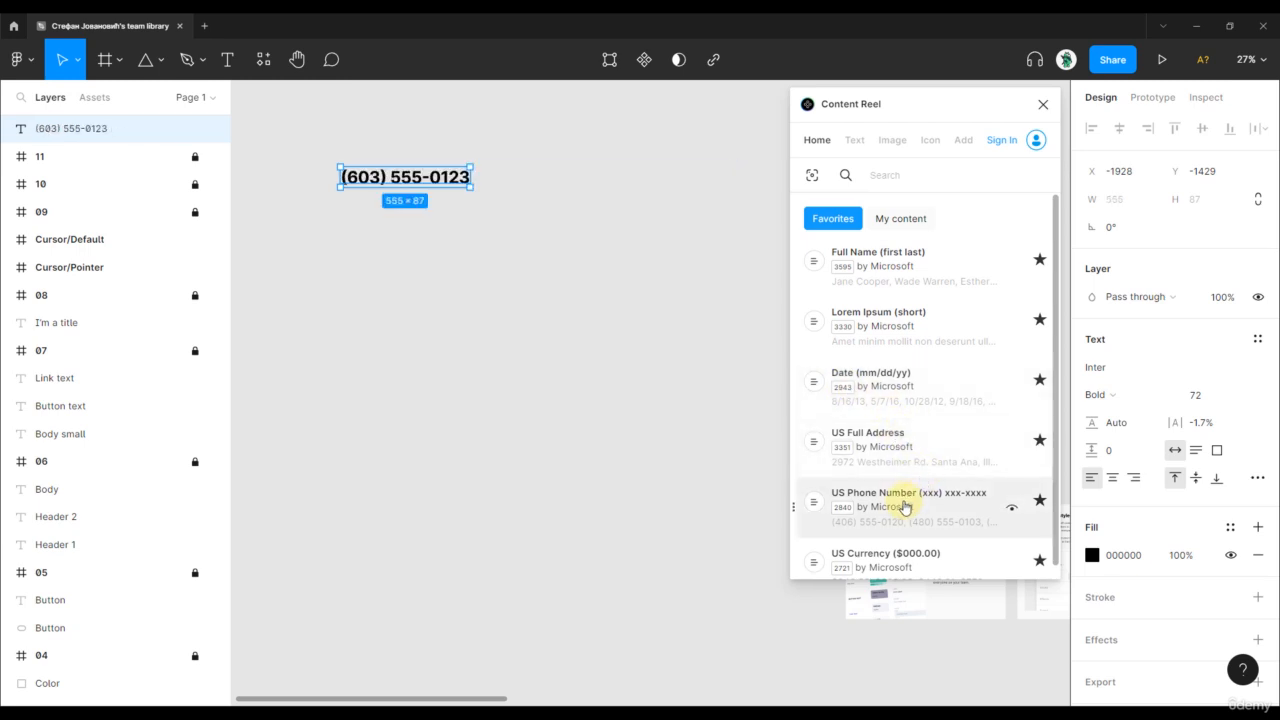
pyautogui.scroll(-1, 916, 532)
pyautogui.click(910, 533)
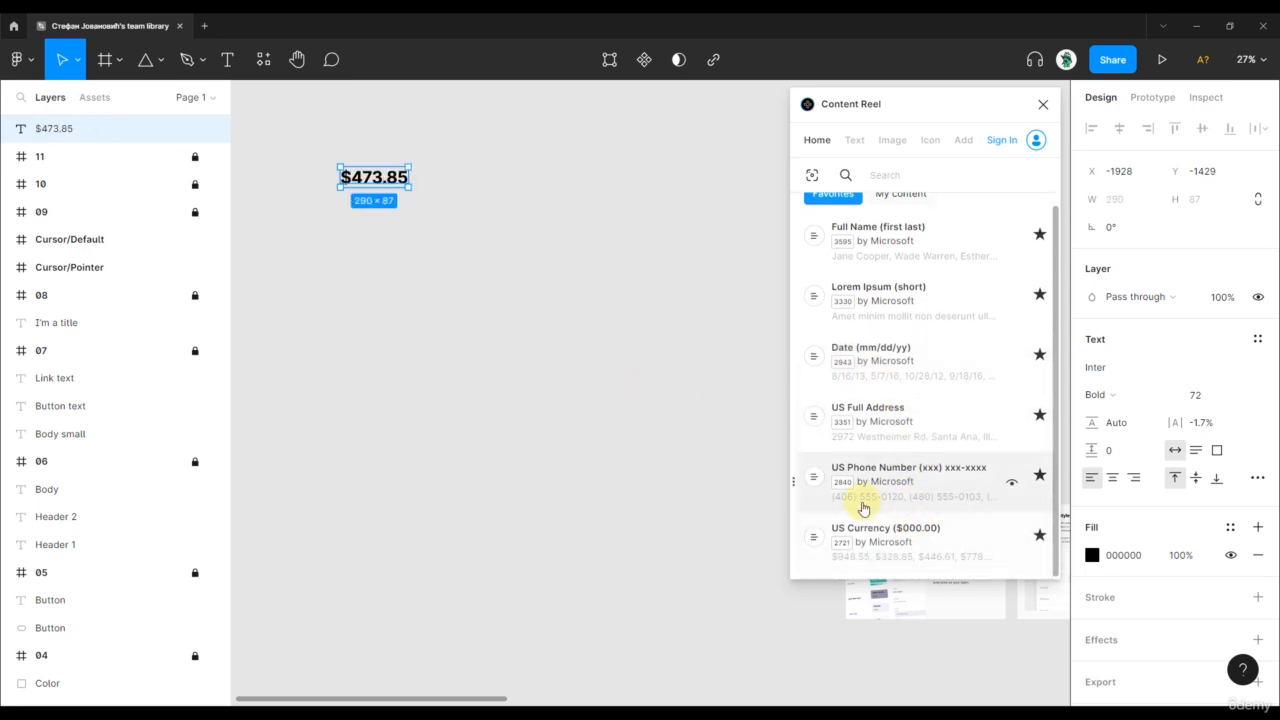
pyautogui.click(912, 540)
pyautogui.click(913, 541)
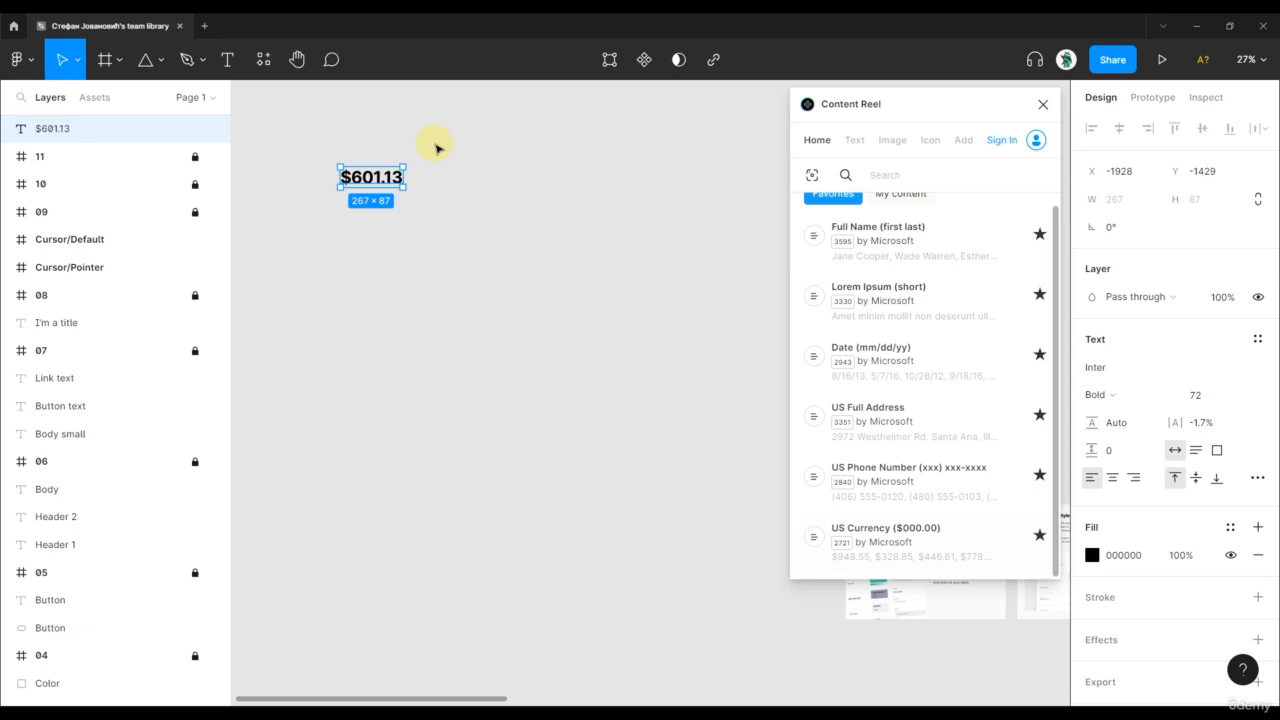
# Step: Fill the text layer with Email content from Content Reel's full text collection
pyautogui.click(866, 142)
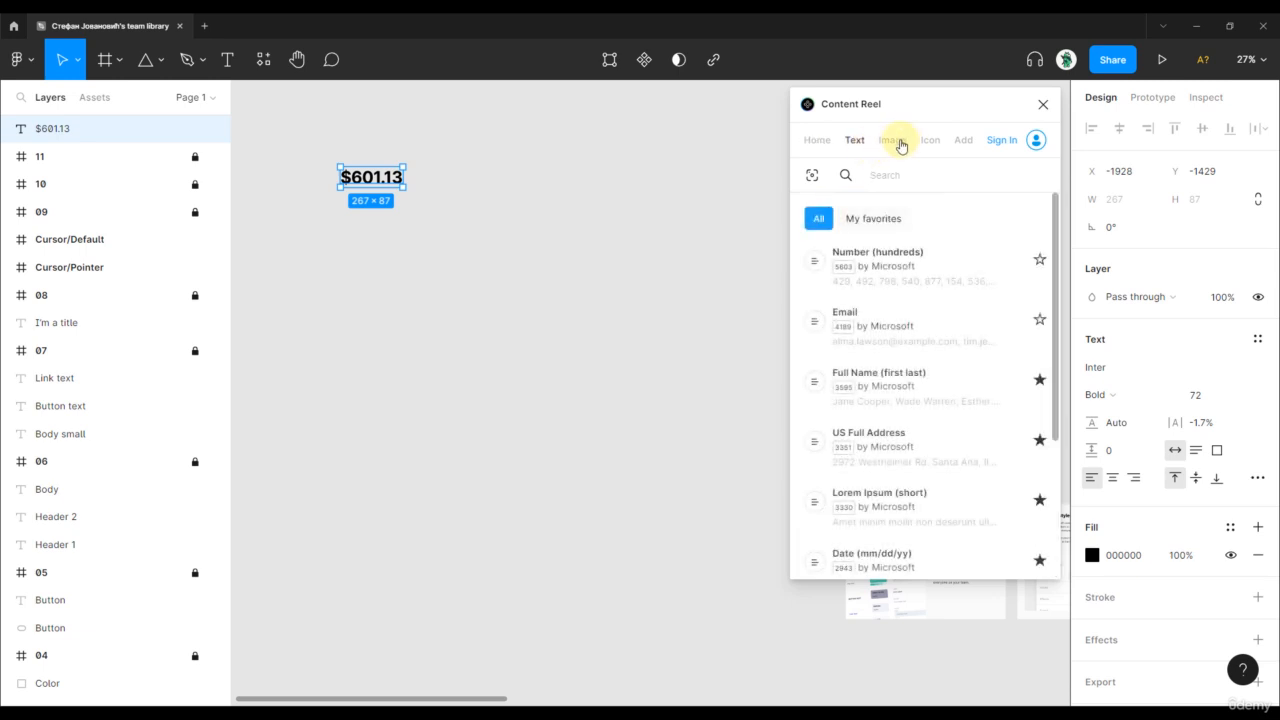
pyautogui.click(886, 323)
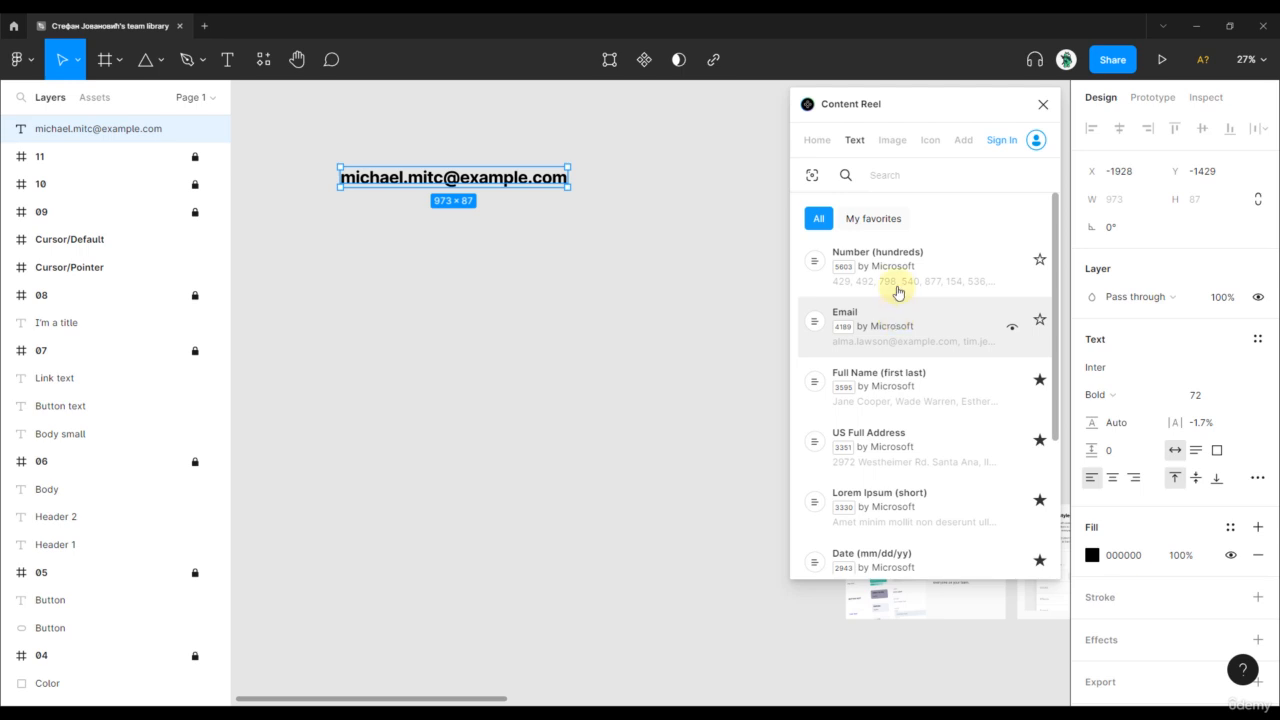
# Step: Draw a 766 × 766 circle below the e-mail text and fill it with an Avatars (male) image from Content Reel
pyautogui.click(892, 141)
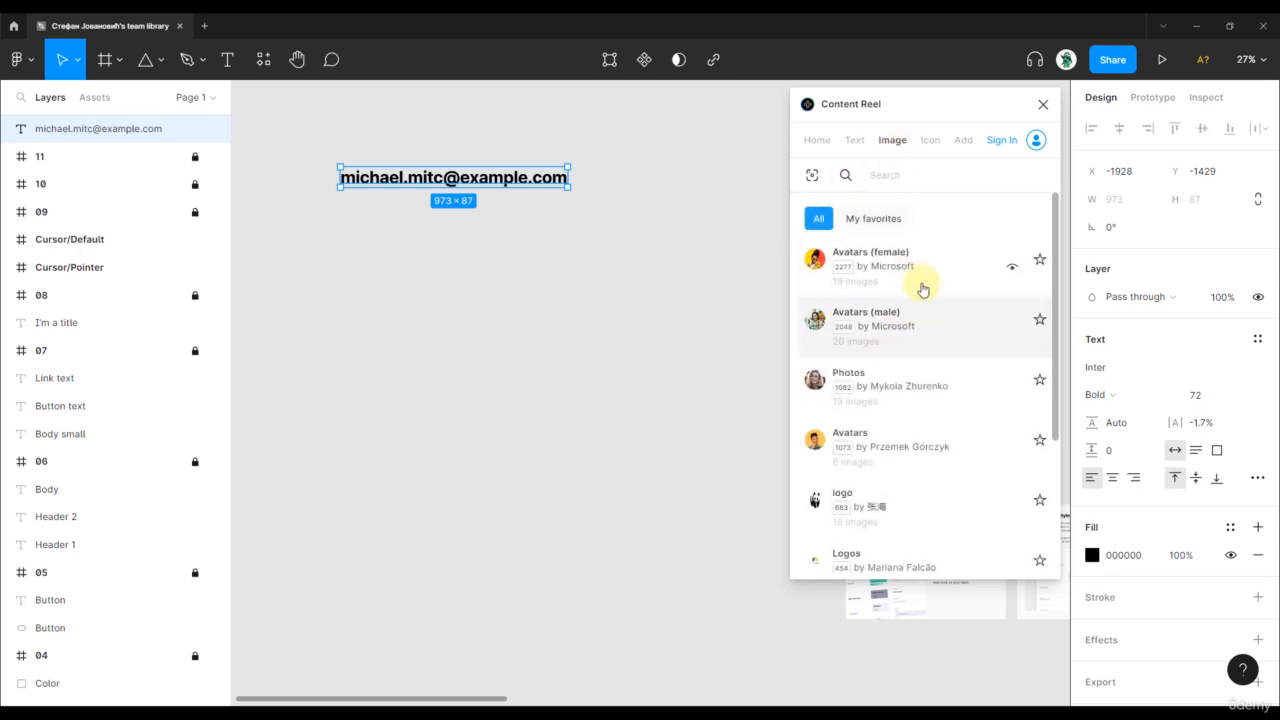
pyautogui.click(608, 293)
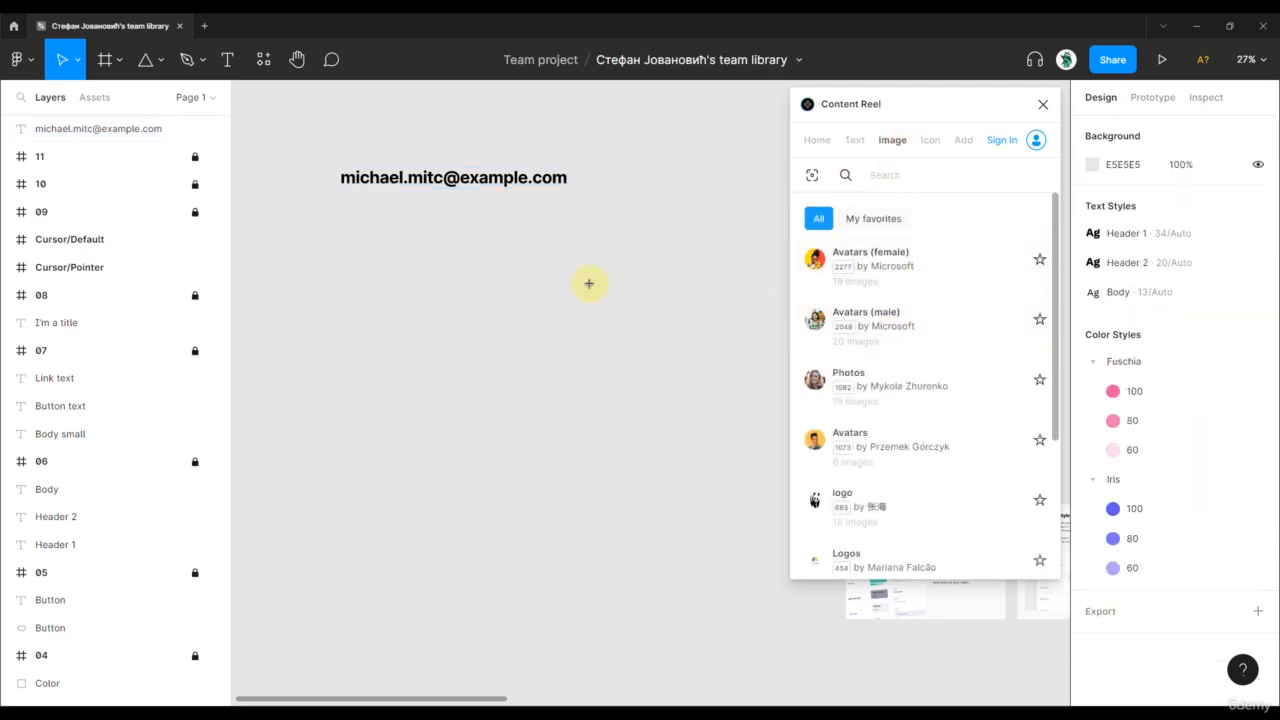
pyautogui.press('o')
pyautogui.moveTo(444, 292)
pyautogui.mouseDown()
pyautogui.moveTo(533, 378)
pyautogui.moveTo(553, 372)
pyautogui.mouseUp()
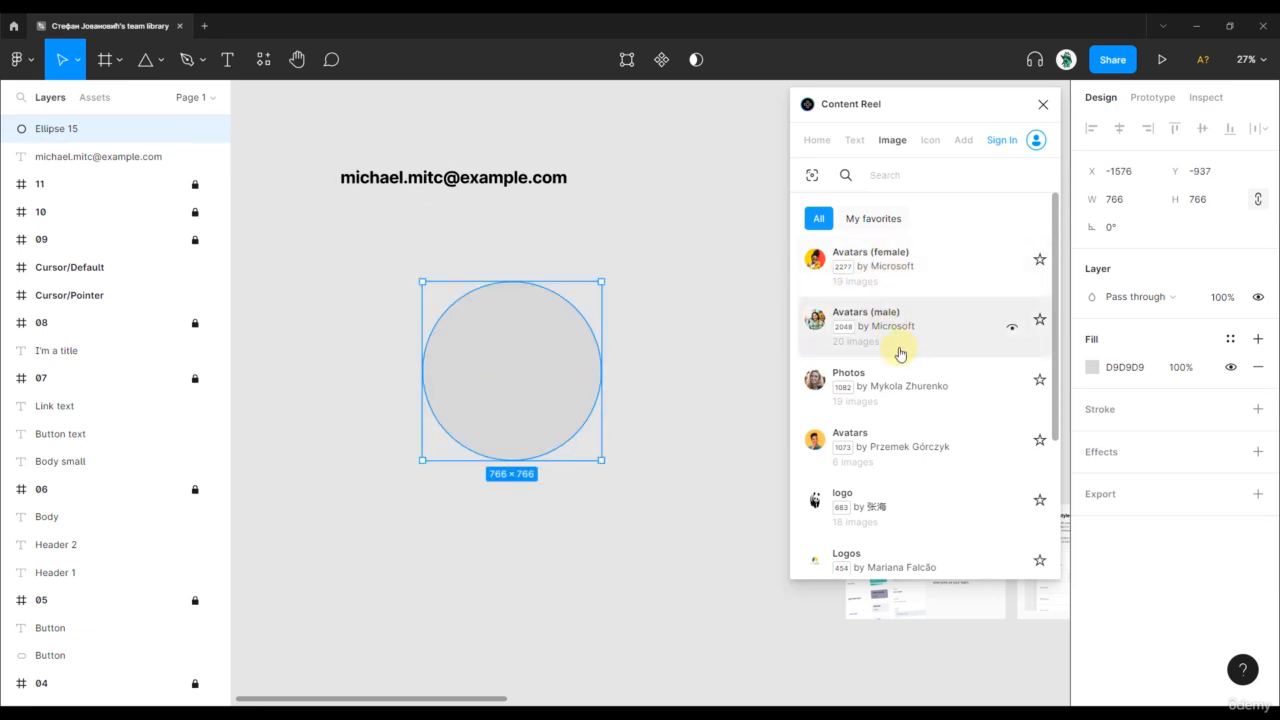
pyautogui.click(886, 318)
pyautogui.click(634, 361)
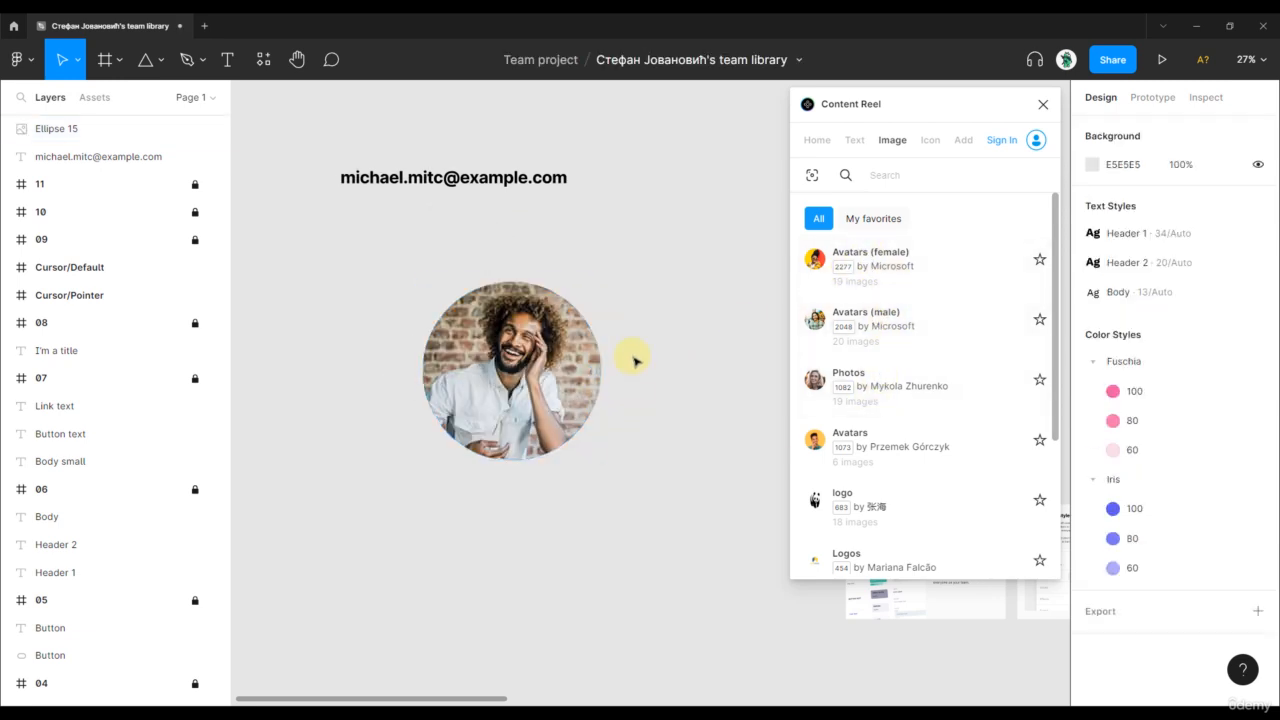
# Step: Show the icon collections available in Content Reel
pyautogui.scroll(-3, 634, 361)
pyautogui.moveTo(682, 320); pyautogui.dragTo(641, 425)
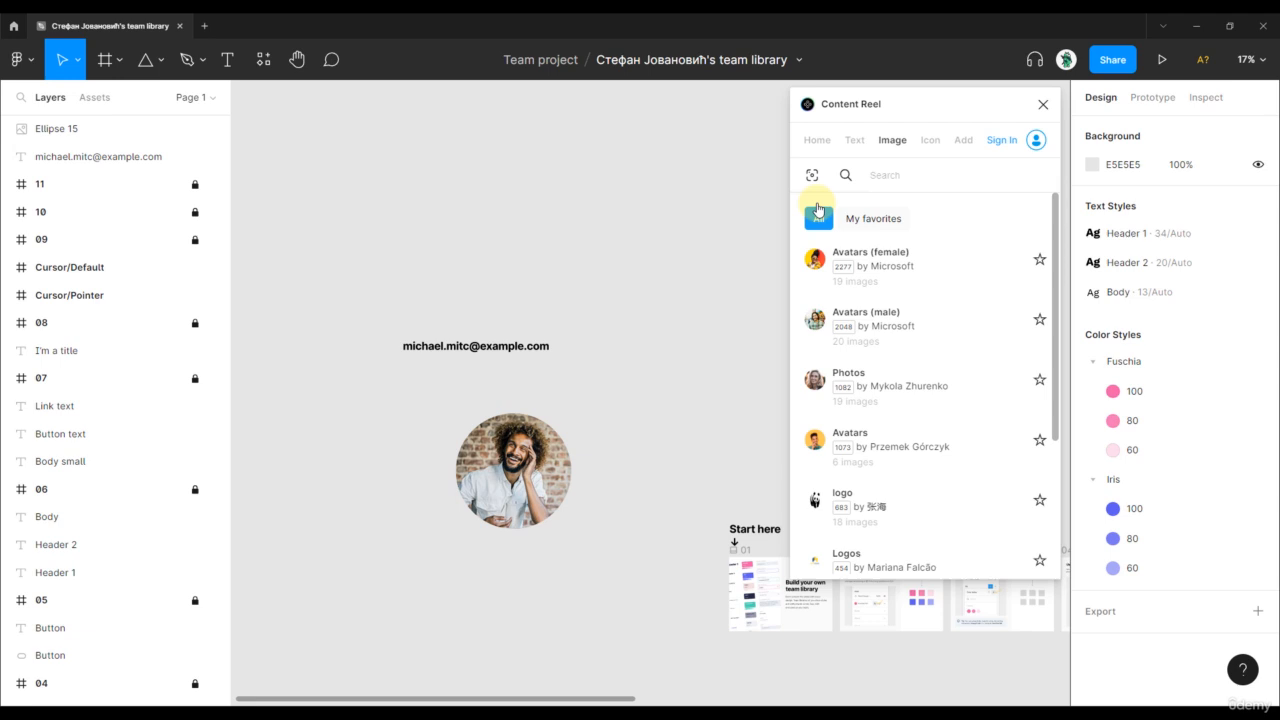
pyautogui.click(928, 141)
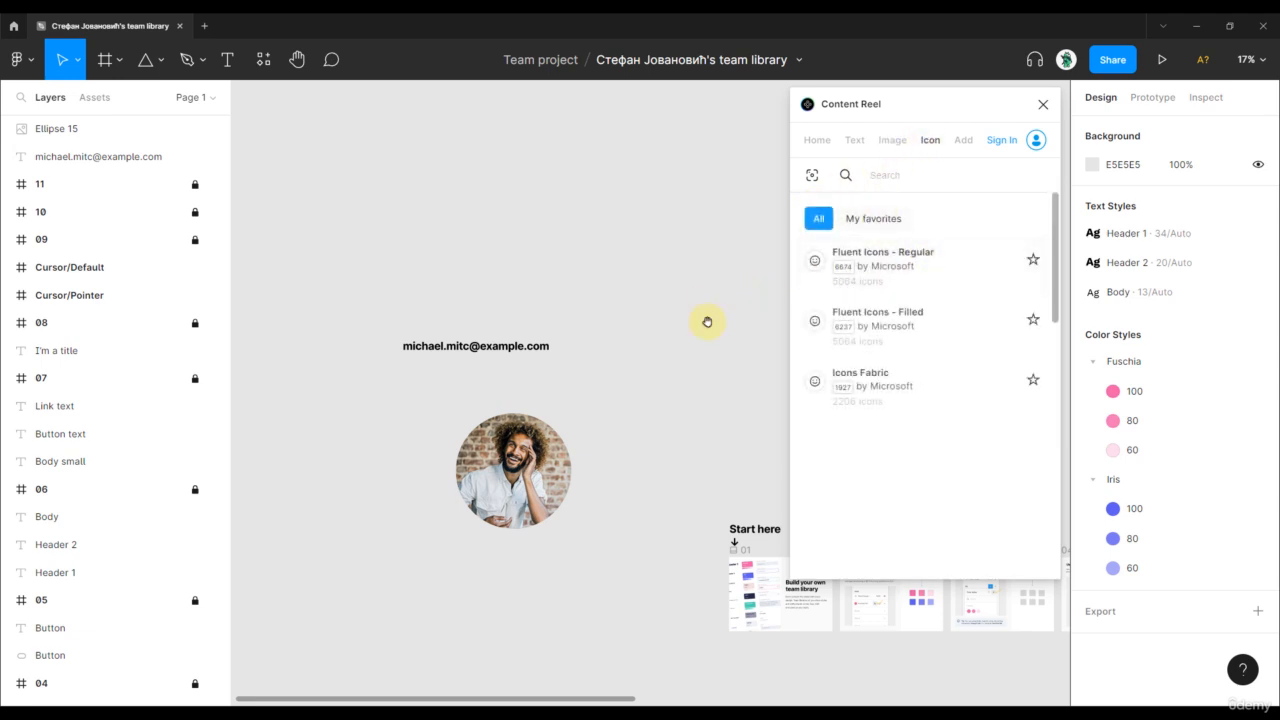
# Step: Close Content Reel and delete the sample e-mail text and avatar circle from the canvas
pyautogui.moveTo(707, 322); pyautogui.dragTo(654, 134)
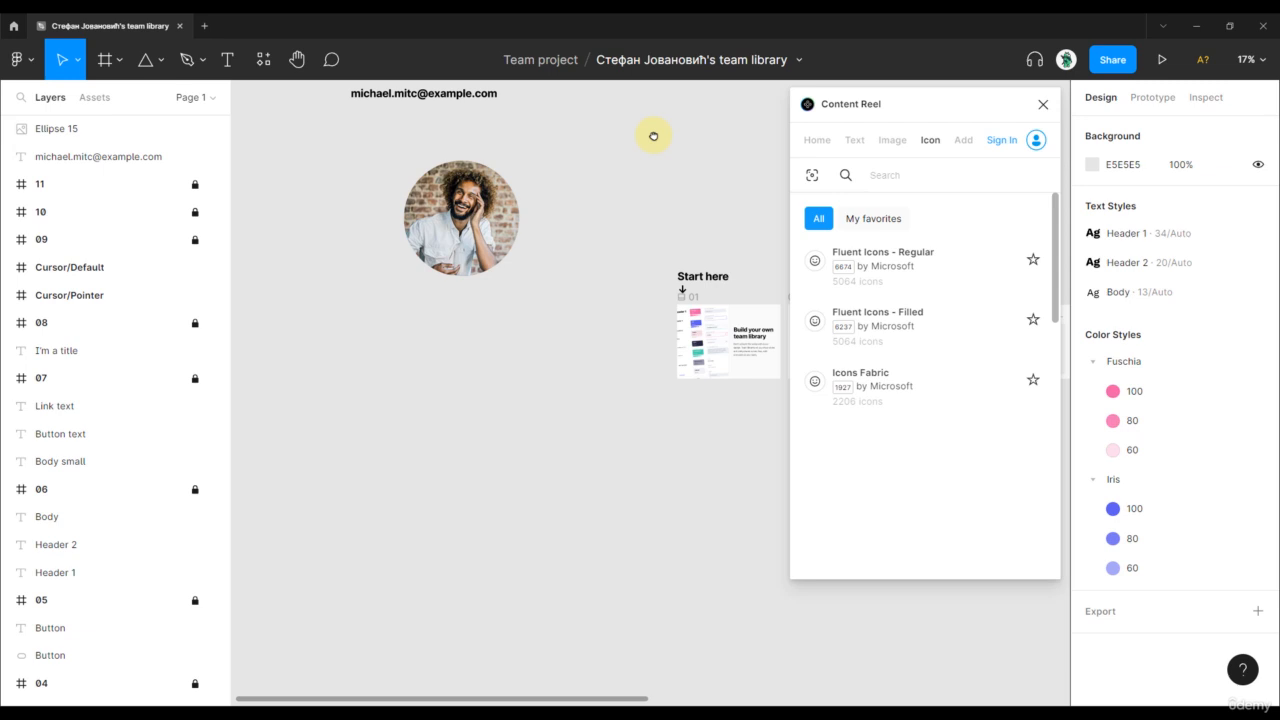
pyautogui.click(1040, 106)
pyautogui.scroll(5, 449, 277)
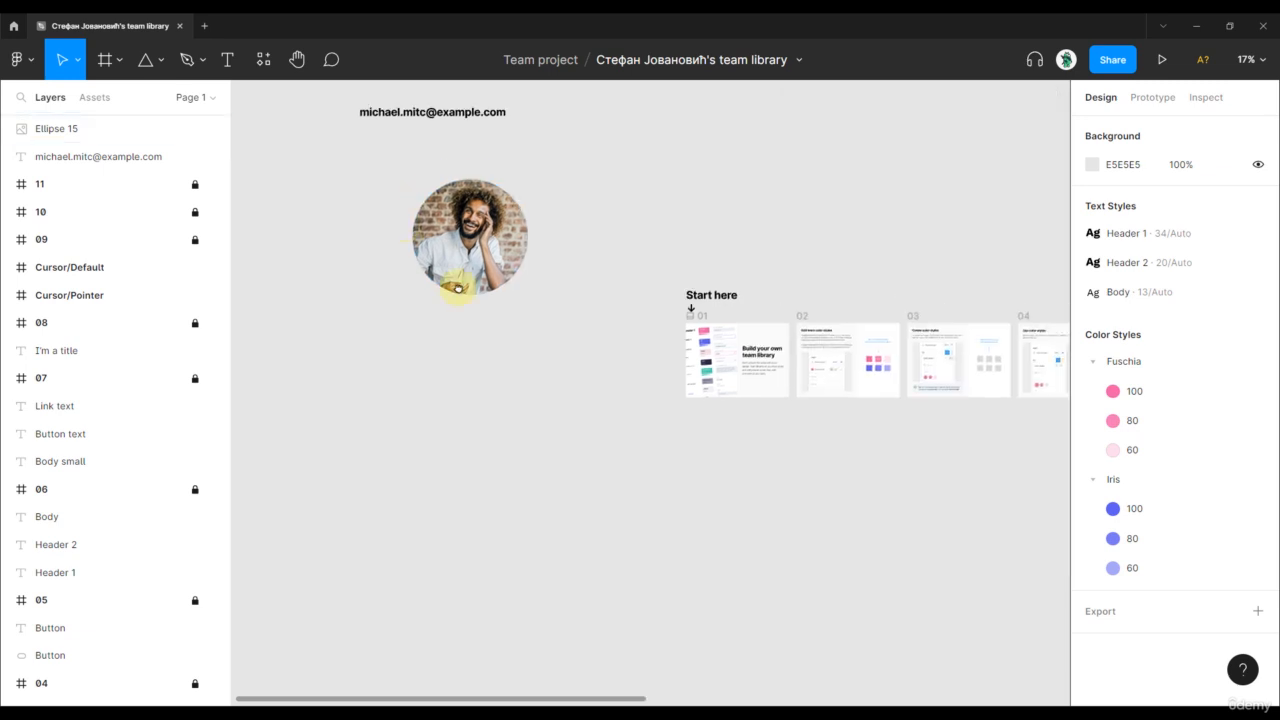
pyautogui.moveTo(391, 180); pyautogui.dragTo(610, 402)
pyautogui.press('Delete')
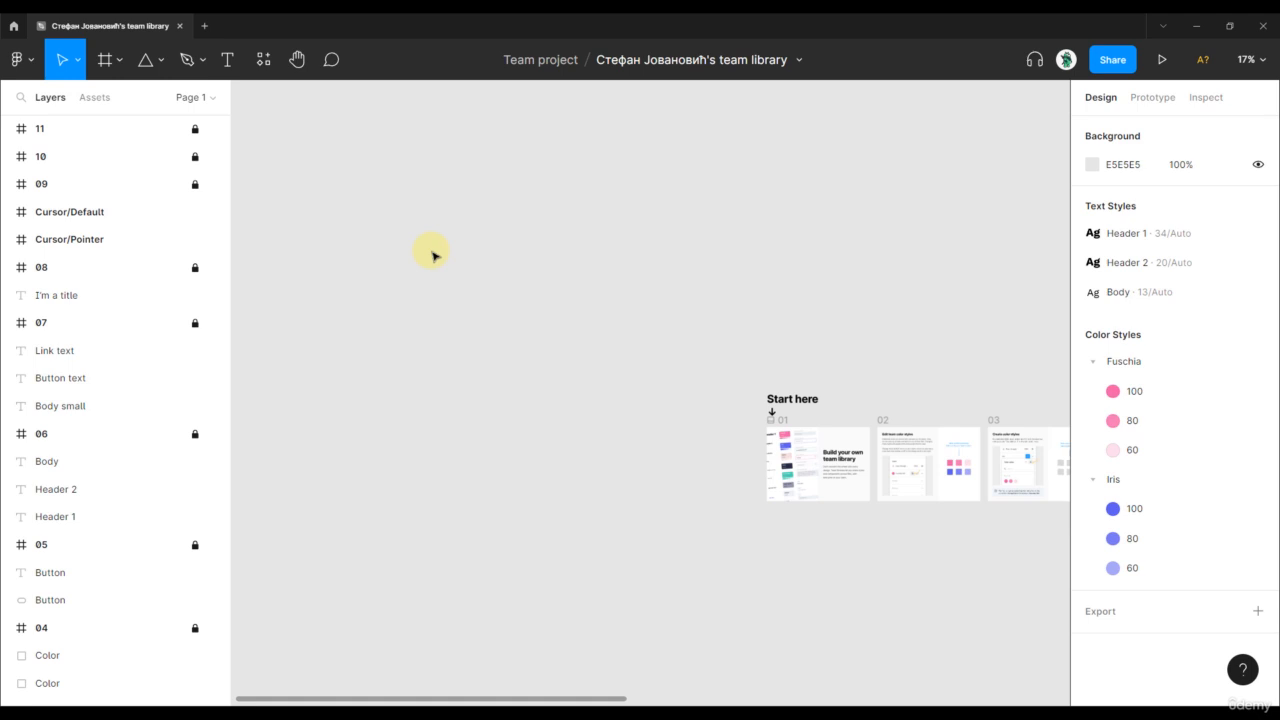
# Step: Search the plugins for "figmoji" and run Figmoji
pyautogui.click(263, 59)
pyautogui.write('figmo')
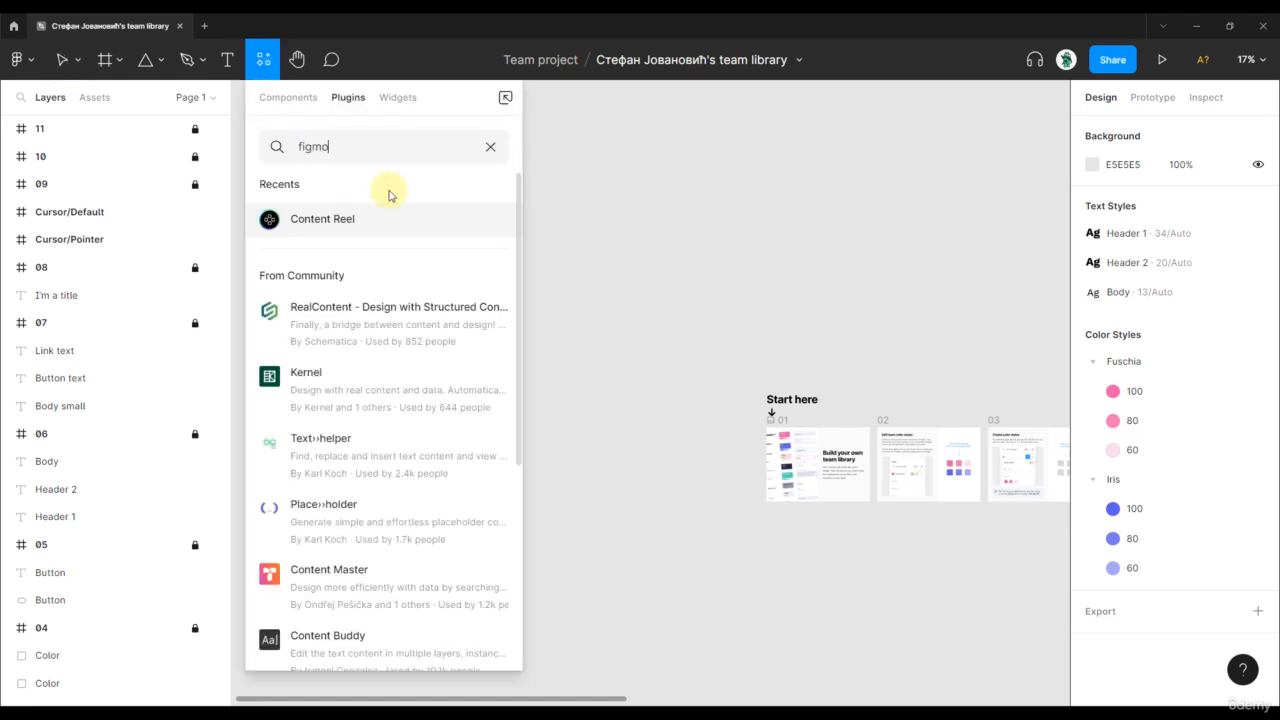
pyautogui.write('ji')
pyautogui.click(357, 221)
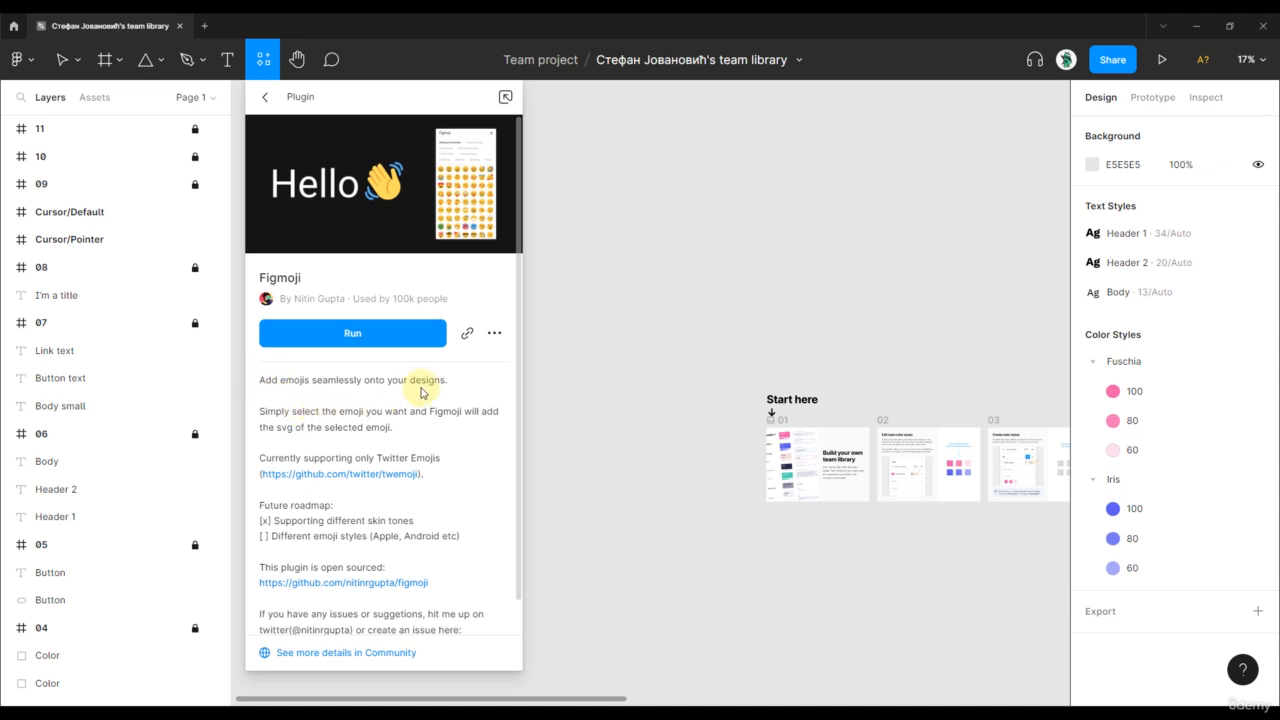
pyautogui.click(400, 338)
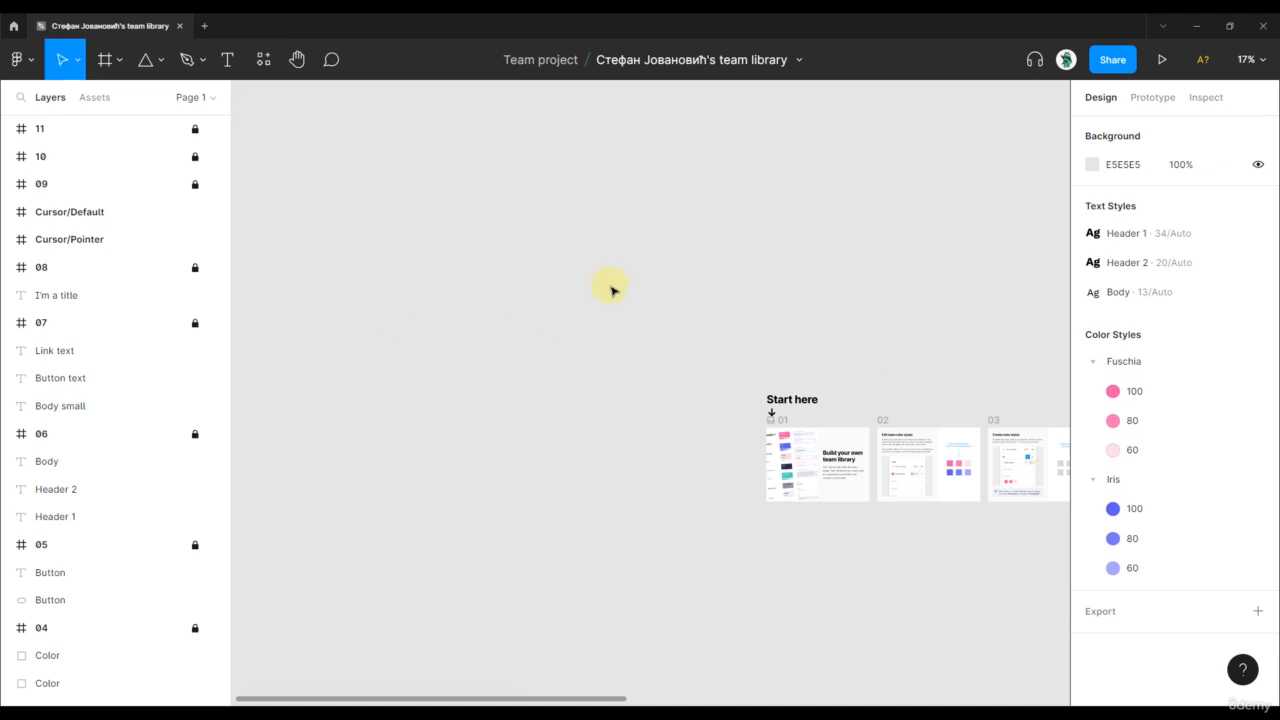
pyautogui.moveTo(646, 177); pyautogui.dragTo(667, 125)
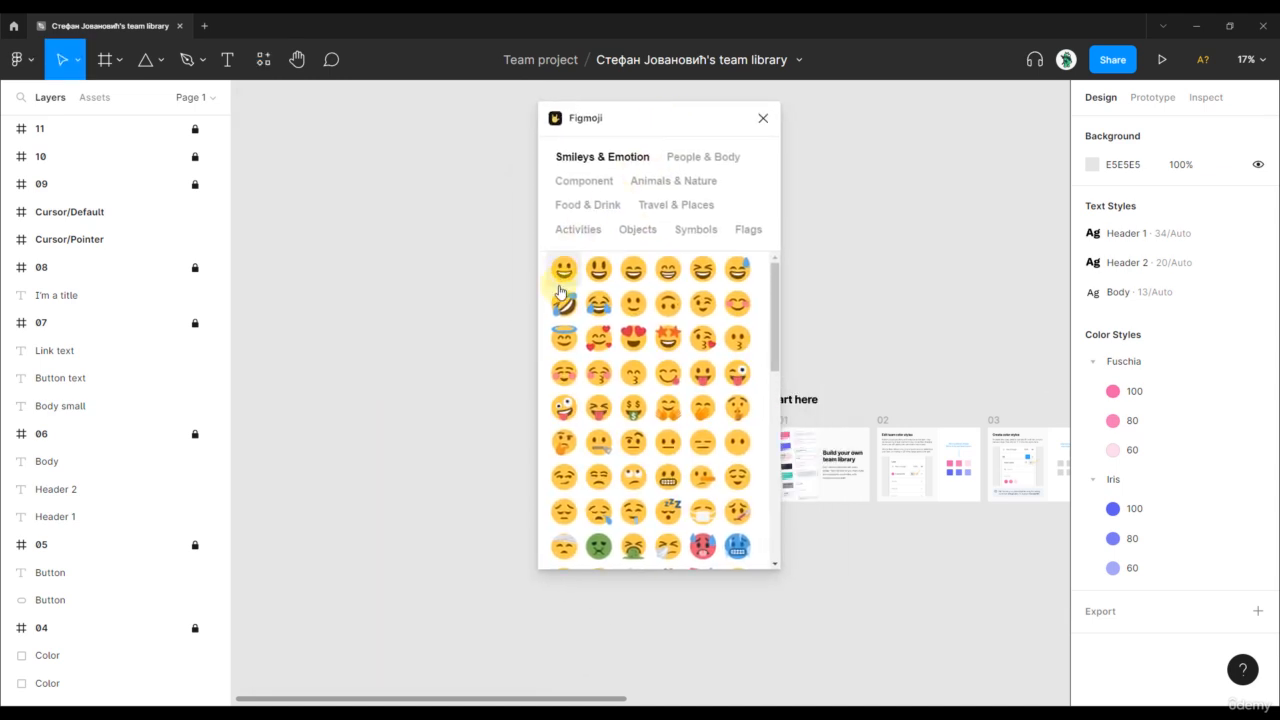
# Step: Insert the grinning face with big eyes from Figmoji's Smileys & Emotion set, and close the plugin
pyautogui.click(606, 180)
pyautogui.click(638, 158)
pyautogui.click(598, 270)
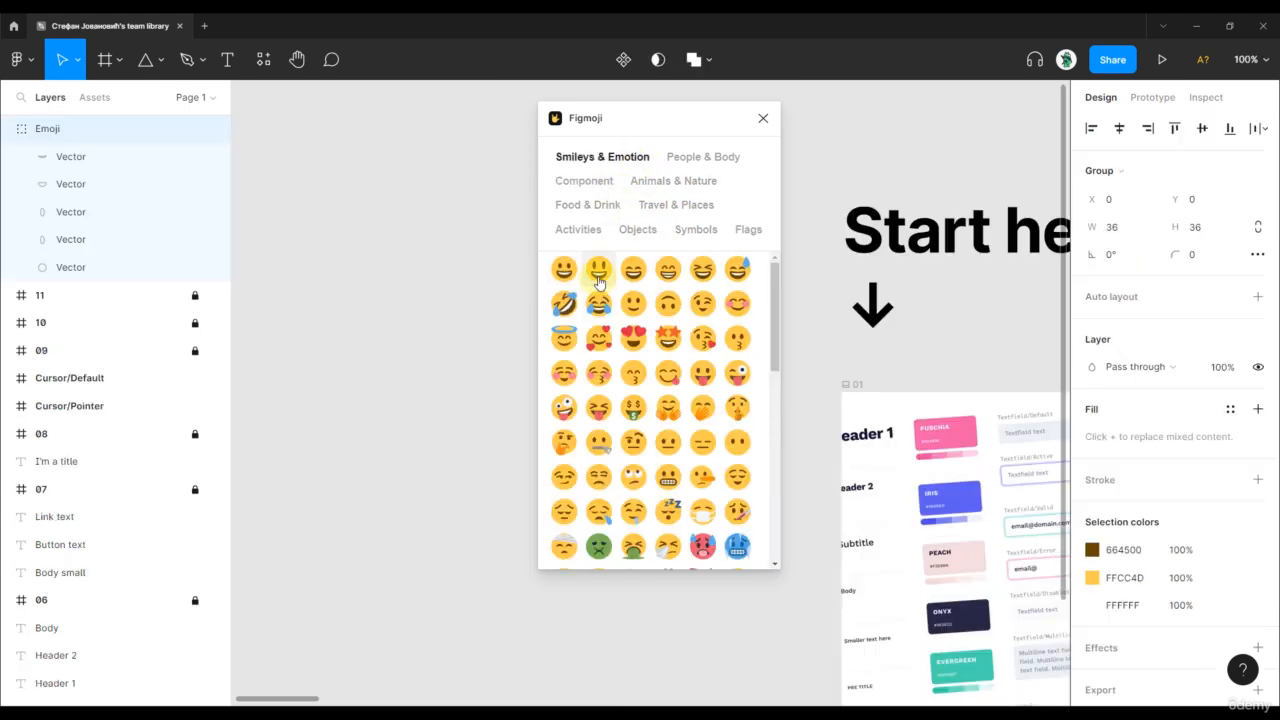
pyautogui.click(764, 119)
pyautogui.hotkey('shift', '2')
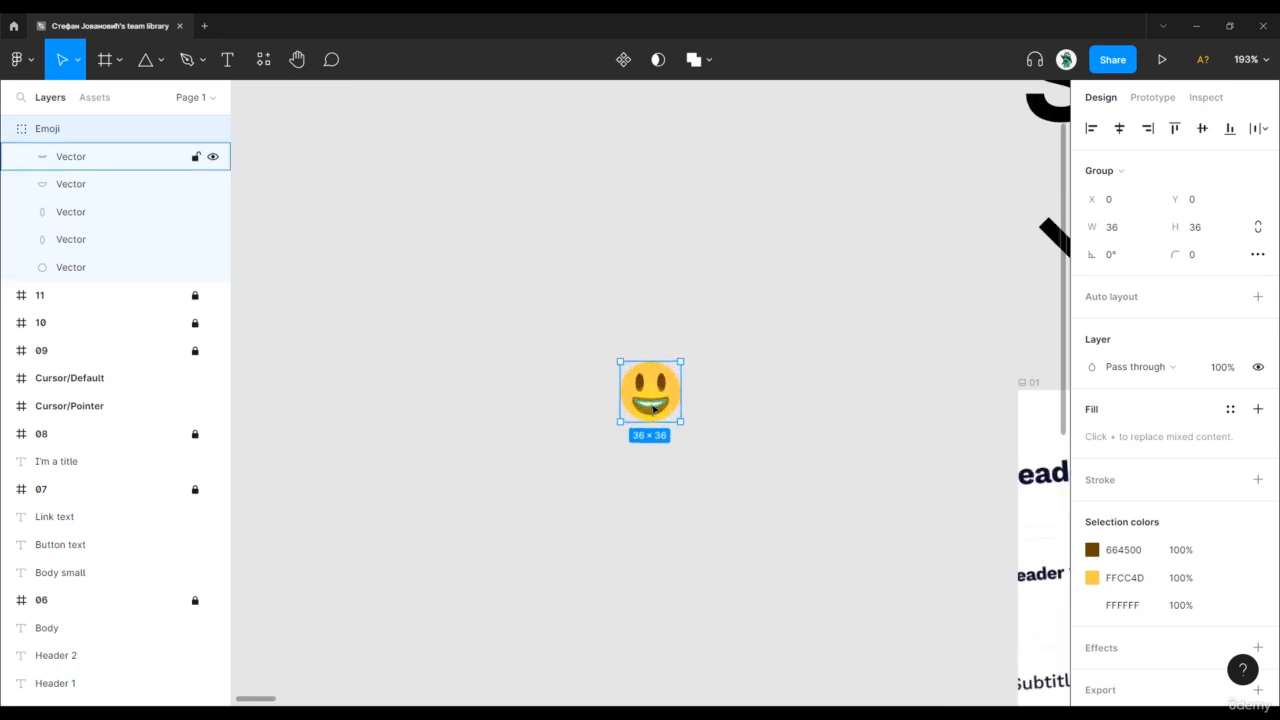
# Step: Examine the individual vector shapes that make up the emoji's eyes, mouth and teeth
pyautogui.click(783, 320)
pyautogui.scroll(5, 695, 325)
pyautogui.doubleClick(700, 305)
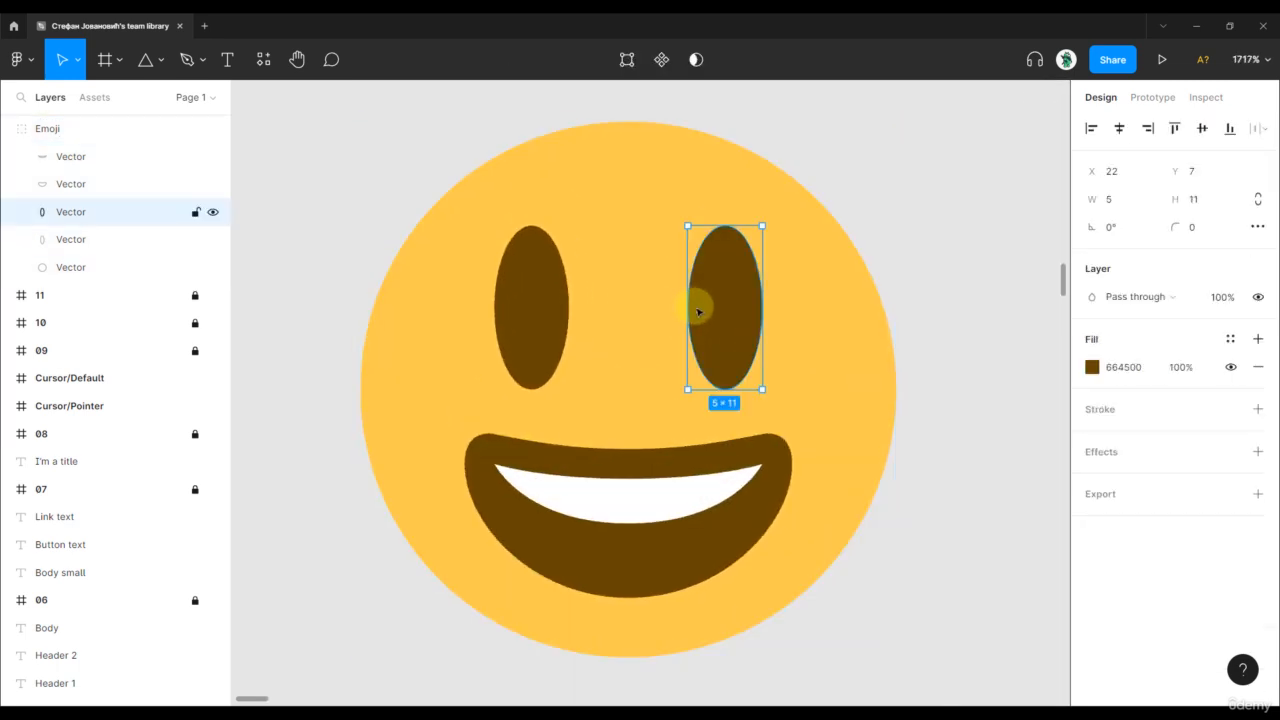
pyautogui.click(634, 246)
pyautogui.click(543, 287)
pyautogui.click(694, 286)
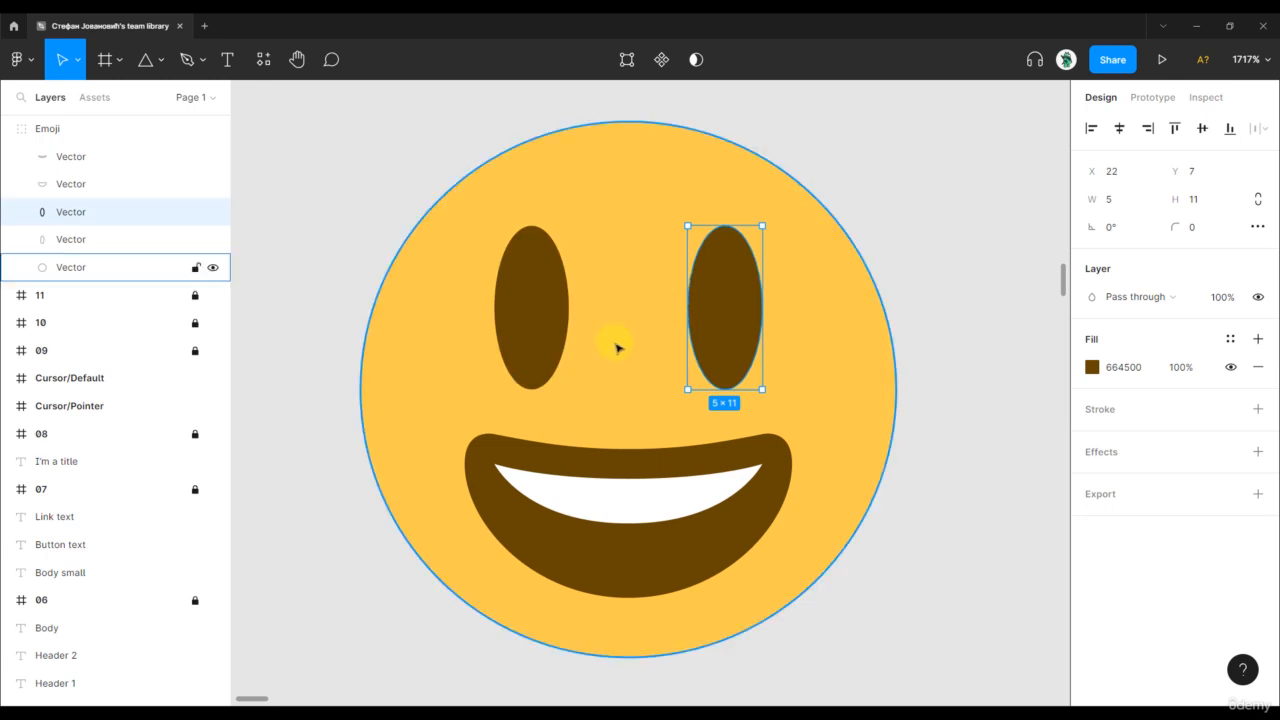
pyautogui.click(611, 468)
pyautogui.click(630, 502)
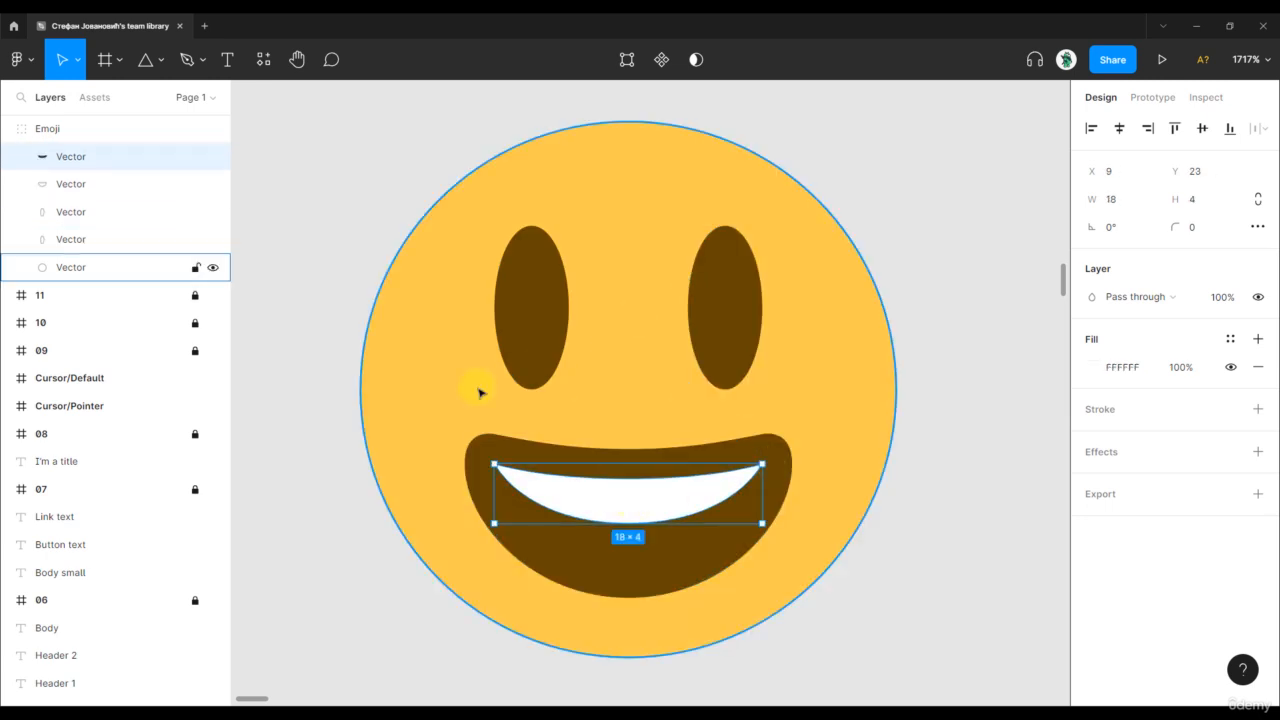
pyautogui.scroll(-5, 617, 394)
pyautogui.click(445, 215)
pyautogui.moveTo(445, 215); pyautogui.dragTo(714, 391)
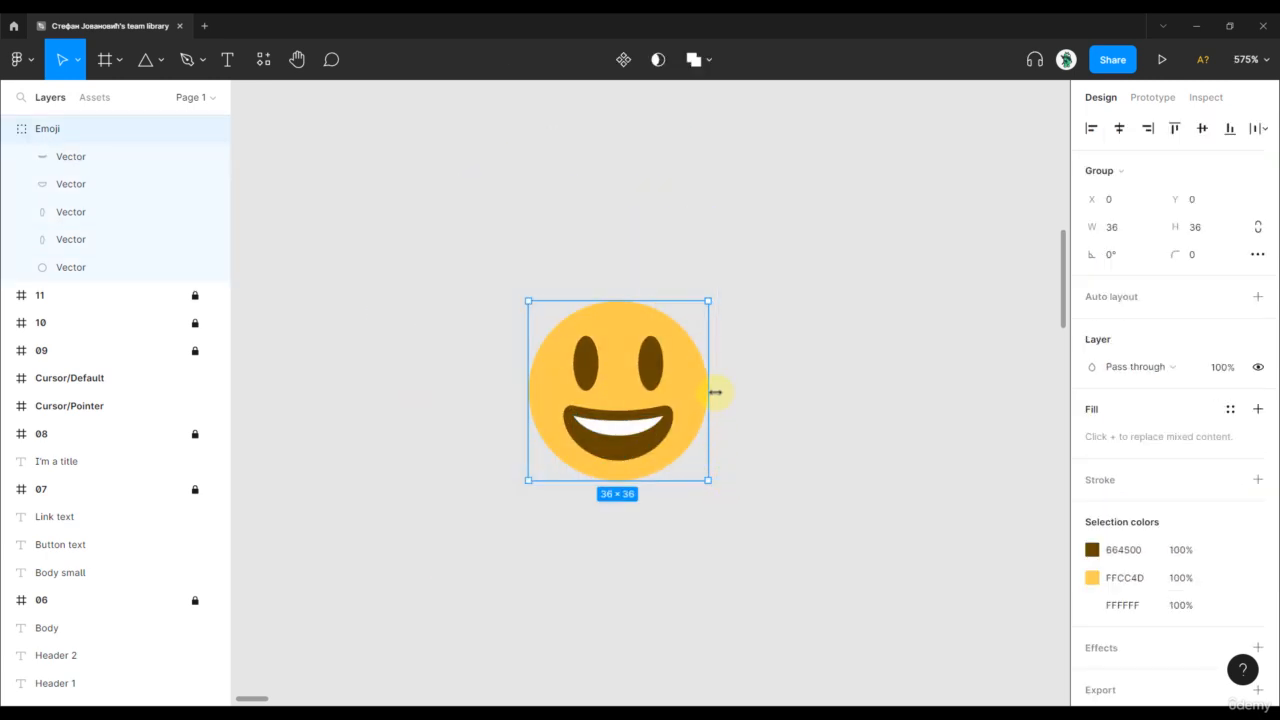
# Step: Move the emoji group up to X 8, Y -76, and delete it from the canvas
pyautogui.scroll(-10, 720, 389)
pyautogui.scroll(3, 754, 386)
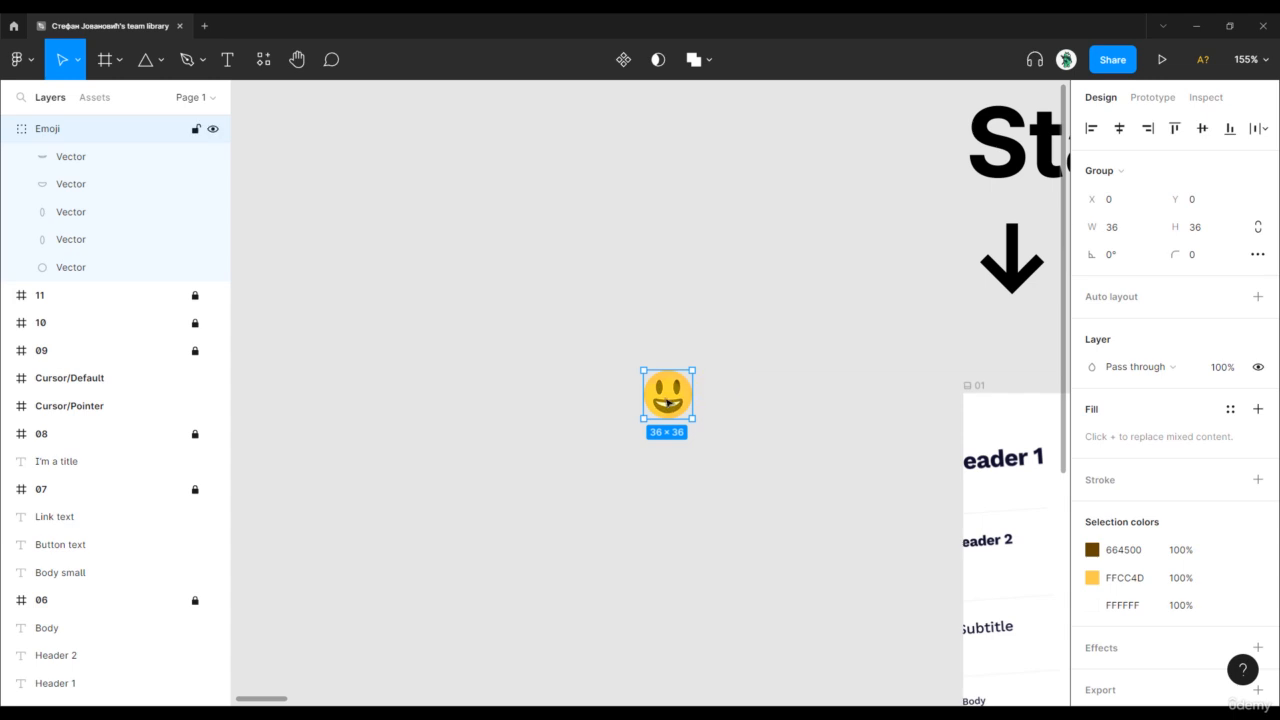
pyautogui.moveTo(667, 403); pyautogui.dragTo(680, 300)
pyautogui.moveTo(546, 196); pyautogui.dragTo(771, 354)
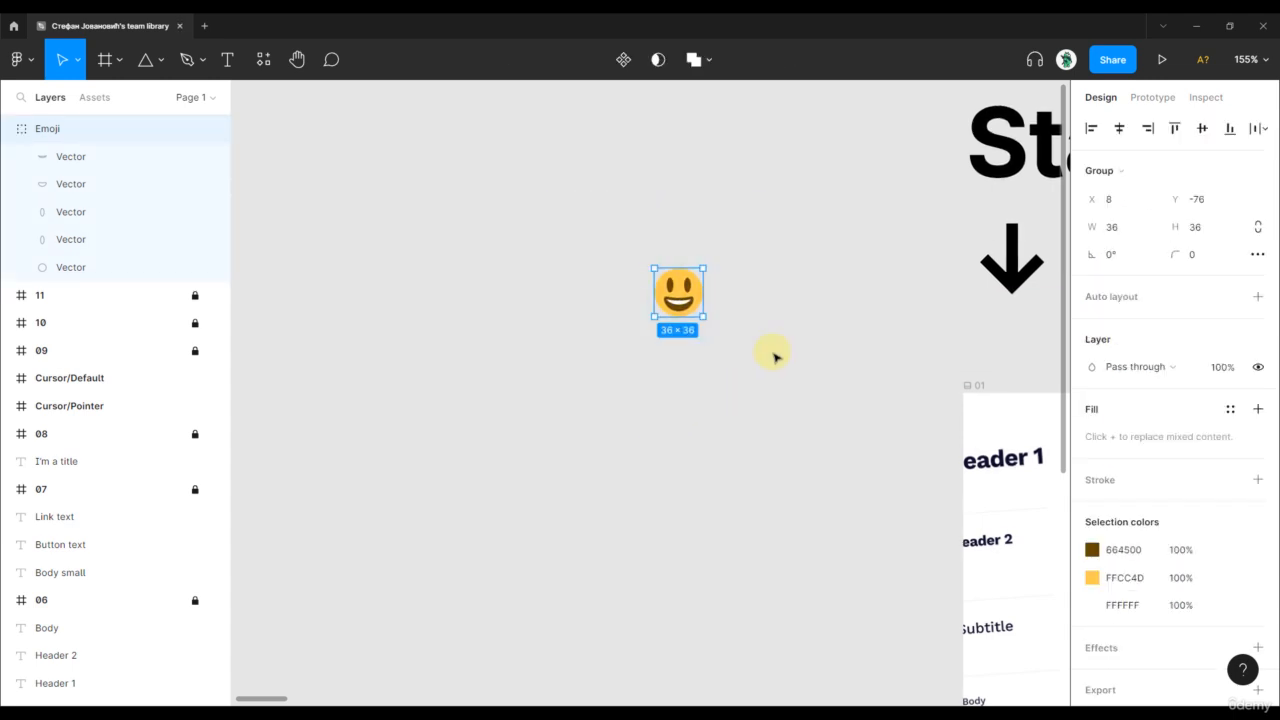
pyautogui.press('Delete')
pyautogui.scroll(-5, 775, 356)
pyautogui.scroll(3, 650, 355)
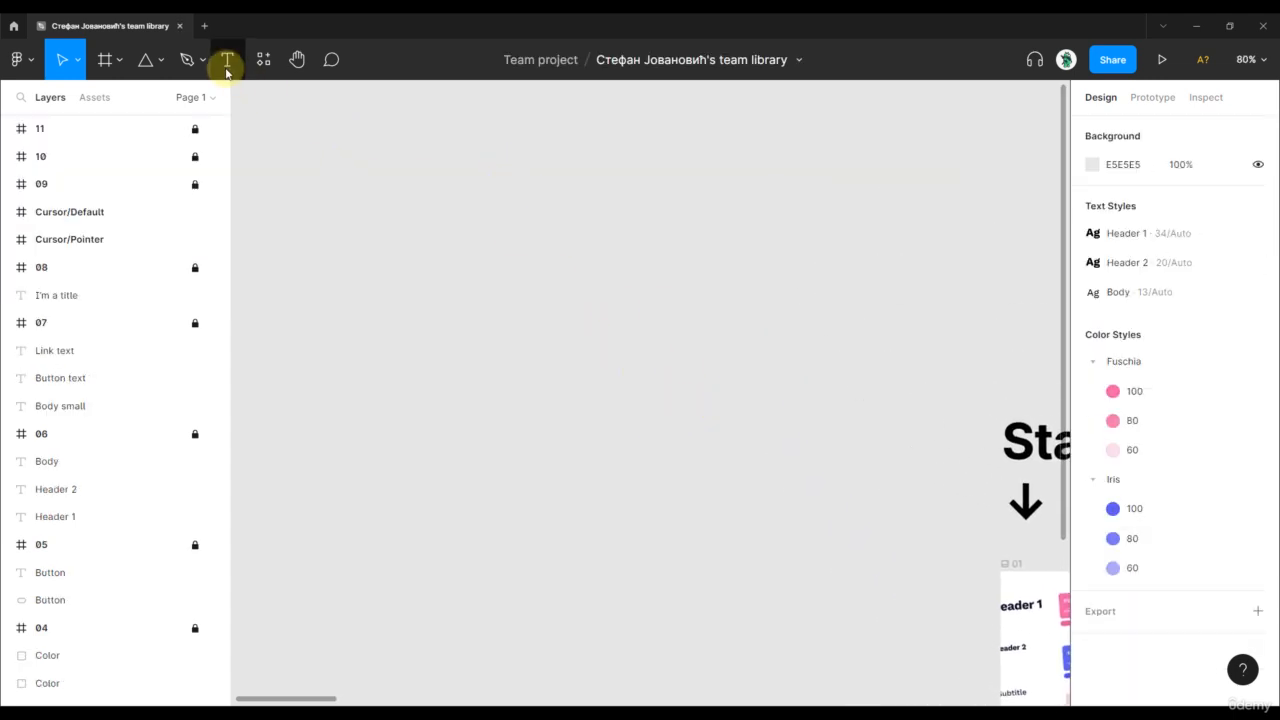
# Step: Search the plugins for "isome" and open the details of the Isometric plugin
pyautogui.click(263, 59)
pyautogui.write('iso')
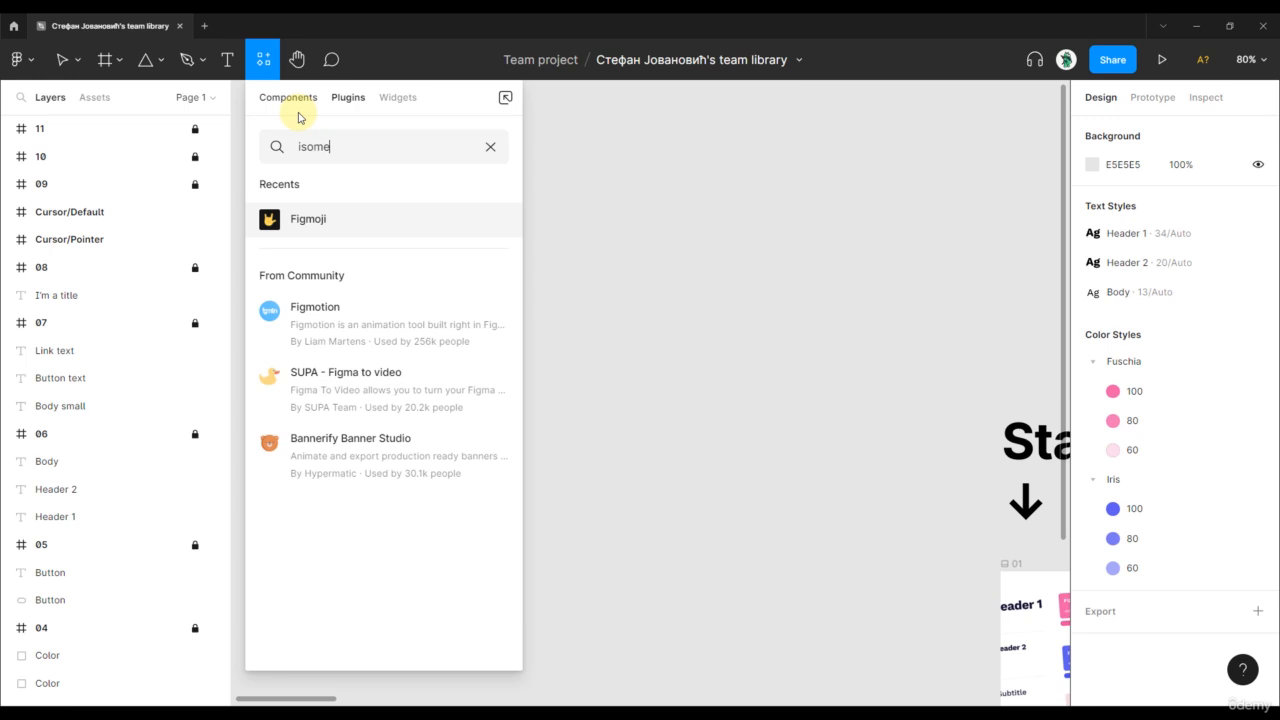
pyautogui.write('me')
pyautogui.click(320, 218)
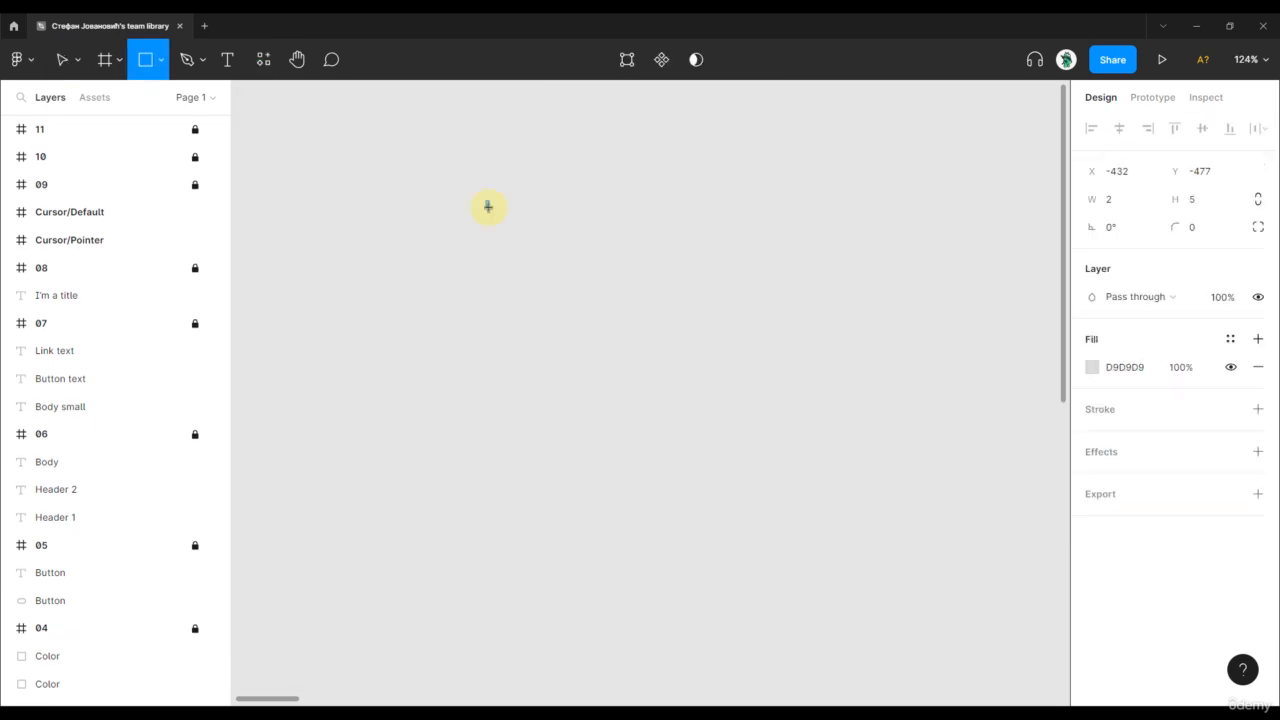
# Step: Draw a square about 203 × 203 on the empty canvas and fill it with white (FFFFFF)
pyautogui.moveTo(486, 201); pyautogui.dragTo(706, 420)
pyautogui.click(1091, 368)
pyautogui.moveTo(979, 308); pyautogui.dragTo(672, 168)
pyautogui.click(668, 162)
pyautogui.click(581, 218)
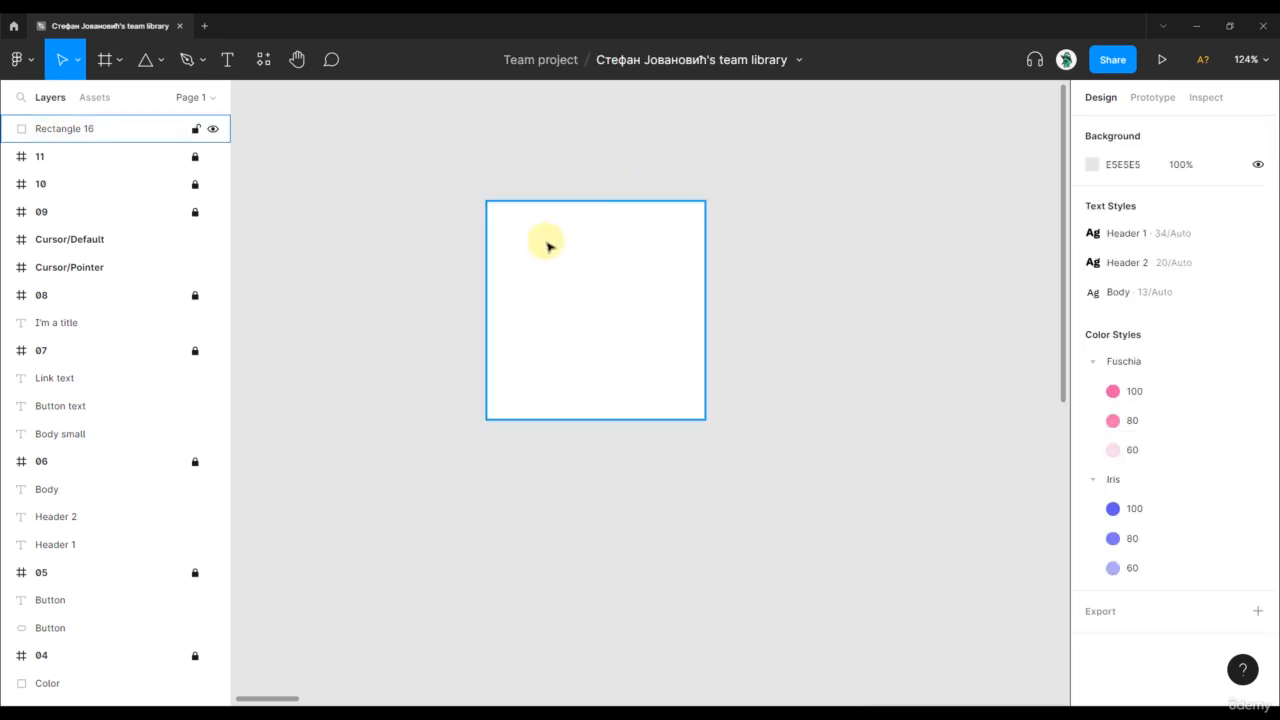
# Step: Draw a triangle about 95 × 90 in the white square's upper-left area and fill it with light red (FF8383)
pyautogui.click(158, 60)
pyautogui.click(140, 185)
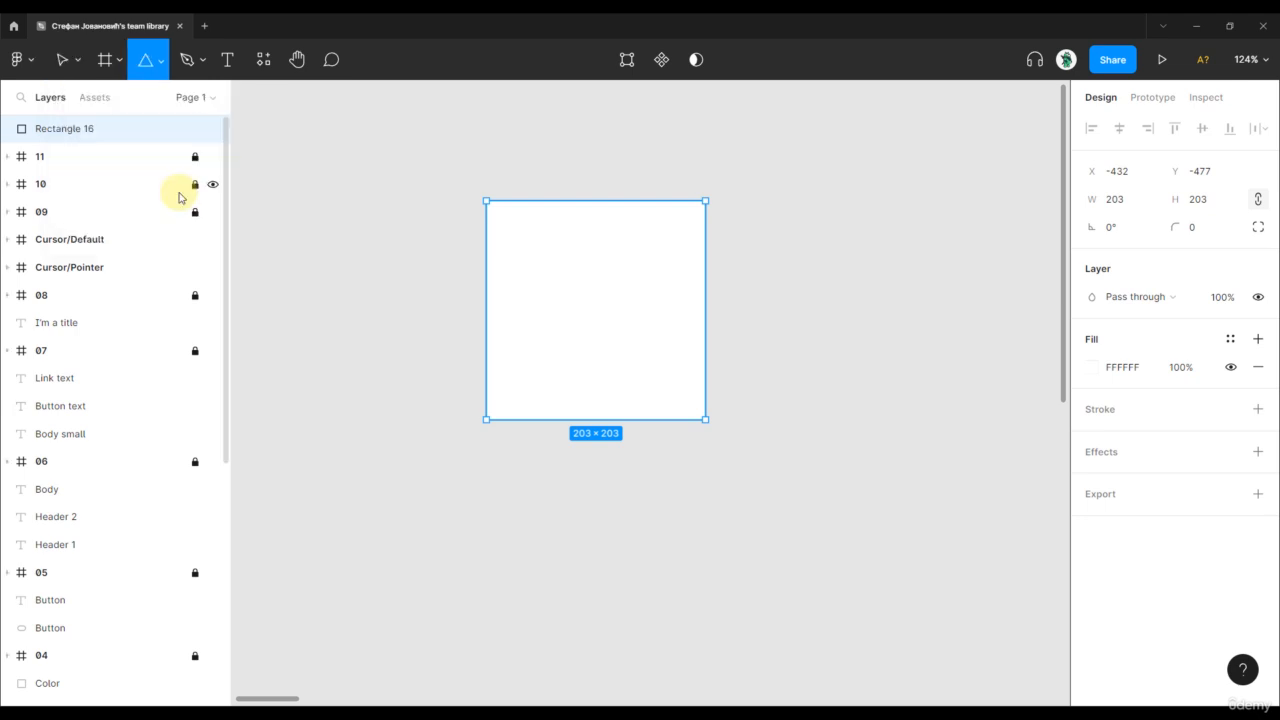
pyautogui.moveTo(530, 228); pyautogui.dragTo(602, 298)
pyautogui.click(1092, 395)
pyautogui.moveTo(1003, 303); pyautogui.dragTo(966, 251)
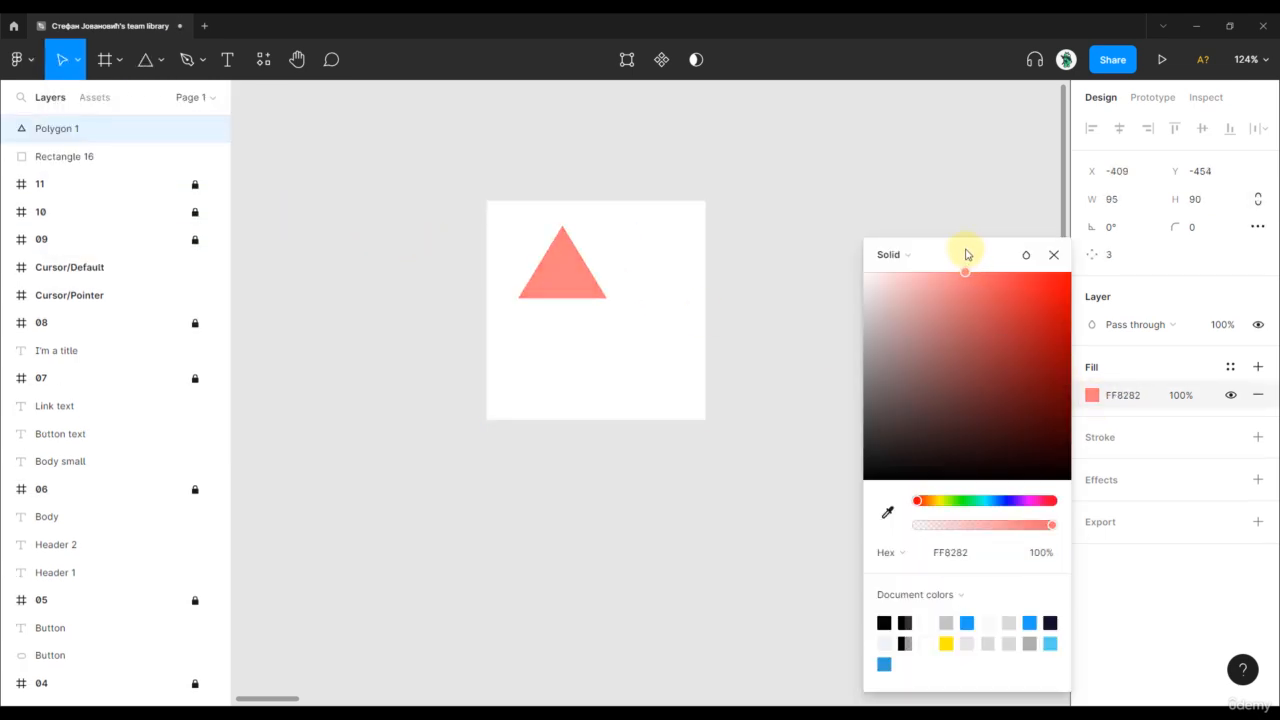
pyautogui.click(686, 163)
# Step: Draw an ellipse about 74 × 66 in the white square's lower-right area and fill it with light blue (6FBAFF)
pyautogui.press('o')
pyautogui.moveTo(596, 321); pyautogui.dragTo(677, 395)
pyautogui.moveTo(677, 395); pyautogui.dragTo(675, 394)
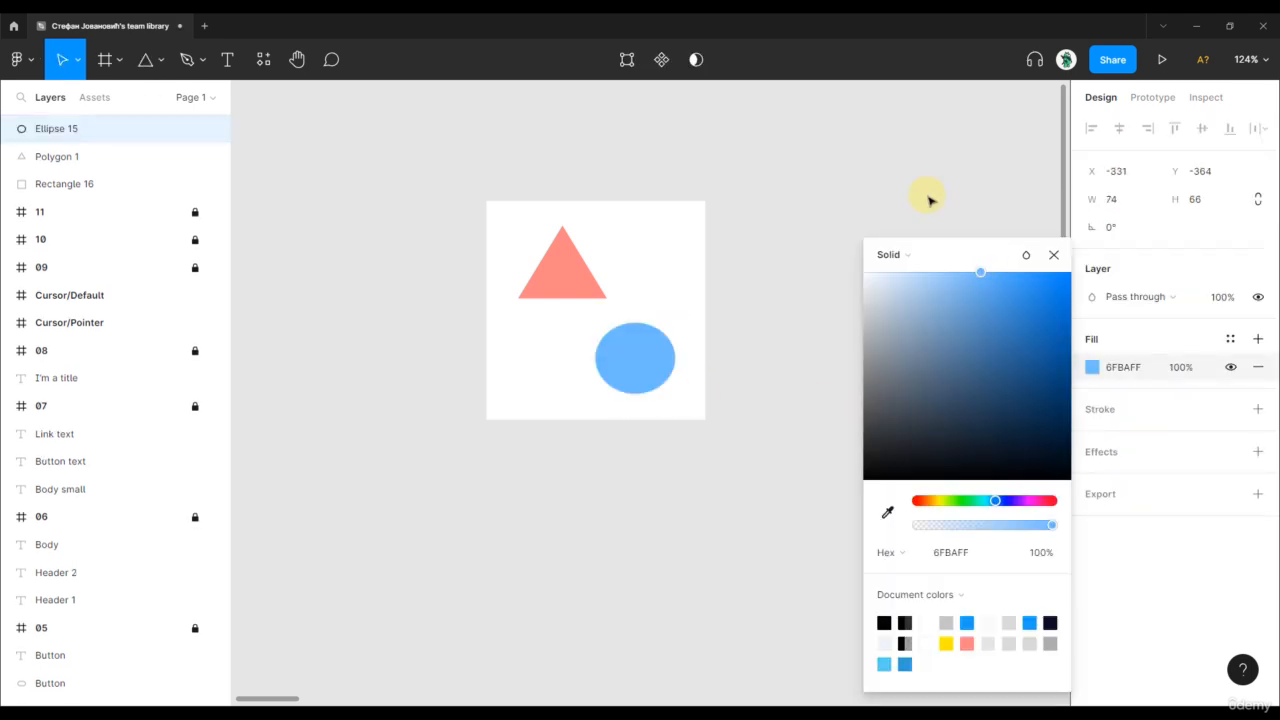
pyautogui.click(928, 200)
# Step: Add a drop shadow to the white square with a blur of 20 and 15% opacity
pyautogui.click(700, 240)
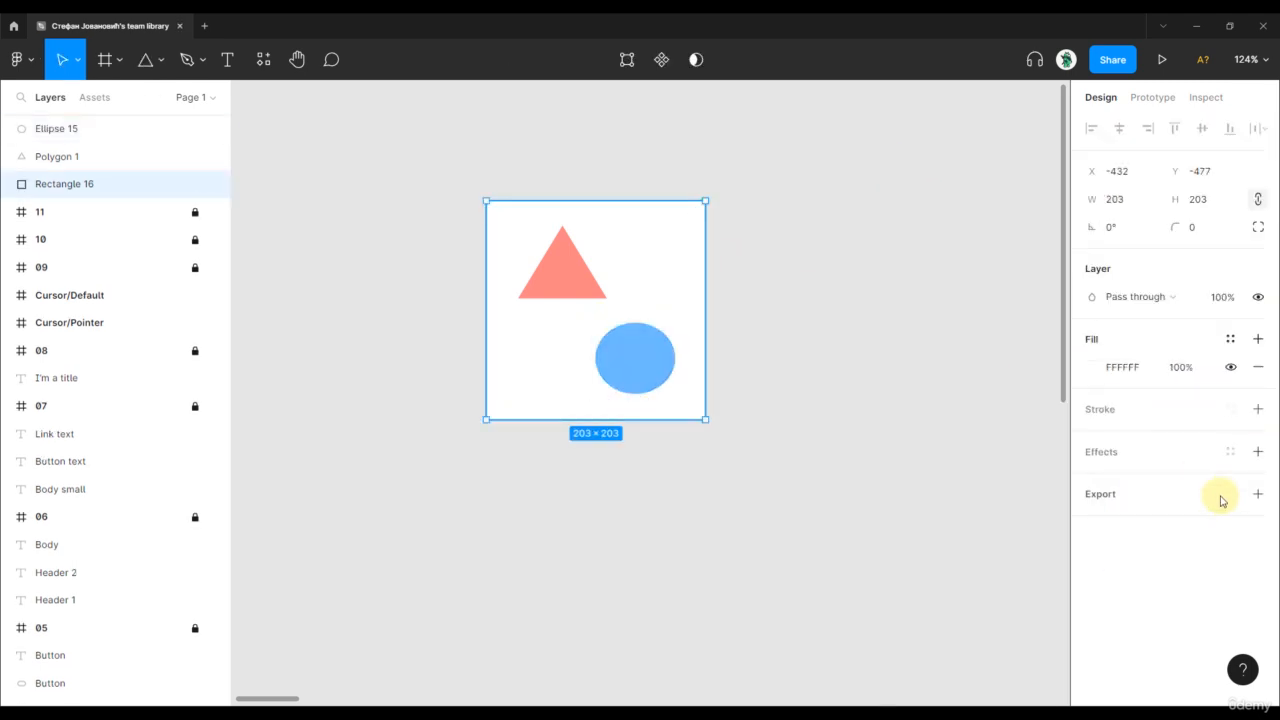
pyautogui.click(1258, 452)
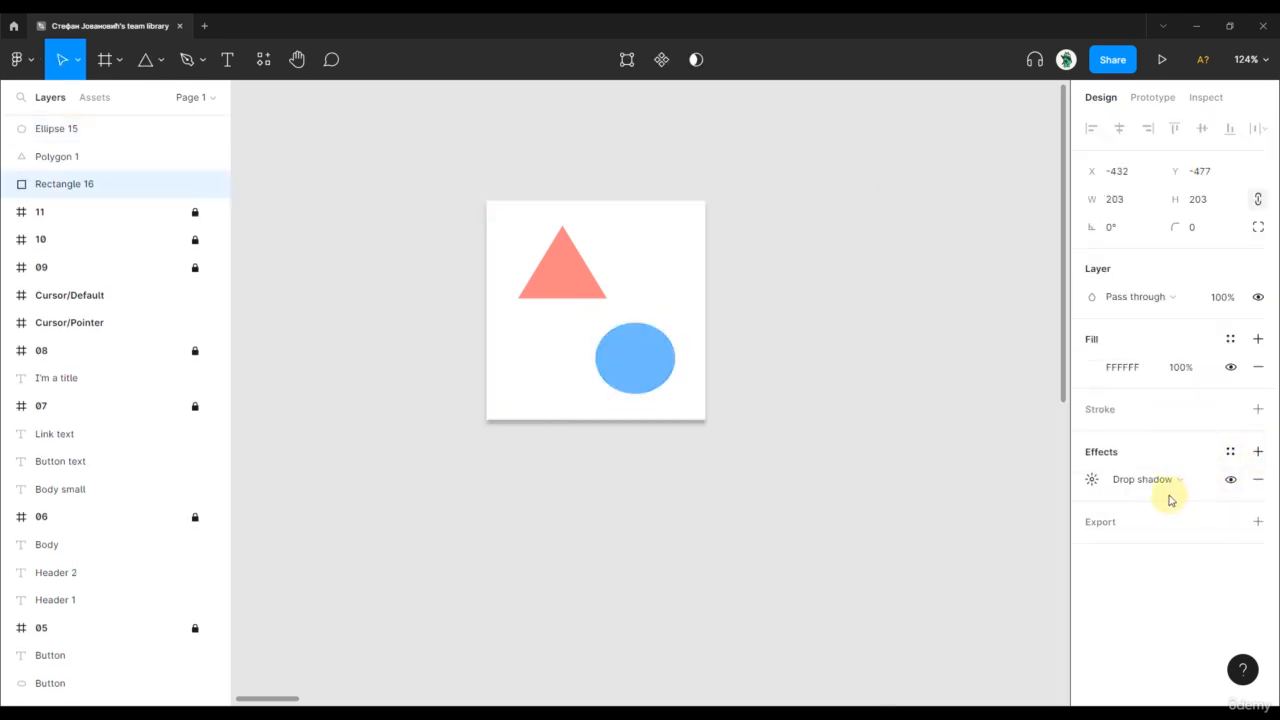
pyautogui.click(1092, 479)
pyautogui.click(1020, 530)
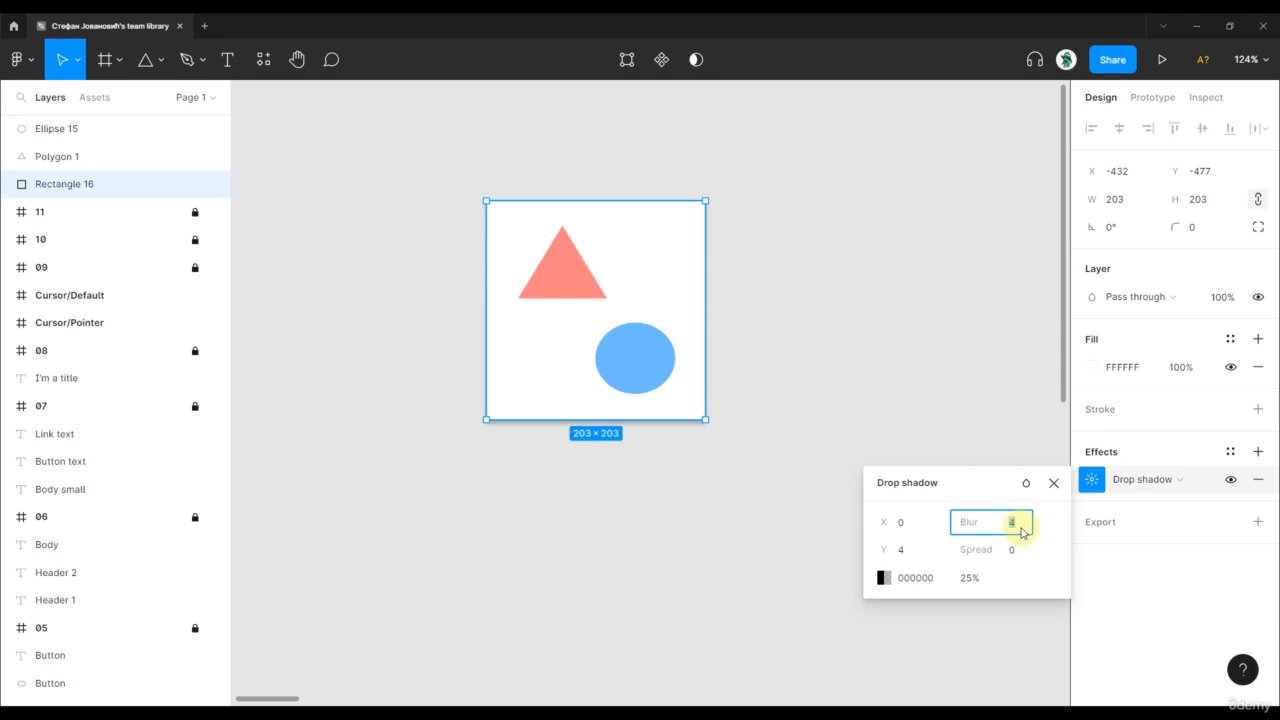
pyautogui.write('20')
pyautogui.press('Return')
pyautogui.click(966, 579)
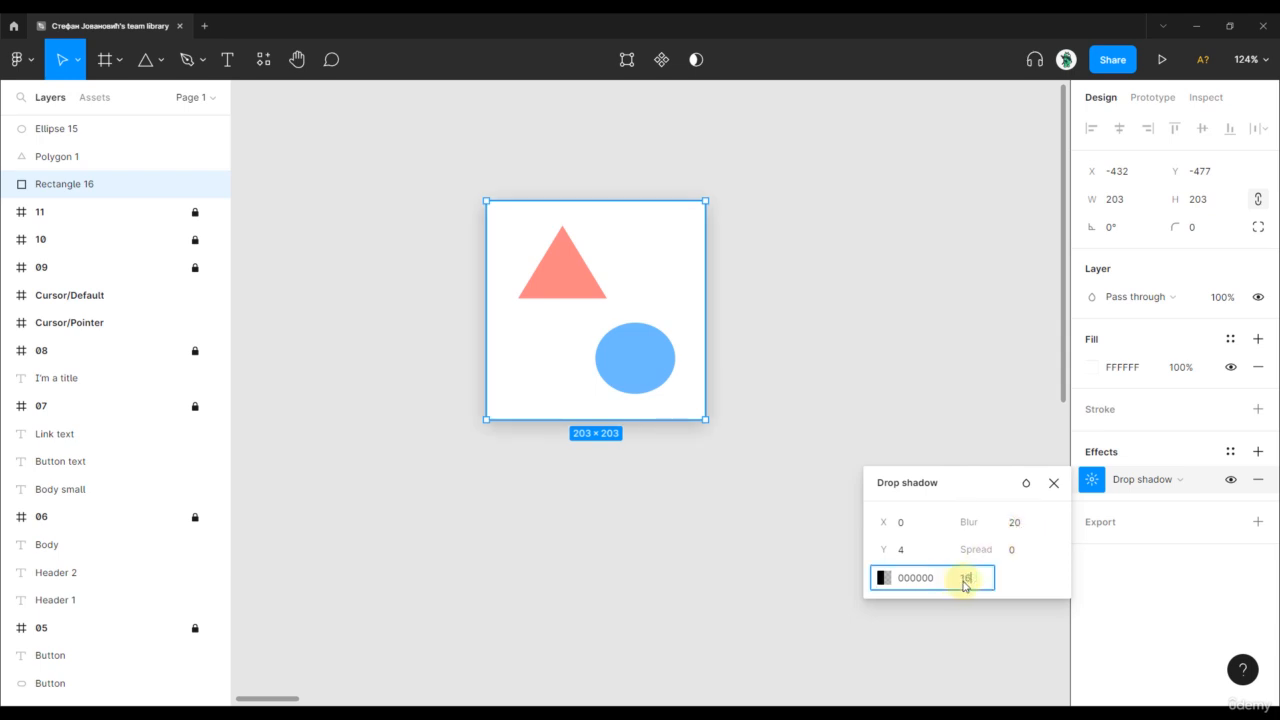
pyautogui.write('15')
pyautogui.press('Return')
pyautogui.click(811, 463)
pyautogui.moveTo(811, 463); pyautogui.dragTo(357, 135)
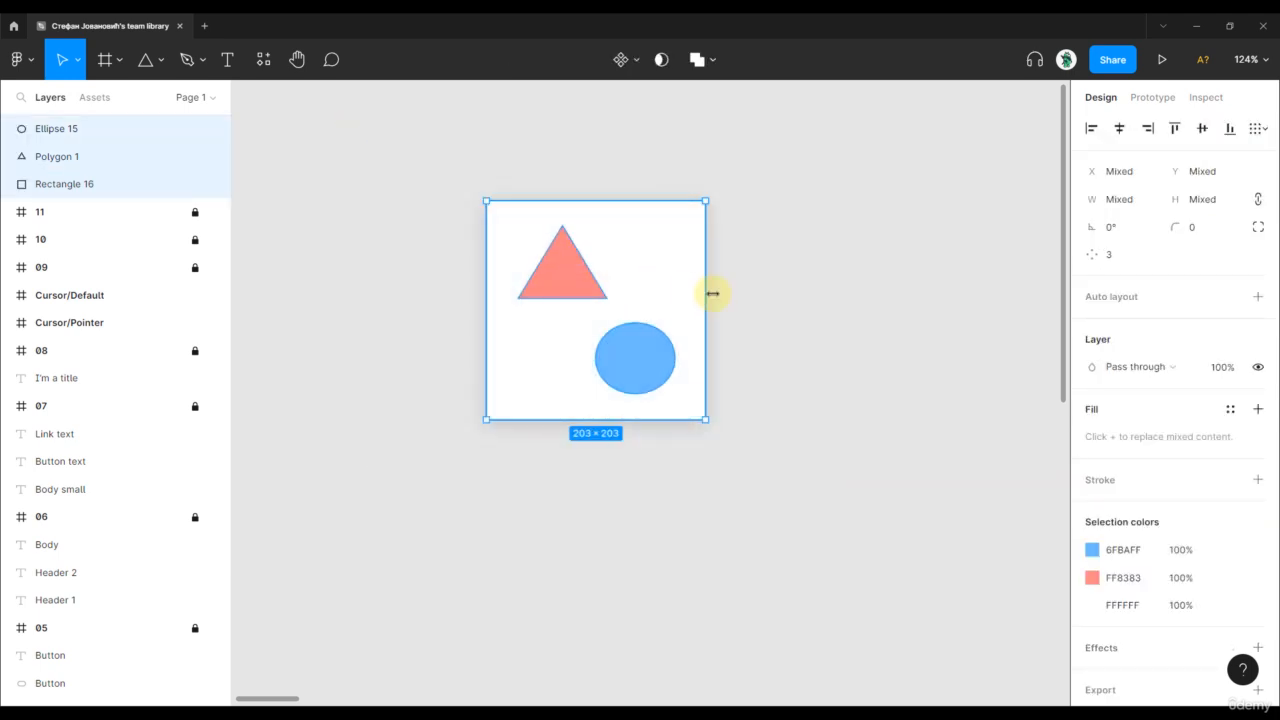
pyautogui.press('Escape')
pyautogui.click(664, 355)
pyautogui.keyDown('shift'); pyautogui.click(532, 258); pyautogui.keyUp('shift')
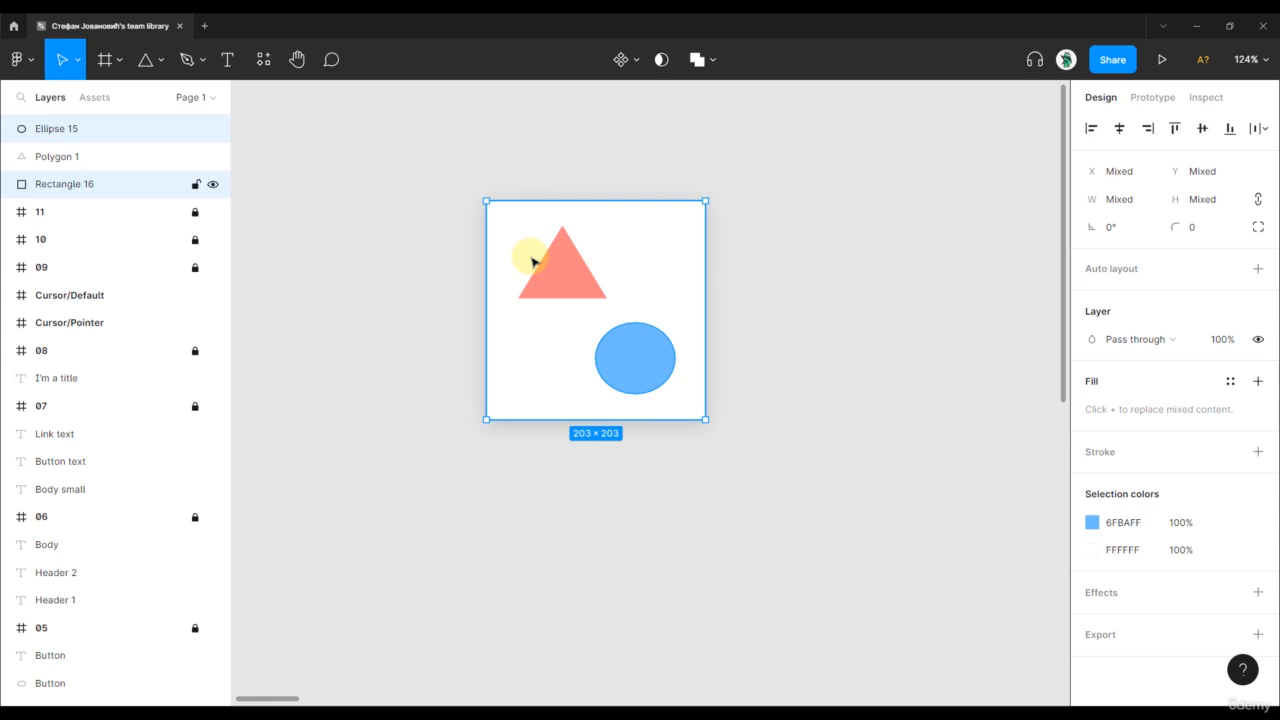
pyautogui.click(763, 290)
# Step: Group the triangle and ellipse, and wrap that group and the white square in an auto layout frame
pyautogui.click(670, 350)
pyautogui.keyDown('shift'); pyautogui.click(585, 284); pyautogui.keyUp('shift')
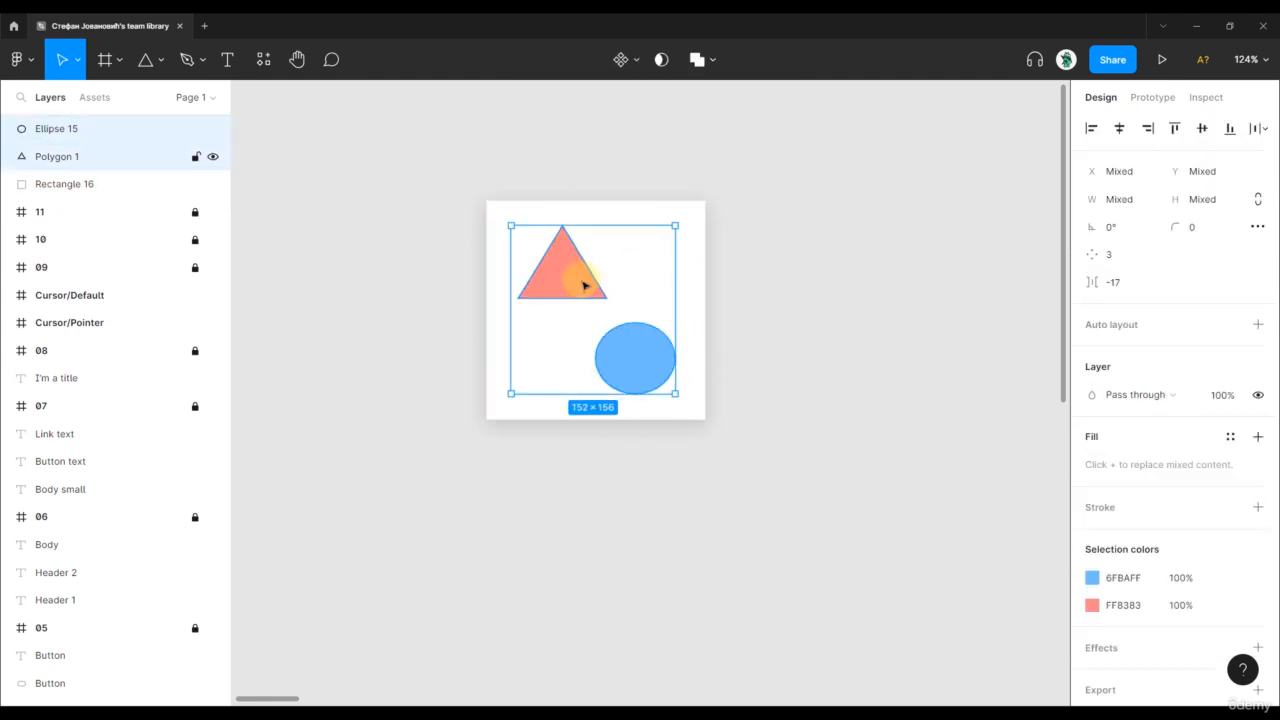
pyautogui.hotkey('shift', 'a')
pyautogui.hotkey('ctrl', 'z')
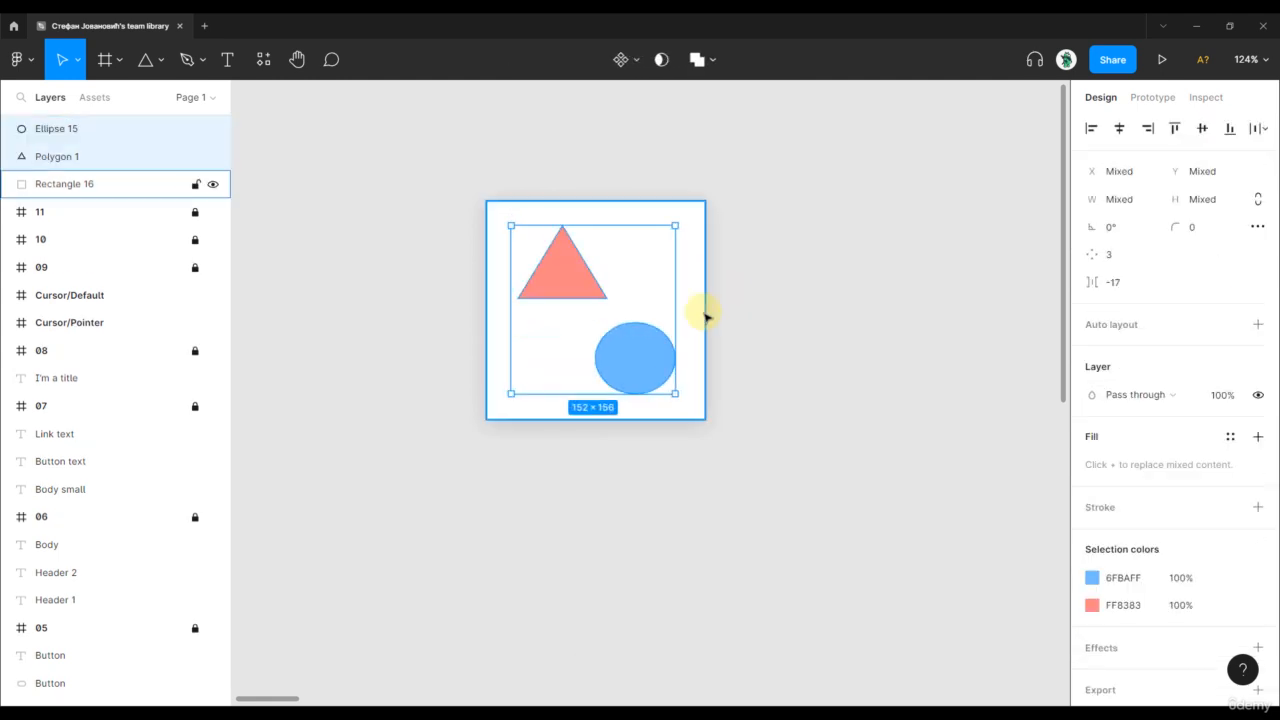
pyautogui.hotkey('ctrl', 'g')
pyautogui.keyDown('shift'); pyautogui.click(700, 290); pyautogui.keyUp('shift')
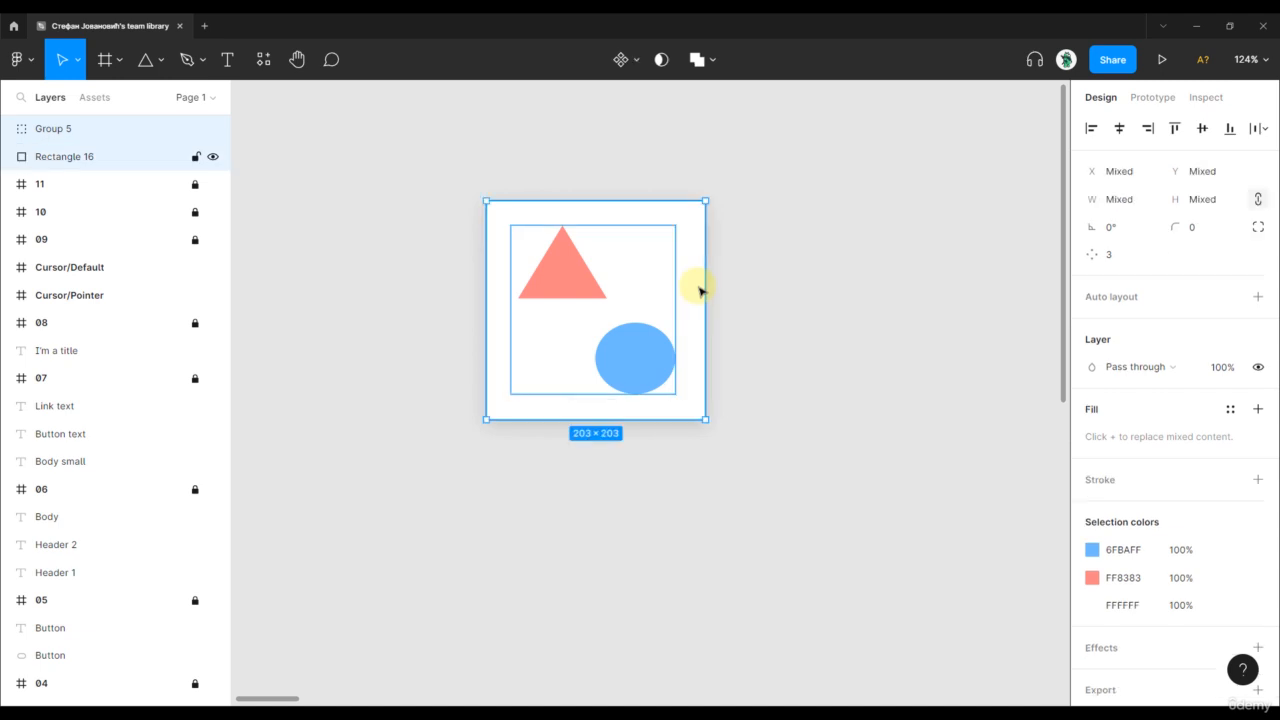
pyautogui.hotkey('shift', 'a')
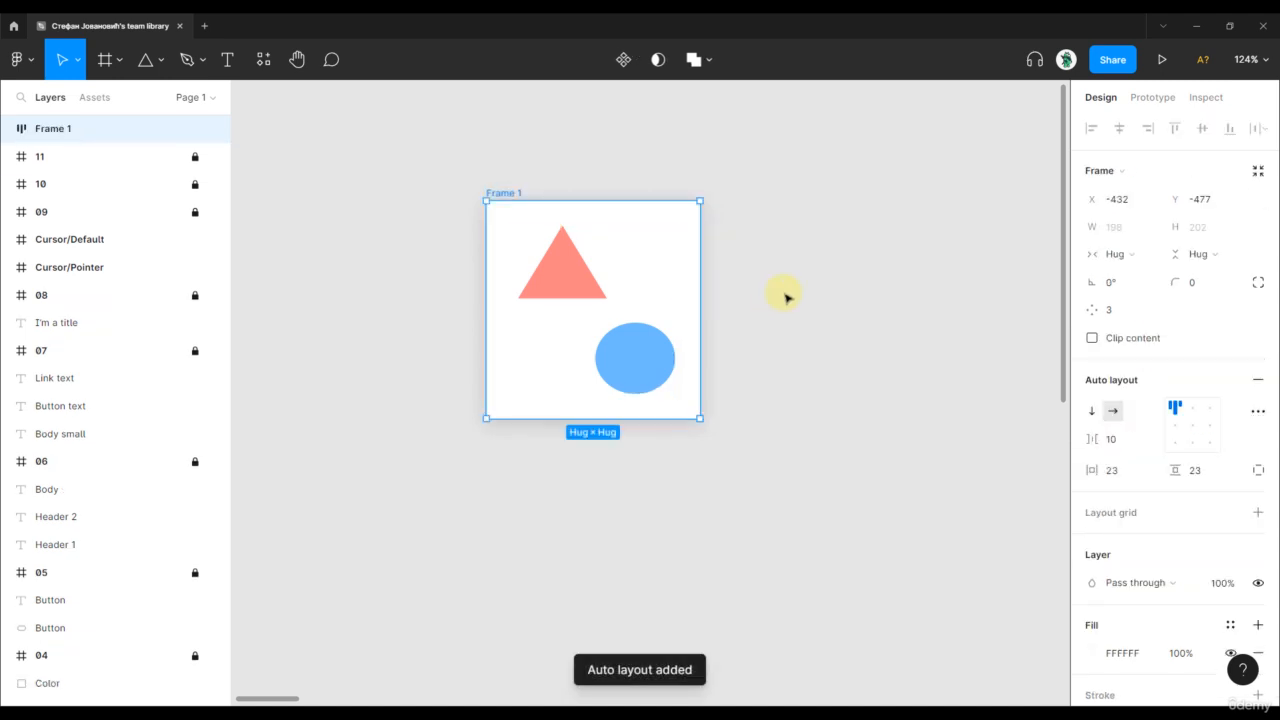
# Step: Run the Isometric plugin on the frame and apply the first perspective option at an angle of 45
pyautogui.click(264, 60)
pyautogui.click(312, 219)
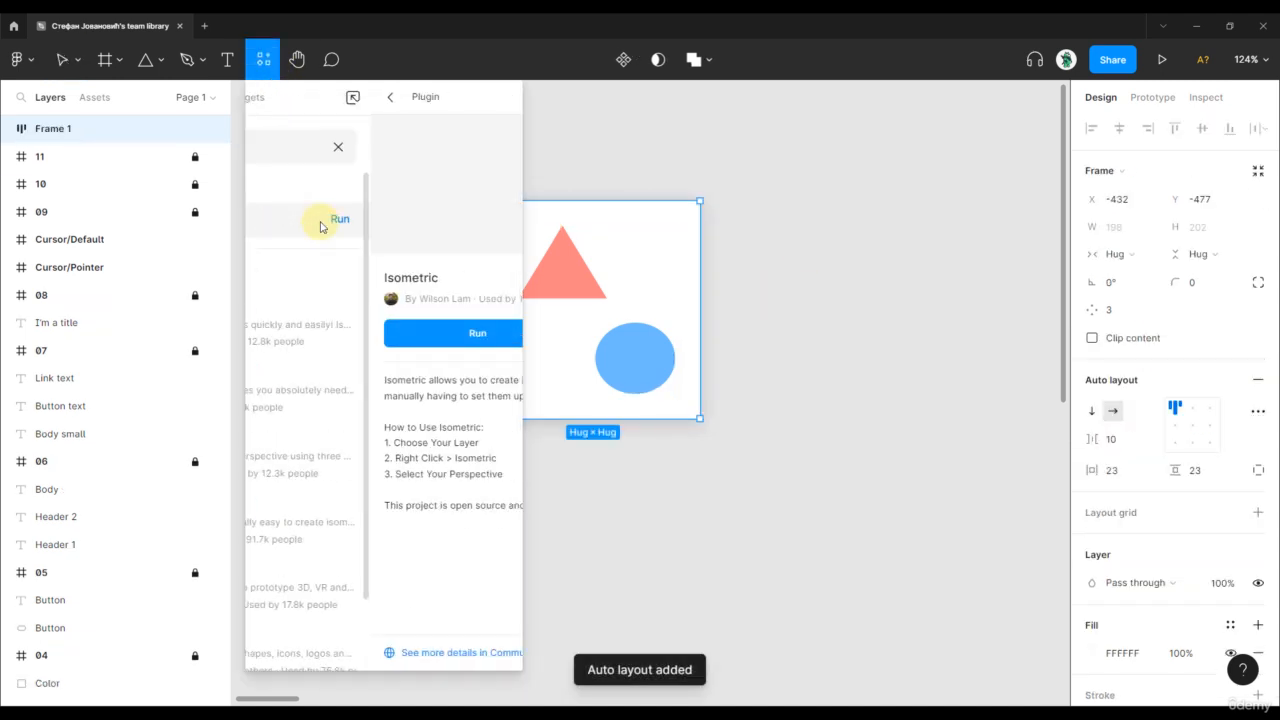
pyautogui.click(345, 336)
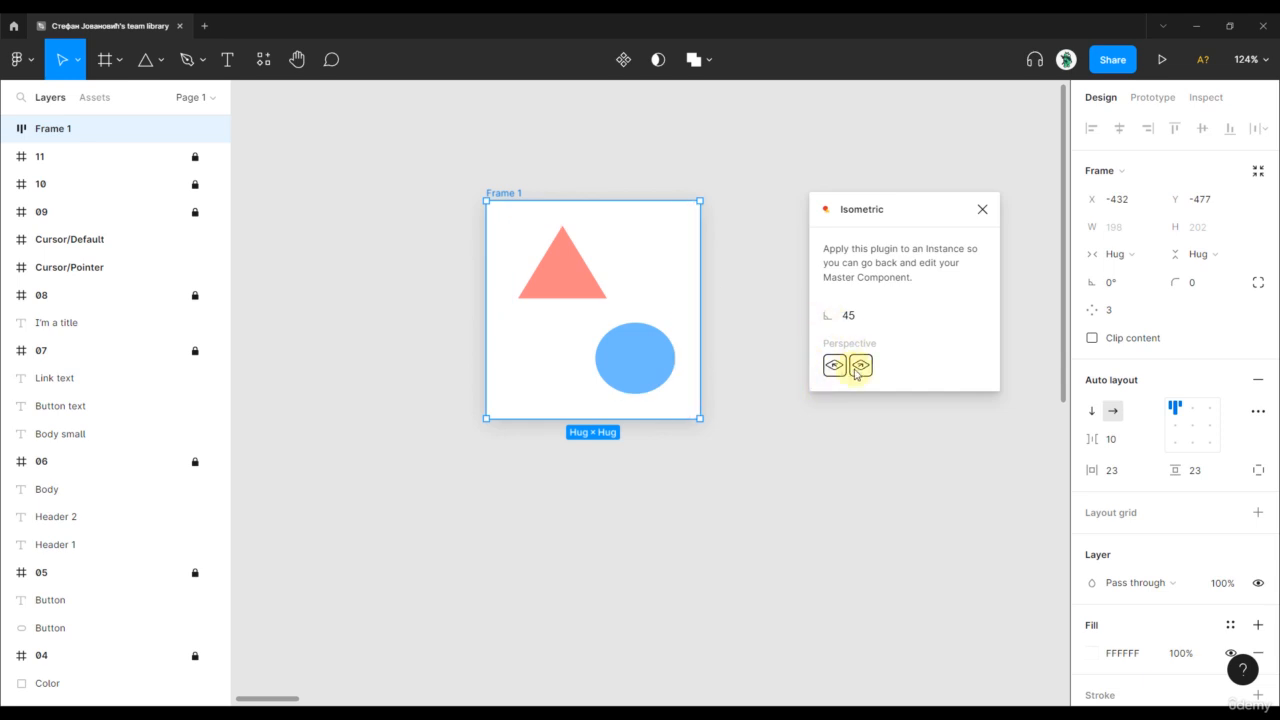
pyautogui.click(834, 368)
pyautogui.scroll(-5, 752, 400)
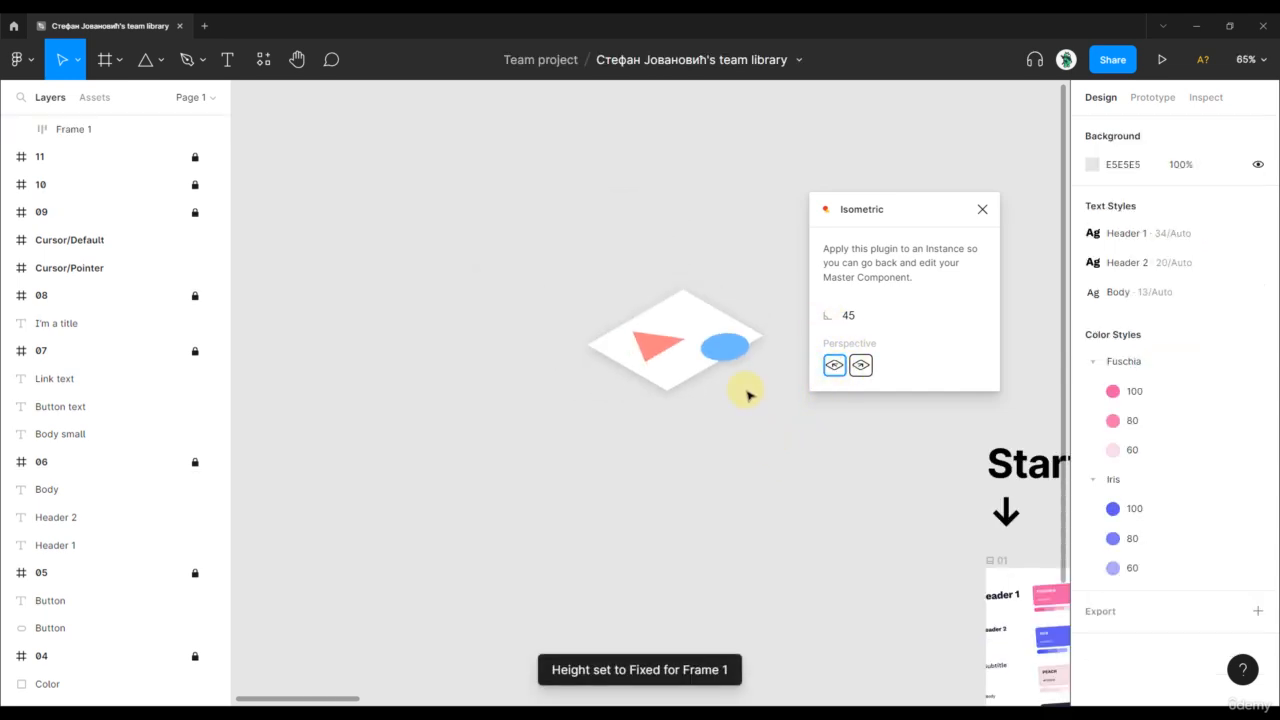
# Step: Move the isometric group up and away from the Start here frames on the canvas
pyautogui.moveTo(753, 402); pyautogui.dragTo(706, 447)
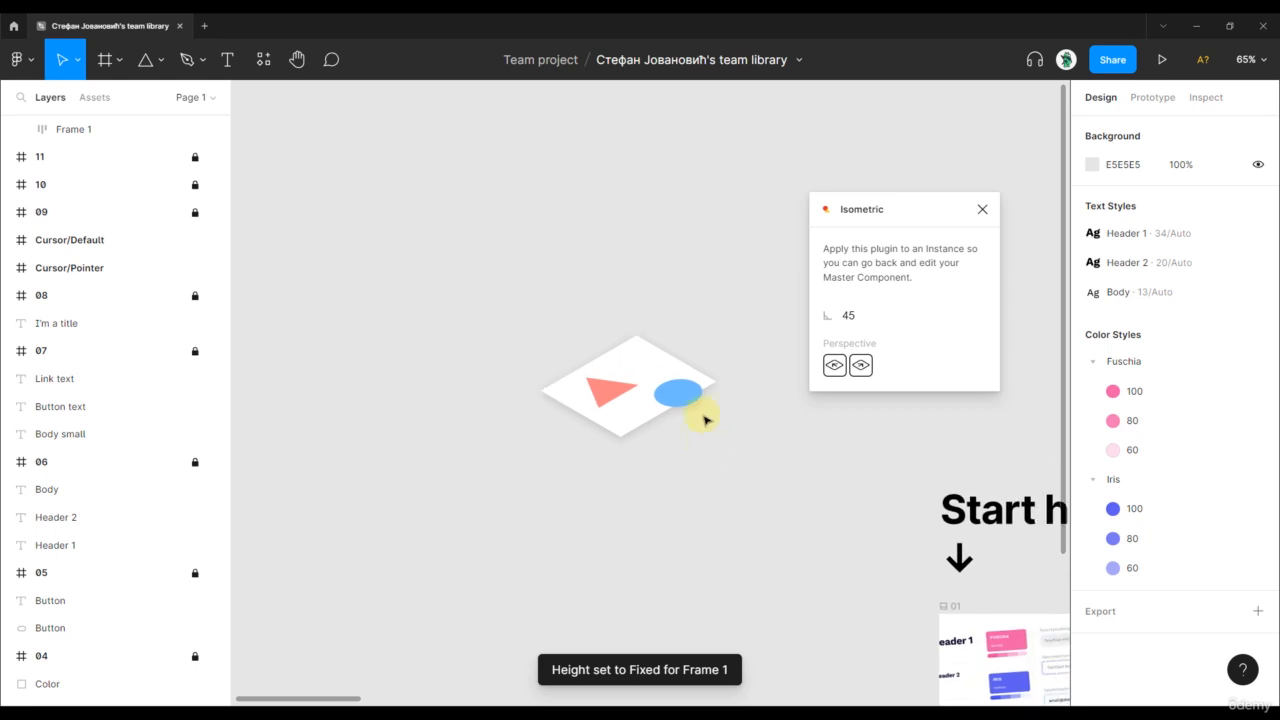
pyautogui.moveTo(660, 397); pyautogui.dragTo(613, 294)
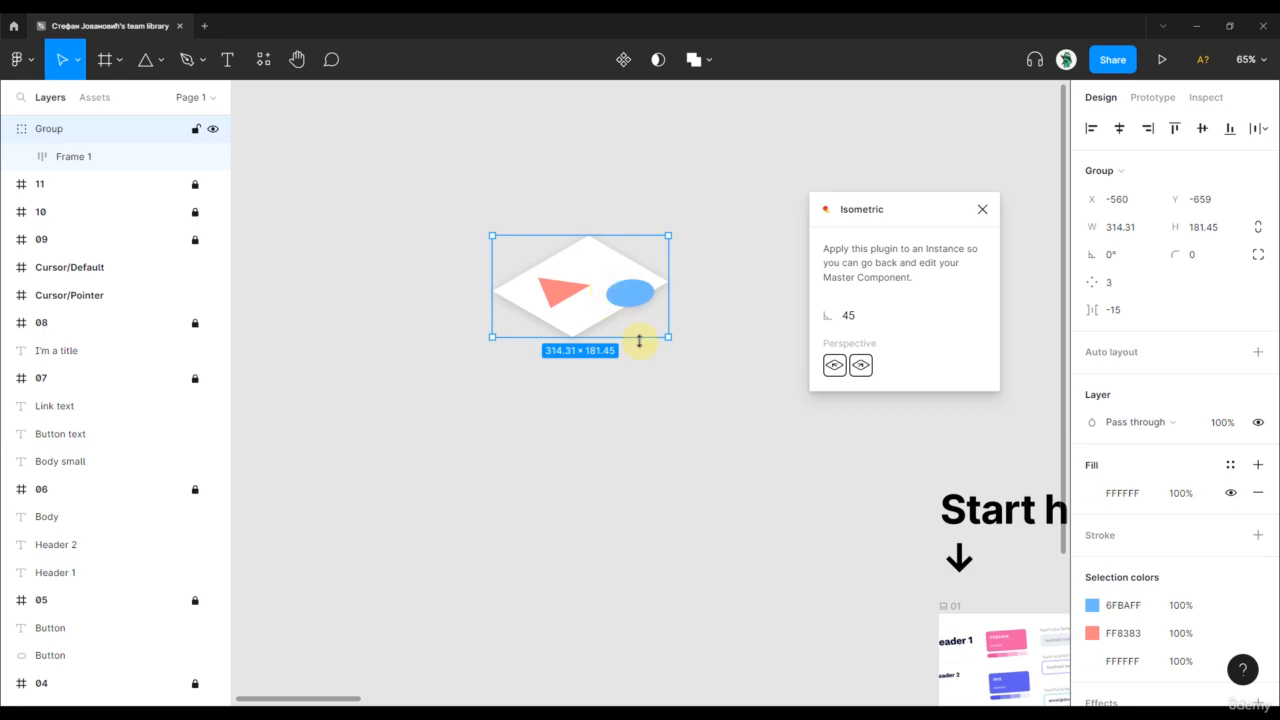
pyautogui.click(667, 410)
# Step: Unlock frame 01 and apply the Isometric plugin's first perspective option to it at an angle of 45
pyautogui.scroll(-2, 680, 491)
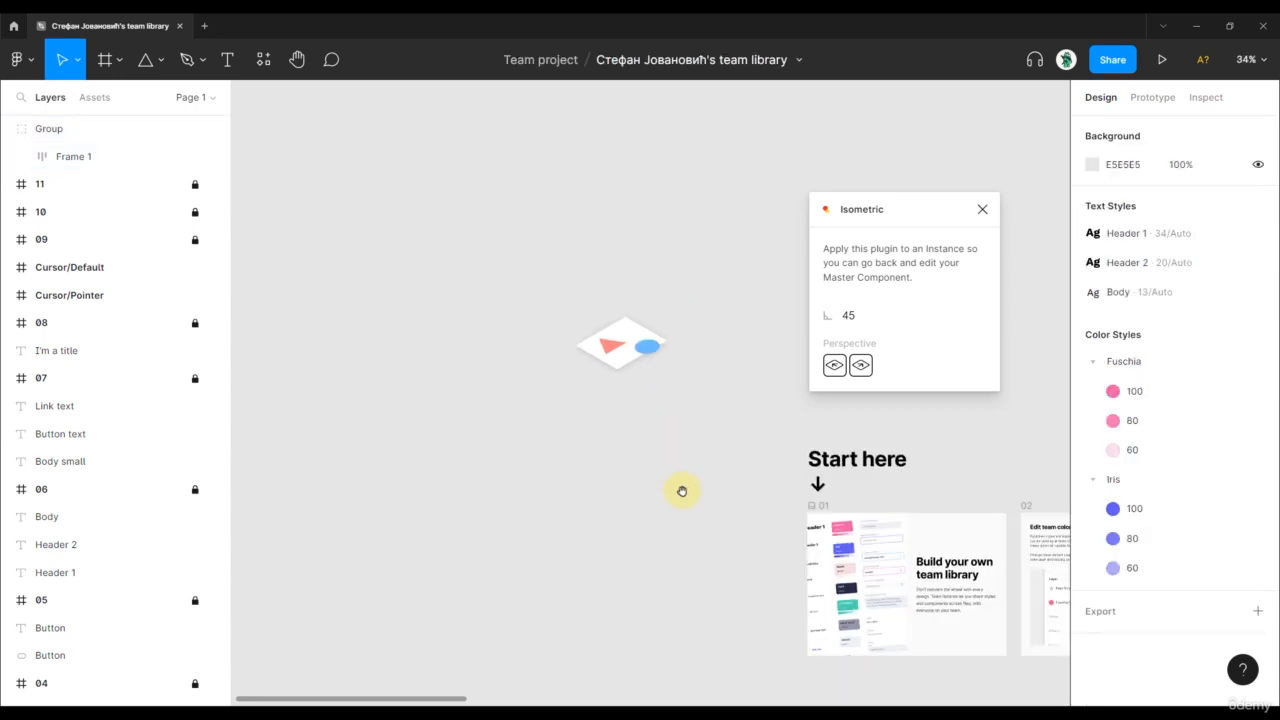
pyautogui.moveTo(680, 491); pyautogui.dragTo(328, 240)
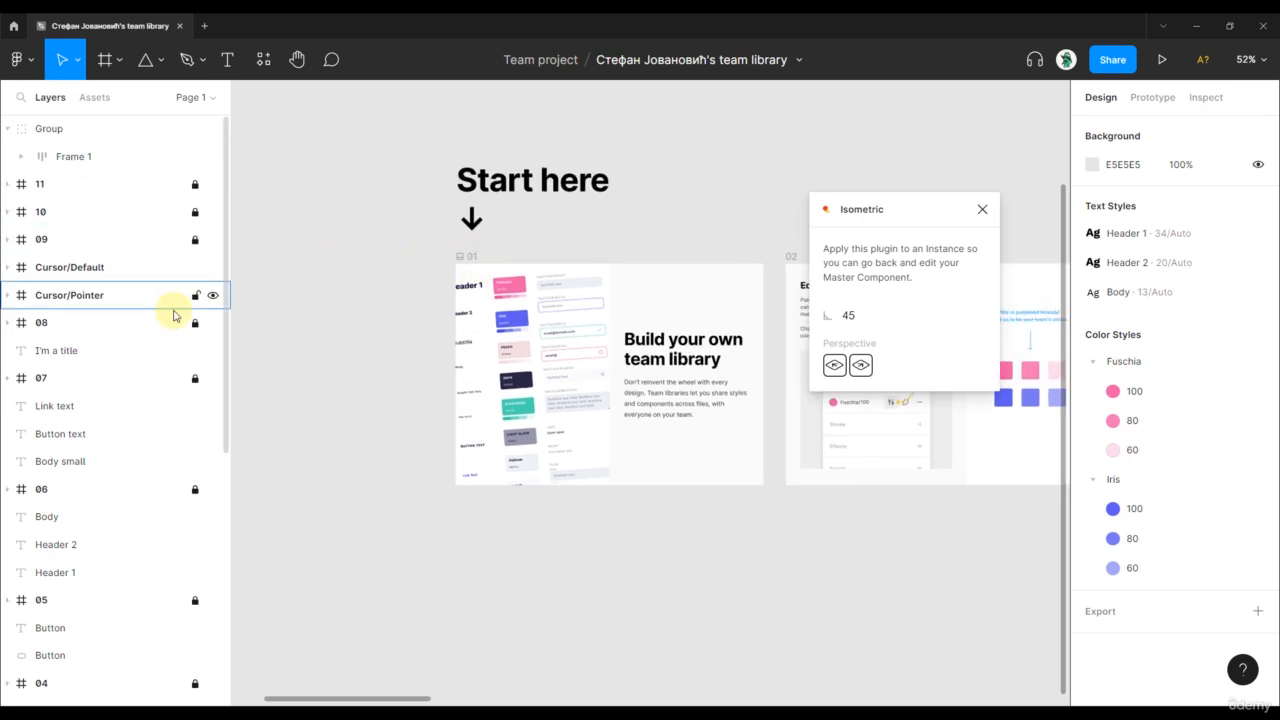
pyautogui.scroll(-5, 155, 420)
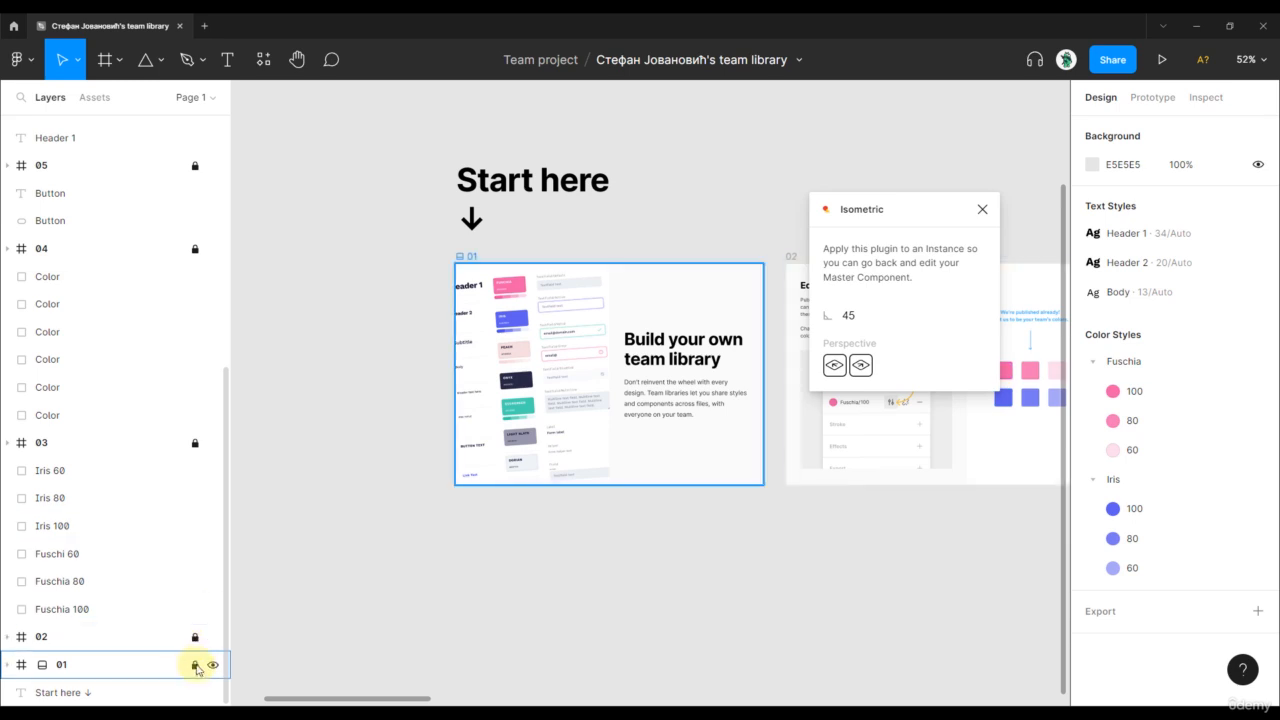
pyautogui.click(196, 666)
pyautogui.click(478, 260)
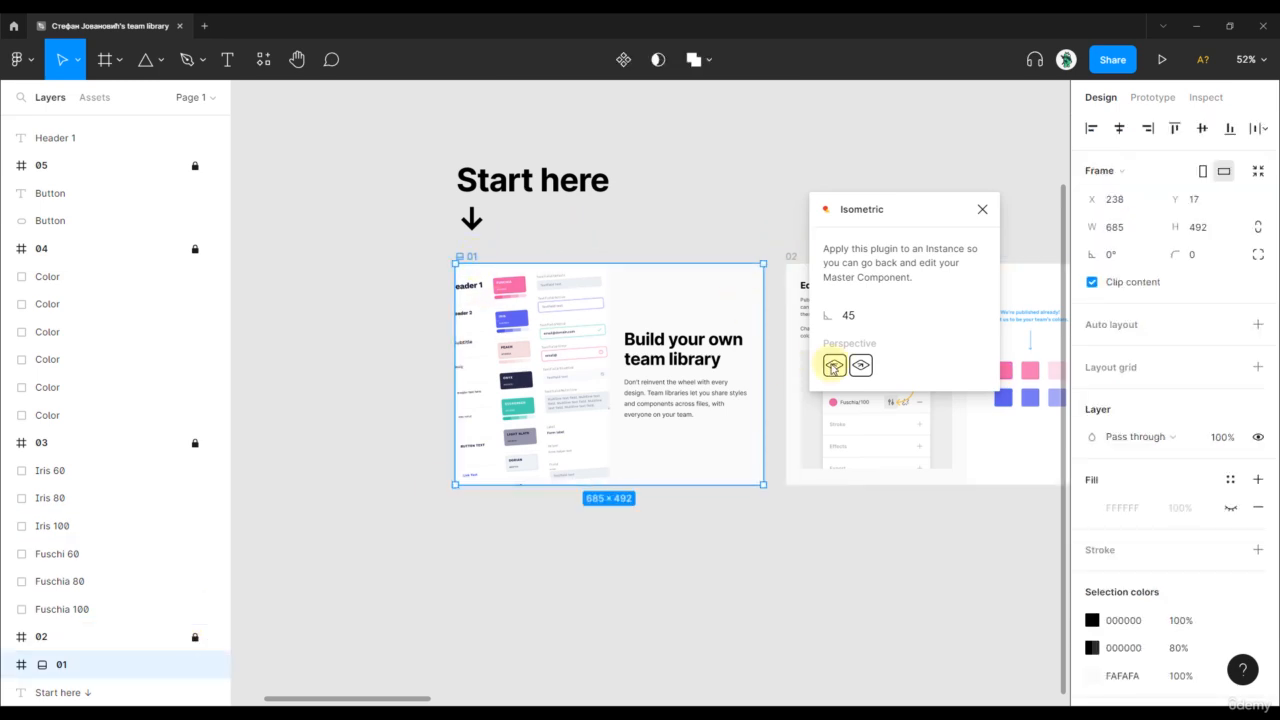
pyautogui.click(834, 368)
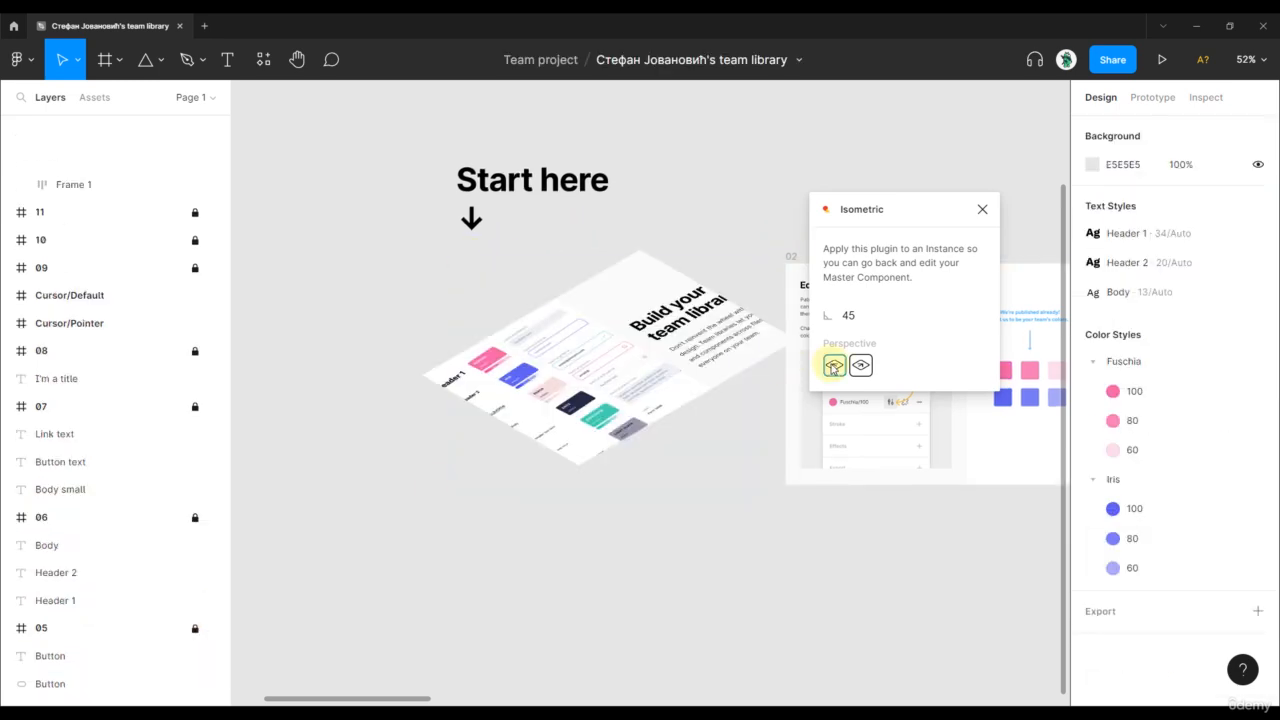
# Step: Shift the isometric version of frame 01 to the left, inspect it up close, and undo its perspective
pyautogui.click(616, 370)
pyautogui.moveTo(616, 370); pyautogui.dragTo(545, 375)
pyautogui.keyDown('ctrl'); pyautogui.scroll(3, 557, 363); pyautogui.keyUp('ctrl')
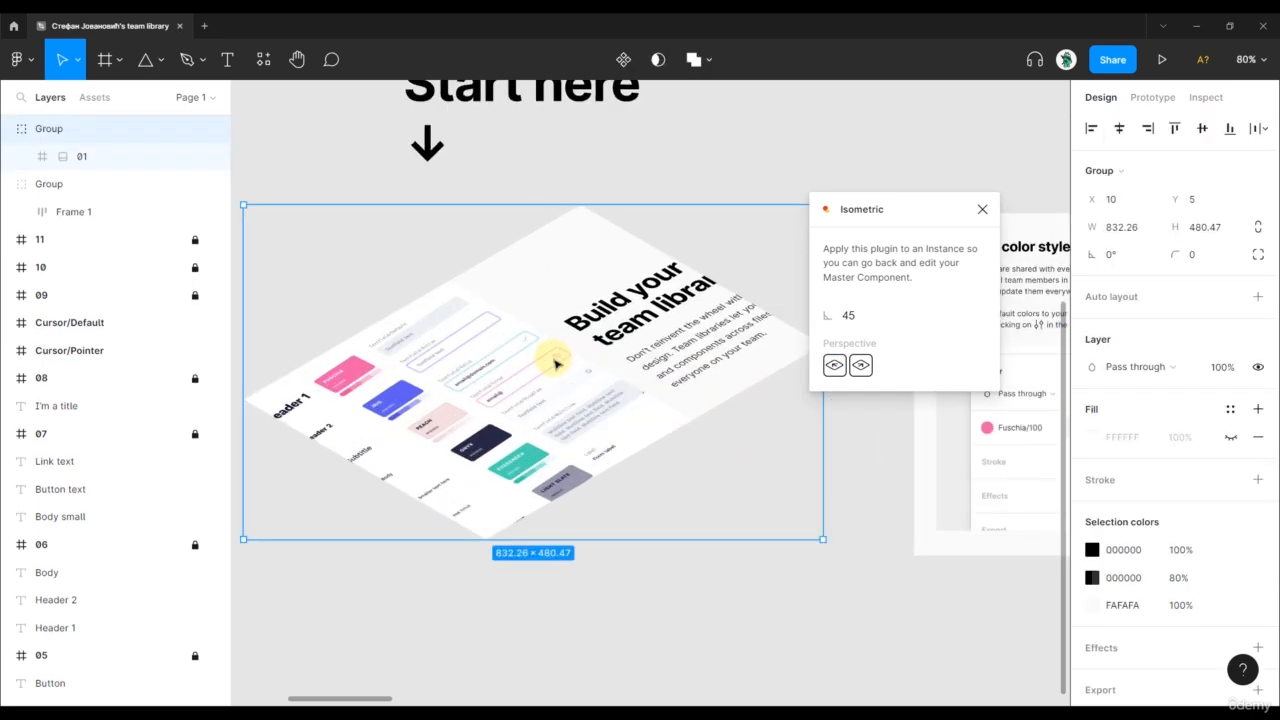
pyautogui.click(772, 124)
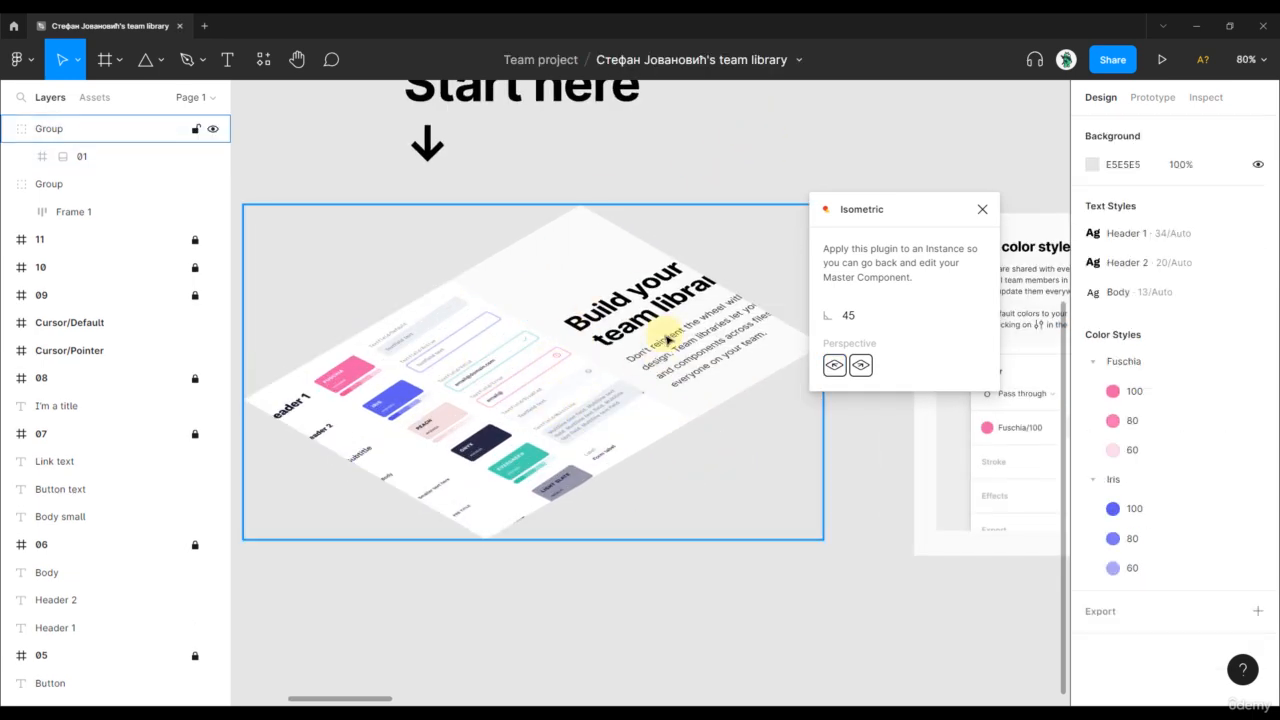
pyautogui.keyDown('ctrl'); pyautogui.scroll(-3, 668, 340); pyautogui.keyUp('ctrl')
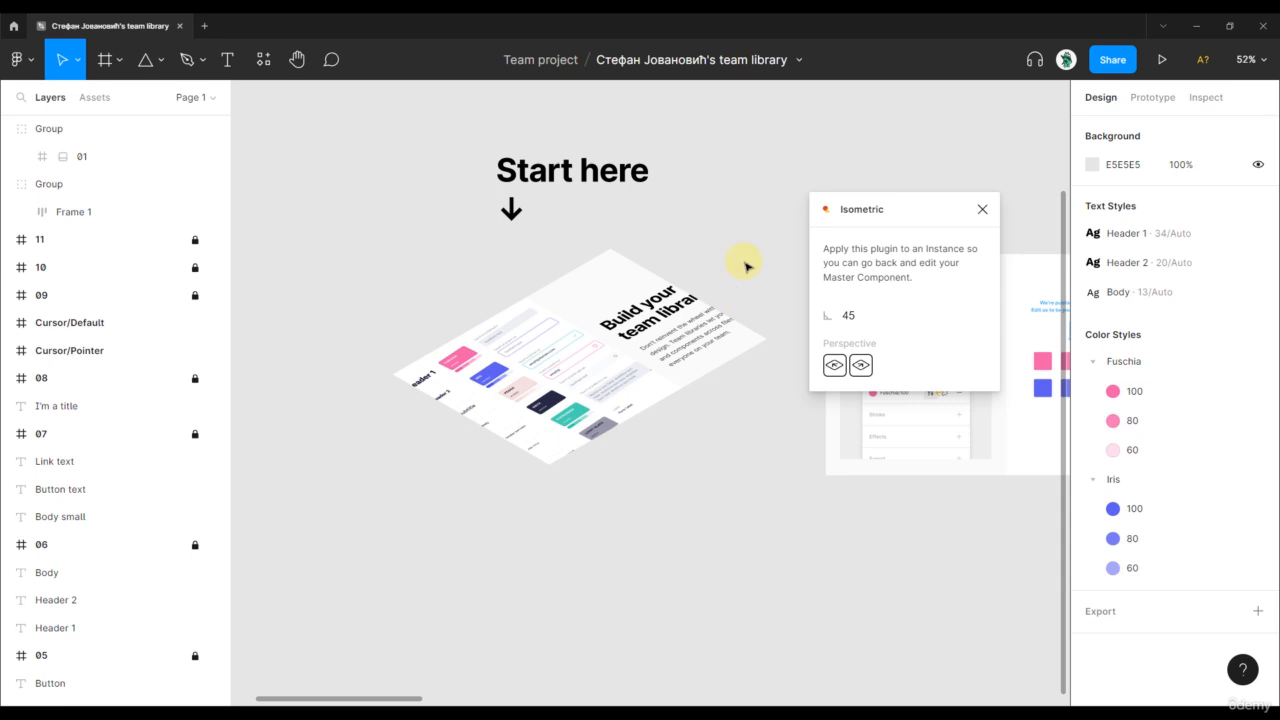
pyautogui.keyDown('ctrl'); pyautogui.scroll(3, 645, 306); pyautogui.keyUp('ctrl')
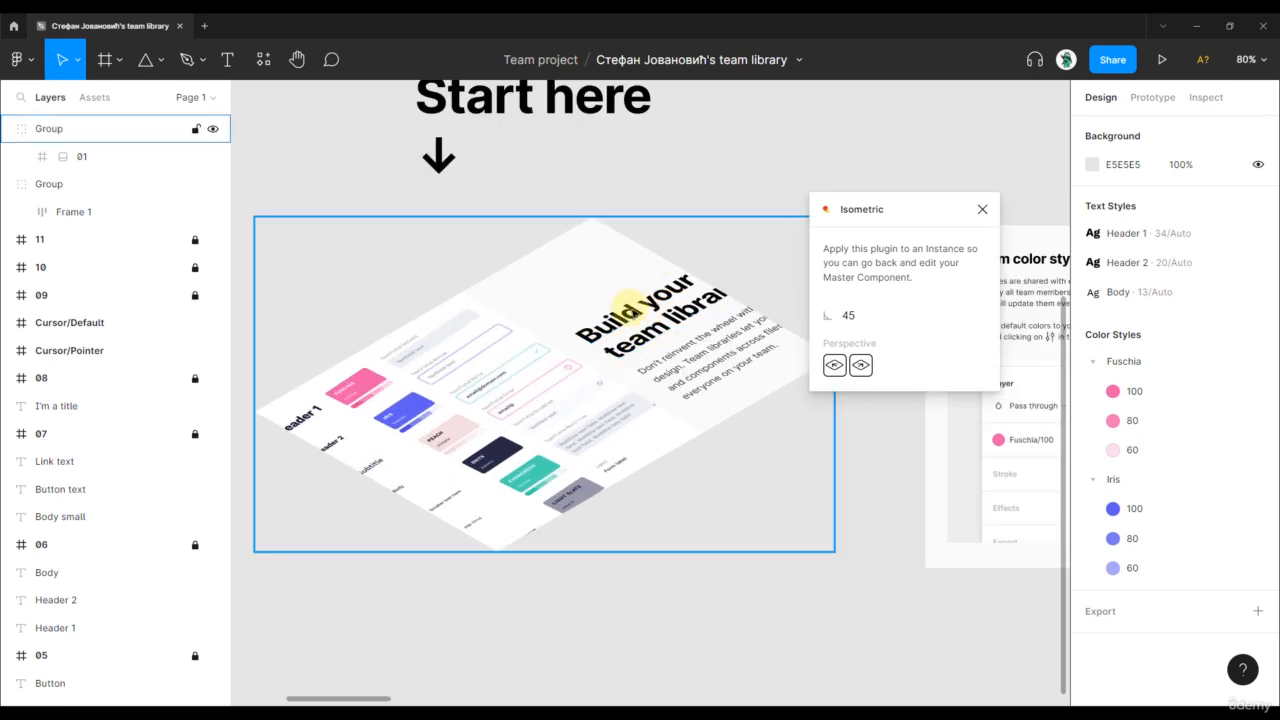
pyautogui.click(633, 312)
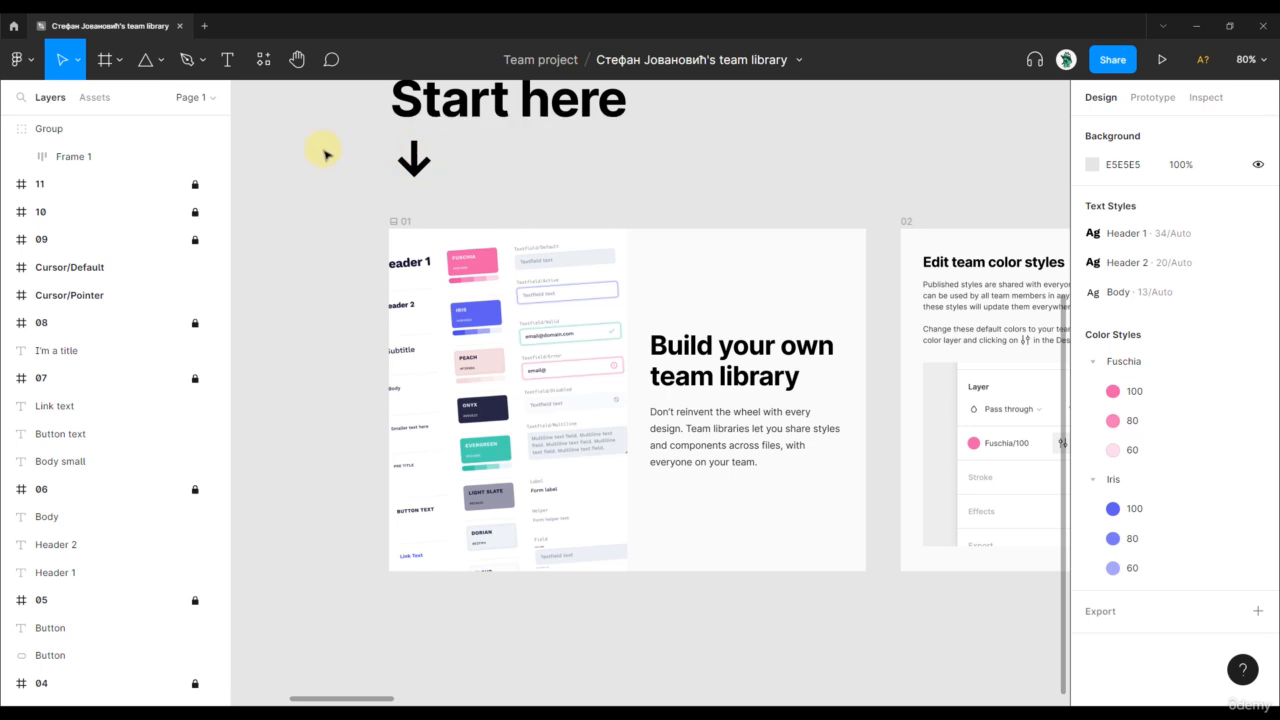
# Step: Search the plugins for maps and open Mapsicle
pyautogui.click(262, 58)
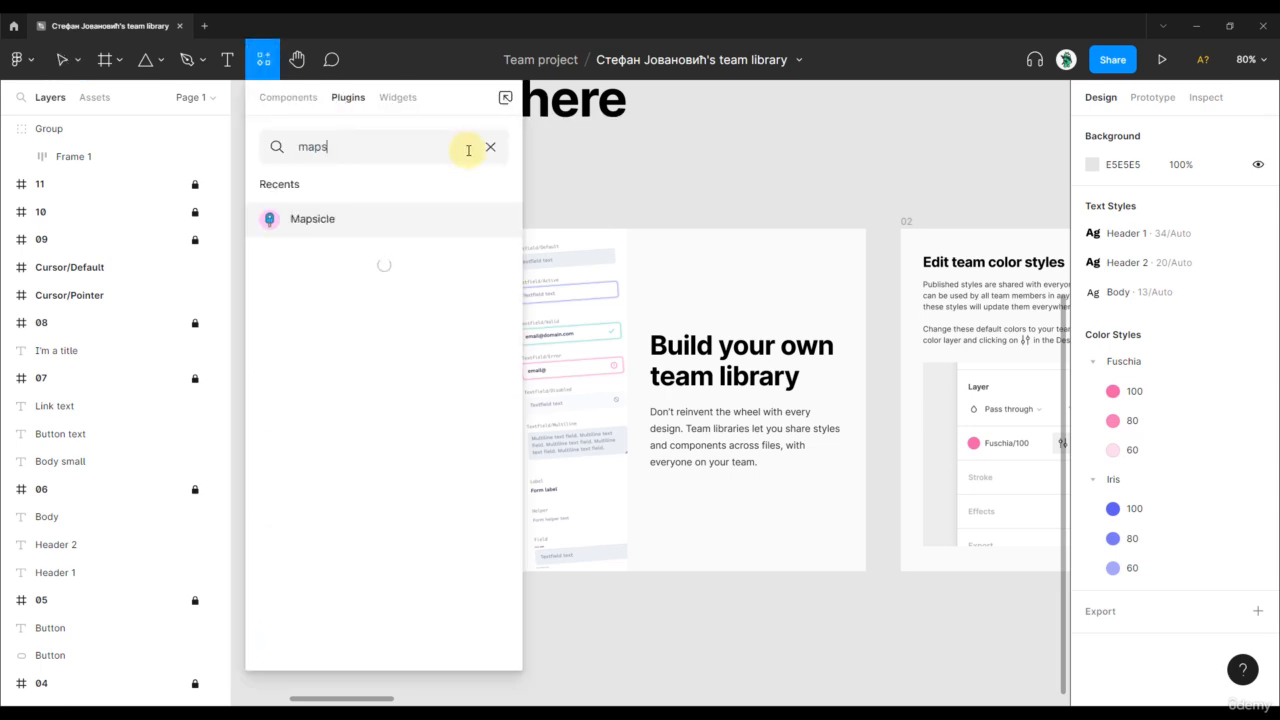
pyautogui.click(364, 222)
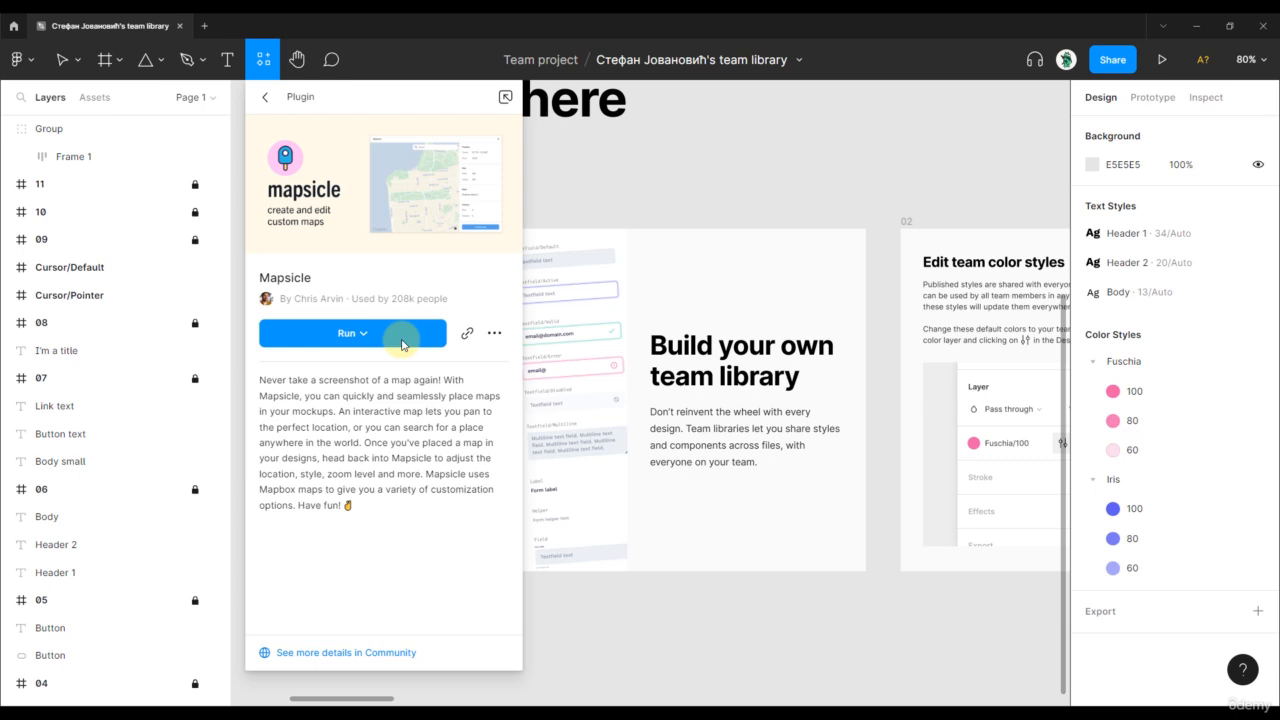
pyautogui.click(368, 341)
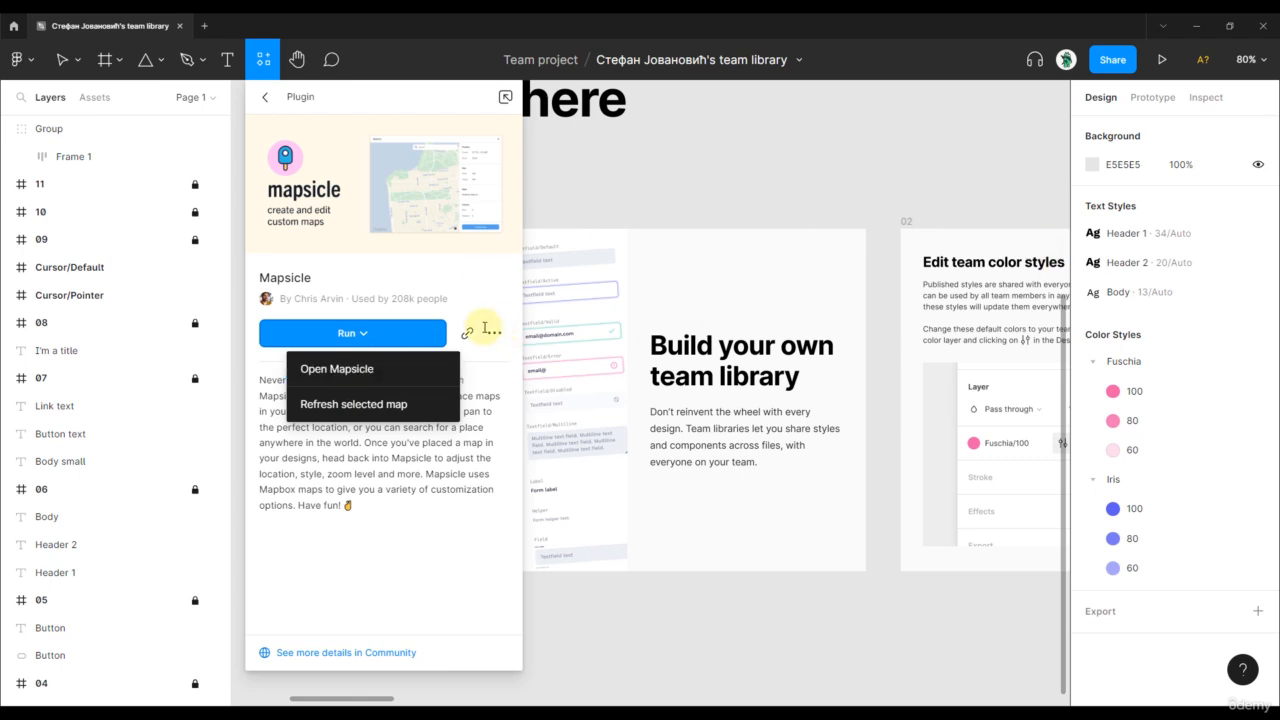
pyautogui.click(380, 372)
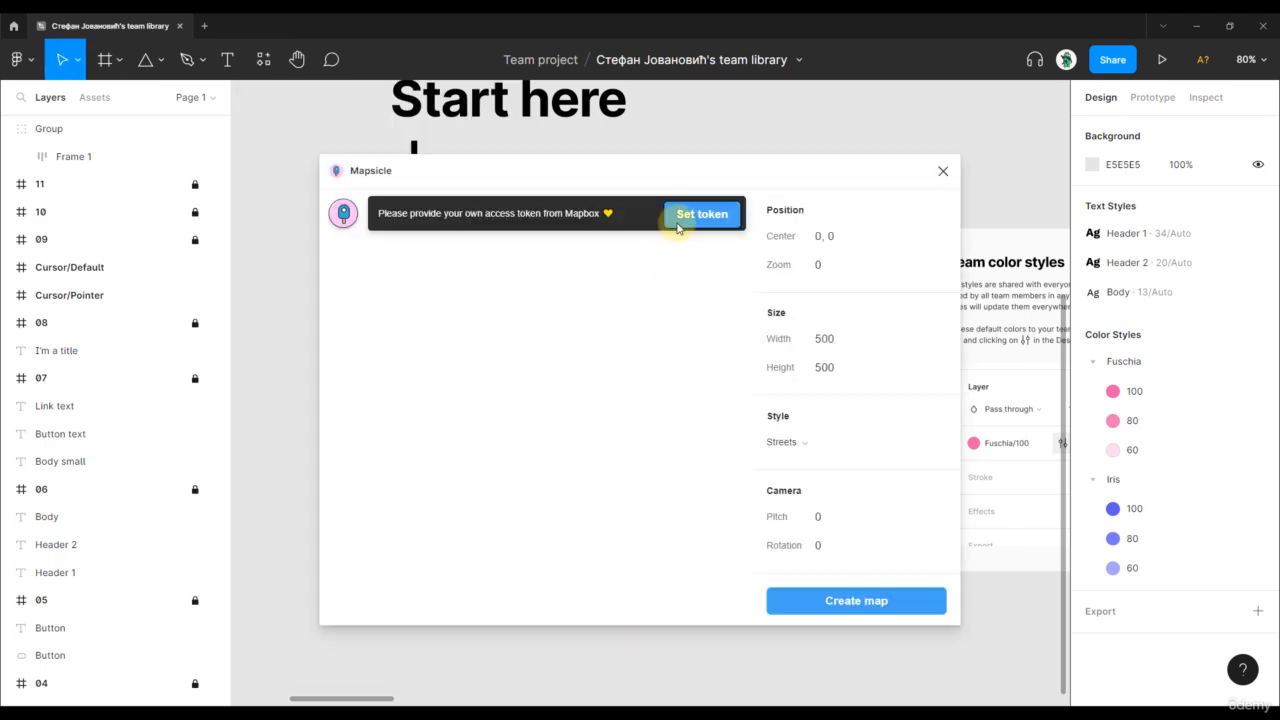
# Step: Position the Mapsicle map on Sacramento at a zoom level of 10.96
pyautogui.scroll(-5, 606, 371)
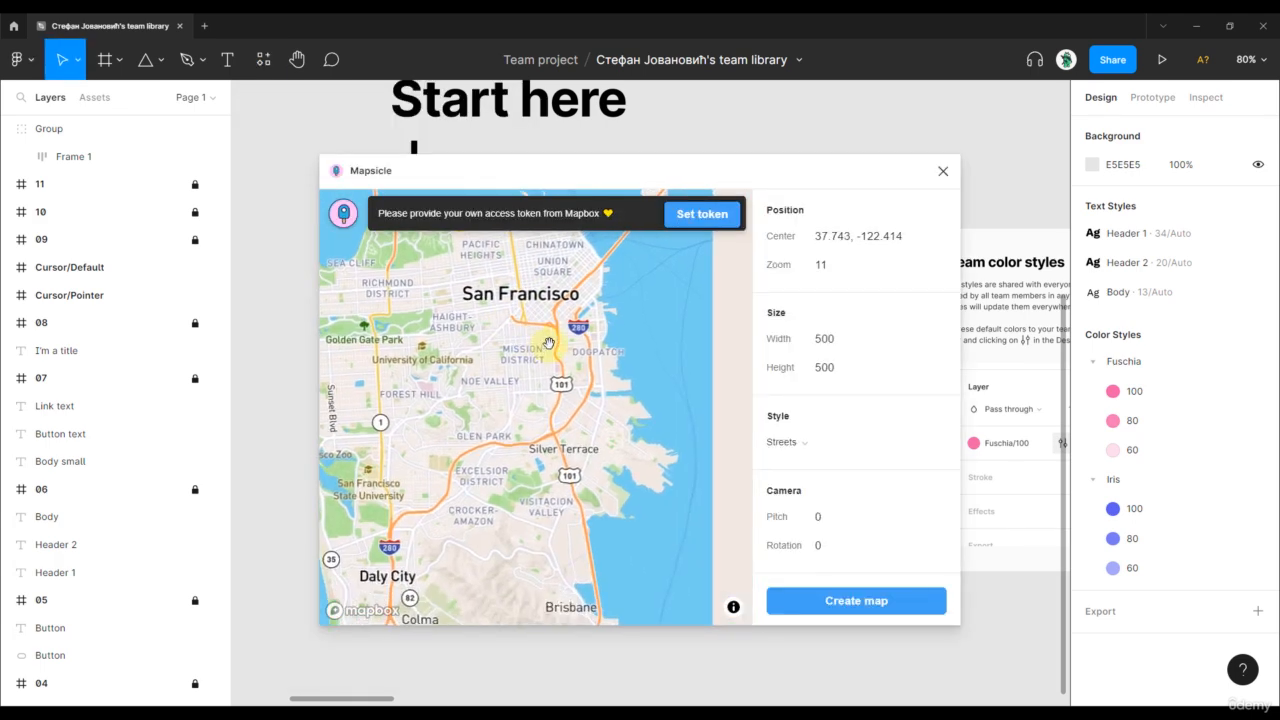
pyautogui.scroll(-3, 580, 345)
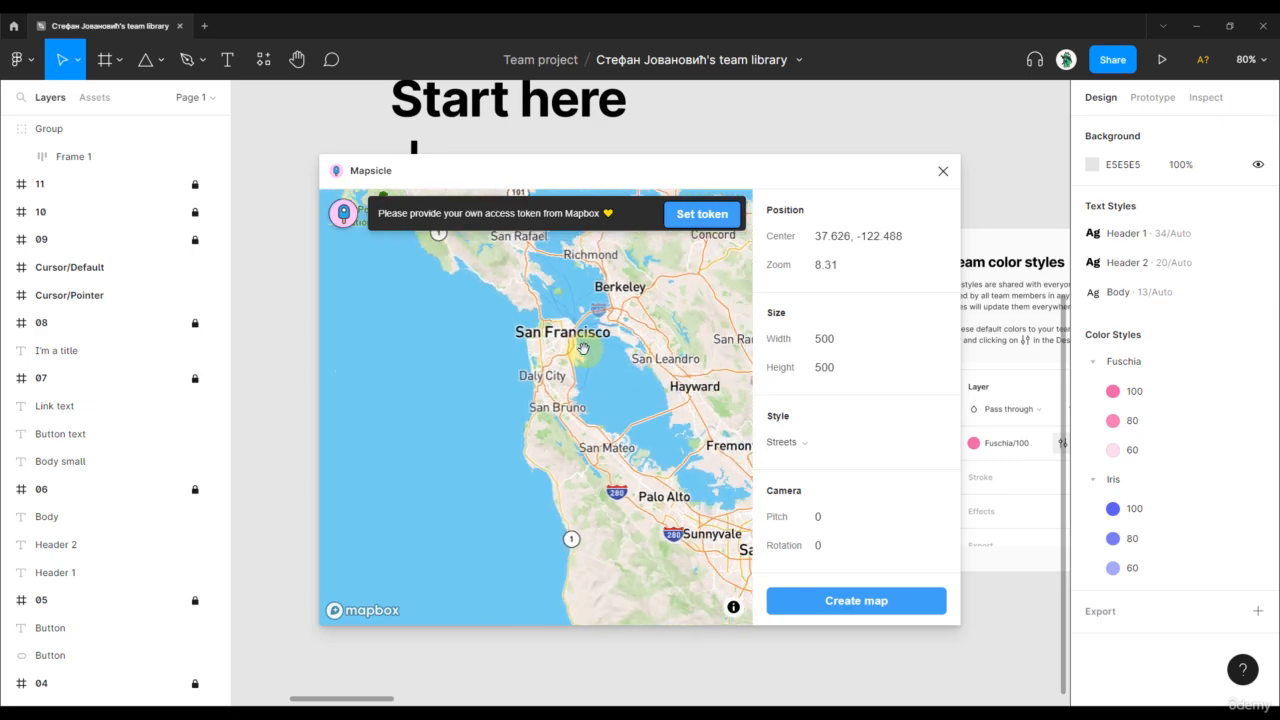
pyautogui.moveTo(665, 341); pyautogui.dragTo(541, 442)
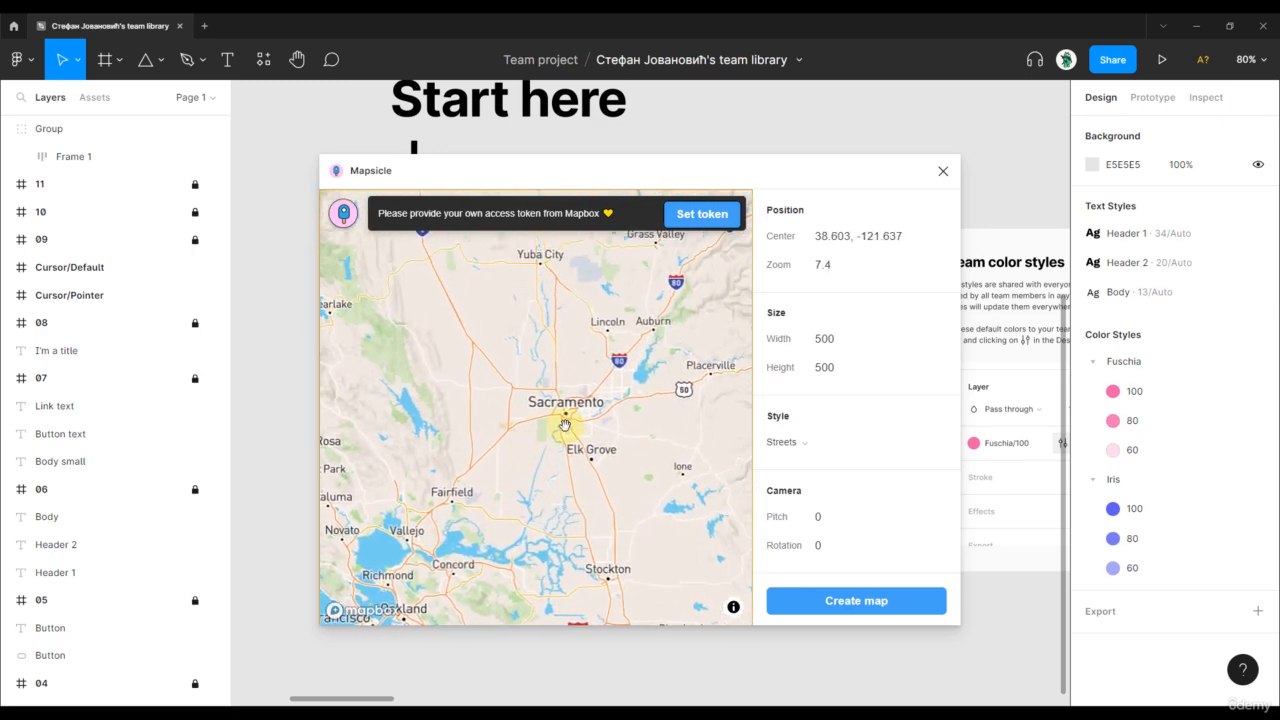
pyautogui.scroll(4, 565, 410)
pyautogui.scroll(5, 589, 432)
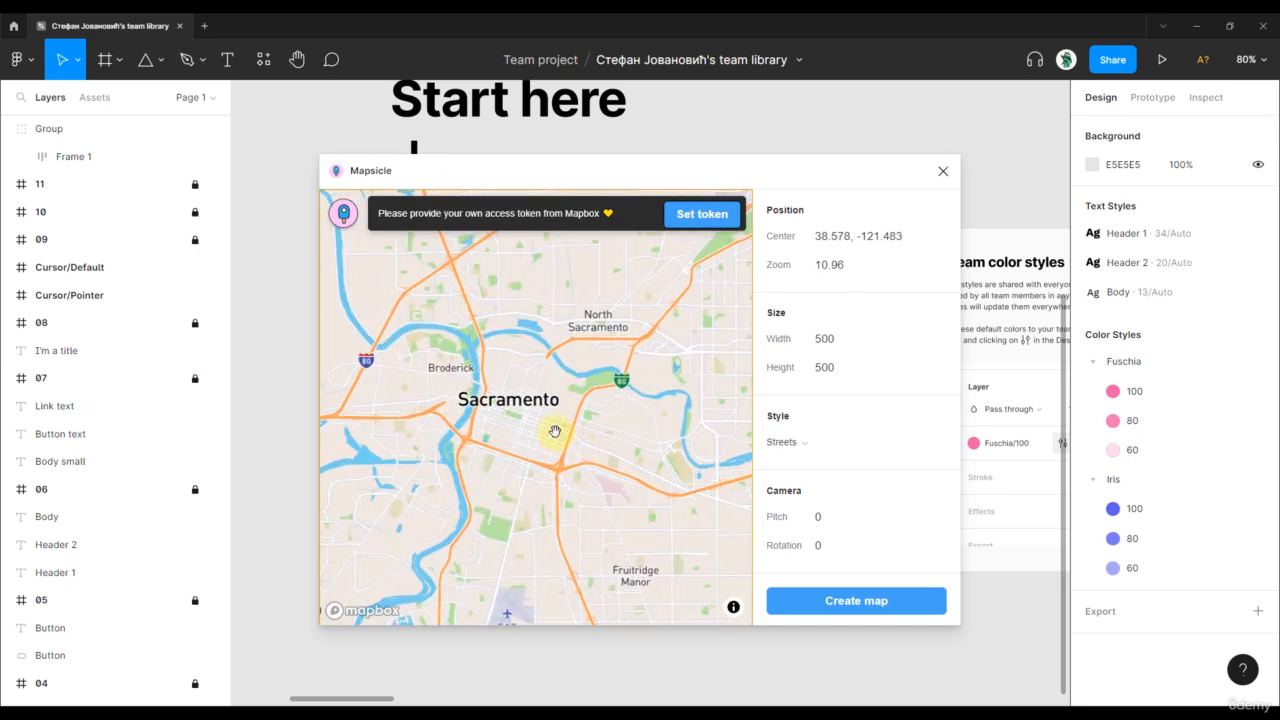
# Step: Set the map size to 1920 wide by 1080 high and create the map
pyautogui.click(831, 343)
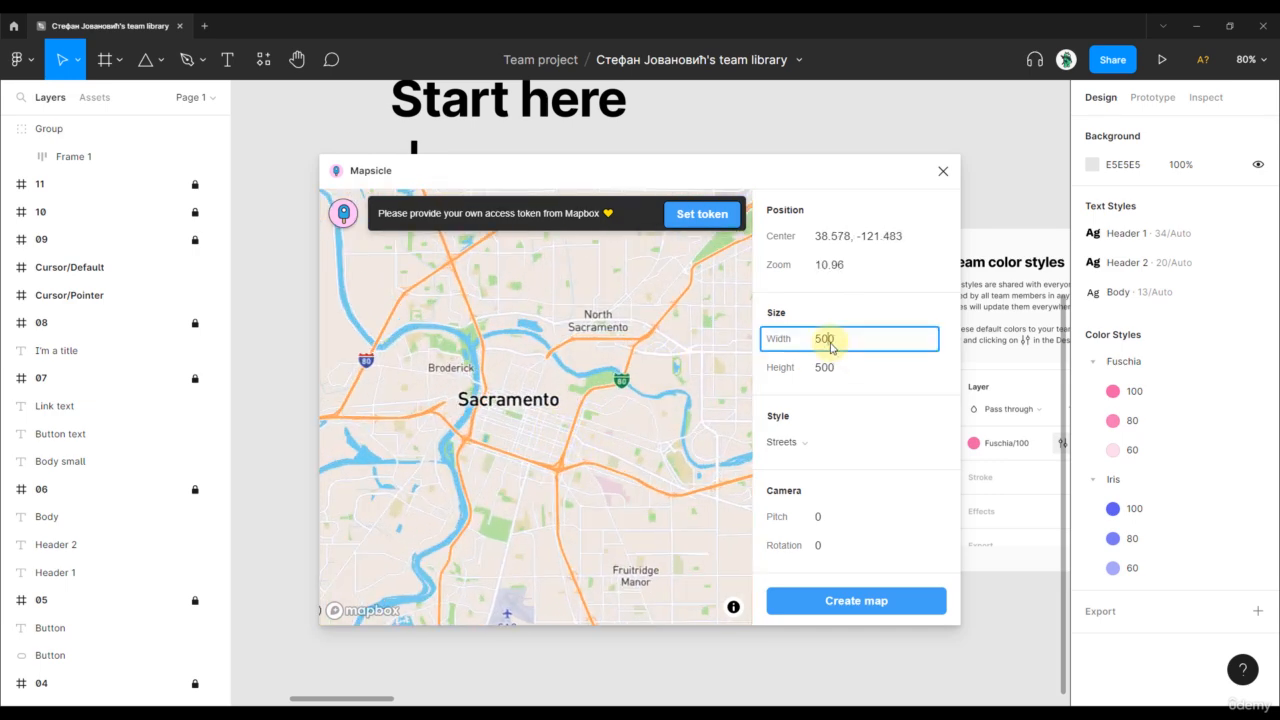
pyautogui.moveTo(864, 344); pyautogui.dragTo(778, 339)
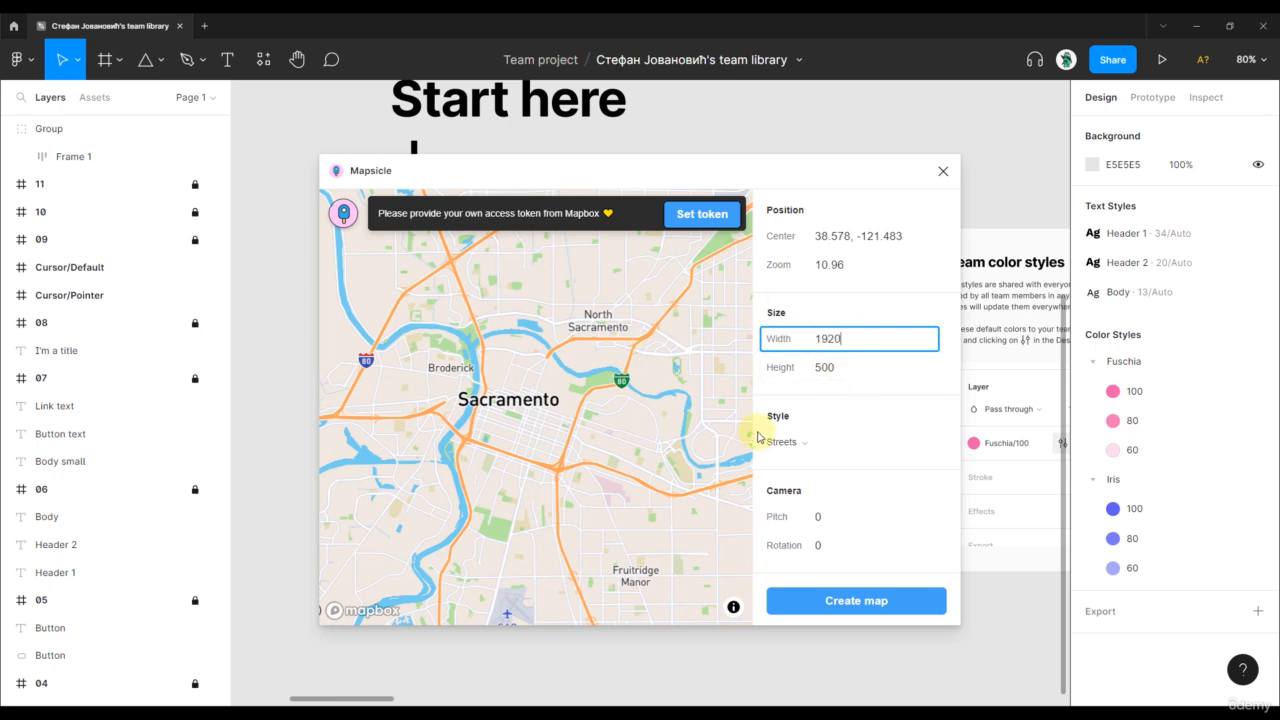
pyautogui.press('Tab')
pyautogui.write('1')
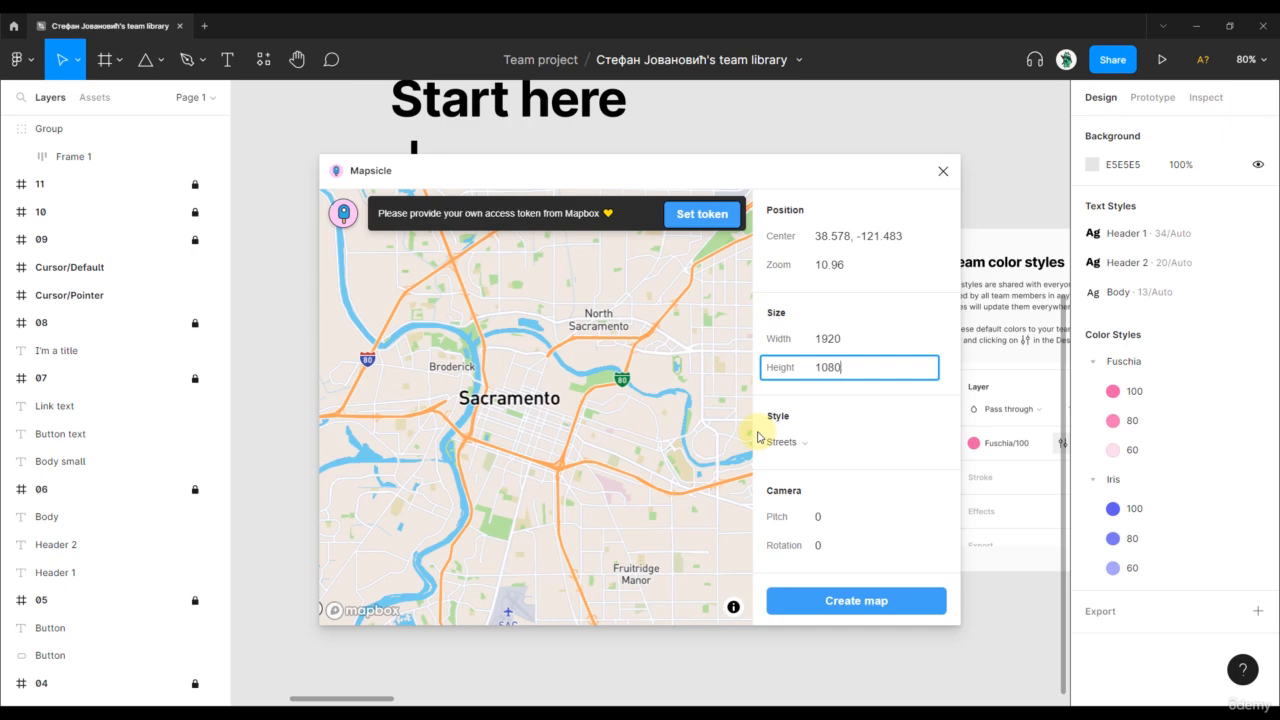
pyautogui.click(877, 602)
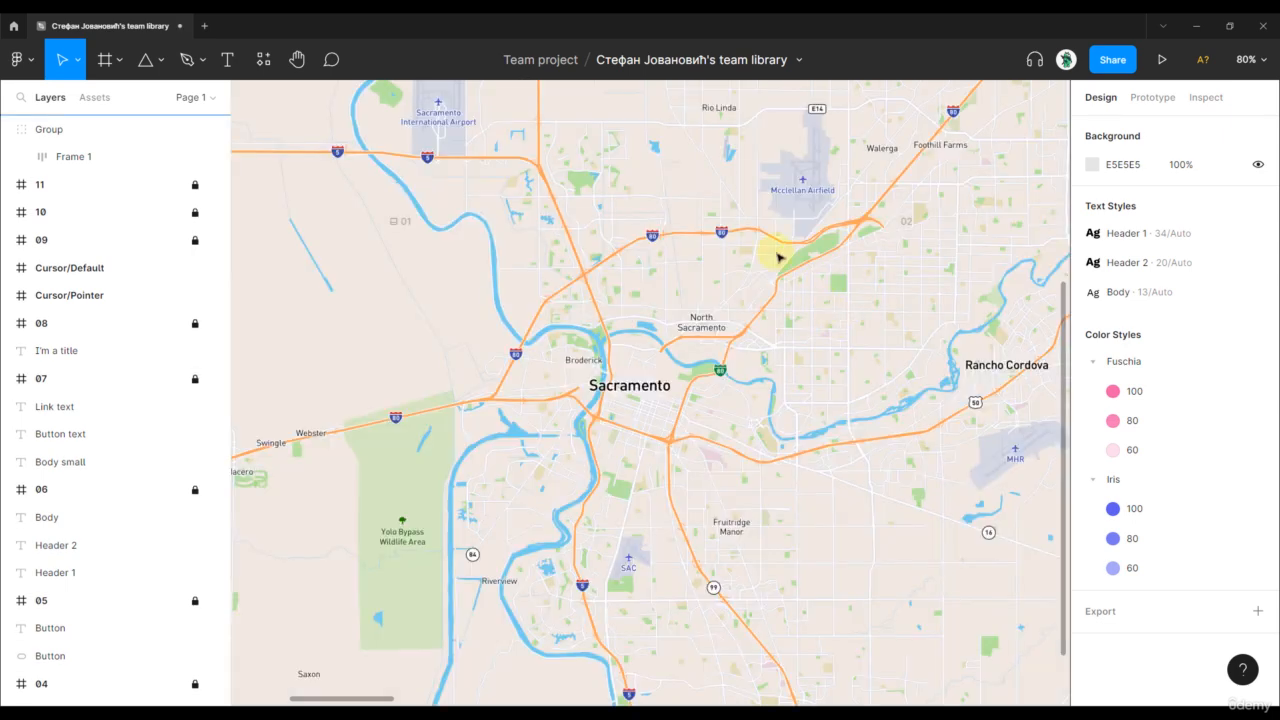
# Step: Move the Mapsicle map into the empty canvas area below the numbered frames
pyautogui.scroll(-2, 743, 238)
pyautogui.moveTo(743, 251); pyautogui.dragTo(717, 450)
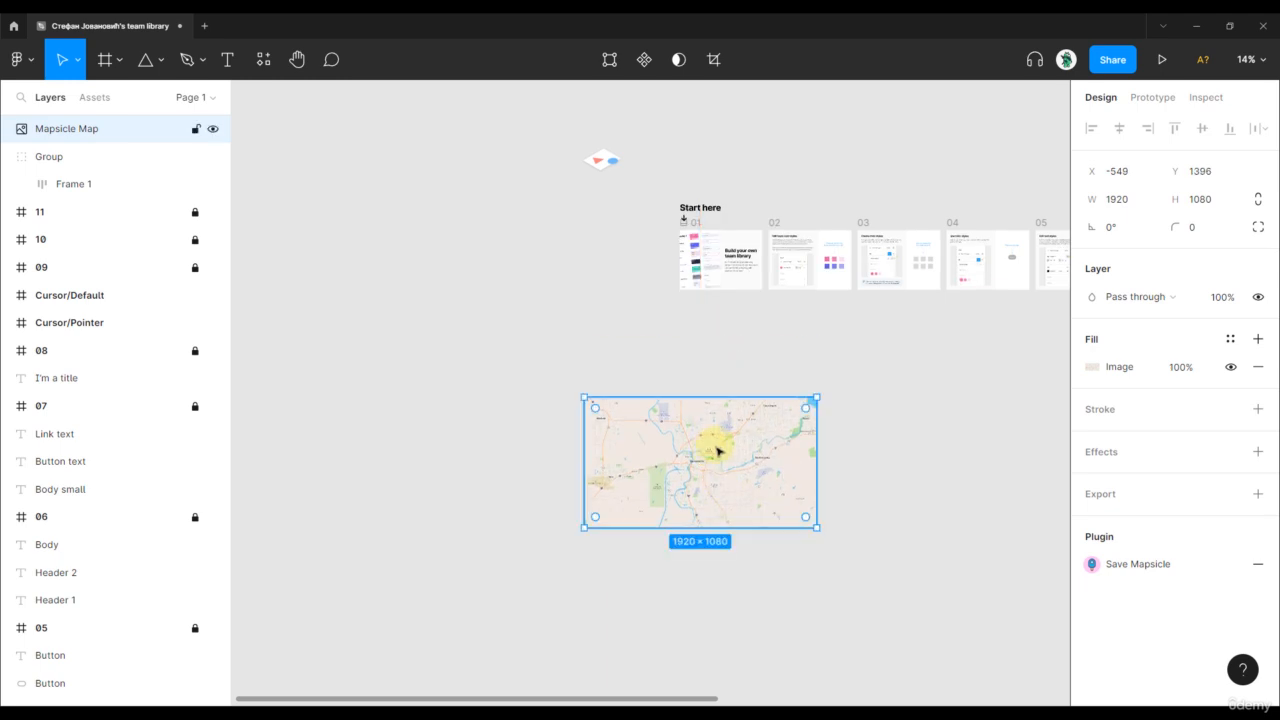
pyautogui.scroll(2, 717, 453)
pyautogui.scroll(2, 745, 484)
pyautogui.moveTo(760, 497); pyautogui.dragTo(716, 381)
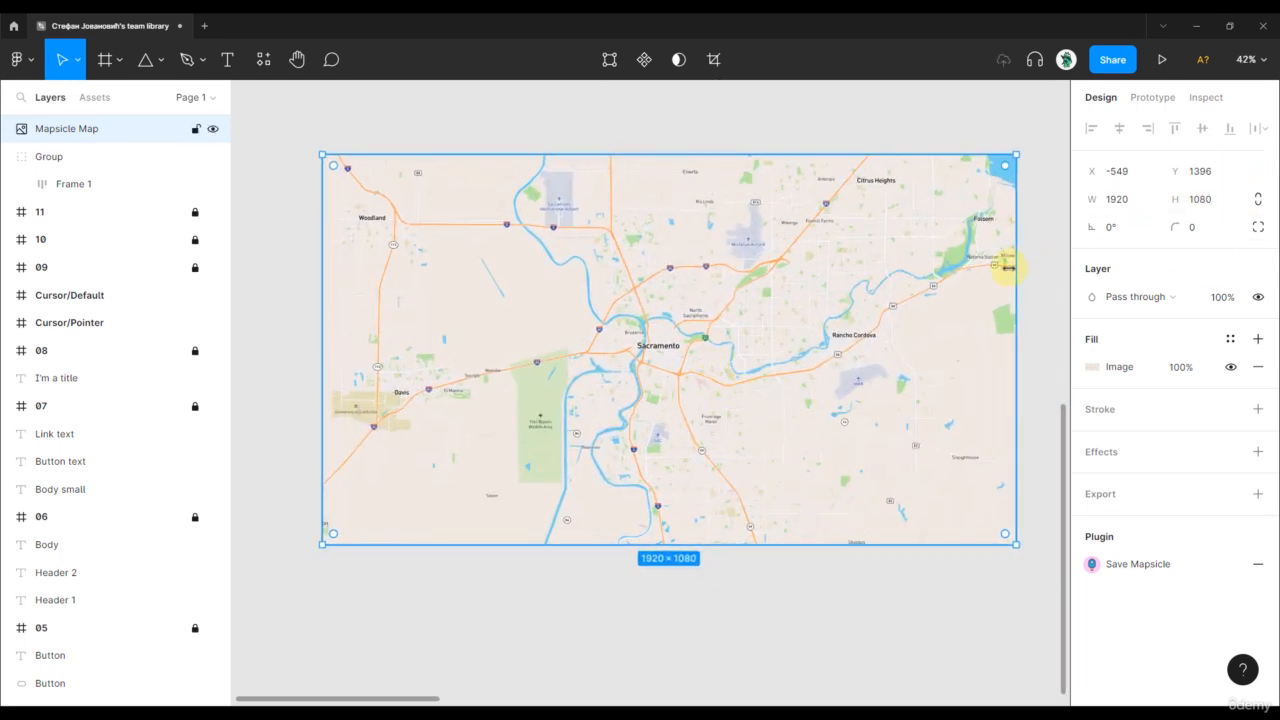
# Step: Delete the Mapsicle map and the isometric group from the canvas
pyautogui.press('Delete')
pyautogui.scroll(-5, 829, 317)
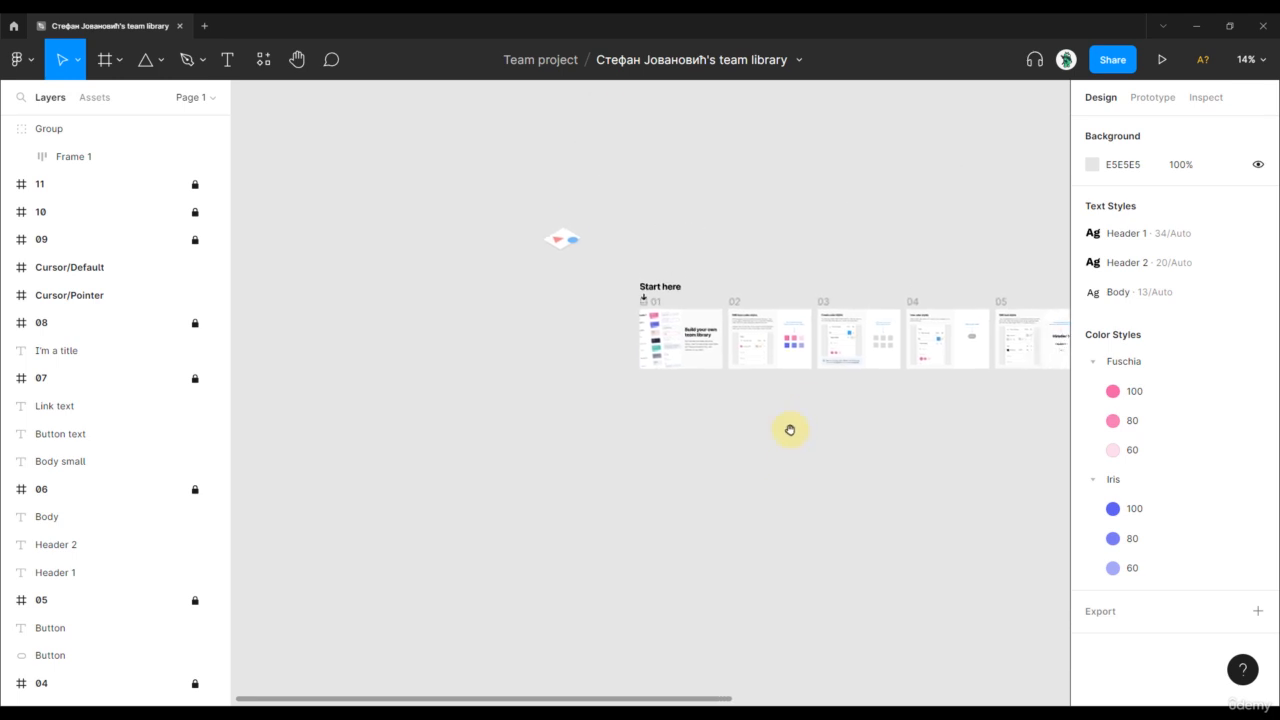
pyautogui.moveTo(462, 230); pyautogui.dragTo(563, 317)
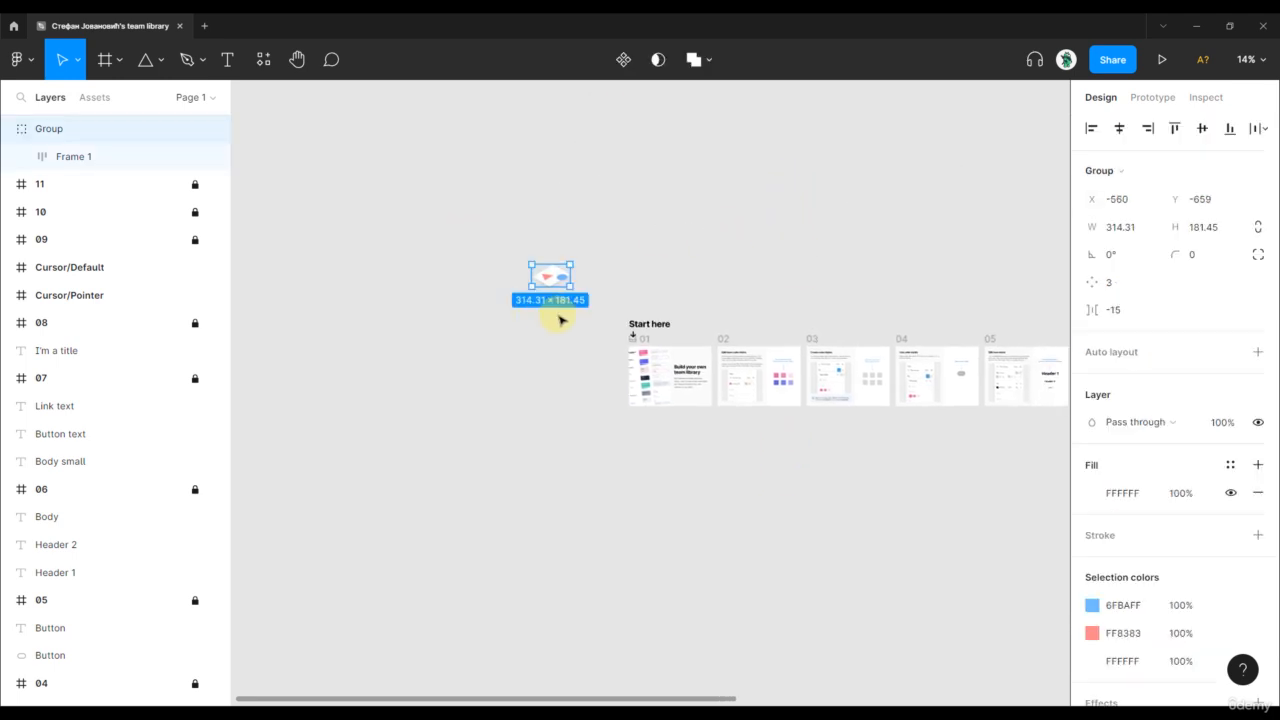
pyautogui.press('Delete')
# Step: Search the plugins for uiGradients and run it
pyautogui.click(258, 59)
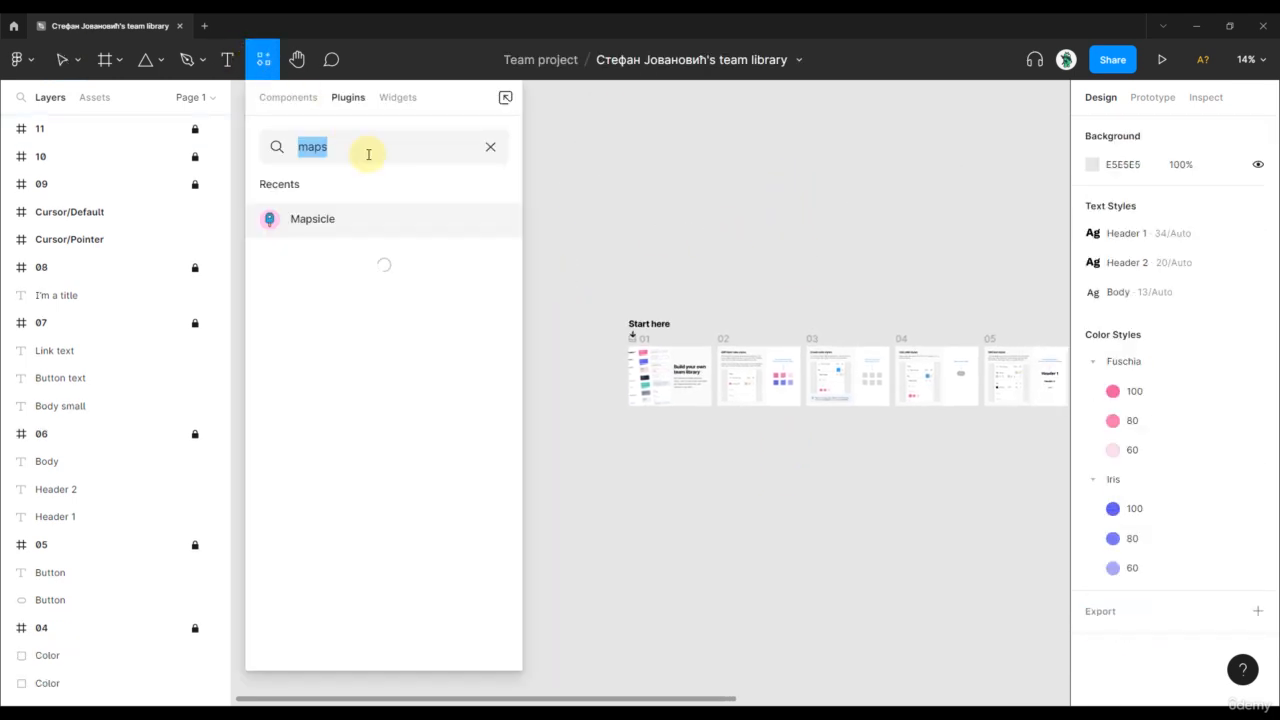
pyautogui.write('uigradient')
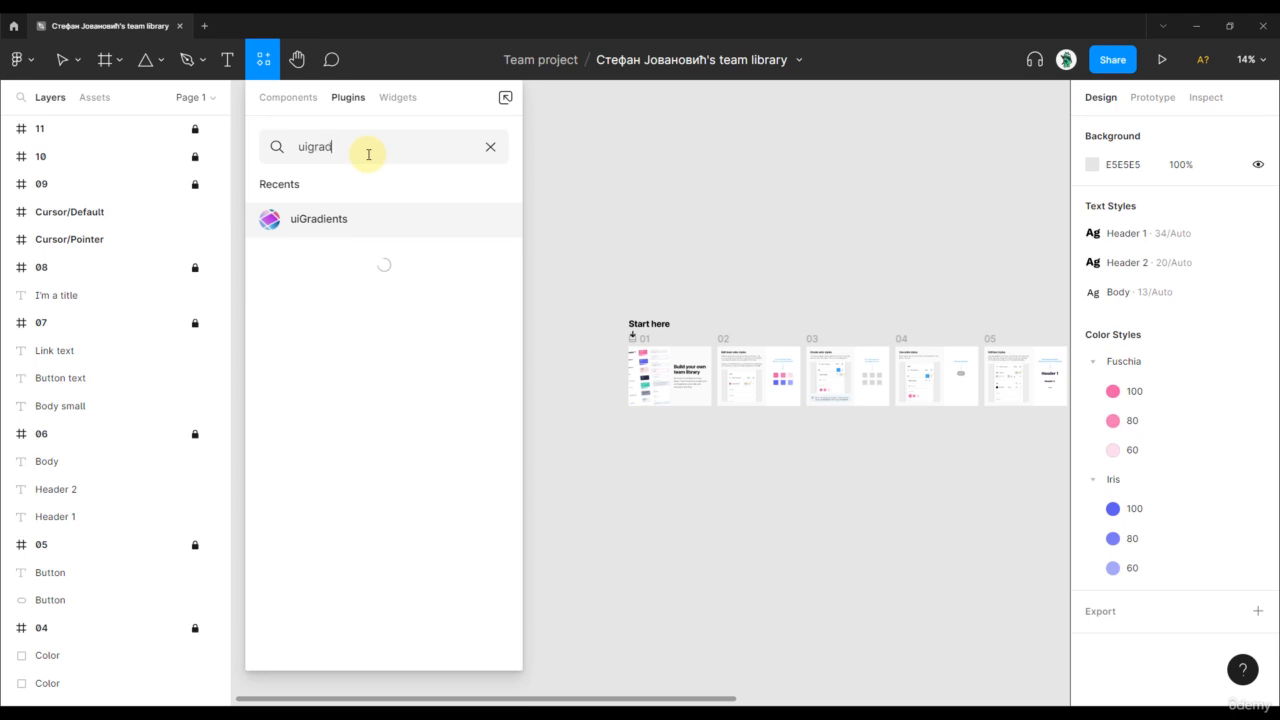
pyautogui.click(328, 228)
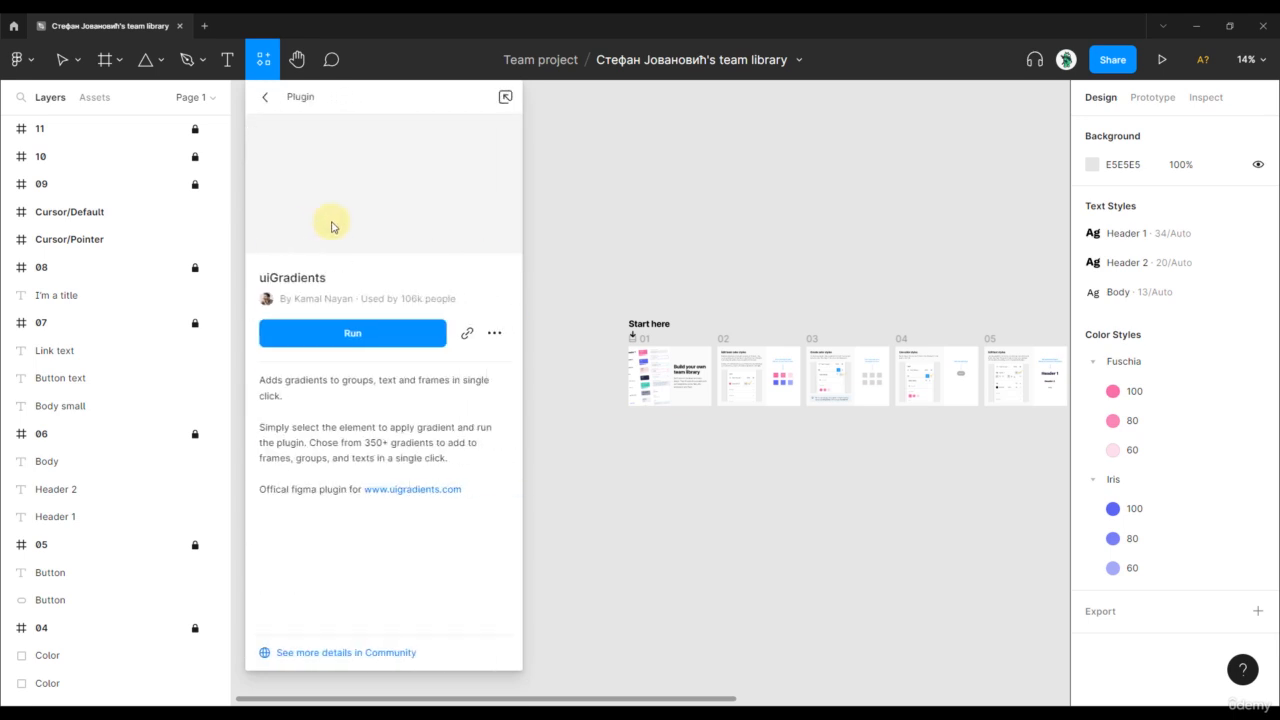
pyautogui.click(383, 335)
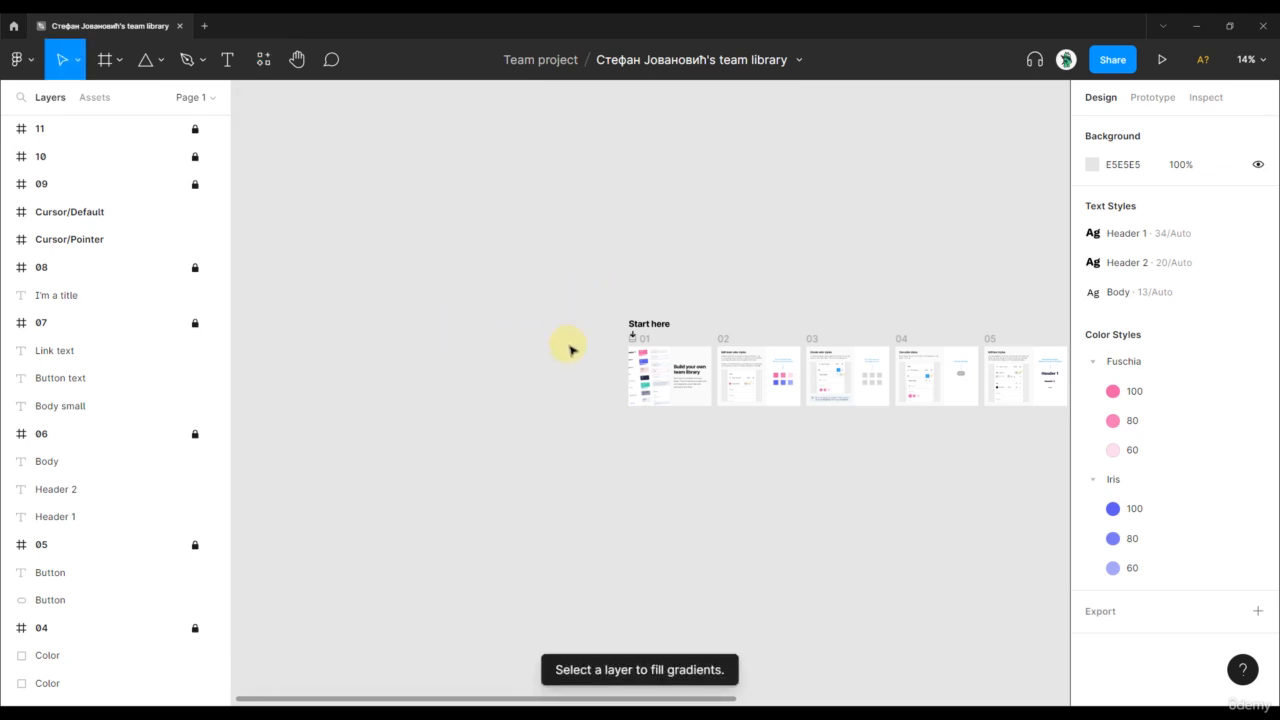
# Step: Draw a rectangle about 911 × 427 in the empty area beside frame 01 and fill it with white (FFFFFF)
pyautogui.scroll(5, 380, 300)
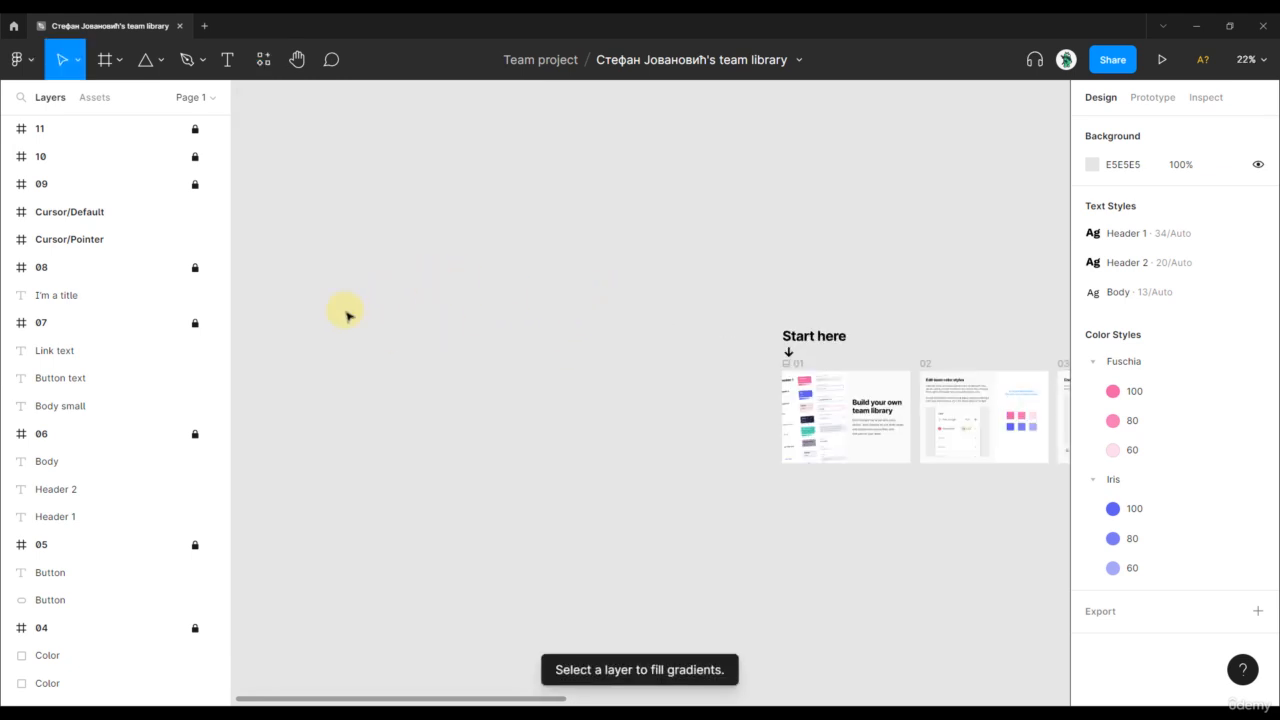
pyautogui.press('r')
pyautogui.moveTo(421, 313); pyautogui.dragTo(687, 442)
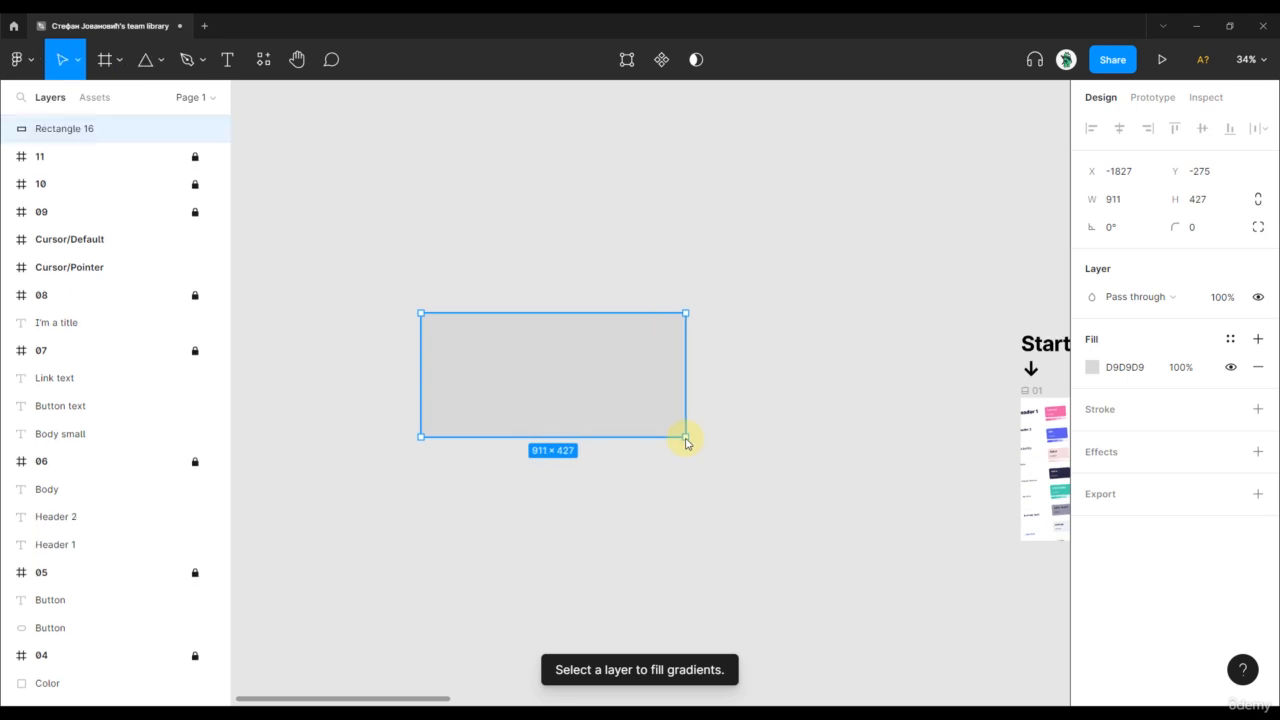
pyautogui.click(1093, 375)
pyautogui.write('FFFFFF')
pyautogui.press('Return')
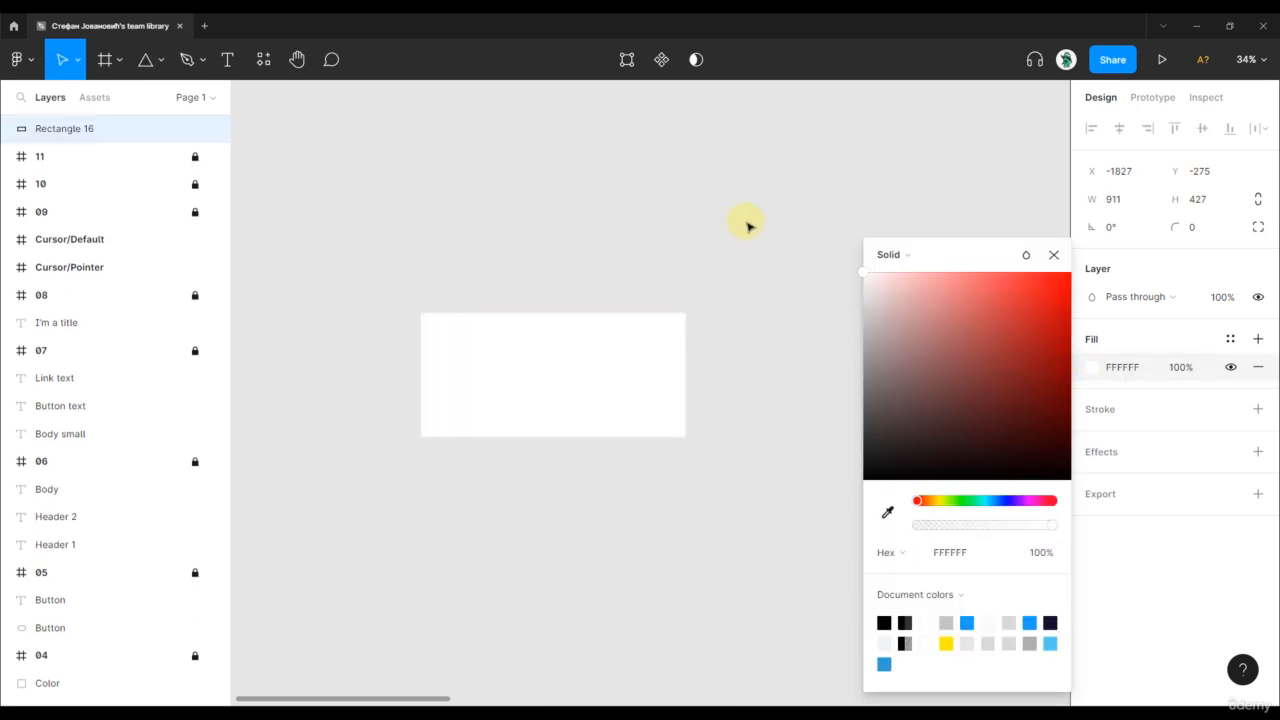
# Step: Run uiGradients on the white rectangle and move the plugin window clear of it
pyautogui.click(743, 223)
pyautogui.click(263, 59)
pyautogui.click(337, 229)
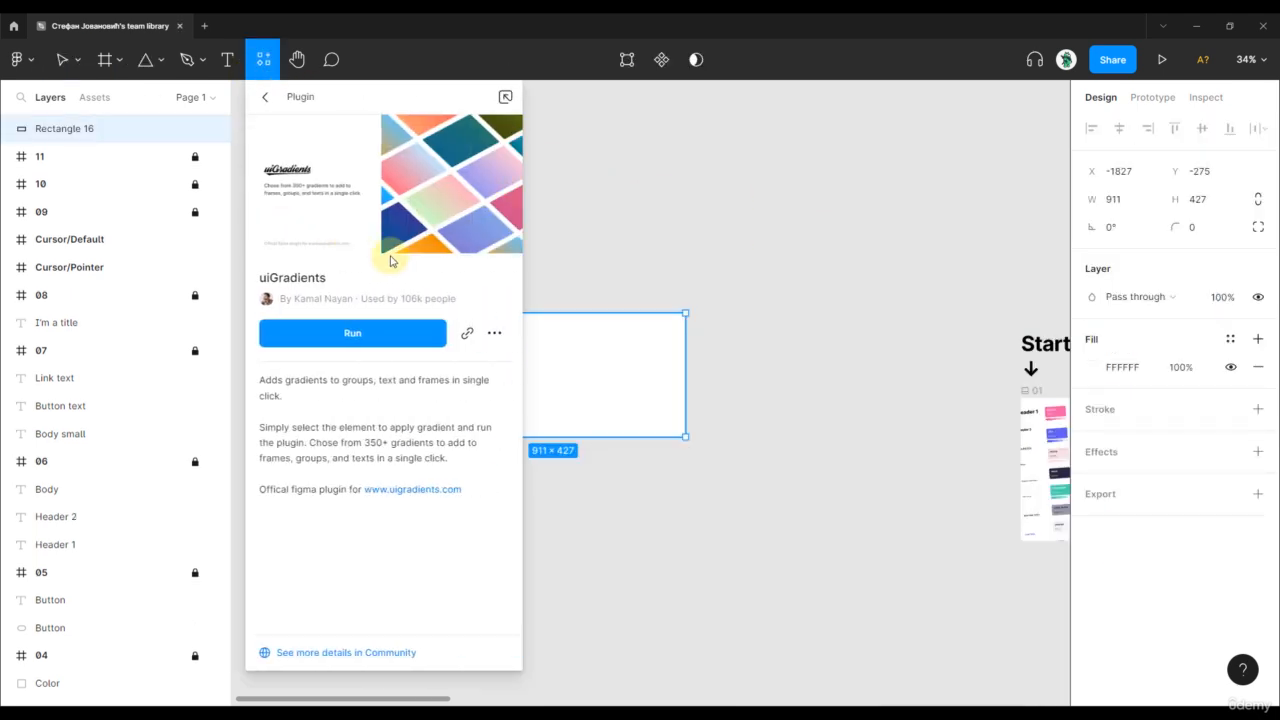
pyautogui.click(402, 332)
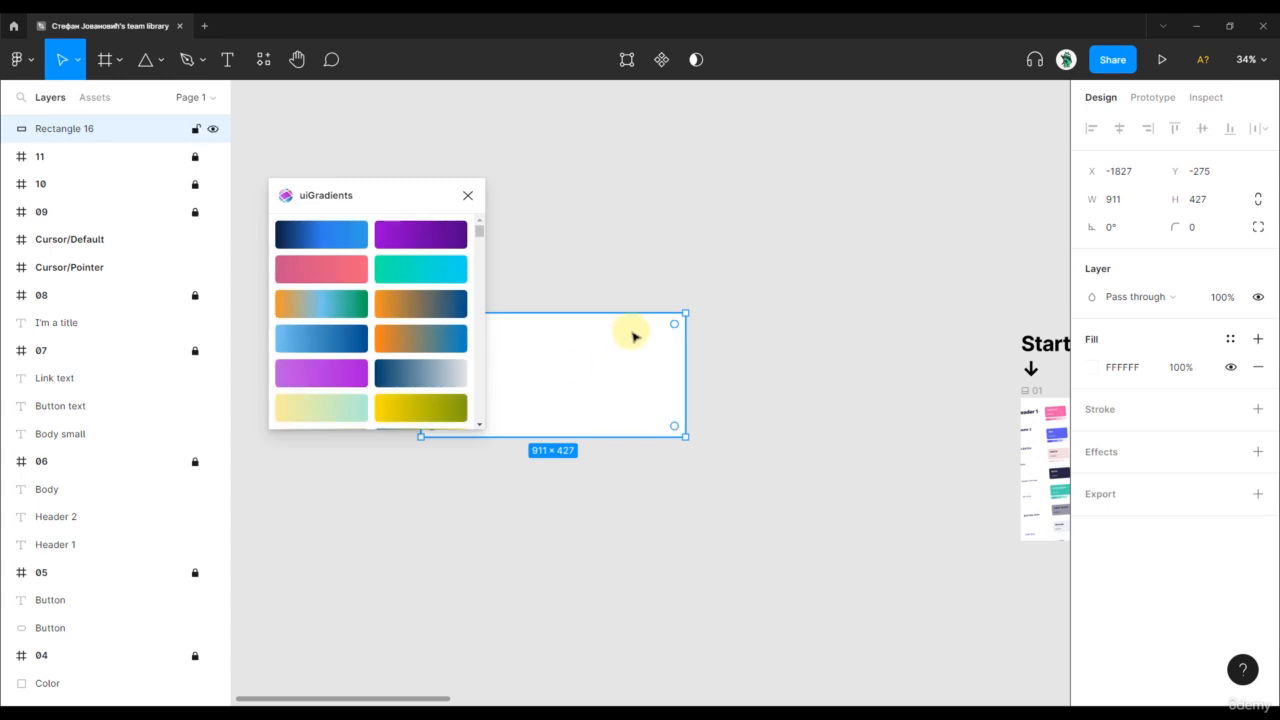
pyautogui.moveTo(391, 197); pyautogui.dragTo(848, 160)
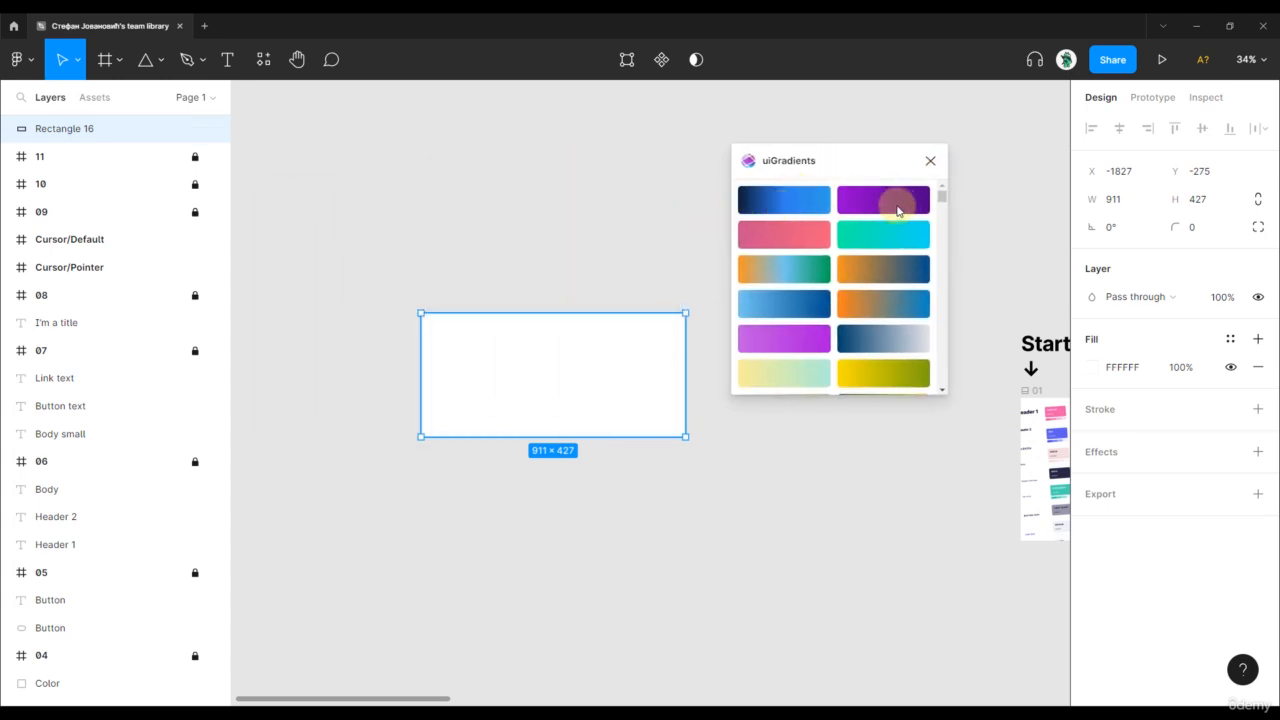
# Step: Try the coral-to-peach gradient preset on the rectangle and settle on the red-to-dark-purple preset
pyautogui.moveTo(941, 205); pyautogui.dragTo(943, 237)
pyautogui.click(883, 278)
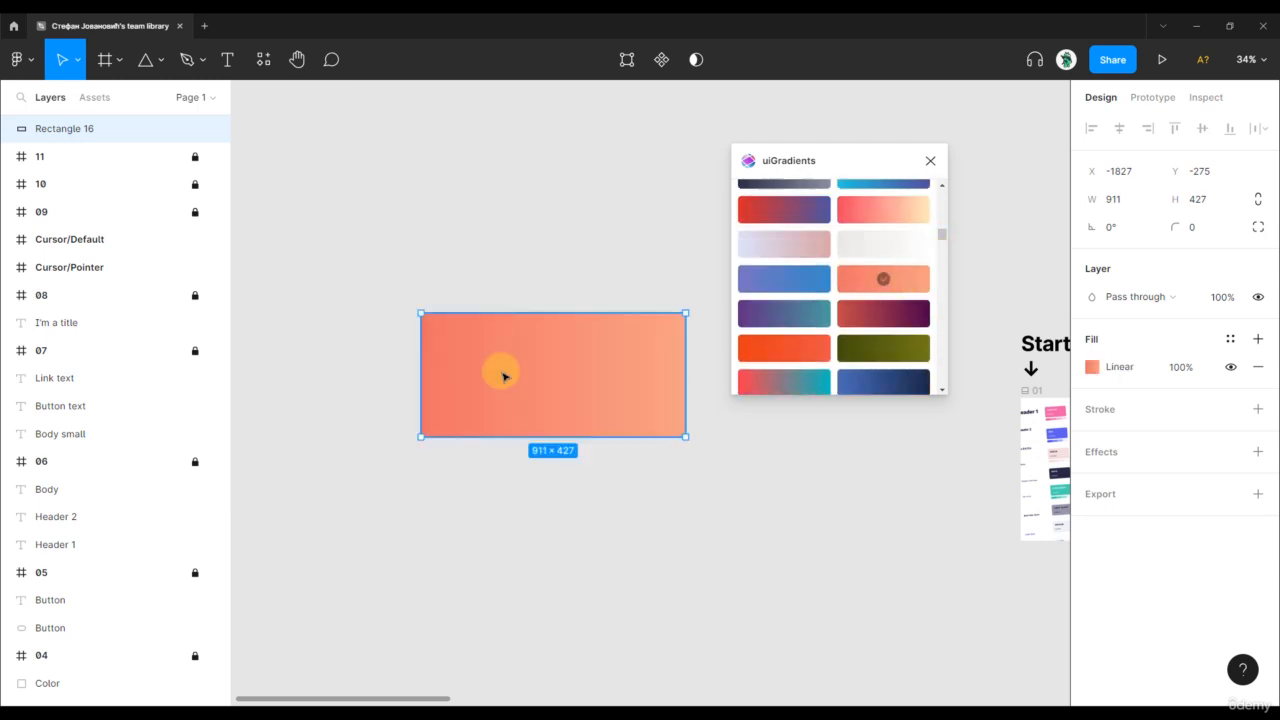
pyautogui.click(883, 313)
pyautogui.scroll(3, 500, 355)
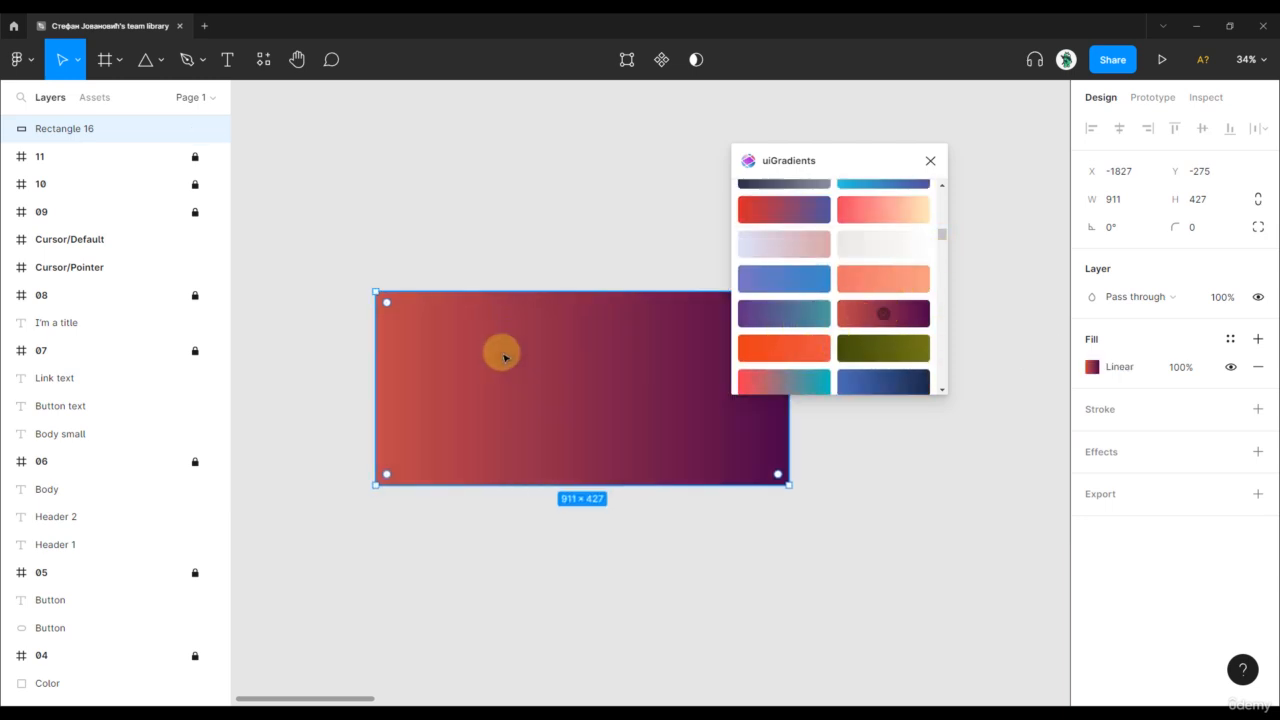
pyautogui.click(583, 237)
pyautogui.click(591, 342)
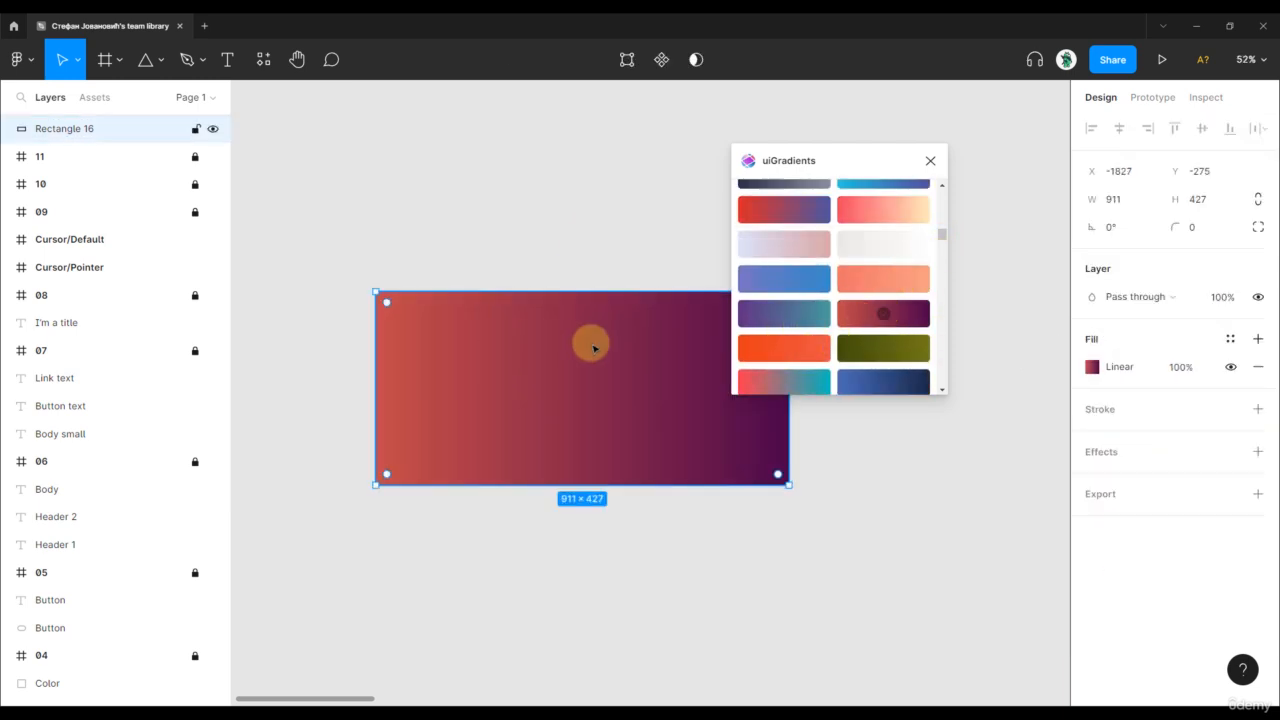
# Step: Angle the rectangle's linear gradient diagonally, from just outside its lower-left corner to its upper-right corner
pyautogui.click(1090, 367)
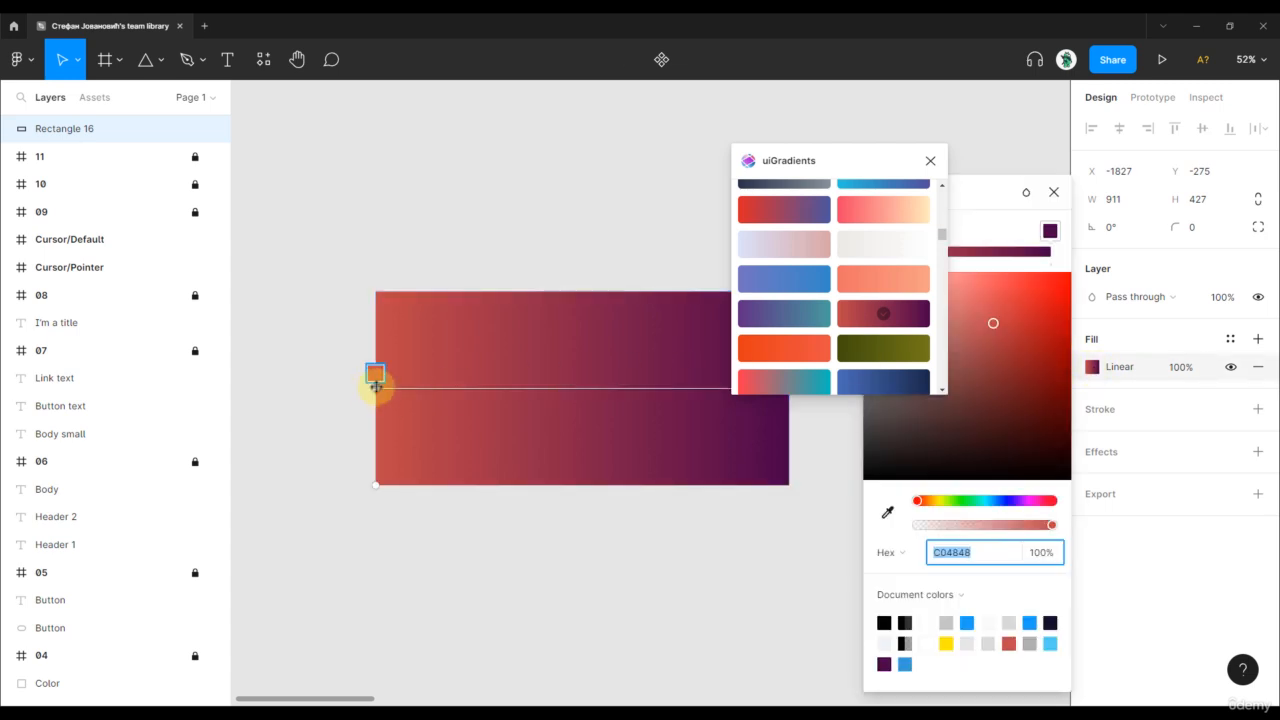
pyautogui.moveTo(375, 383); pyautogui.dragTo(340, 496)
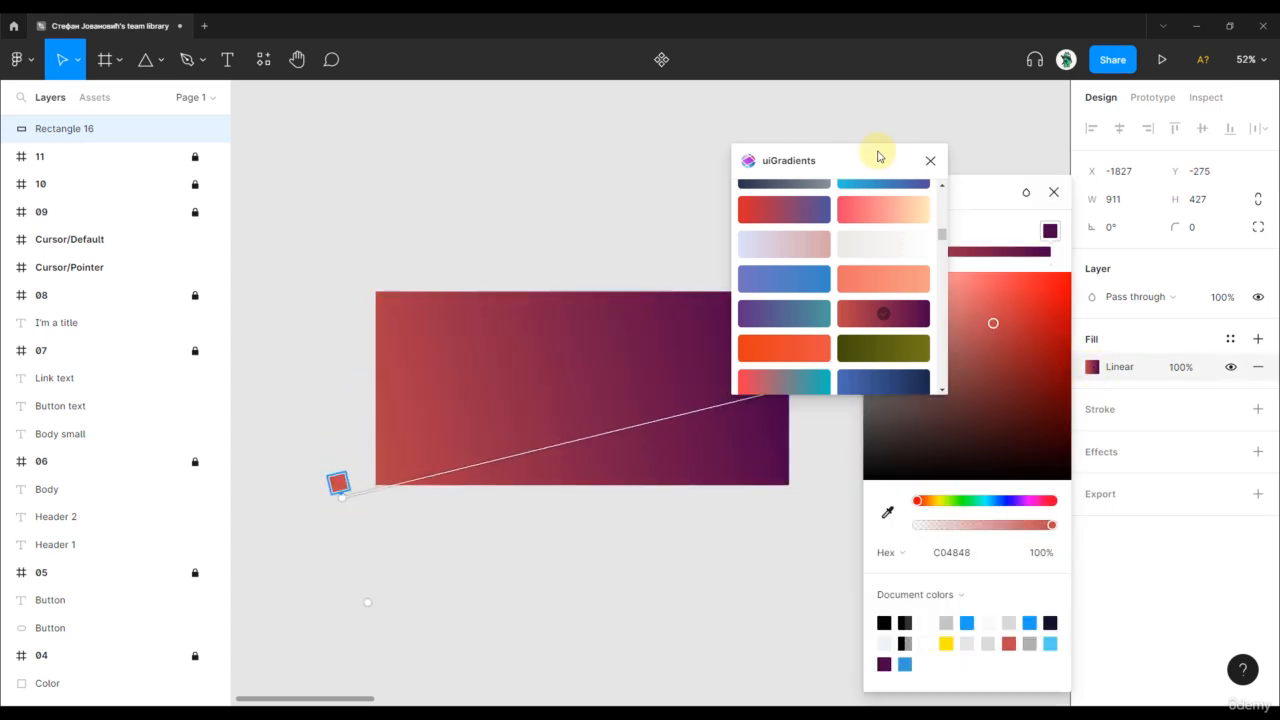
pyautogui.click(931, 161)
pyautogui.moveTo(785, 388); pyautogui.dragTo(794, 292)
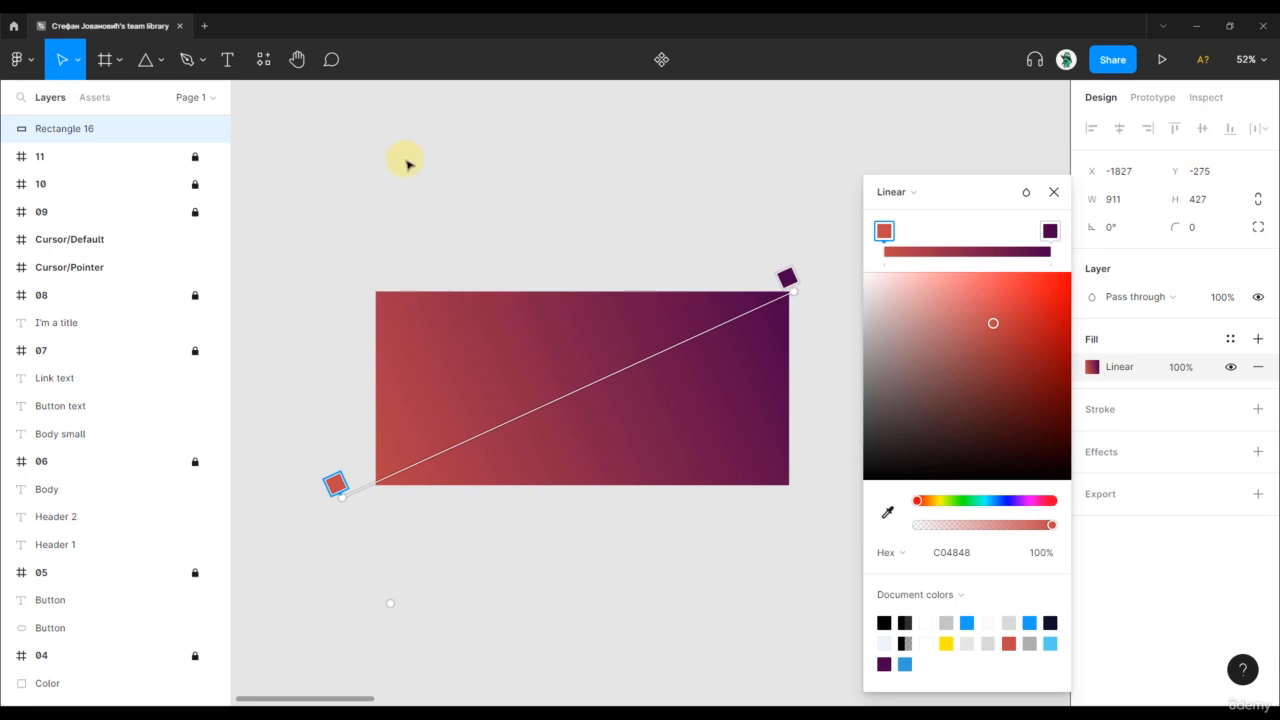
pyautogui.scroll(-3, 678, 225)
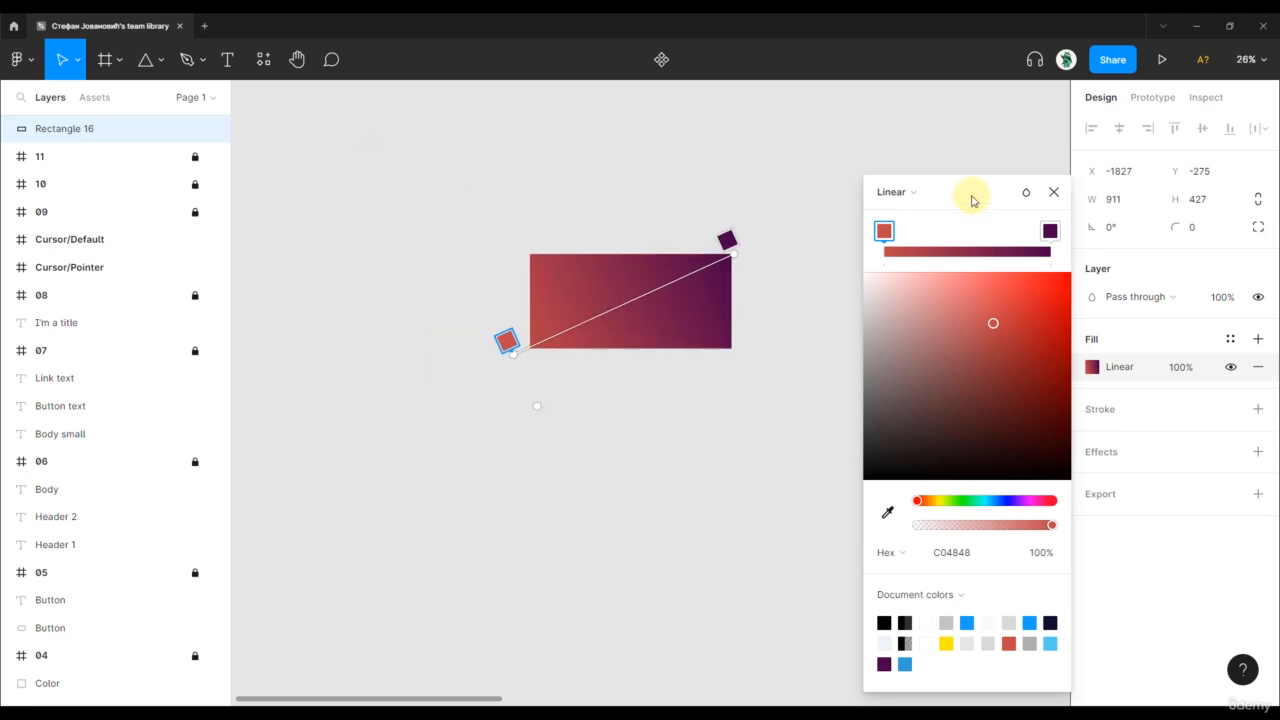
pyautogui.click(1054, 192)
# Step: Delete the gradient rectangle, then search the plugins for Blush and run it
pyautogui.click(583, 343)
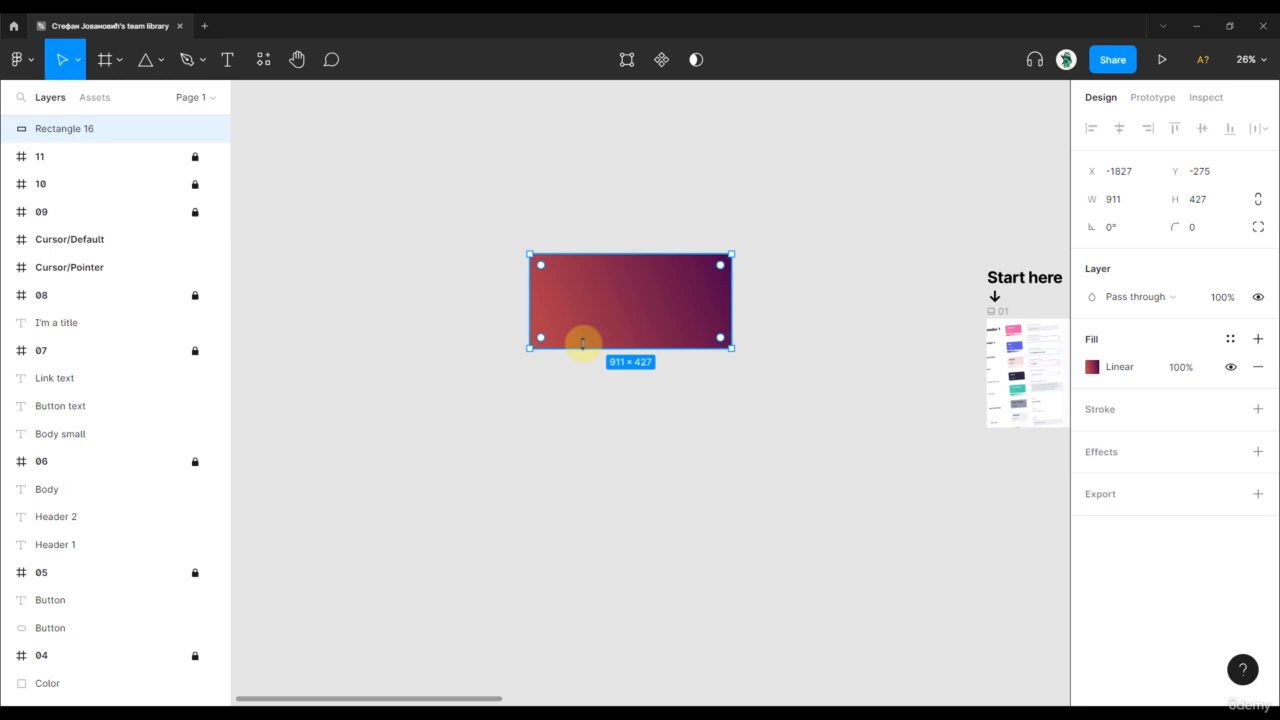
pyautogui.click(297, 120)
pyautogui.hotkey('shift', 'i')
pyautogui.write('bl')
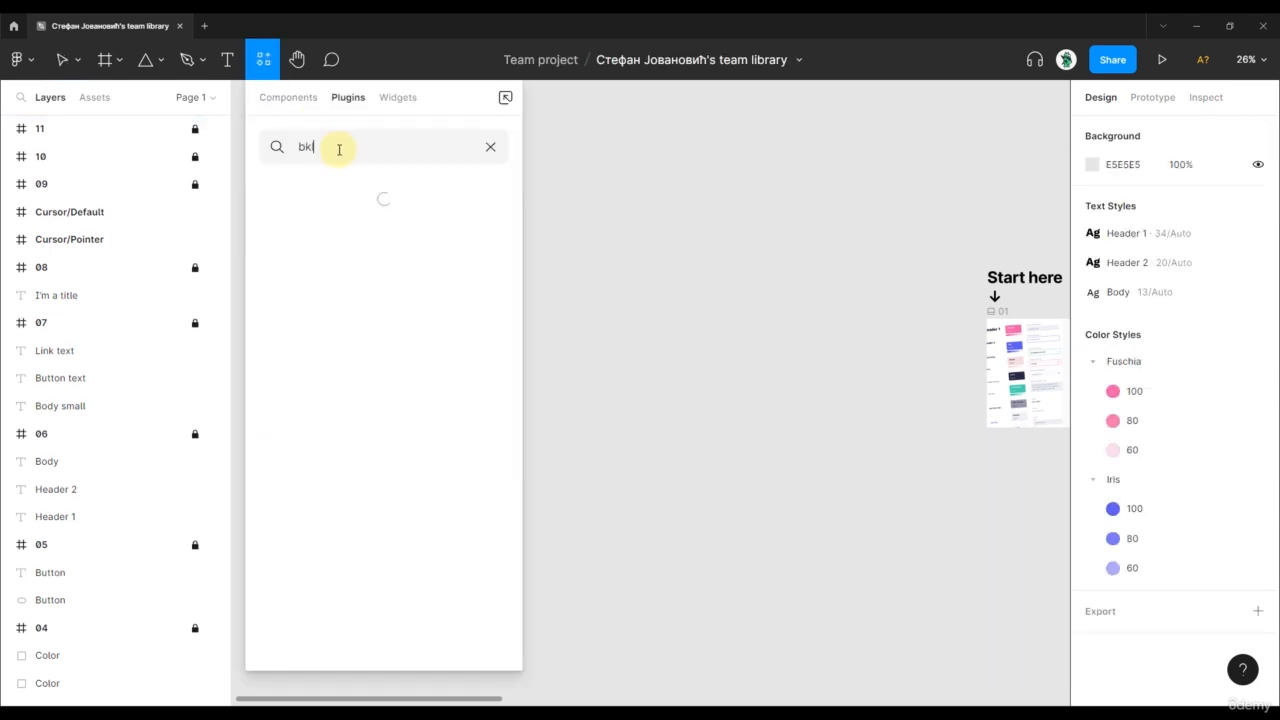
pyautogui.press('BackSpace')
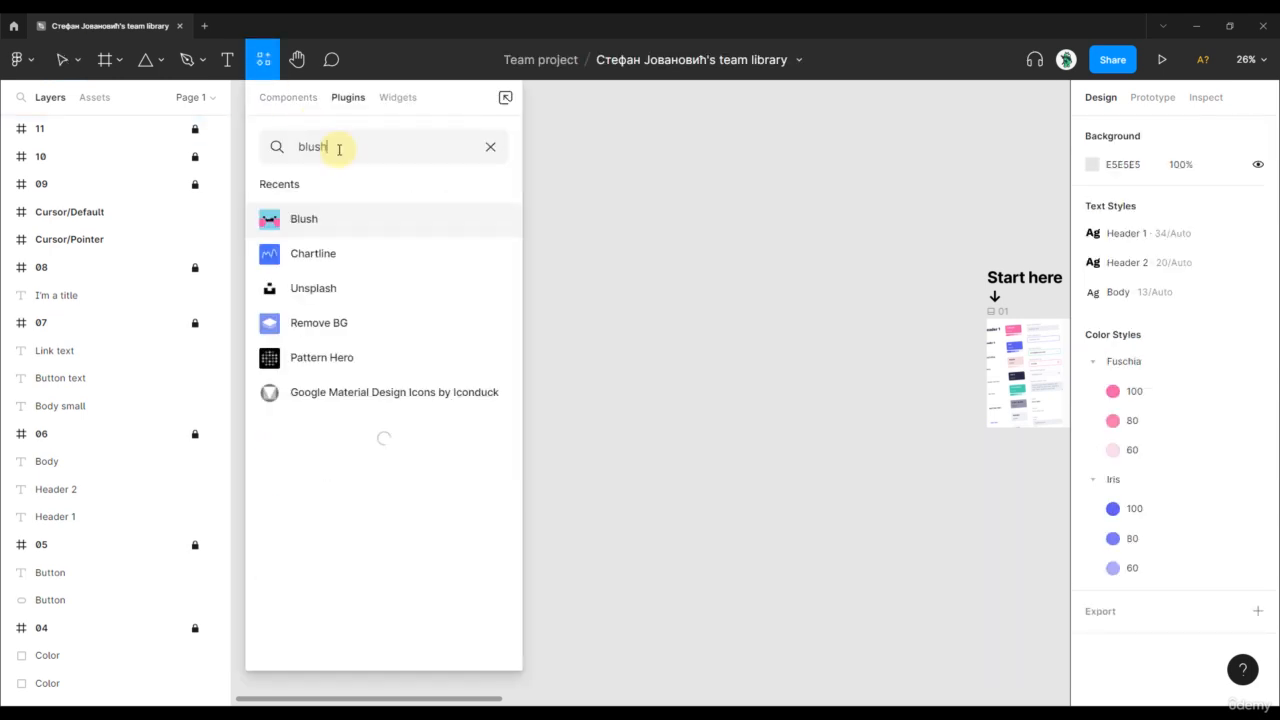
pyautogui.click(323, 226)
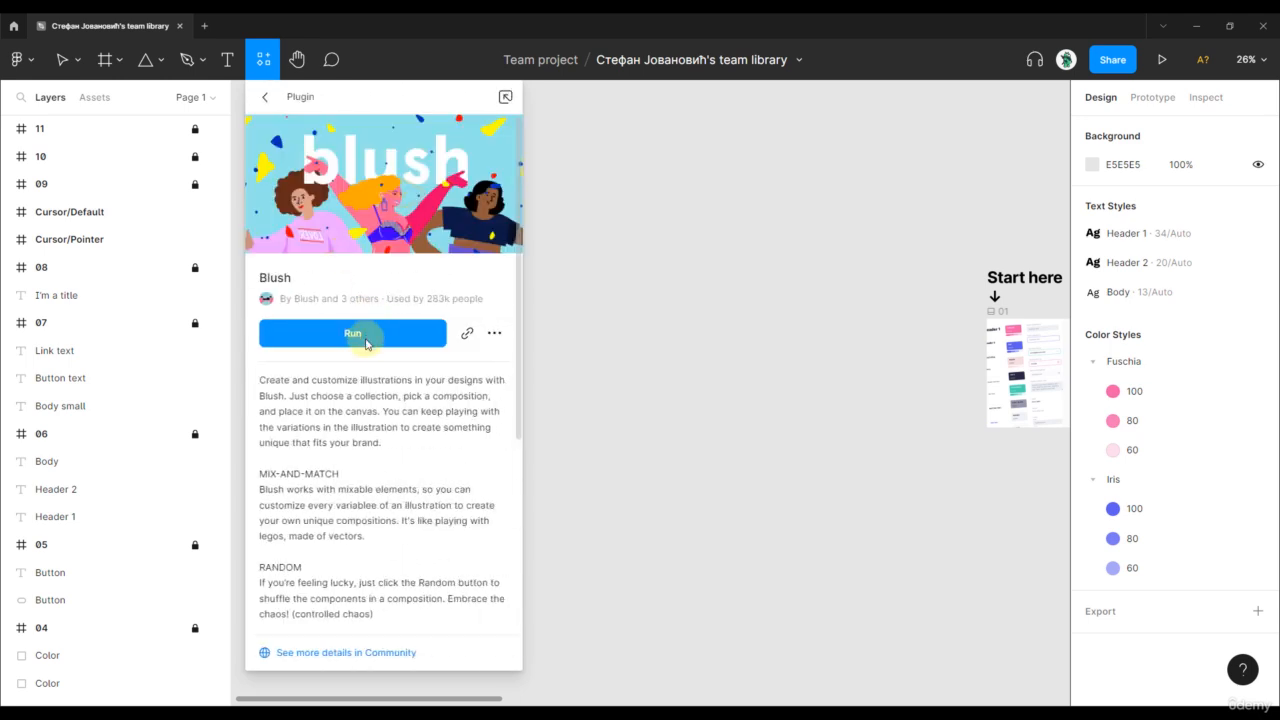
pyautogui.click(366, 343)
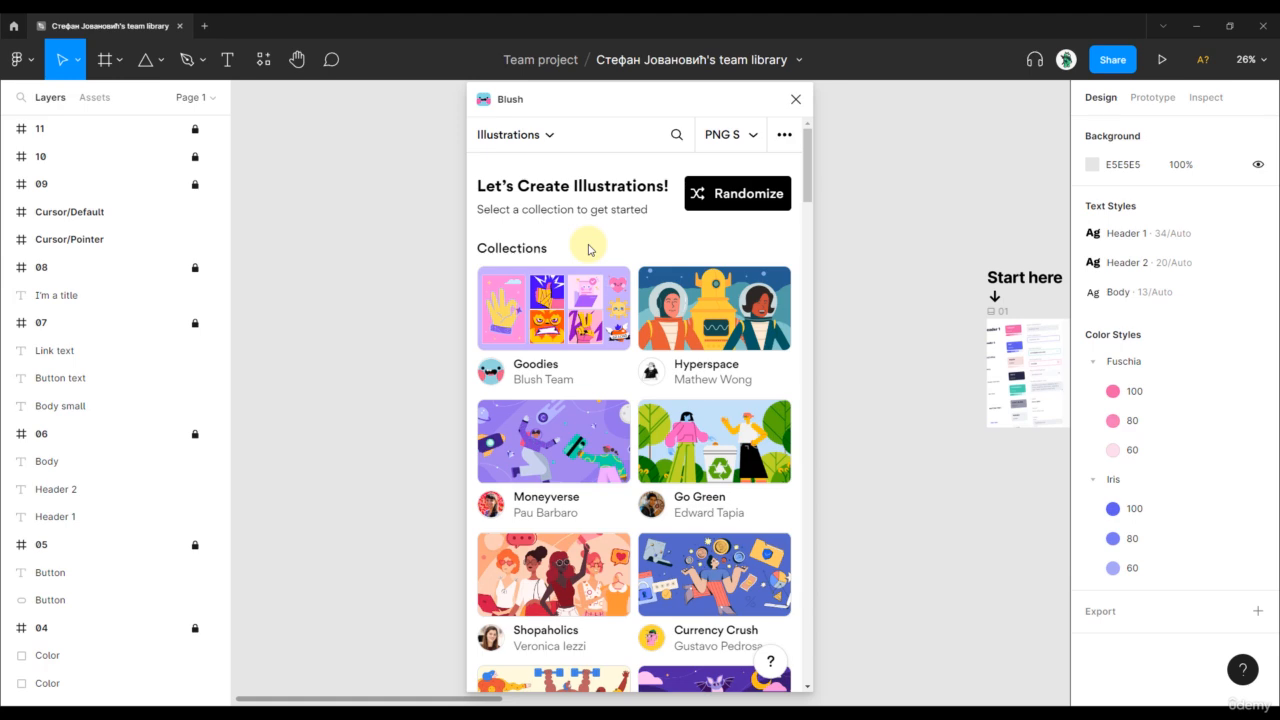
# Step: Insert the illustration of a woman teaching at a flip chart from Blush's Education category
pyautogui.click(557, 134)
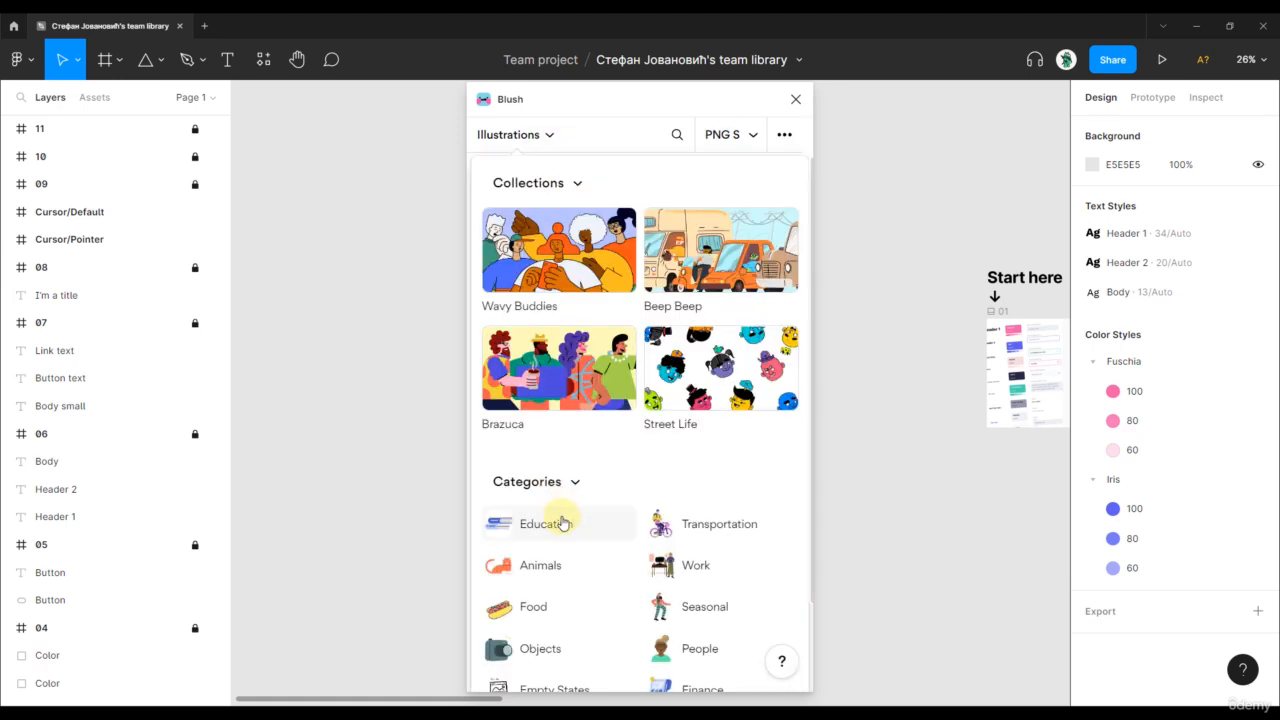
pyautogui.click(563, 524)
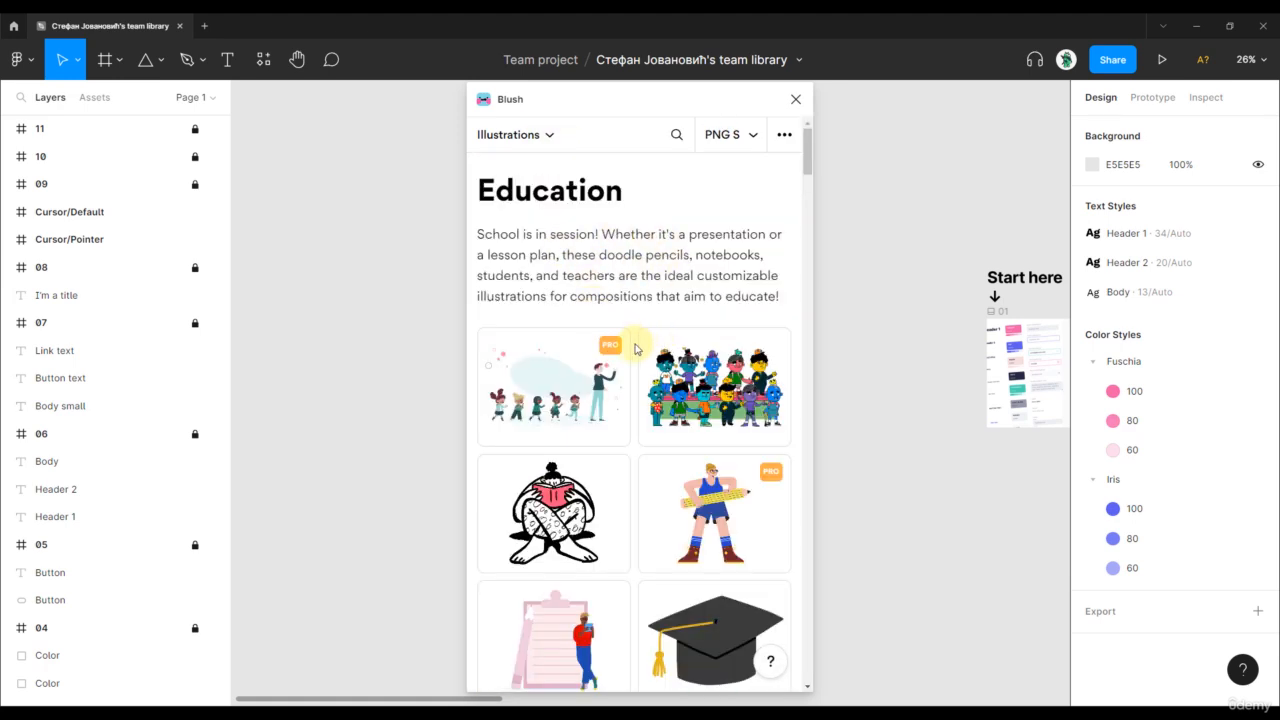
pyautogui.scroll(-5, 634, 350)
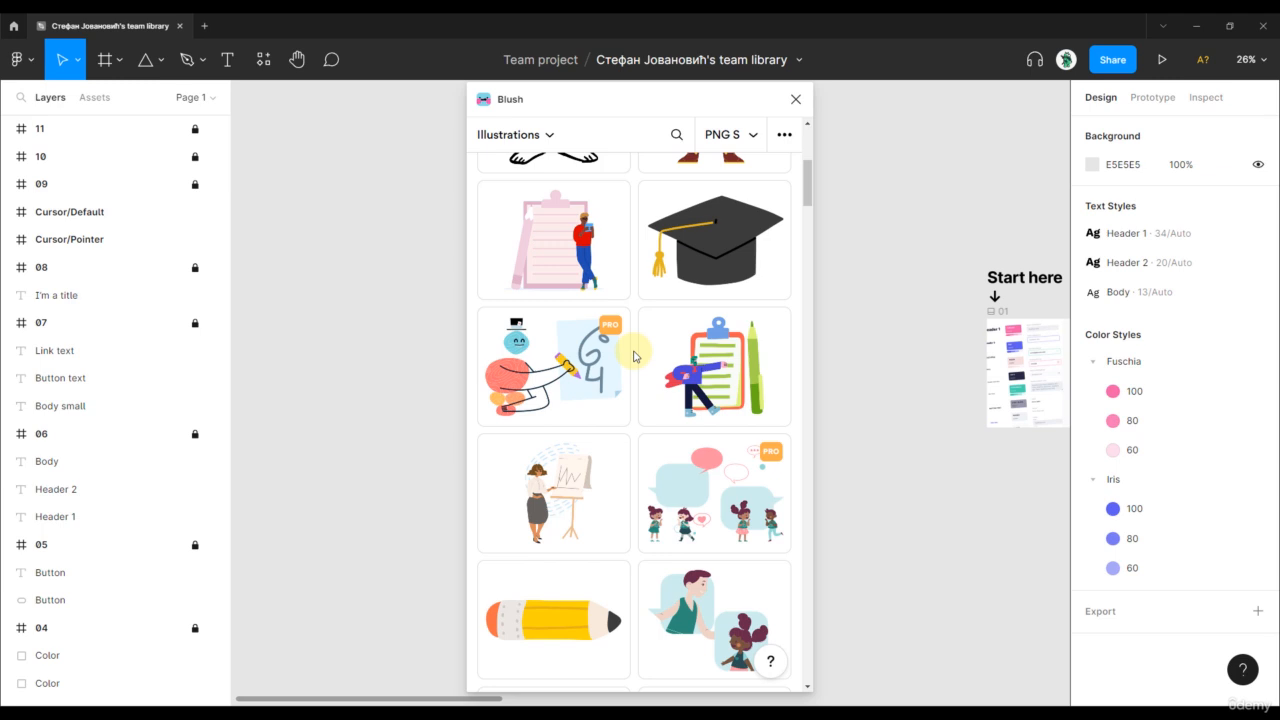
pyautogui.scroll(-2, 633, 358)
pyautogui.scroll(-2, 633, 360)
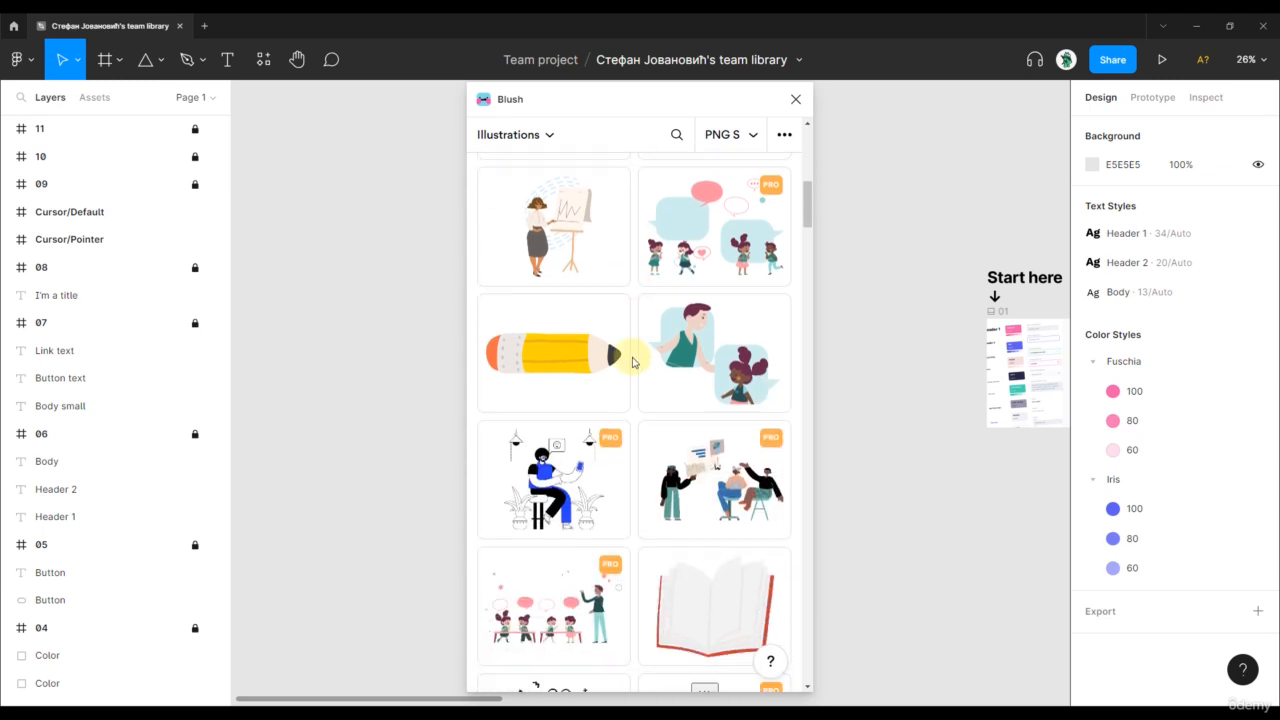
pyautogui.click(603, 315)
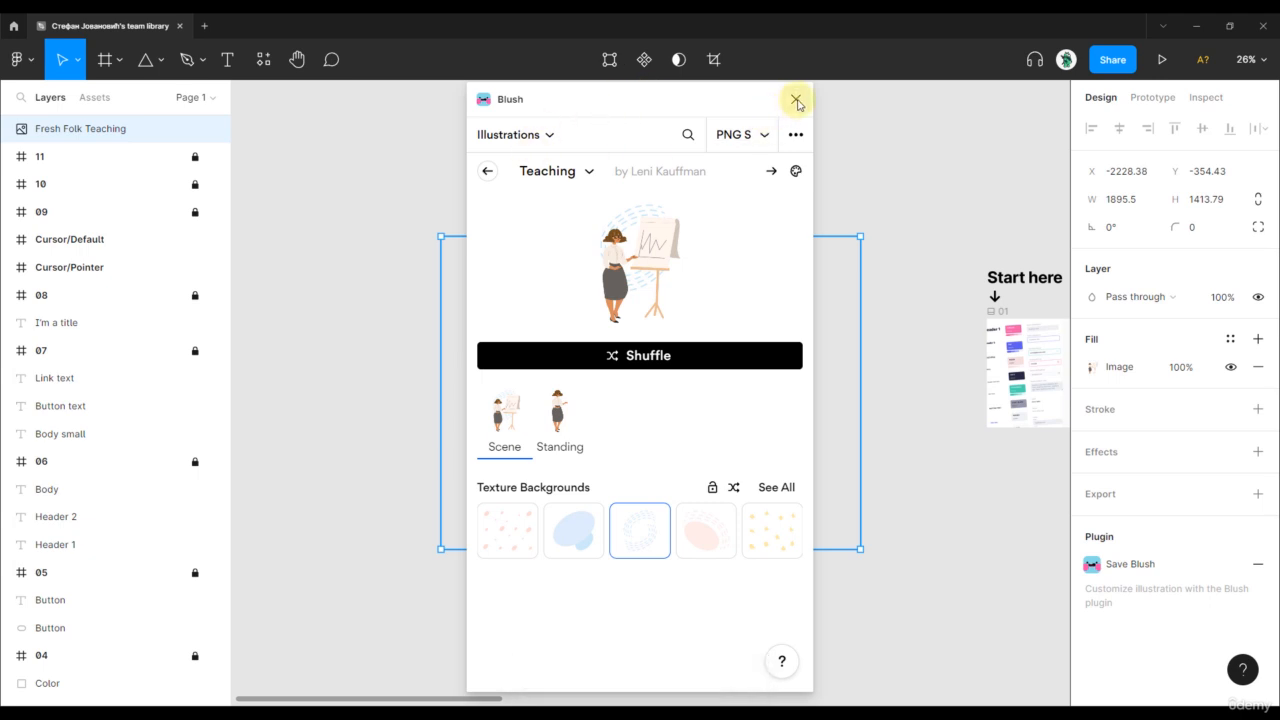
# Step: Examine Blush's PNG and SVG output options and inspect the inserted illustration's image quality up close
pyautogui.click(764, 136)
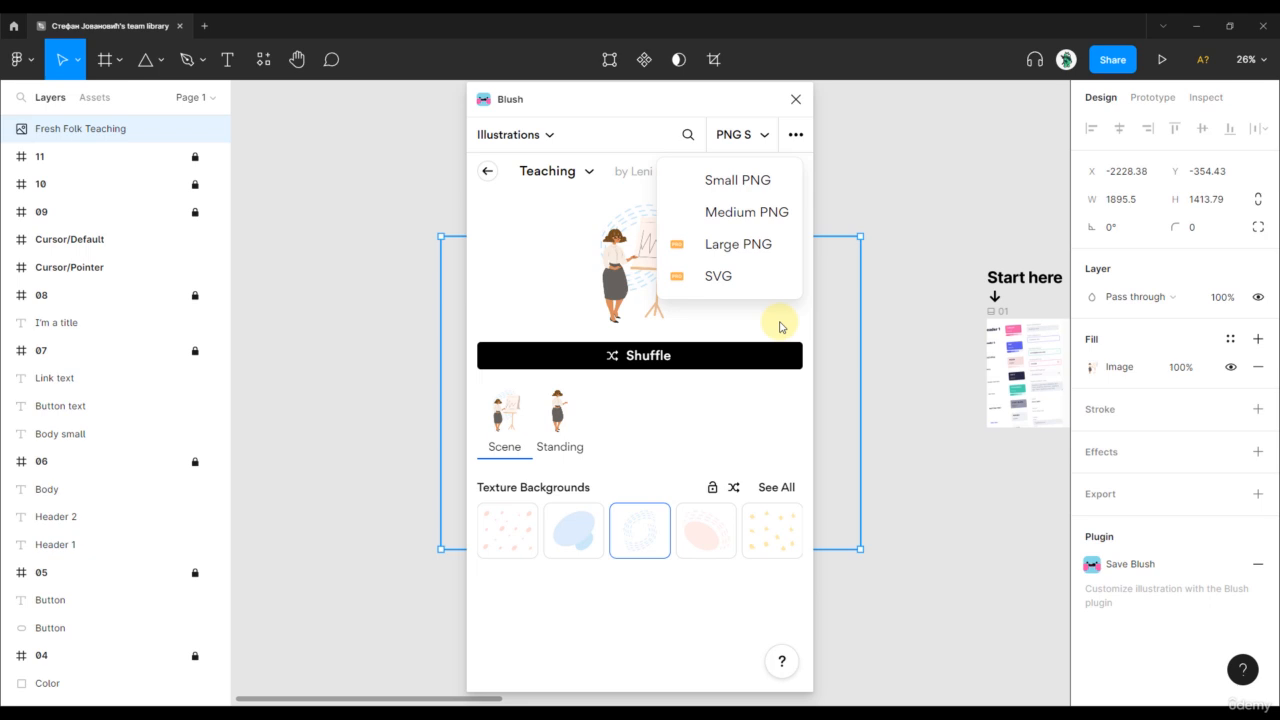
pyautogui.click(726, 136)
pyautogui.moveTo(636, 101); pyautogui.dragTo(964, 103)
pyautogui.scroll(5, 591, 371)
pyautogui.scroll(5, 600, 240)
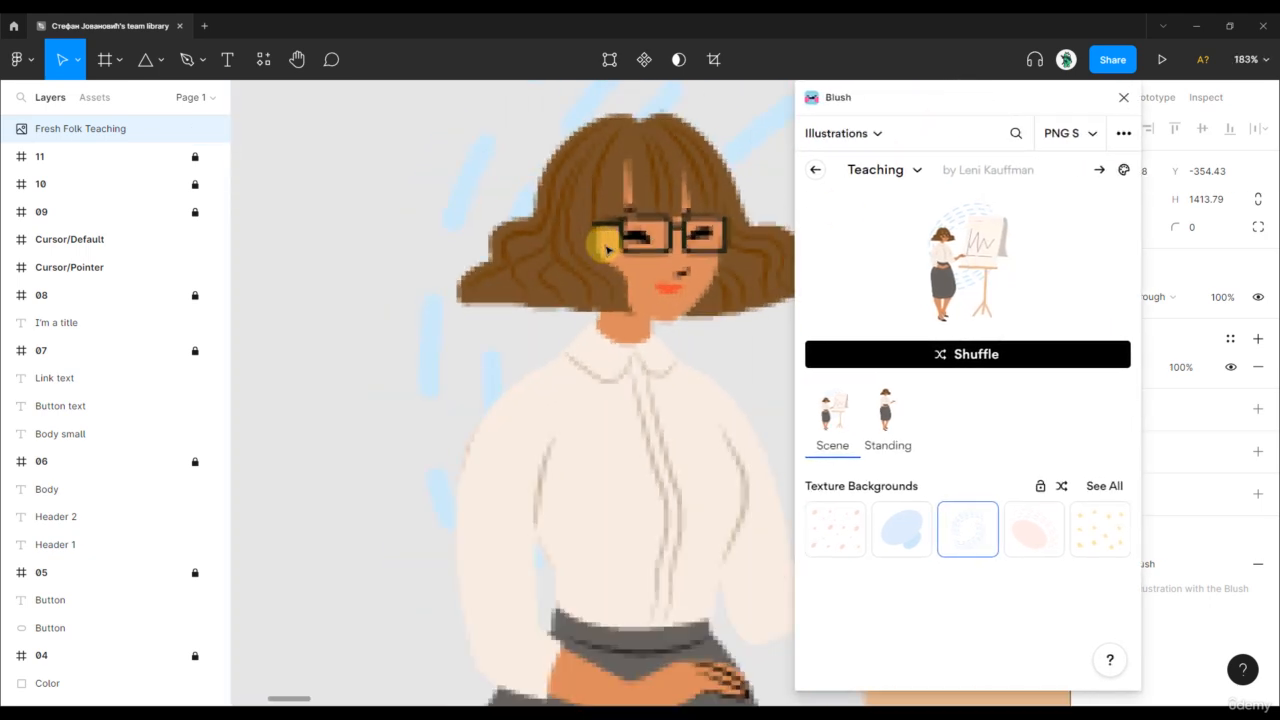
pyautogui.scroll(-10, 606, 248)
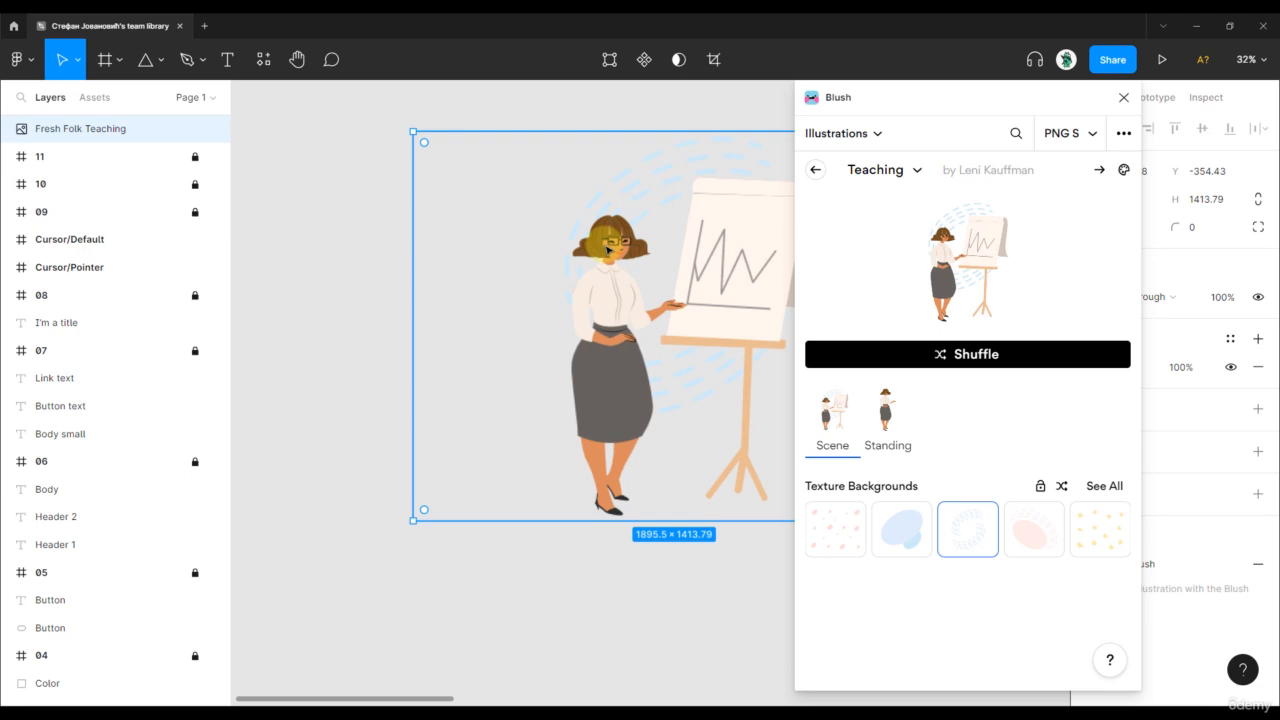
pyautogui.click(1088, 146)
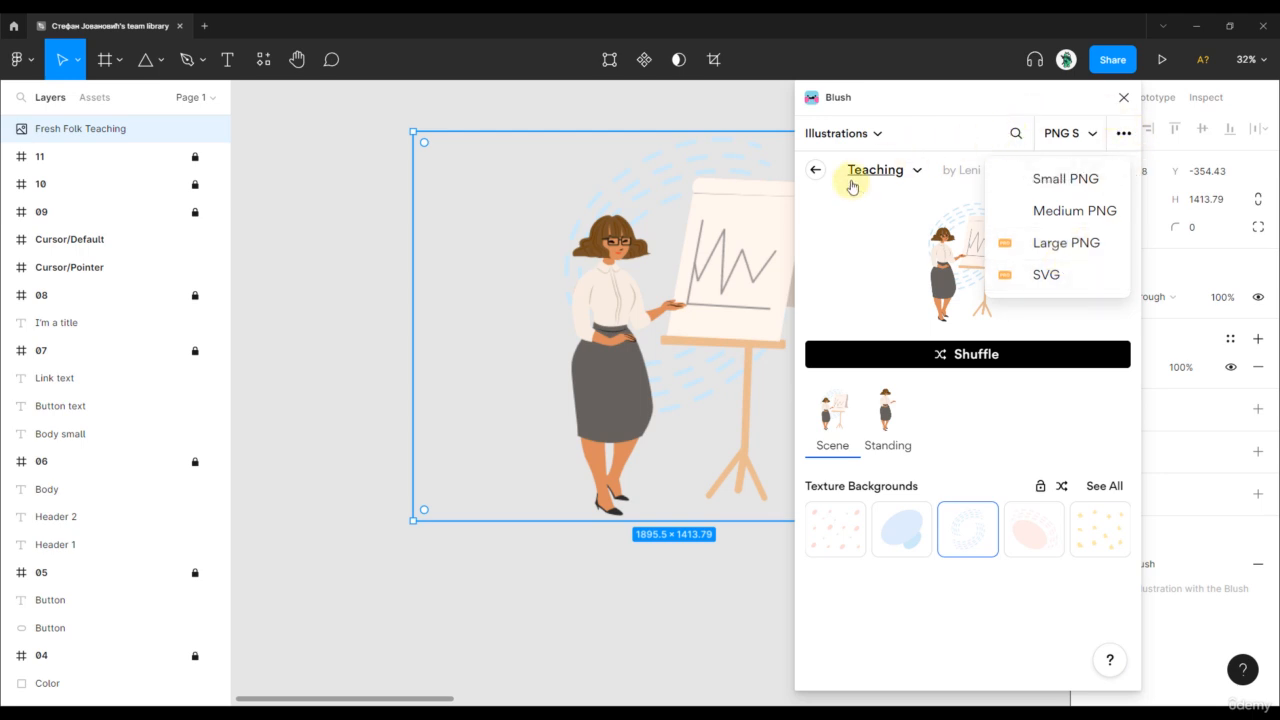
# Step: Close Blush and delete the teaching illustration from the canvas
pyautogui.click(1124, 98)
pyautogui.click(729, 109)
pyautogui.click(691, 286)
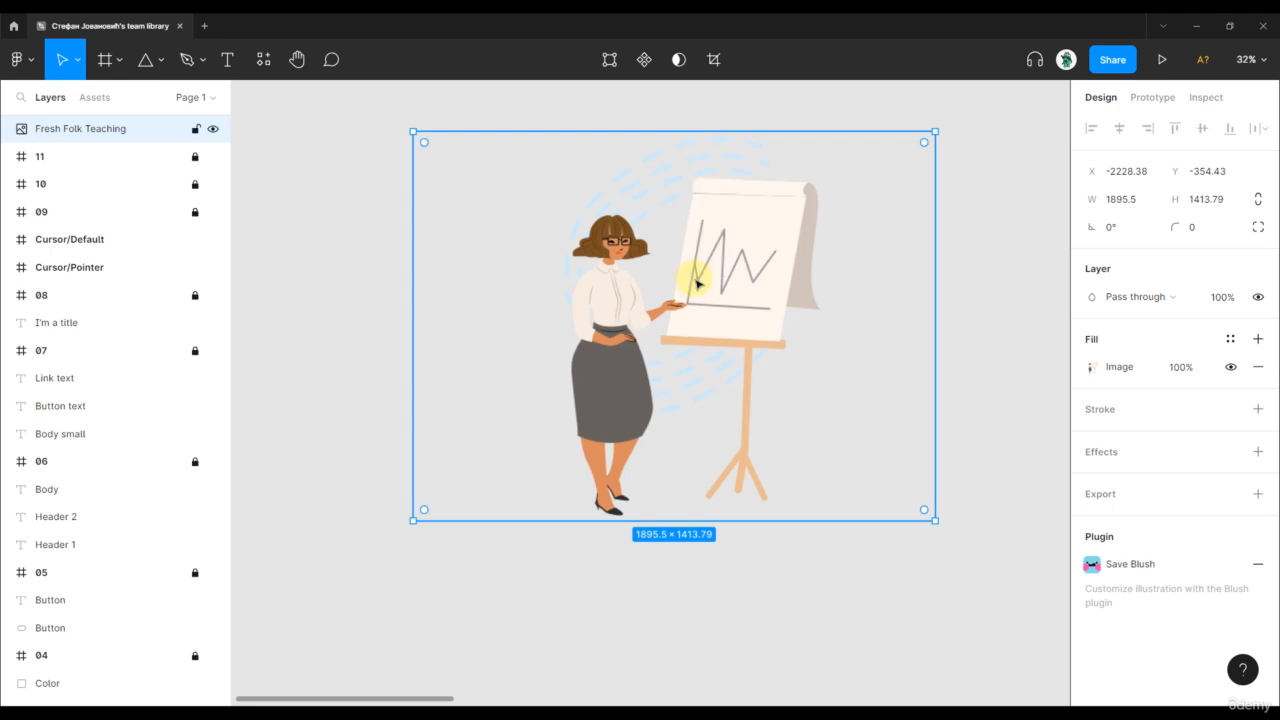
pyautogui.press('Delete')
# Step: Search the plugins for Unsplash and run it
pyautogui.hotkey('shift', 'i')
pyautogui.write('blush')
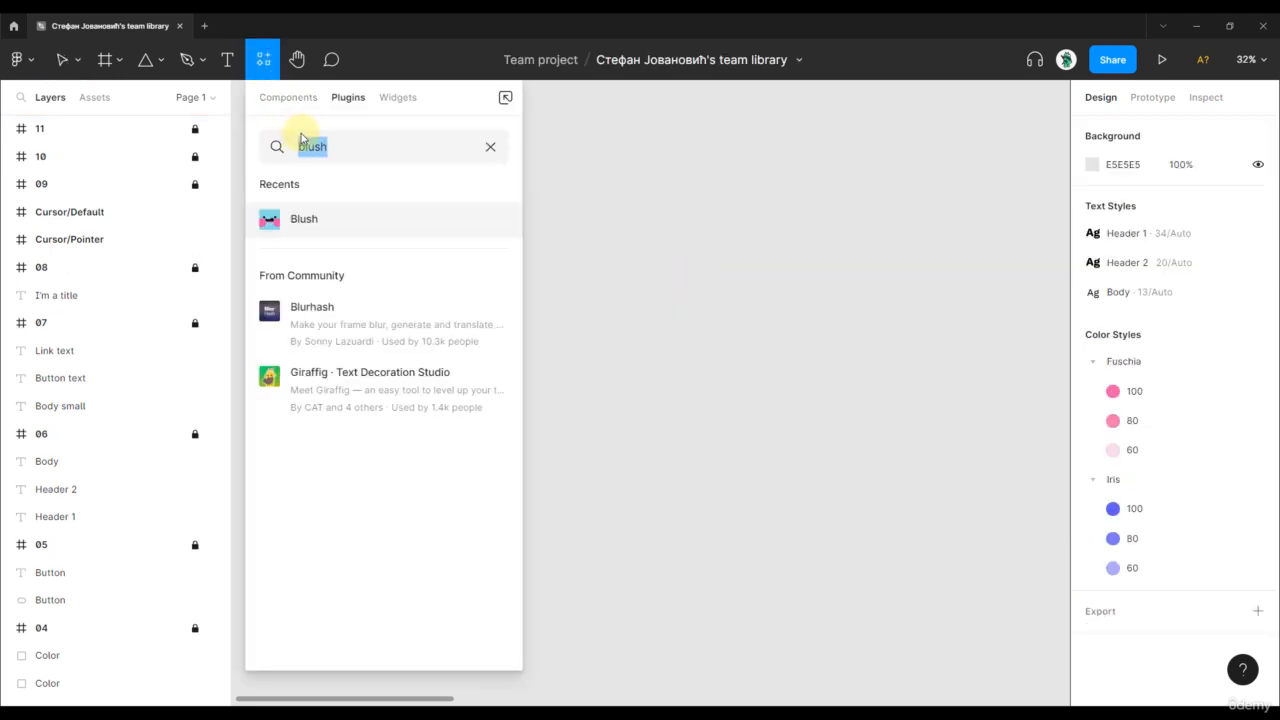
pyautogui.write('unsplash')
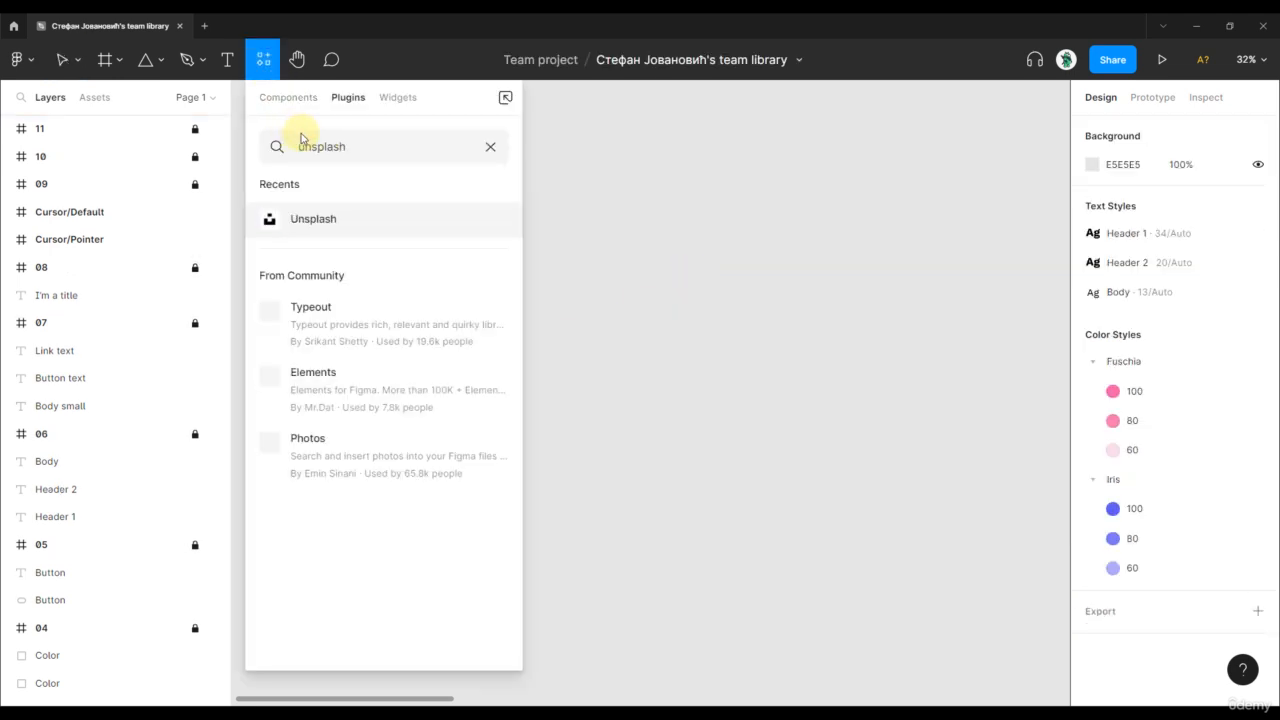
pyautogui.click(341, 222)
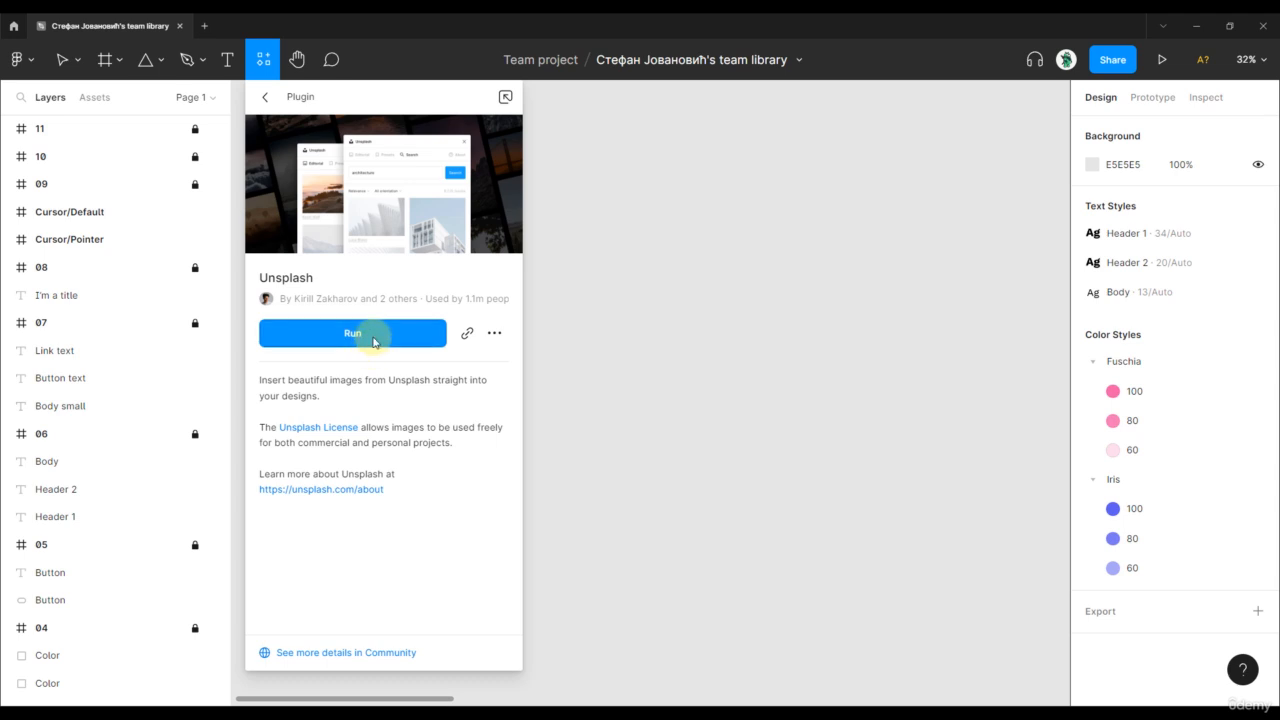
pyautogui.click(358, 334)
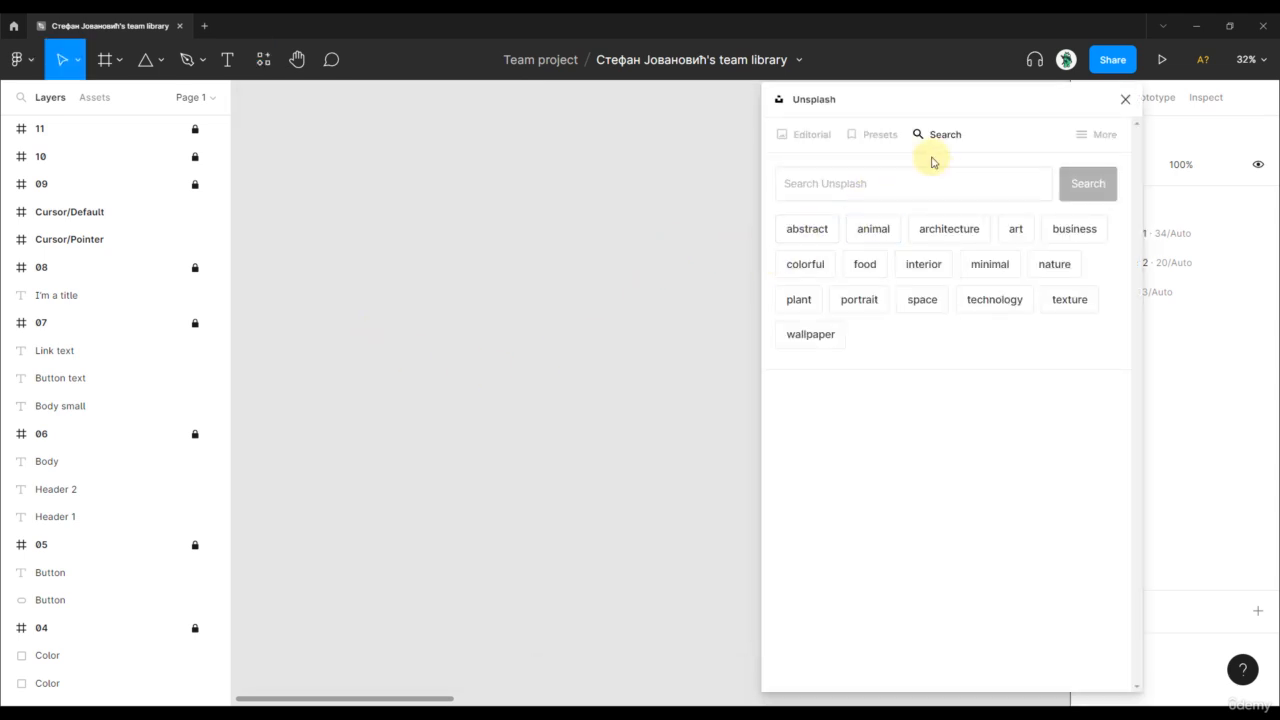
# Step: Search Unsplash for mountain and place the photo of snowy peaks under a starry purple sky on the canvas
pyautogui.click(876, 193)
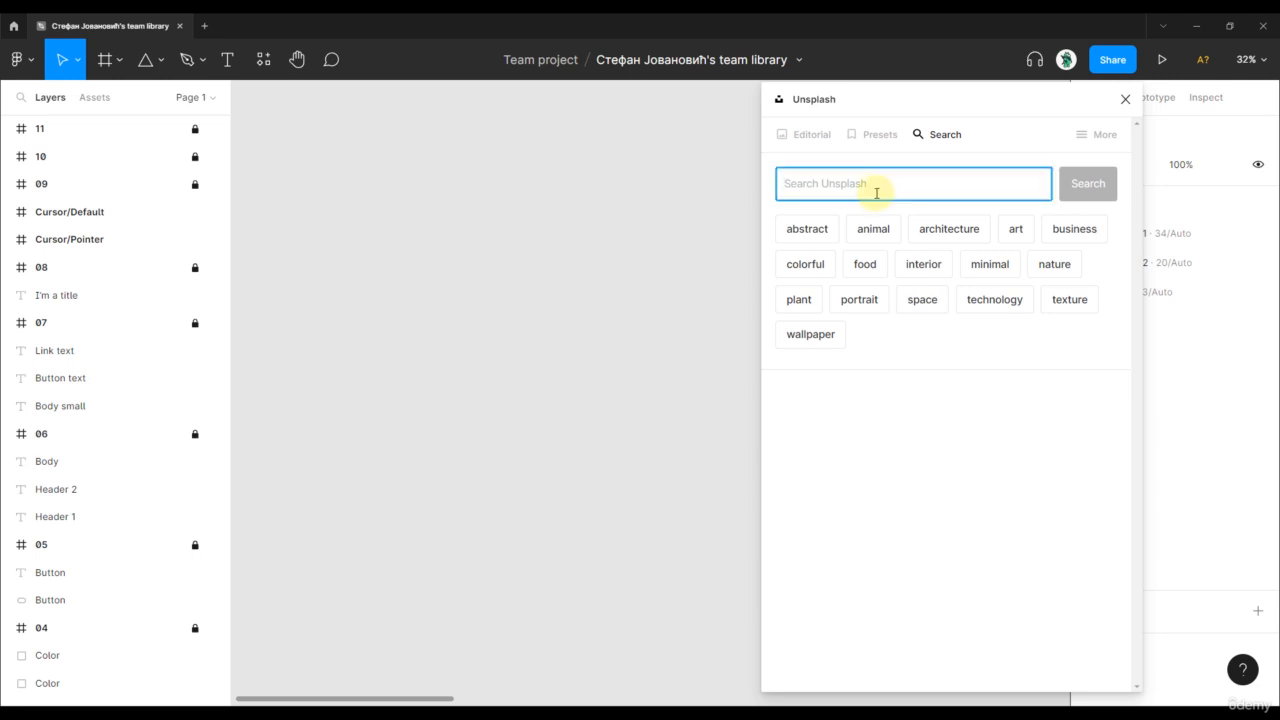
pyautogui.write('mountain')
pyautogui.press('Return')
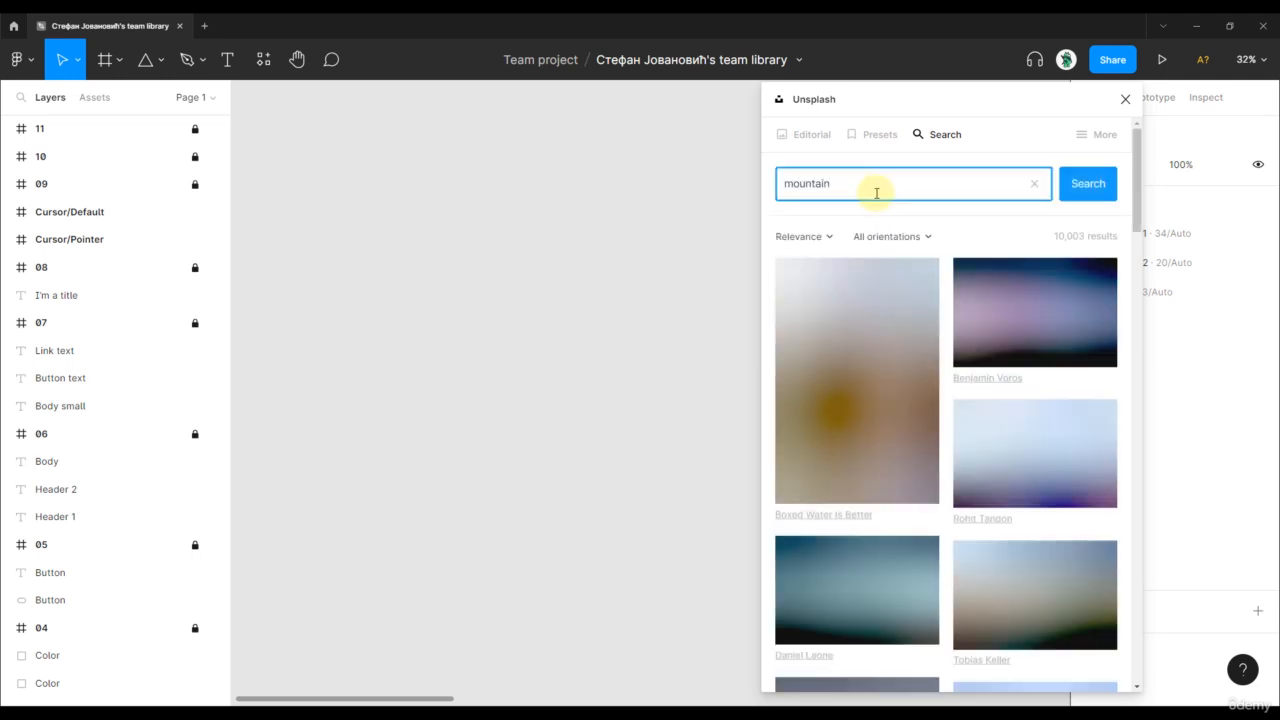
pyautogui.moveTo(1035, 305); pyautogui.dragTo(672, 256)
pyautogui.scroll(-5, 672, 256)
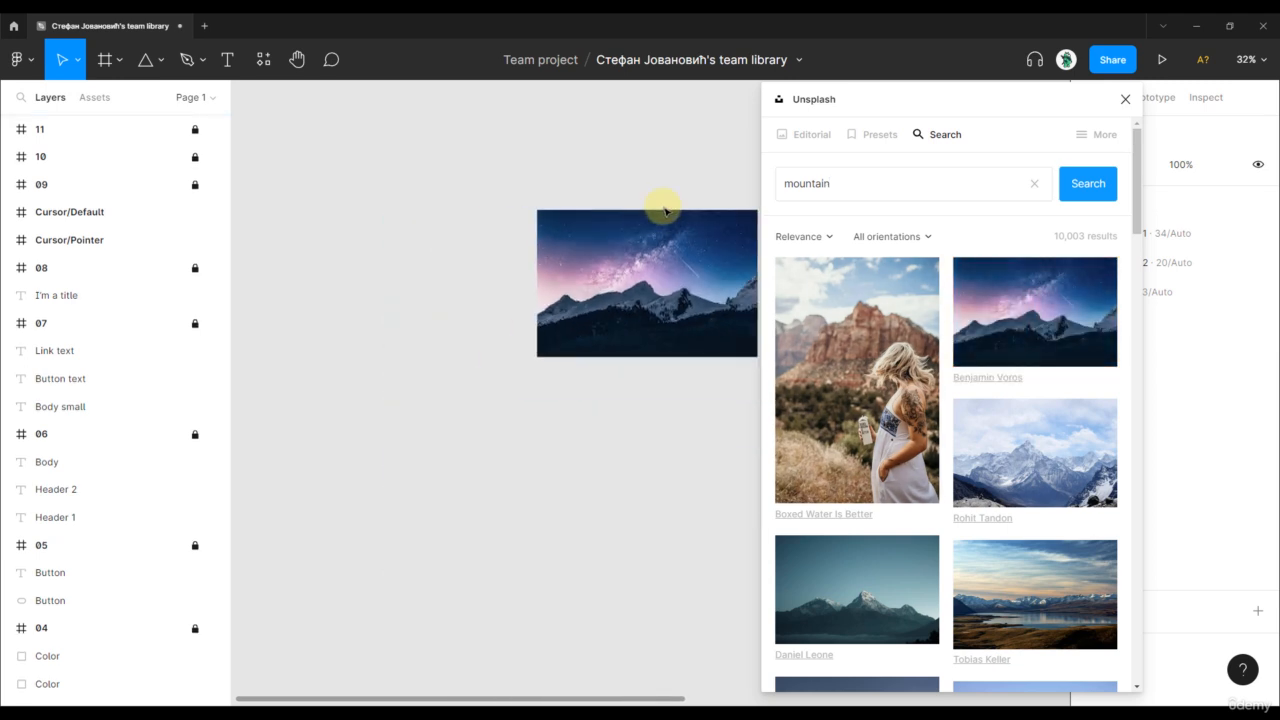
# Step: Close Unsplash and move the mountain photo right up beside frame 01, top edges roughly level
pyautogui.click(1126, 100)
pyautogui.scroll(1, 680, 240)
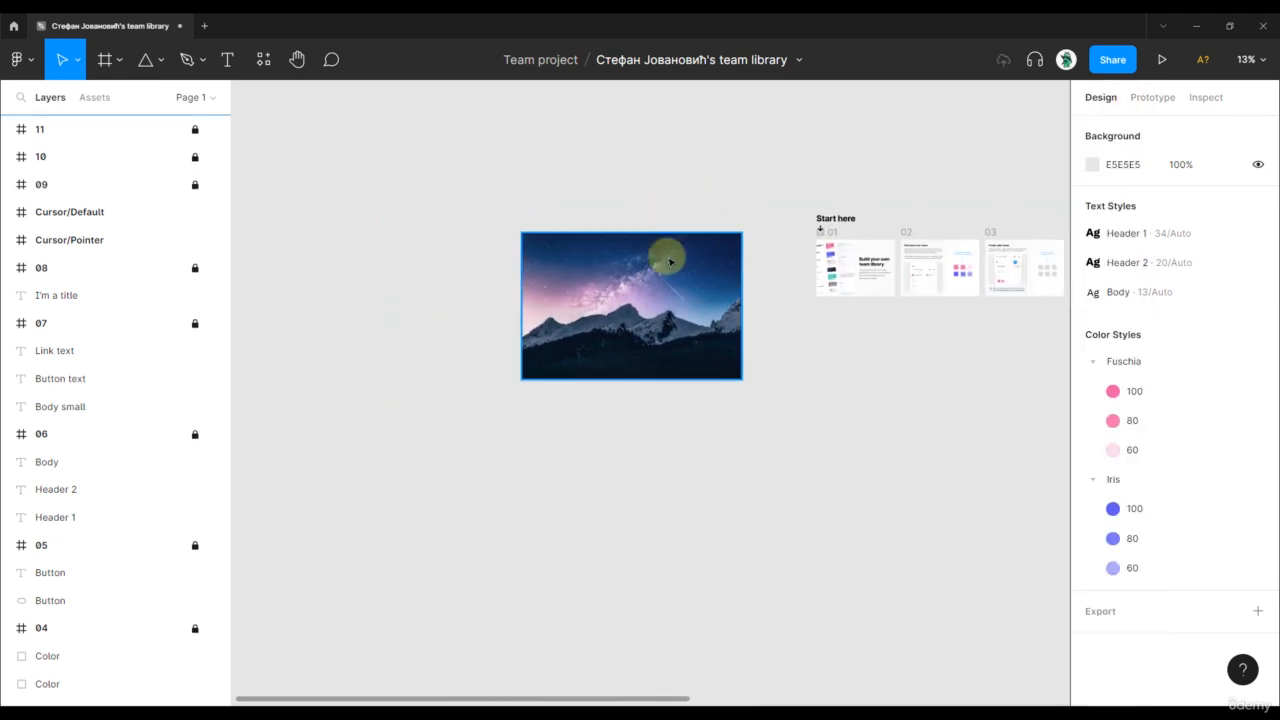
pyautogui.scroll(1, 732, 204)
pyautogui.scroll(3, 732, 204)
pyautogui.moveTo(624, 318); pyautogui.dragTo(745, 332)
pyautogui.scroll(1, 648, 300)
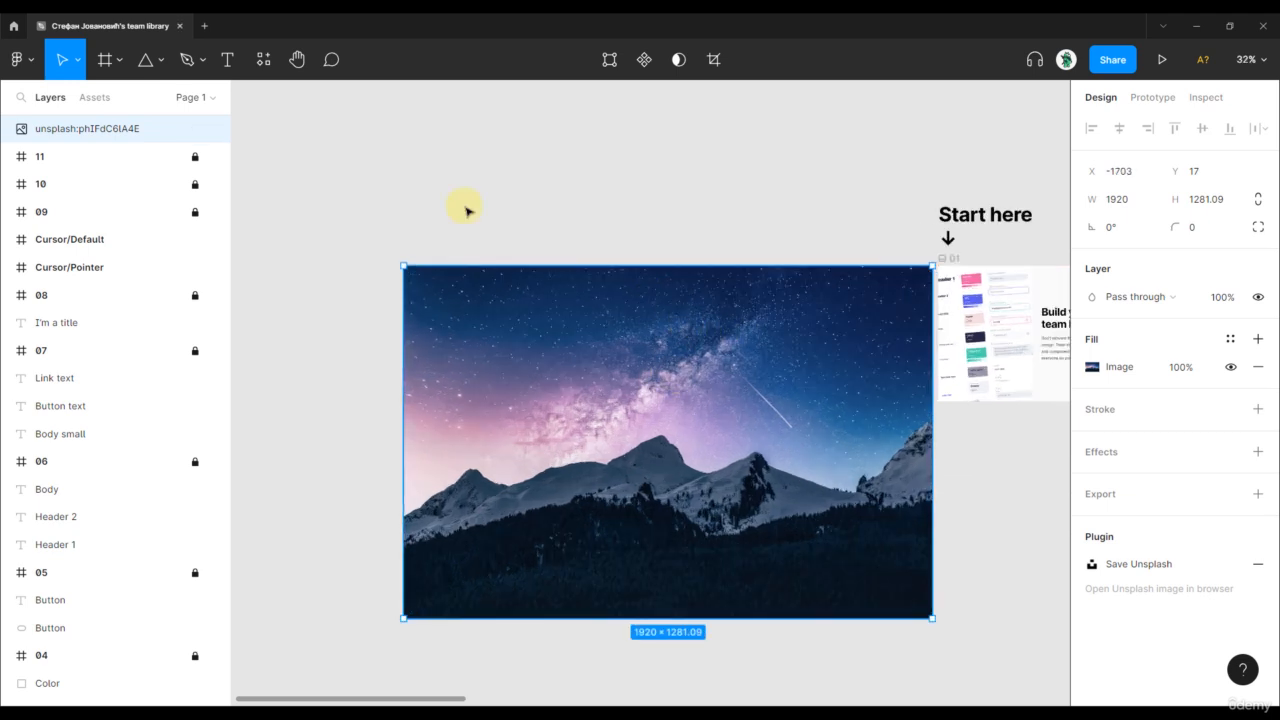
pyautogui.scroll(-2, 600, 293)
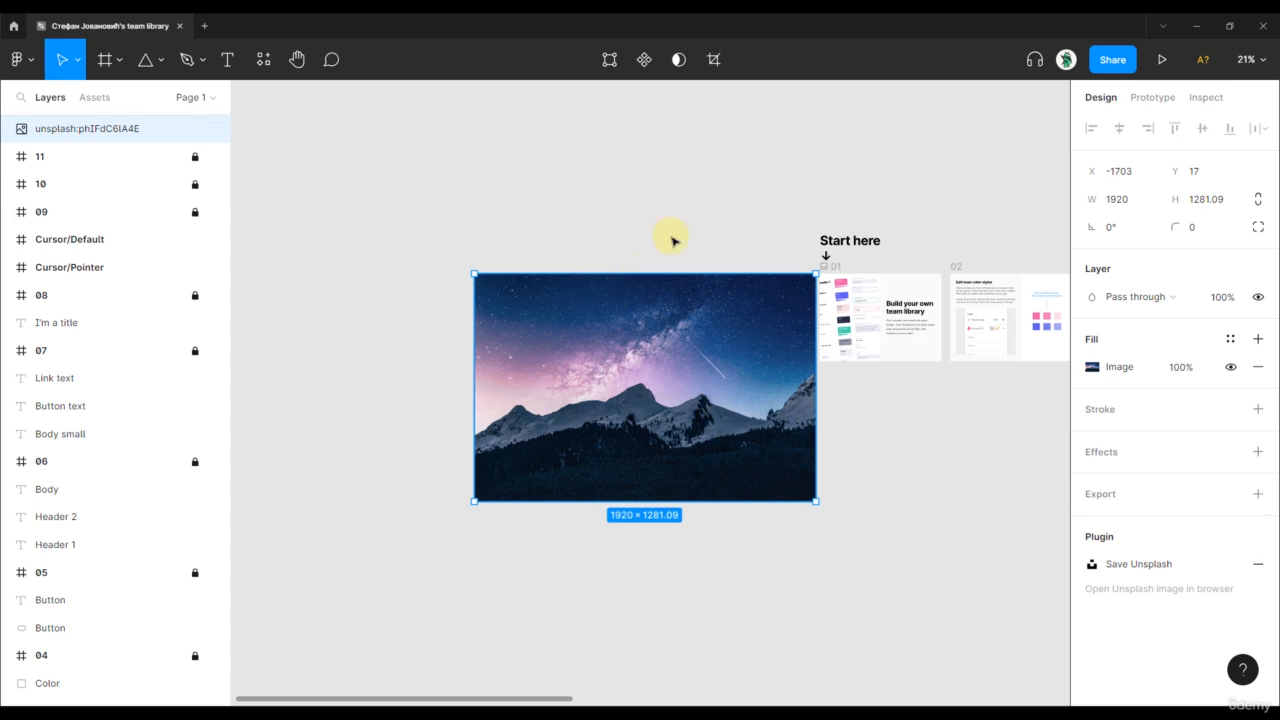
pyautogui.click(676, 243)
pyautogui.moveTo(764, 243); pyautogui.dragTo(754, 192)
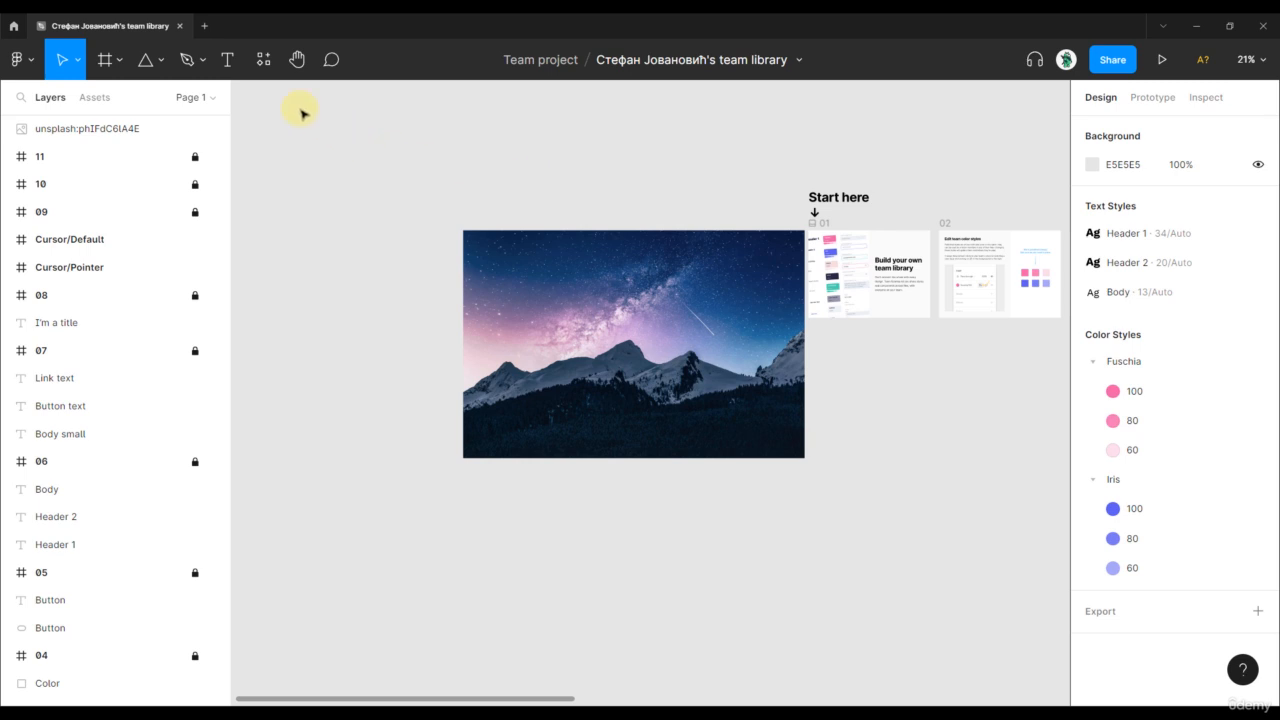
# Step: Clear the plugin search and browse the recent and community plugins
pyautogui.click(255, 60)
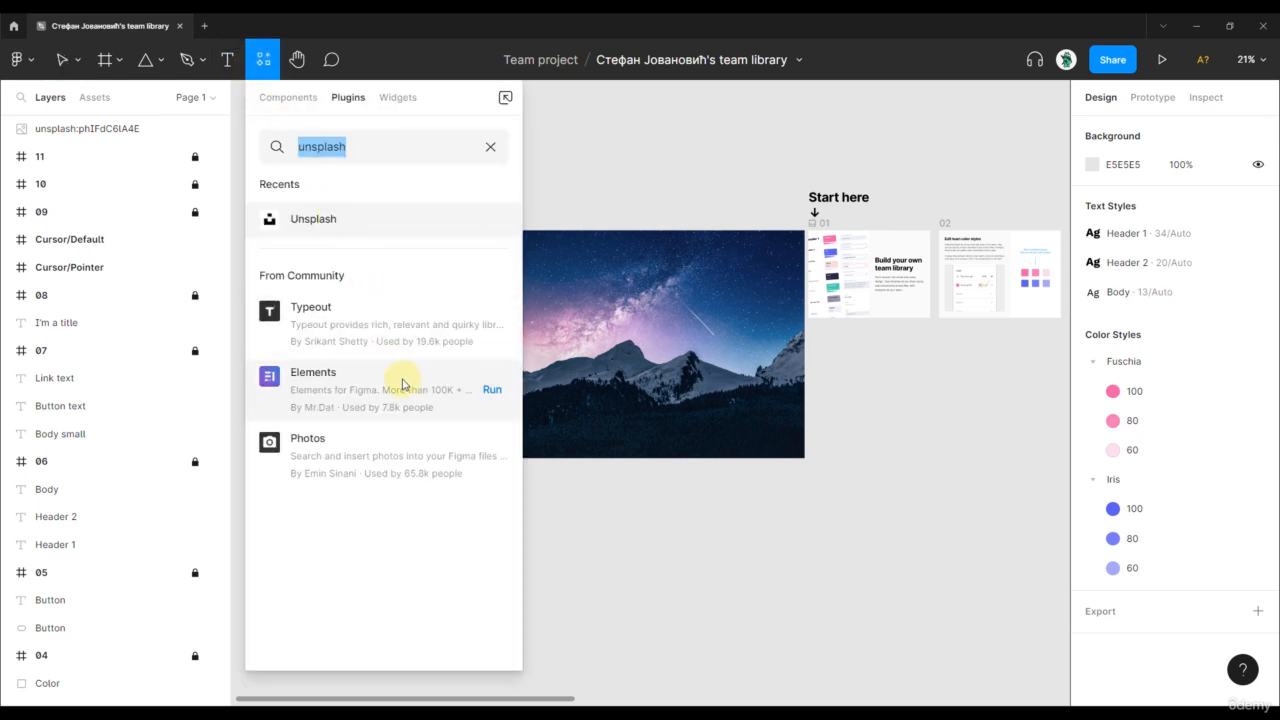
pyautogui.click(490, 147)
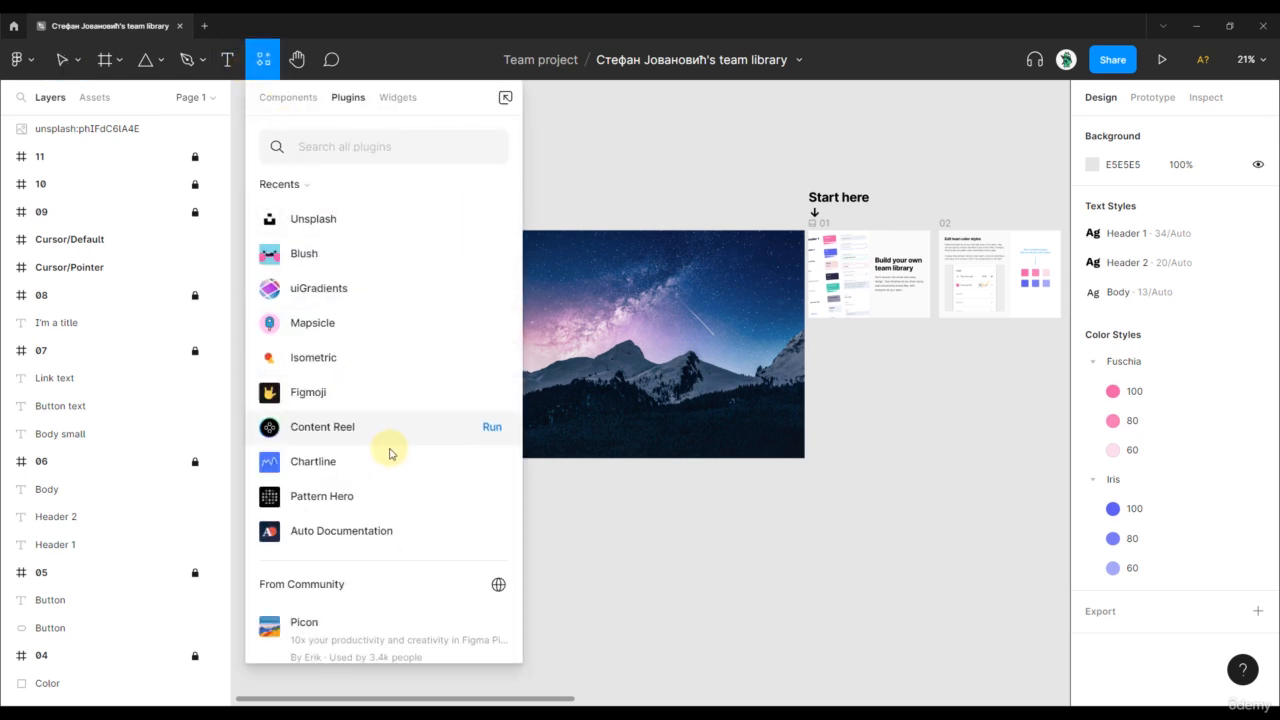
pyautogui.scroll(-6, 390, 454)
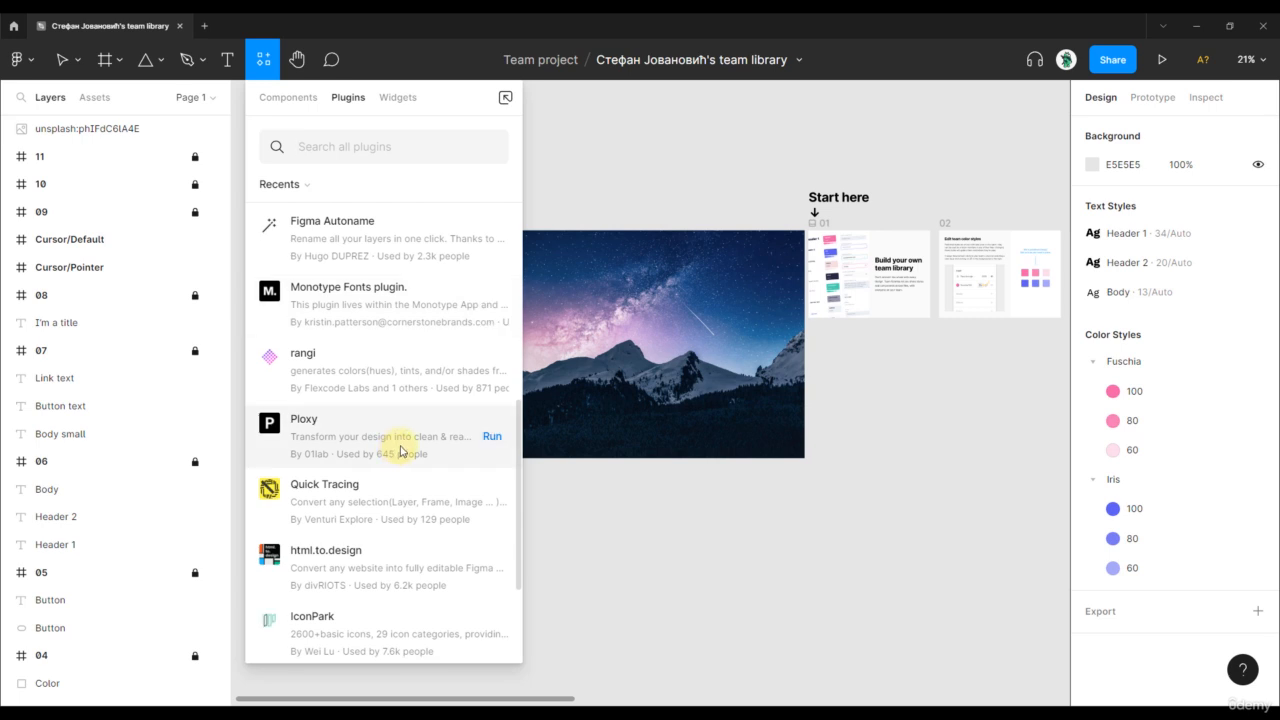
pyautogui.scroll(-1, 400, 452)
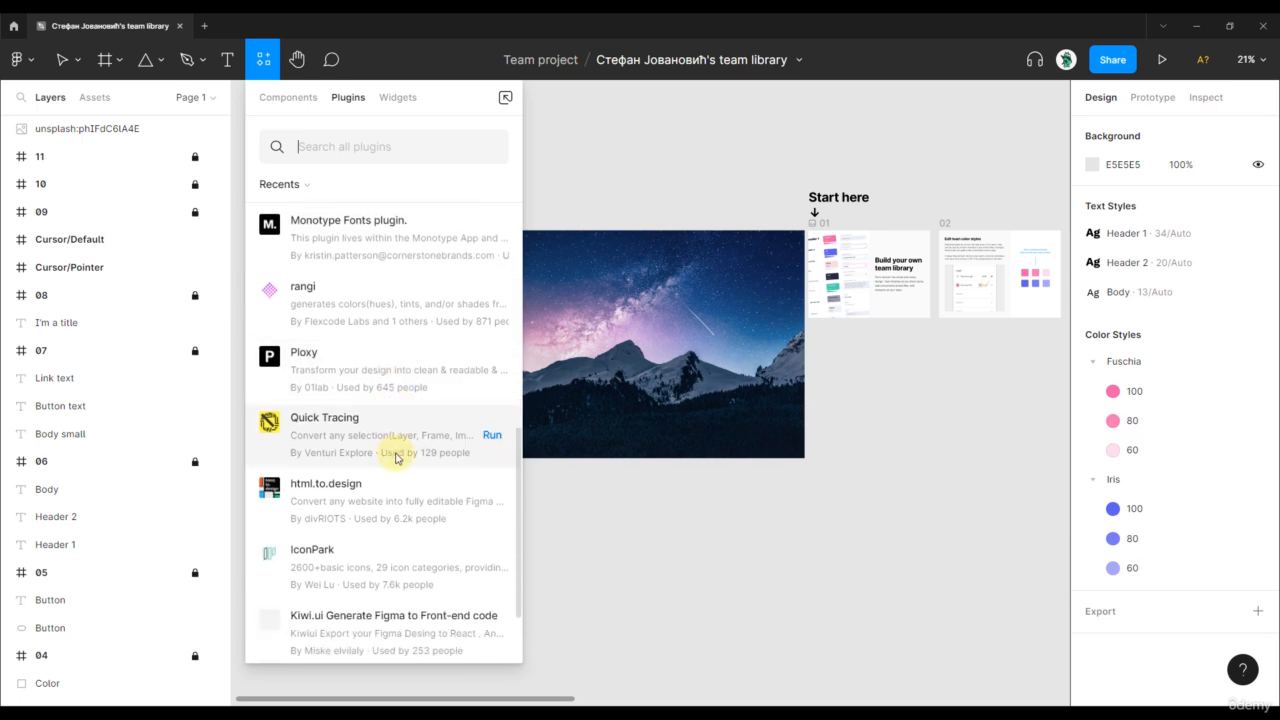